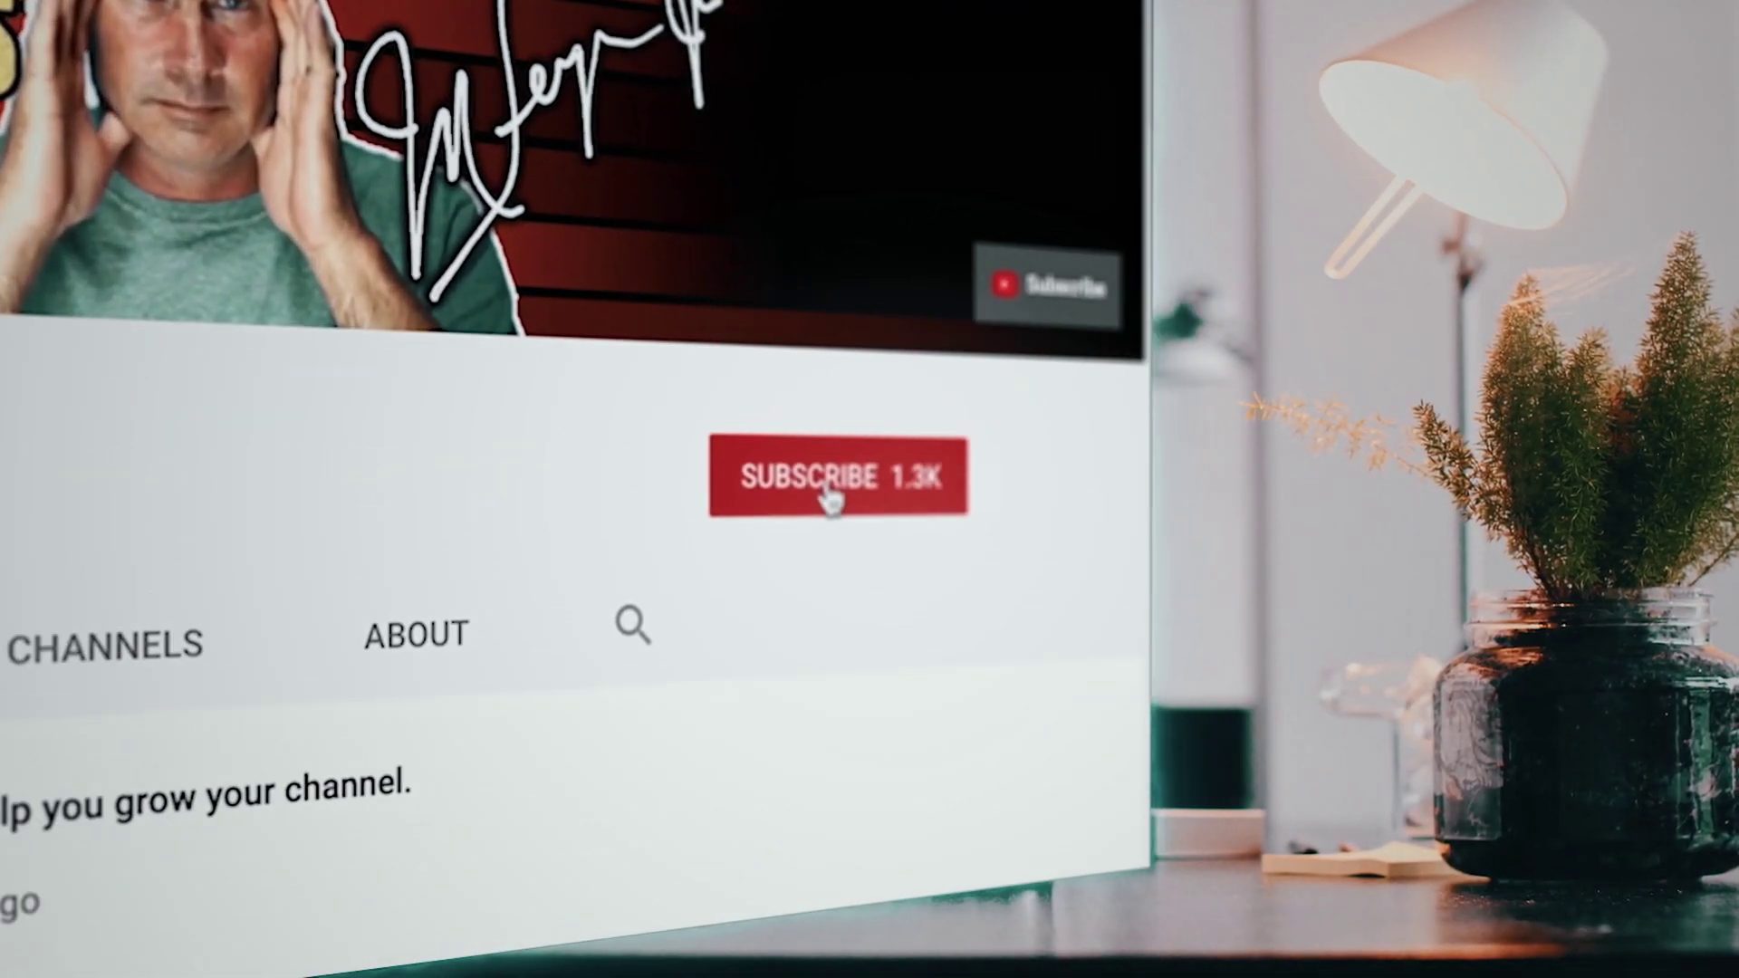
Step: Subscribe to the YouTube channel and turn on the bell for every new video
left_click(827, 498)
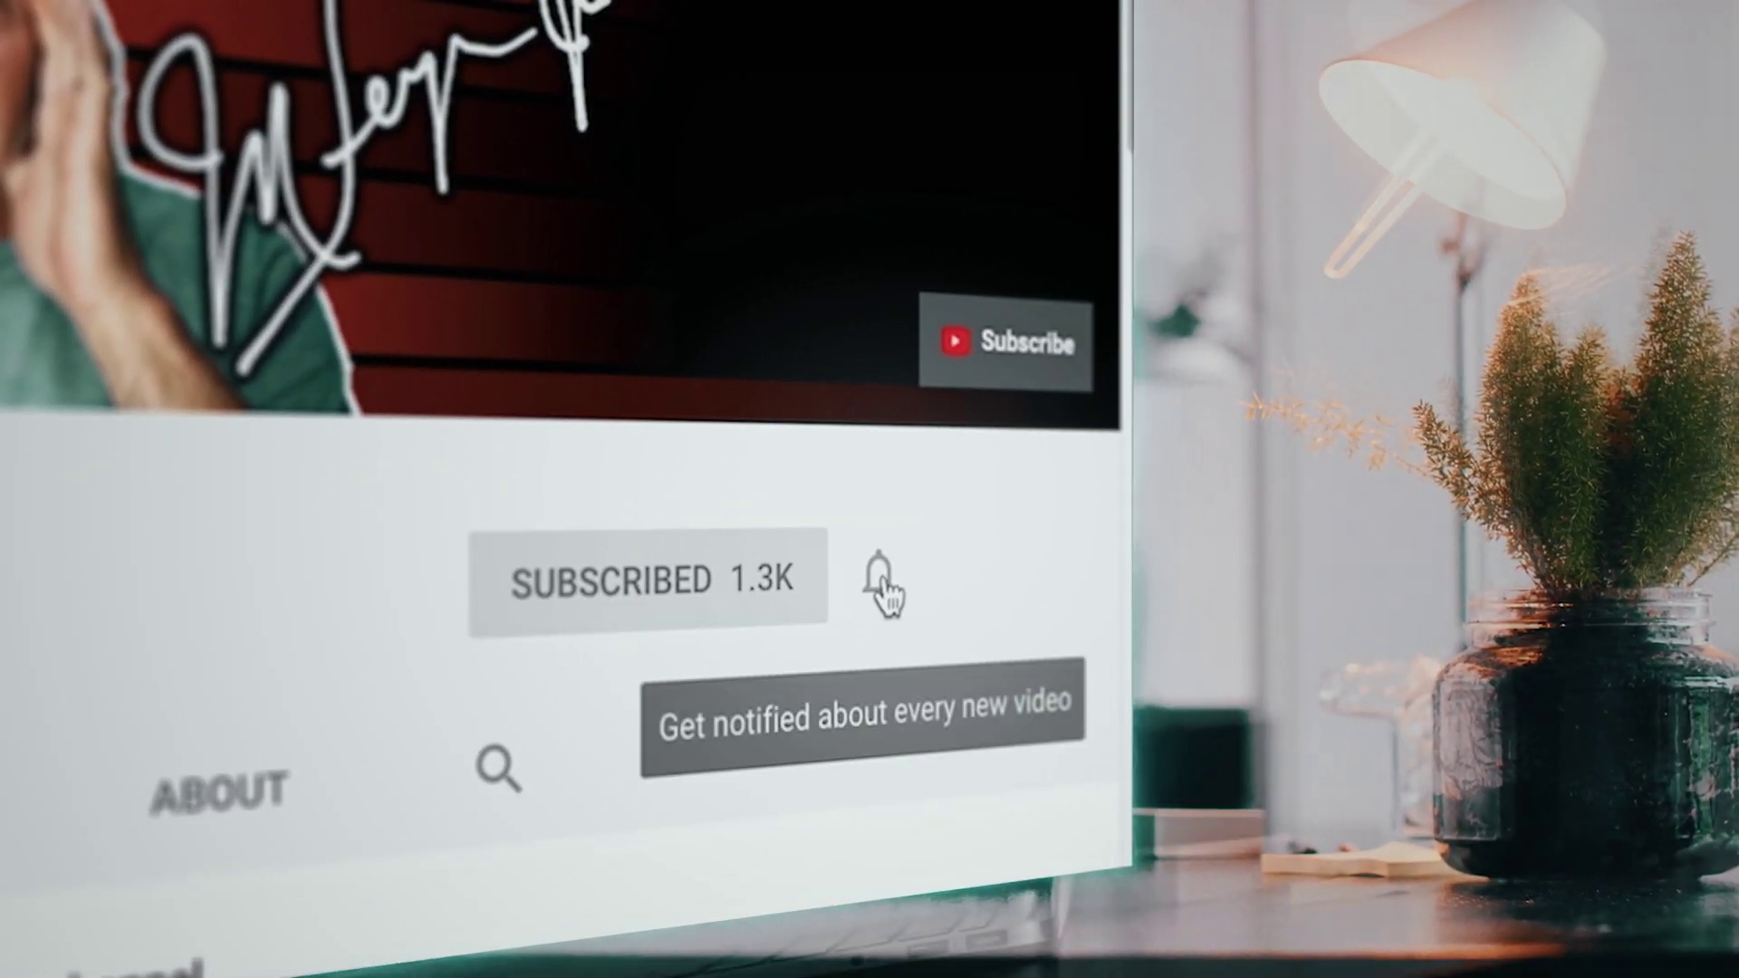
left_click(880, 576)
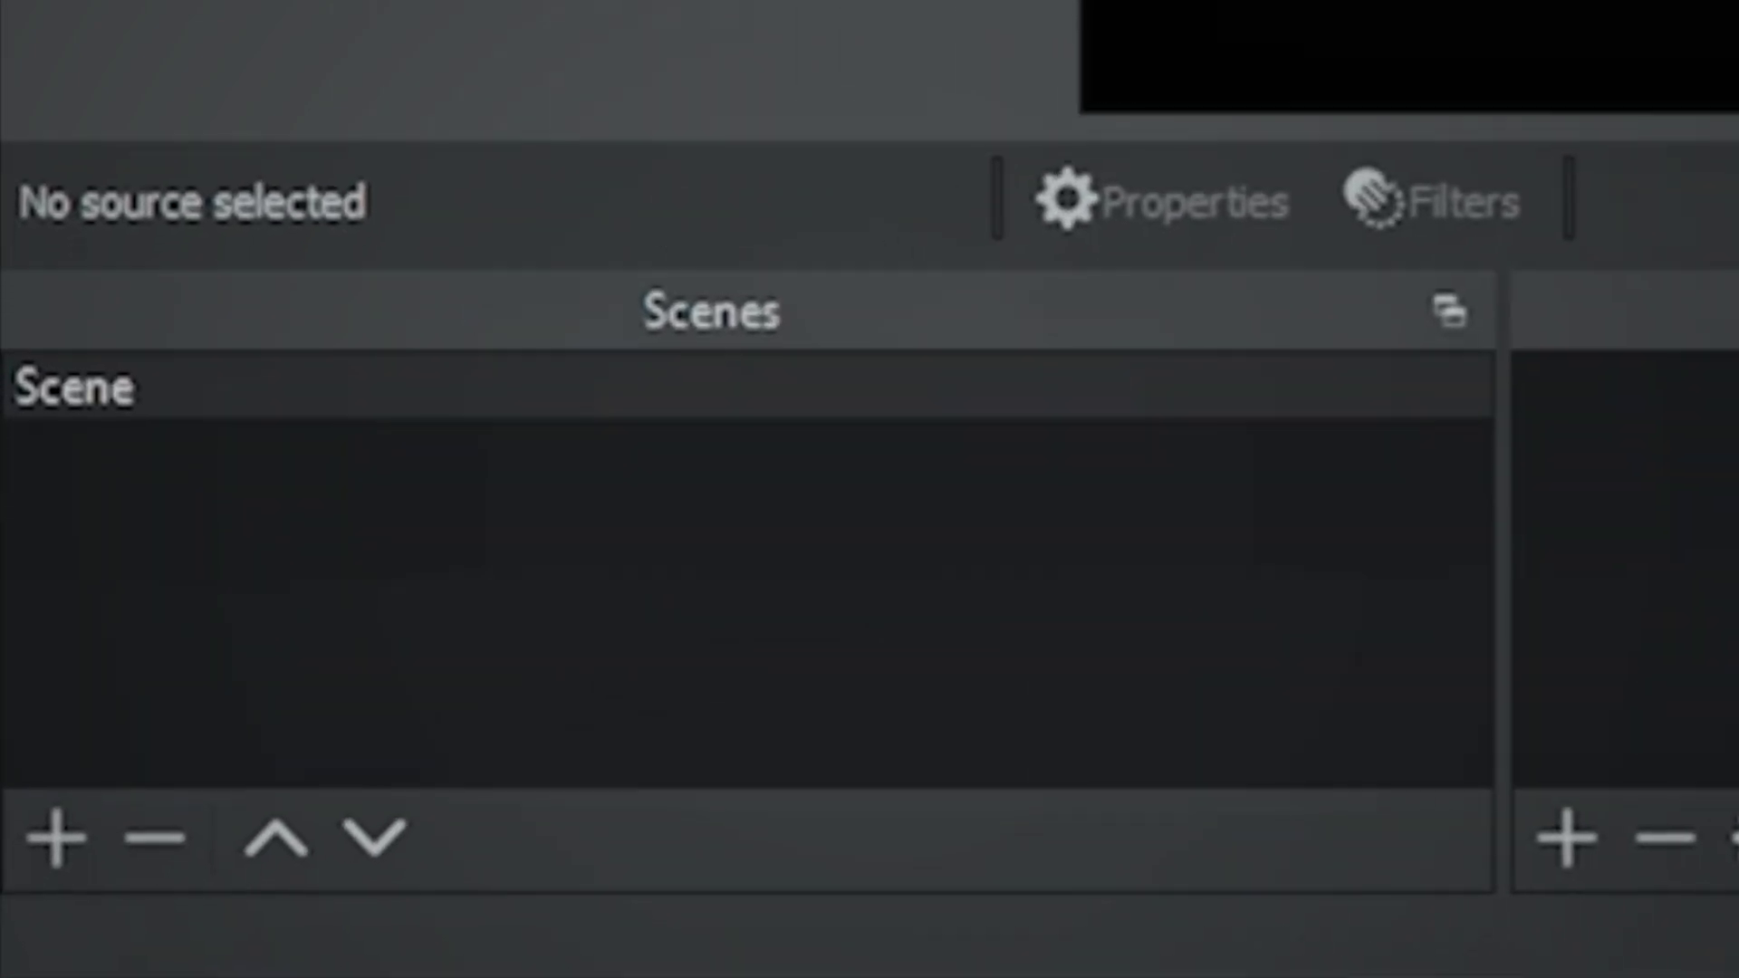
Step: Select the default scene named Scene in the Scenes dock
mouse_move(505, 364)
left_mouse_down()
mouse_move(474, 753)
mouse_move(574, 520)
mouse_move(462, 492)
mouse_move(482, 385)
left_mouse_up()
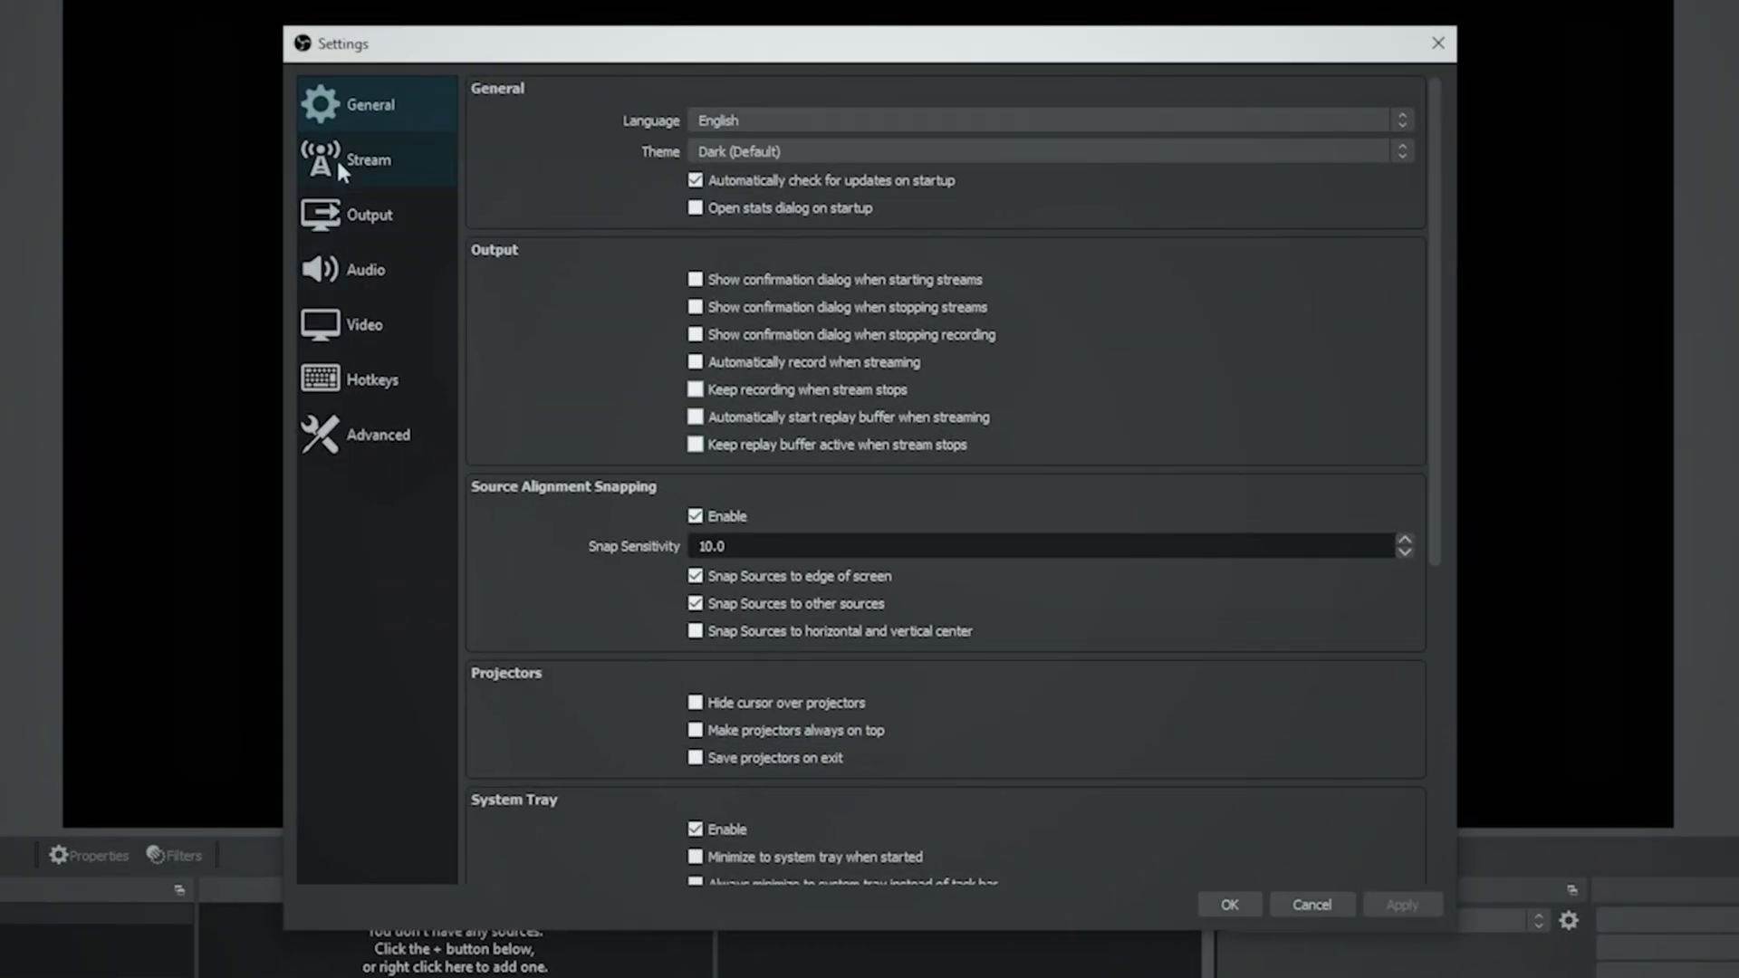
Step: Choose YouTube - RTMPS as the stream service and paste the stream key into its field
left_click(335, 156)
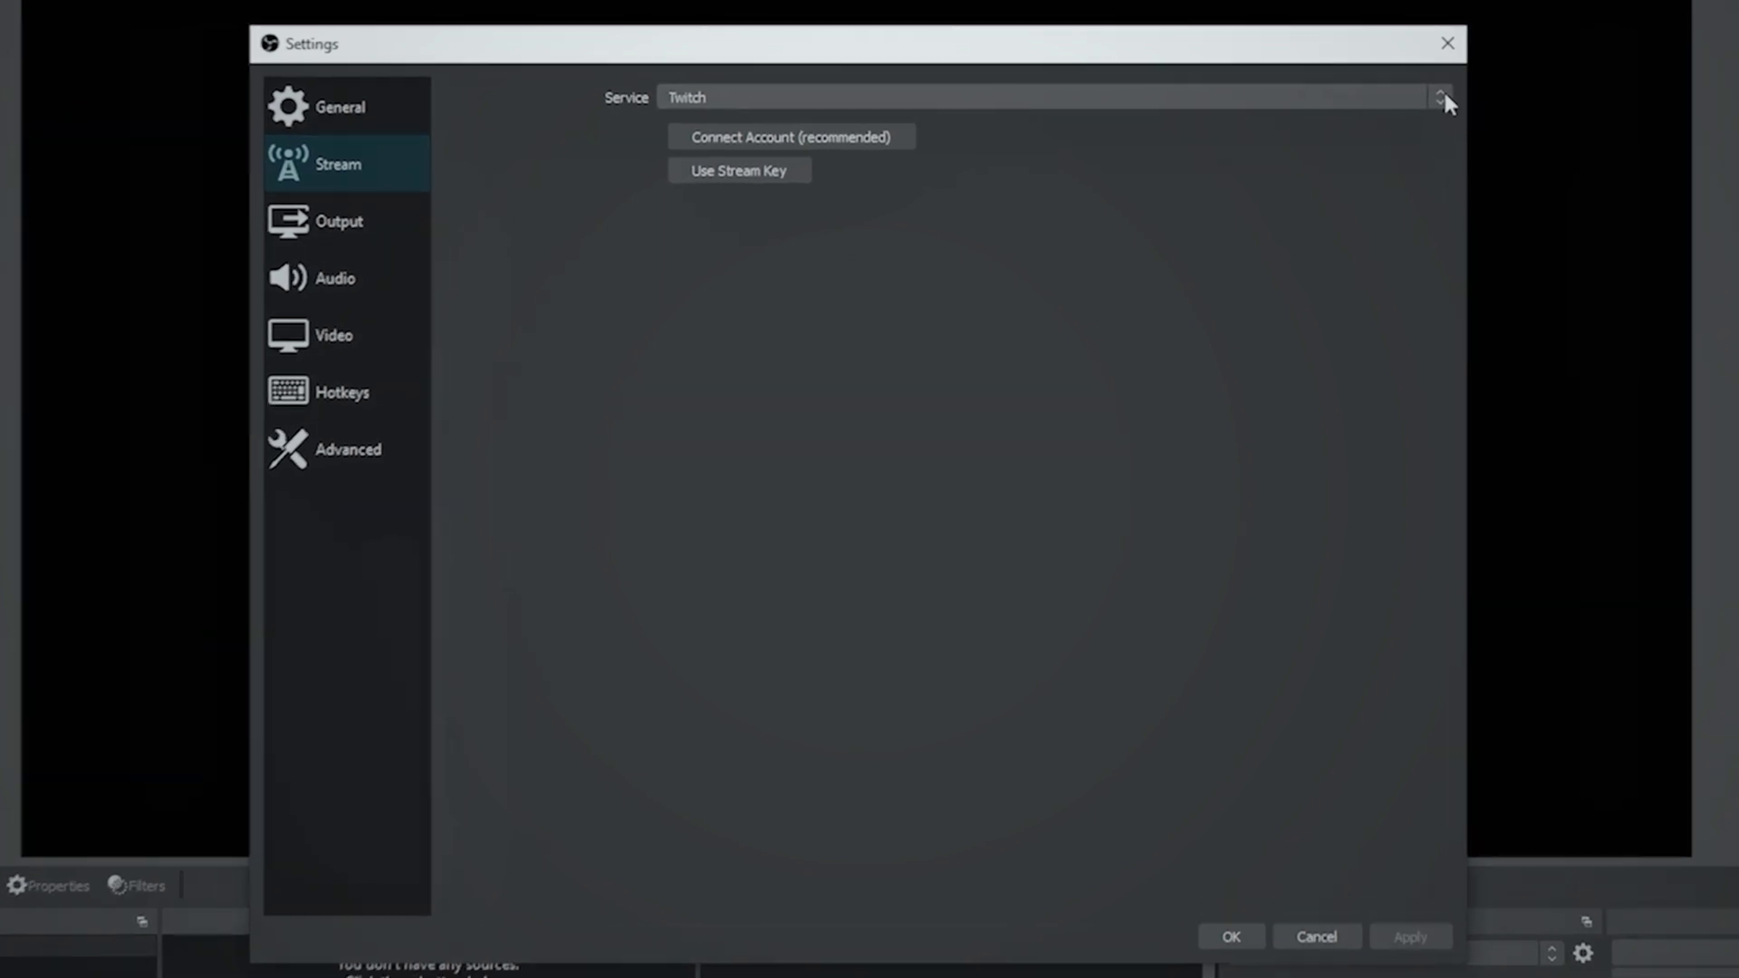
left_click(1431, 94)
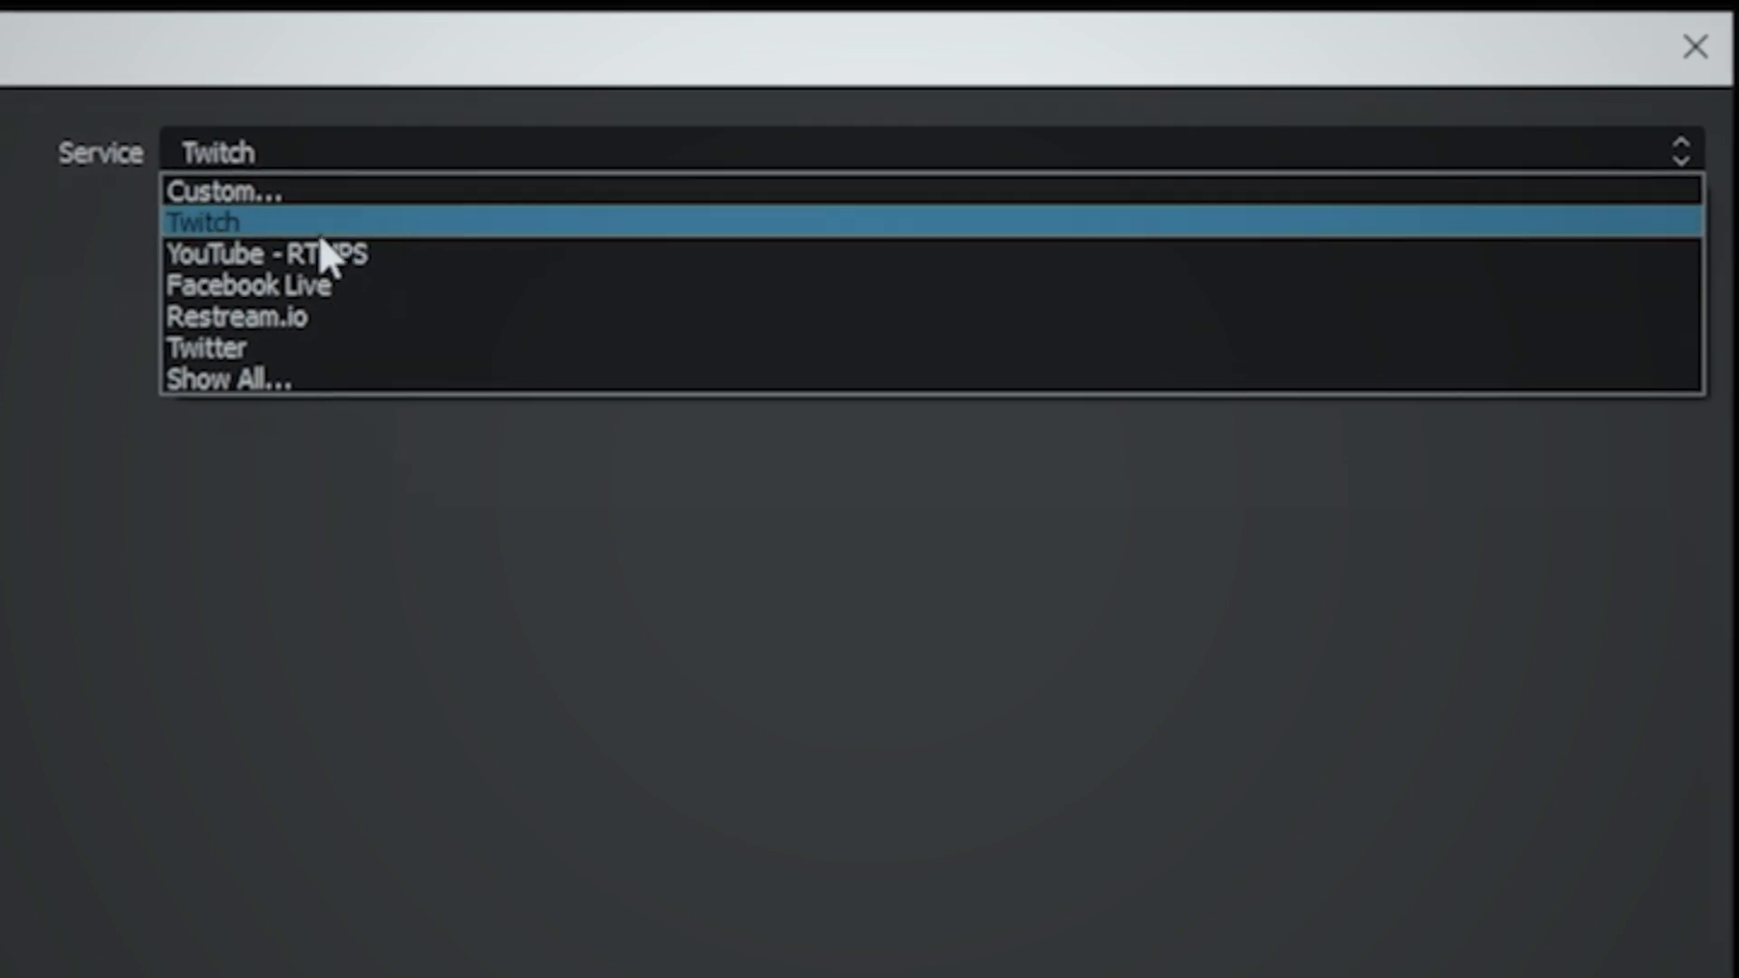
left_click(260, 256)
left_click(1699, 138)
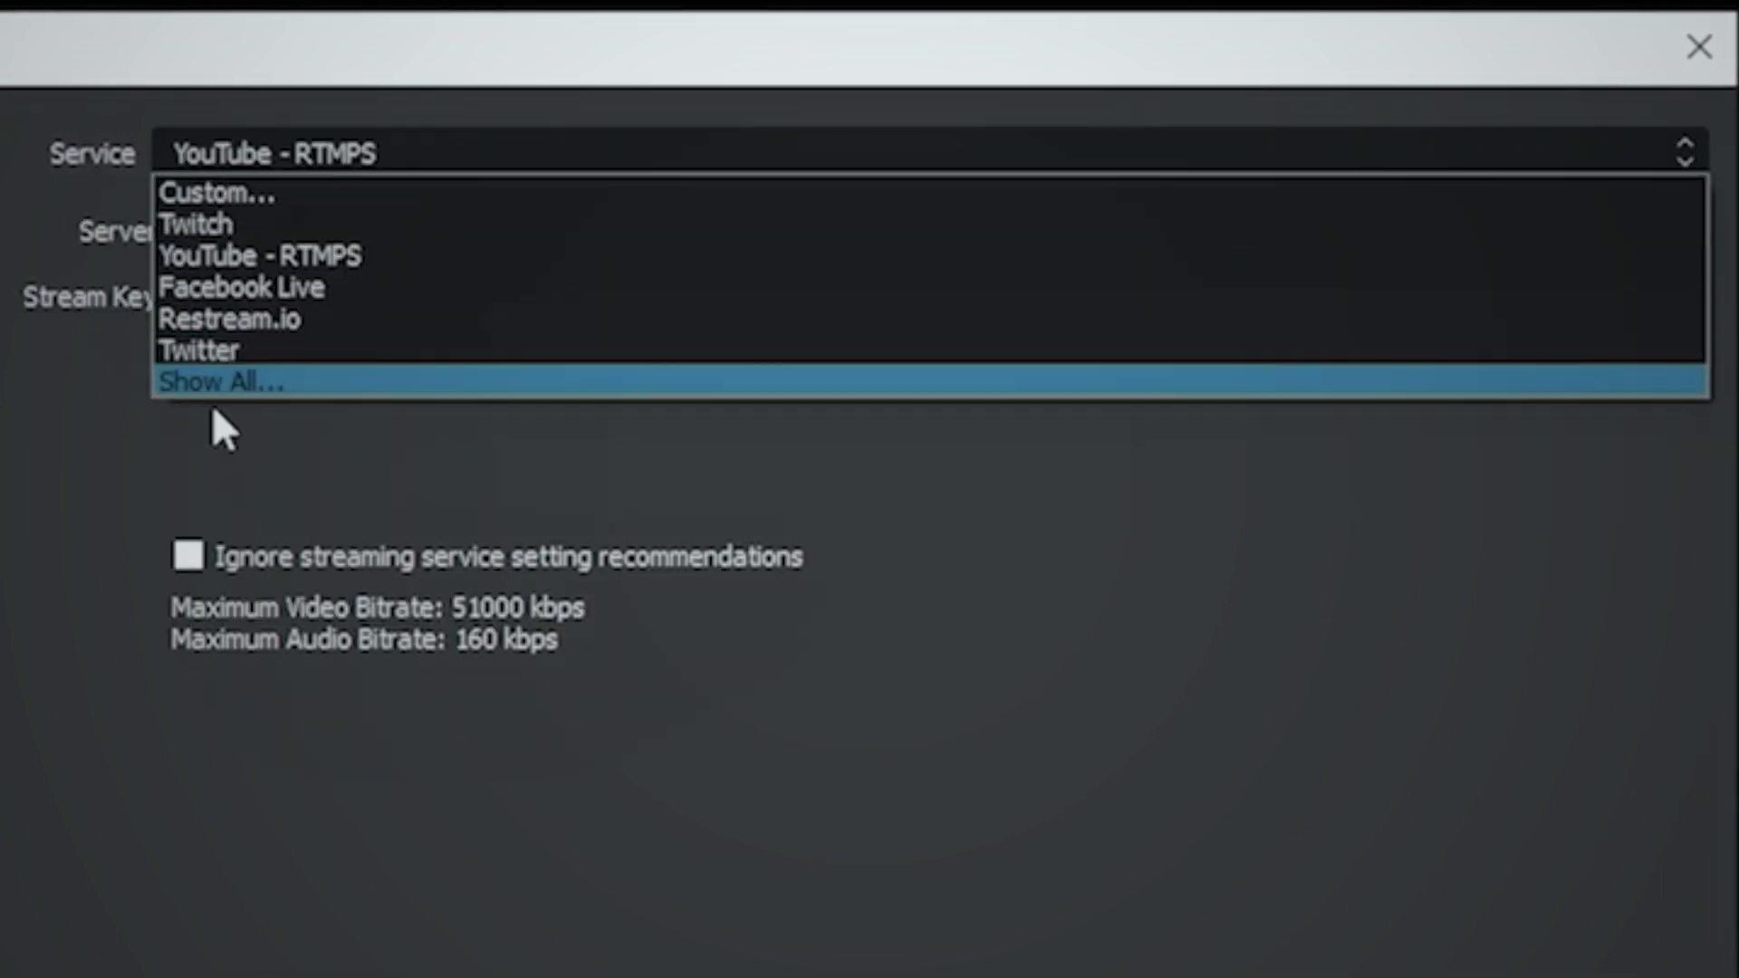
left_click(214, 382)
scroll(347, 493, "up", 1)
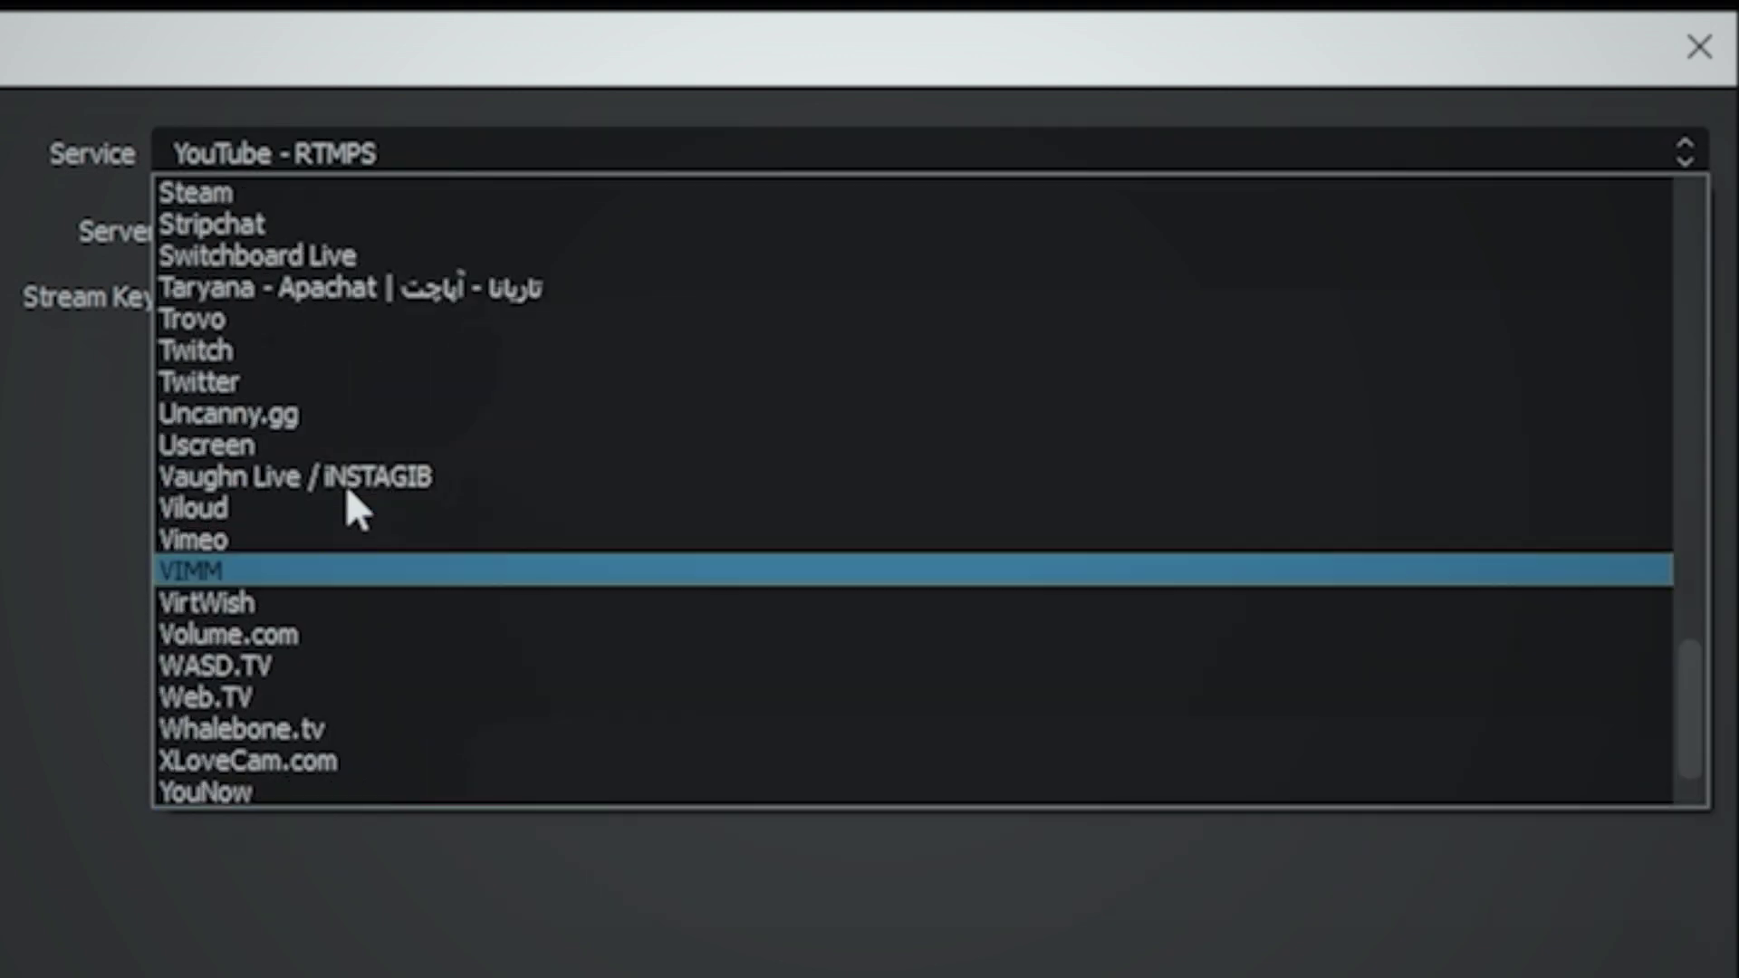
scroll(346, 485, "up", 18)
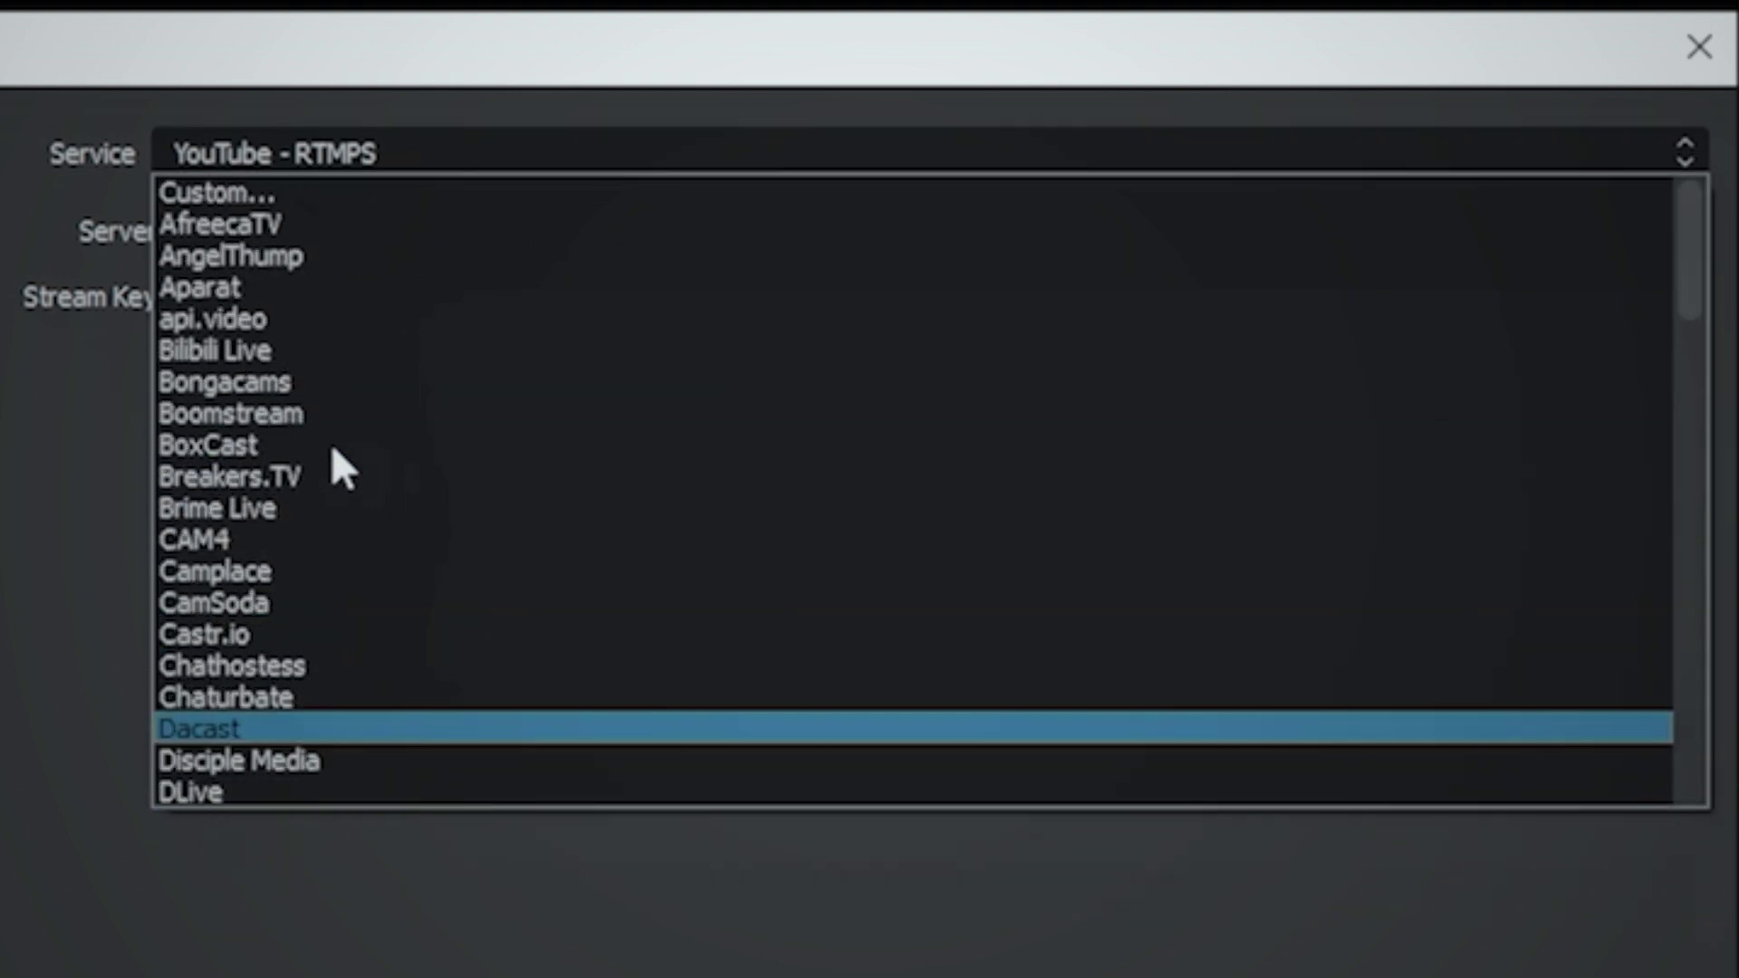
scroll(334, 450, "down", 19)
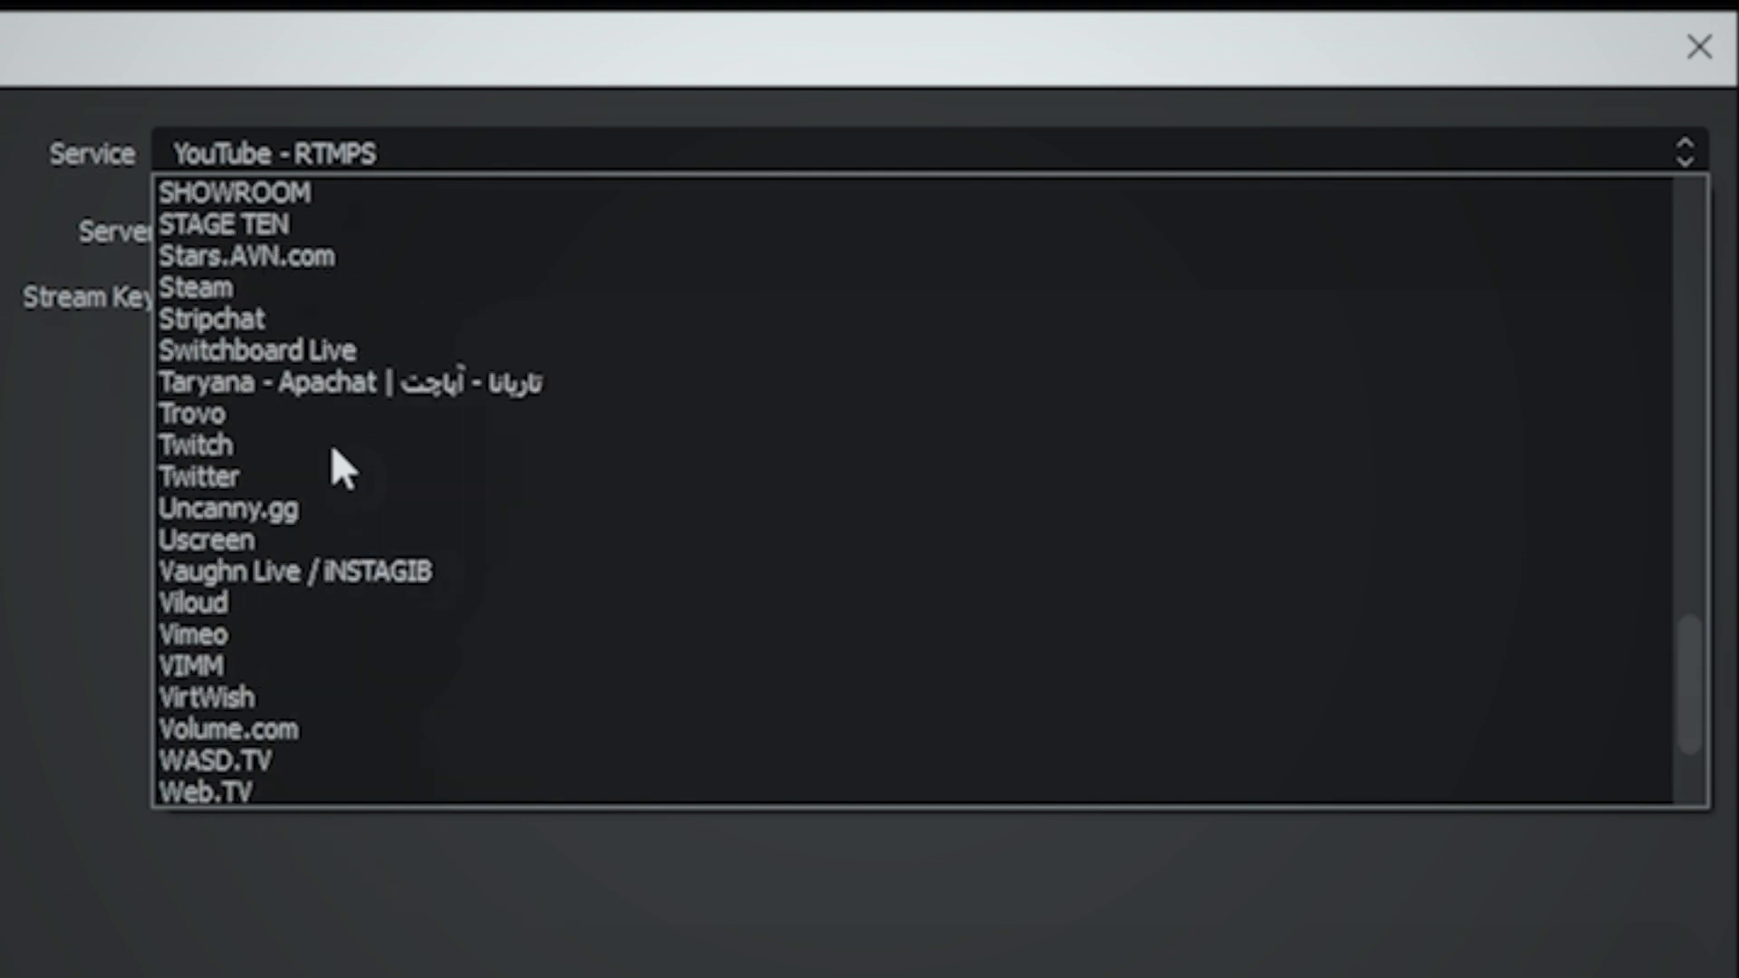
scroll(332, 444, "down", 3)
left_click(101, 571)
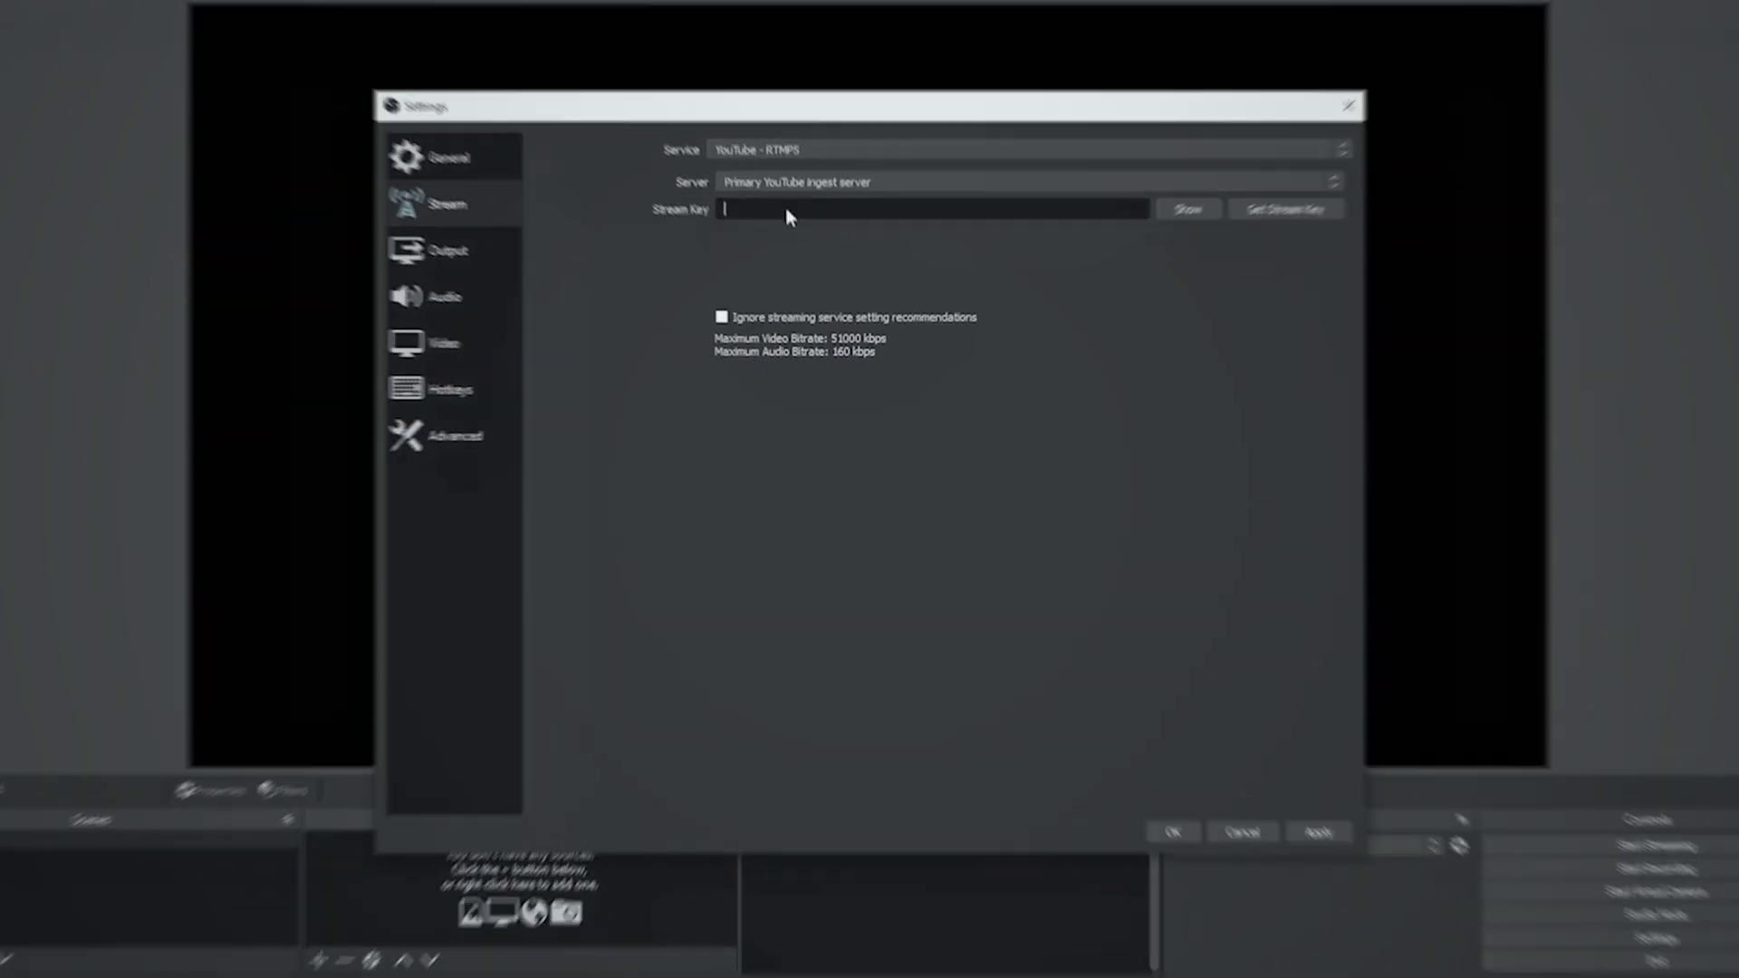
right_click(795, 230)
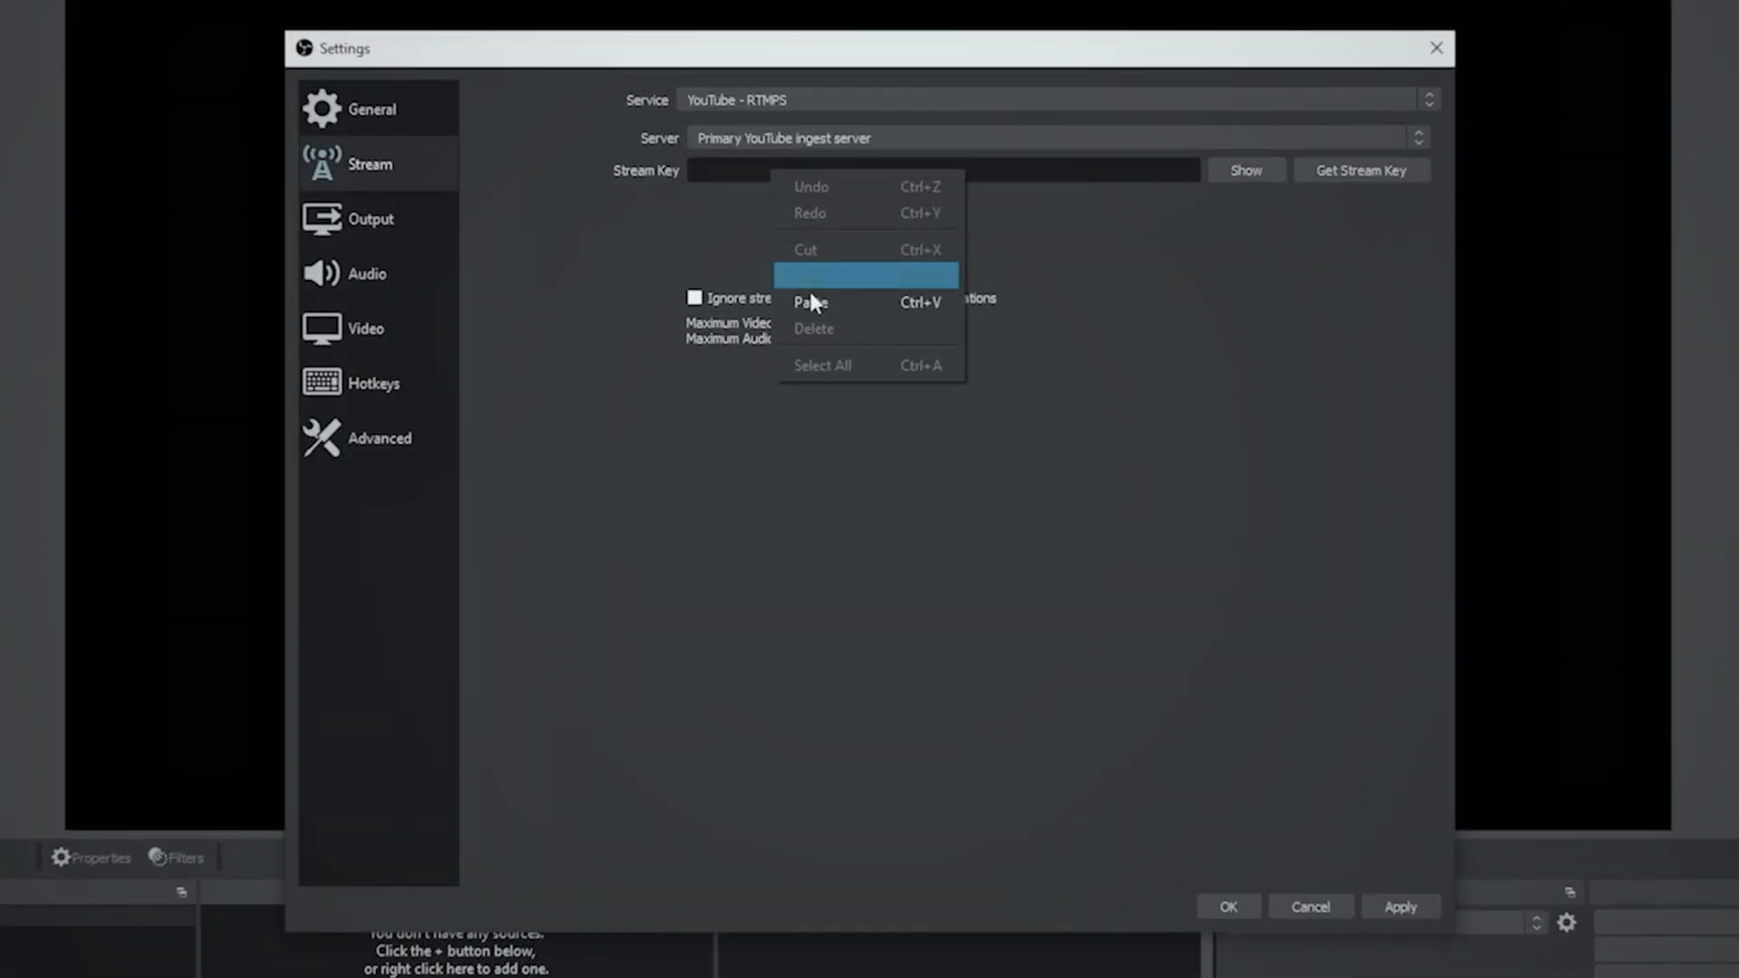
left_click(812, 304)
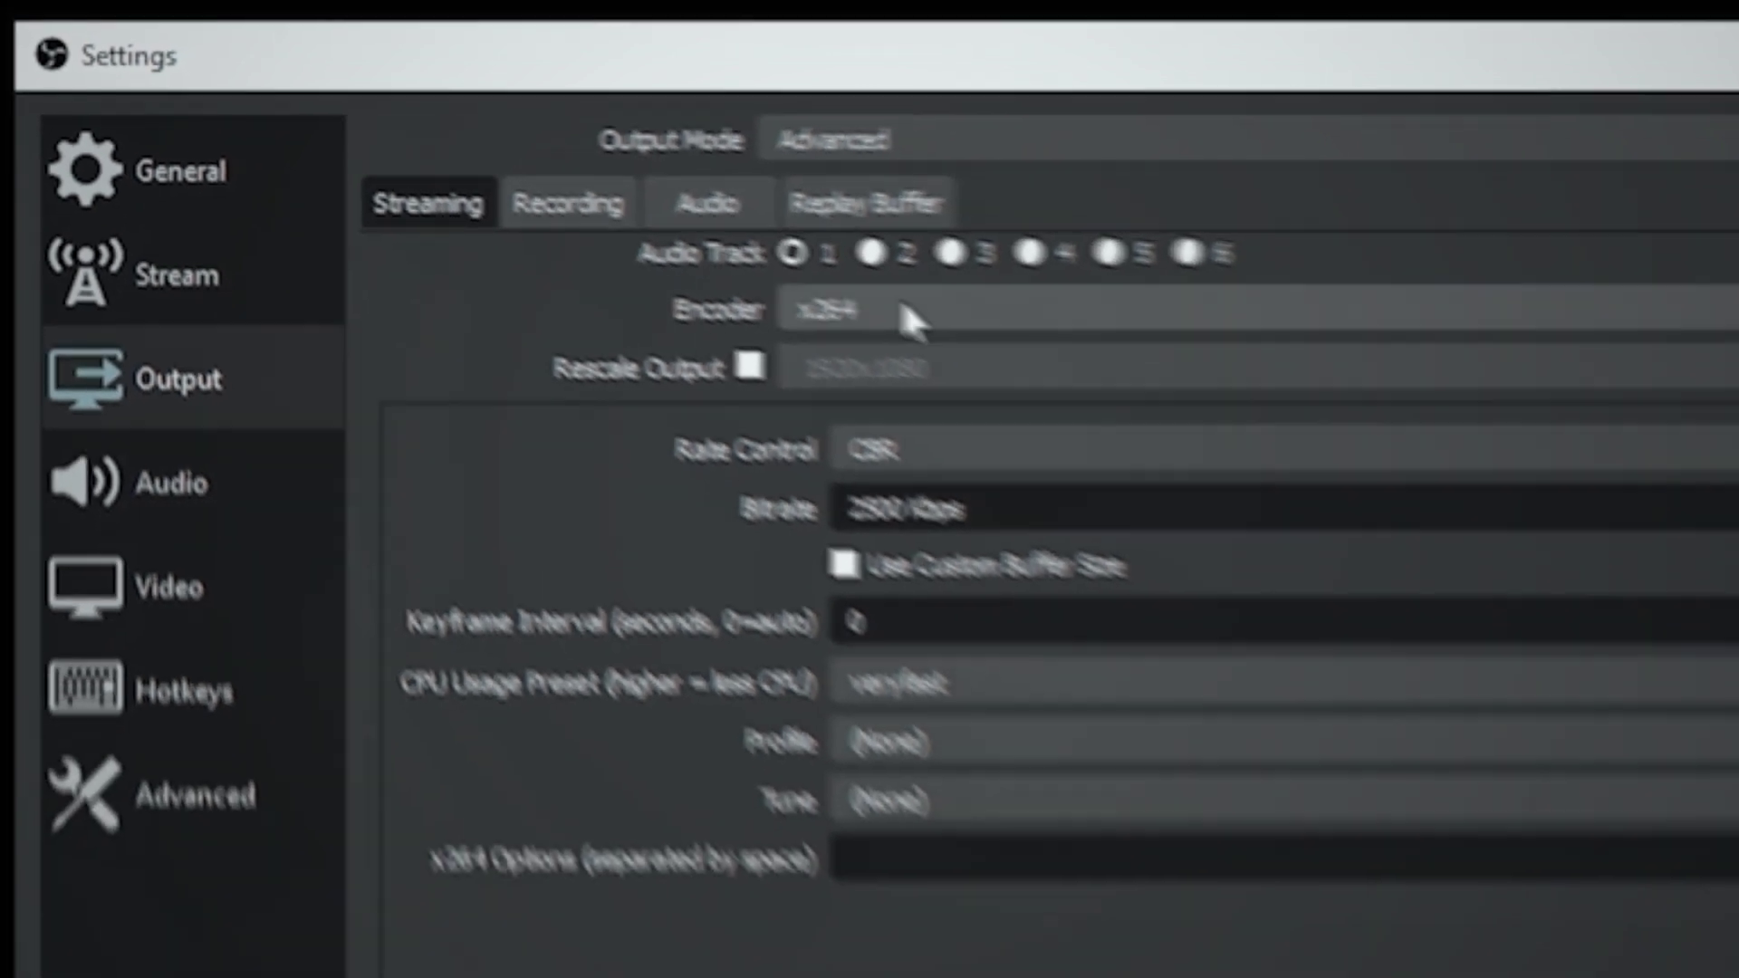
Step: Switch the streaming encoder to NVIDIA NVENC H.264 (new) at 6000 Kbps, keeping the Quality preset
left_click(1268, 380)
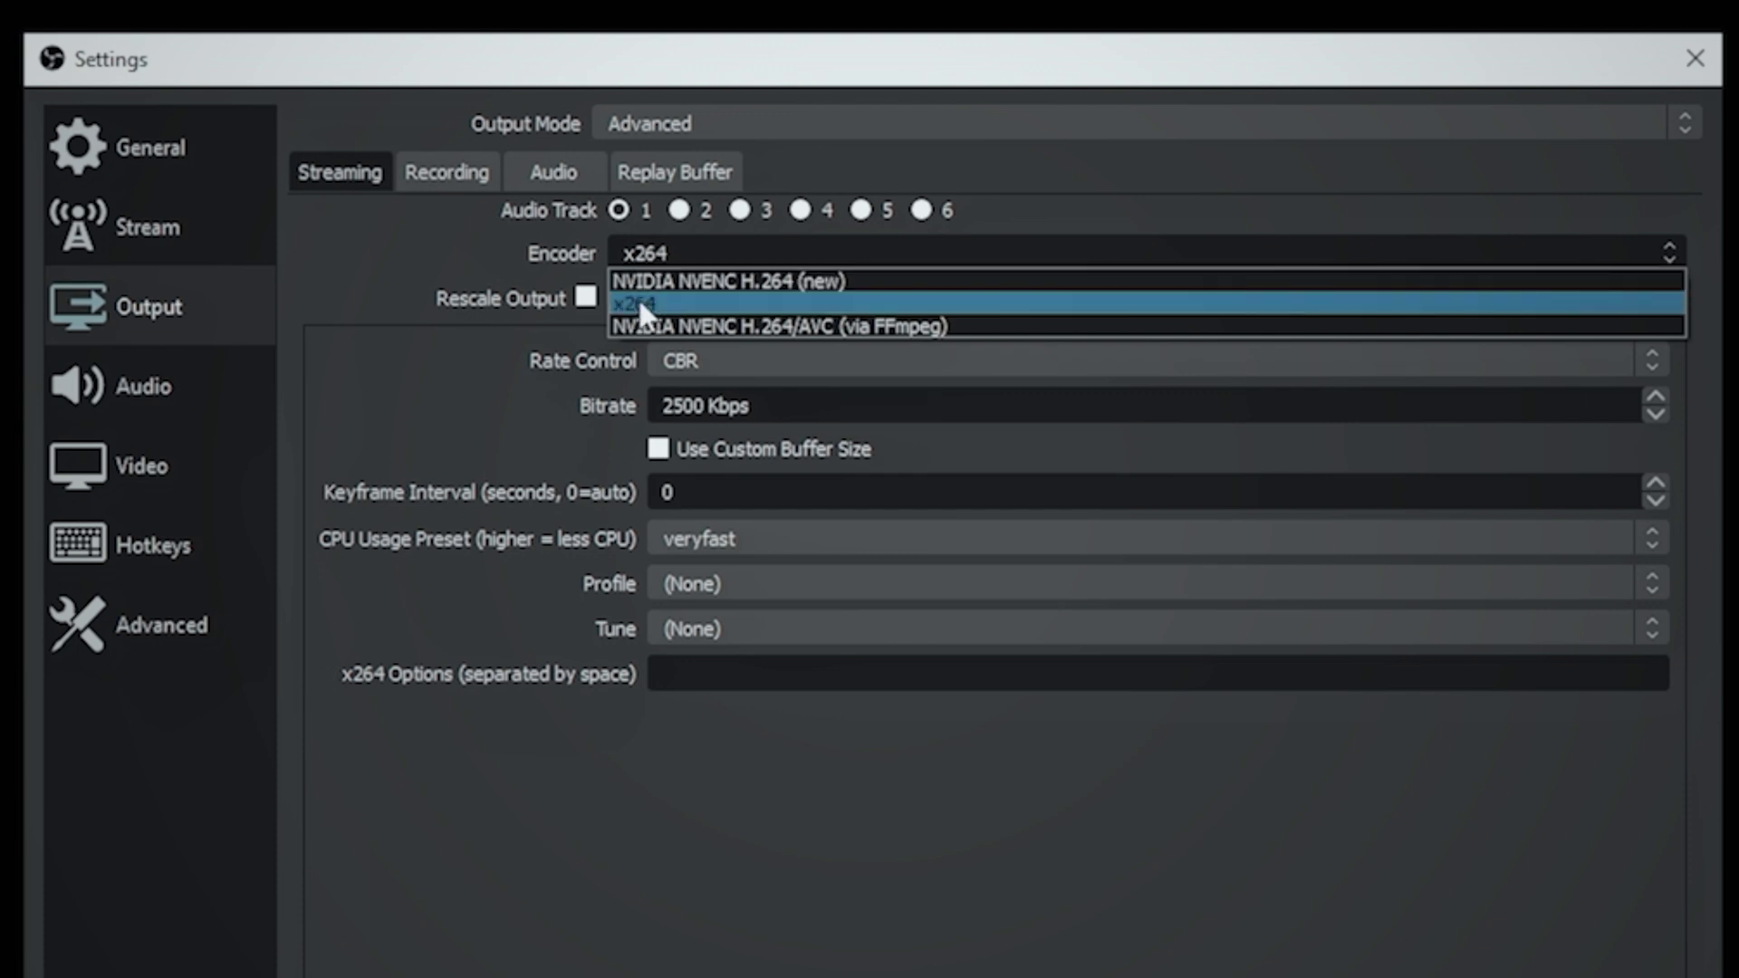
left_click(656, 281)
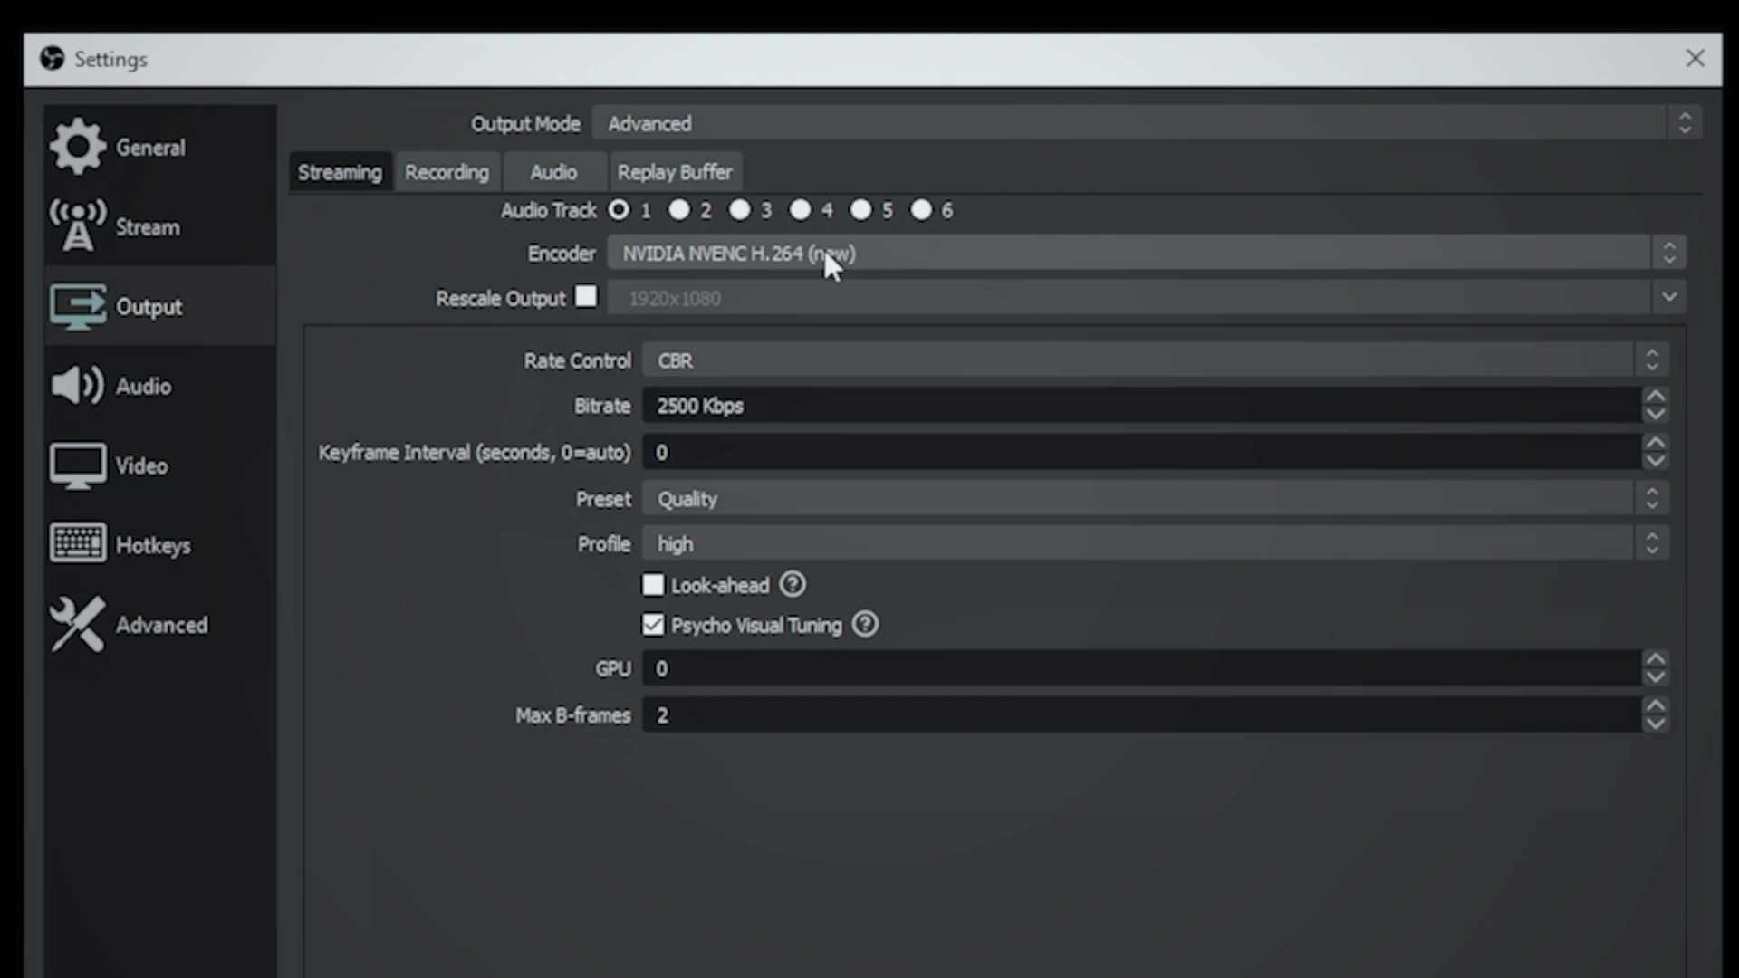
double_click(678, 406)
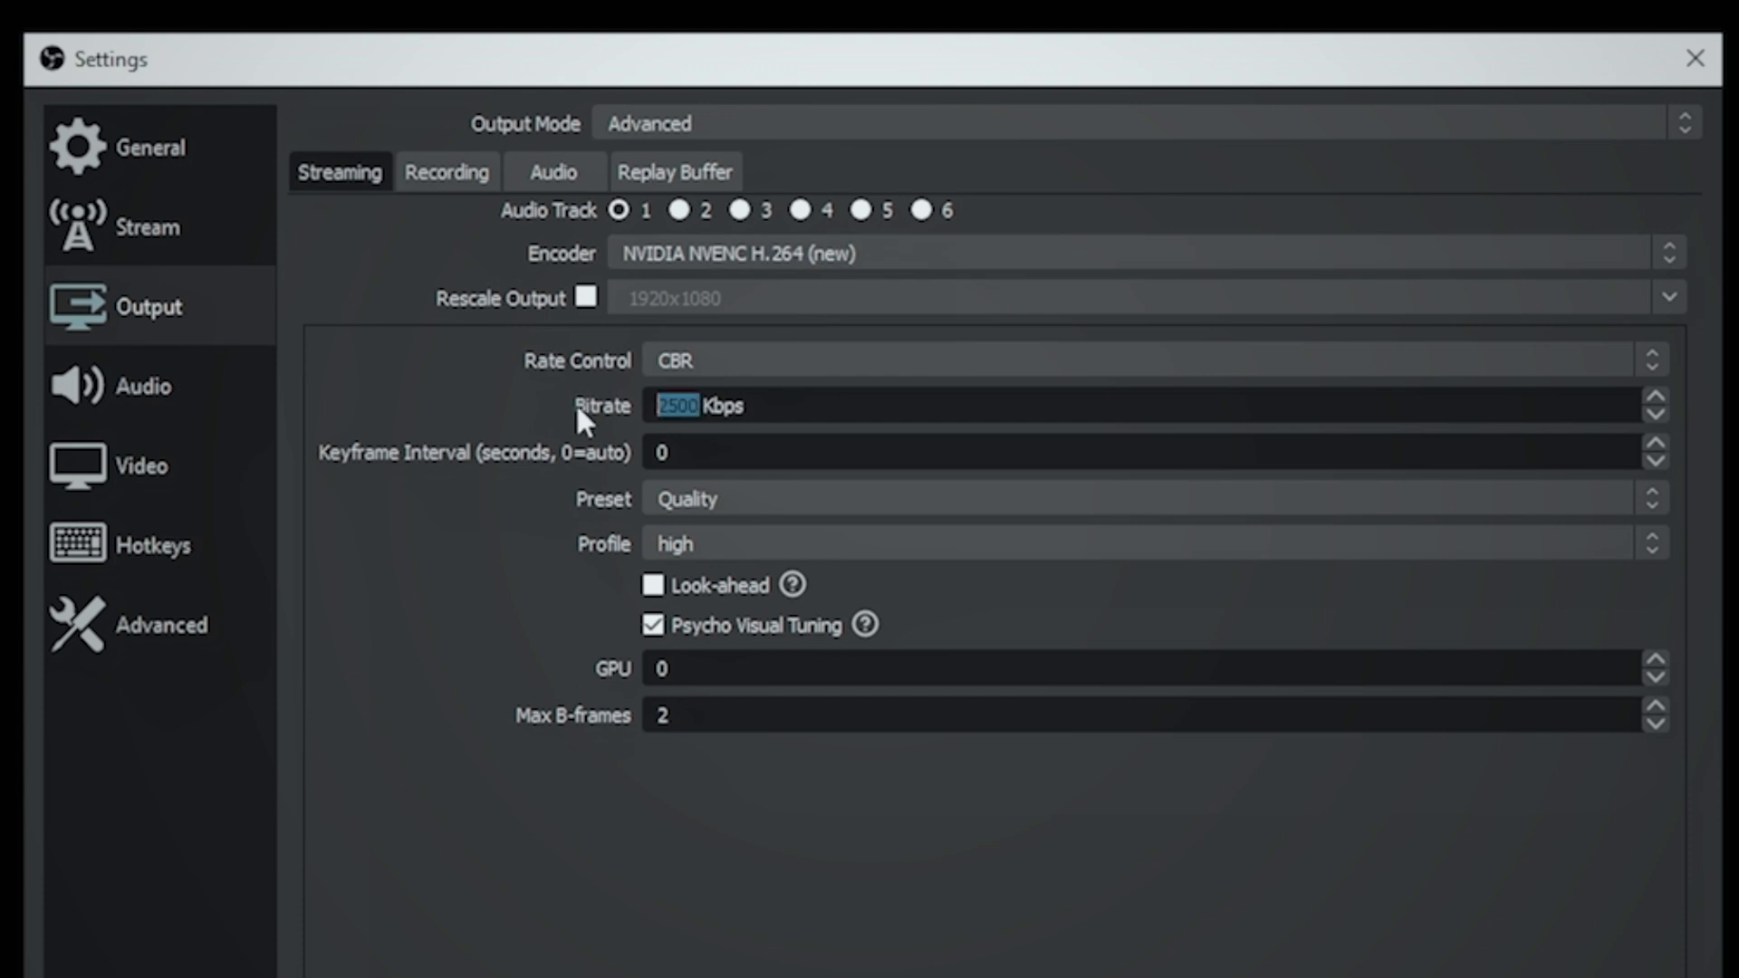
type("600")
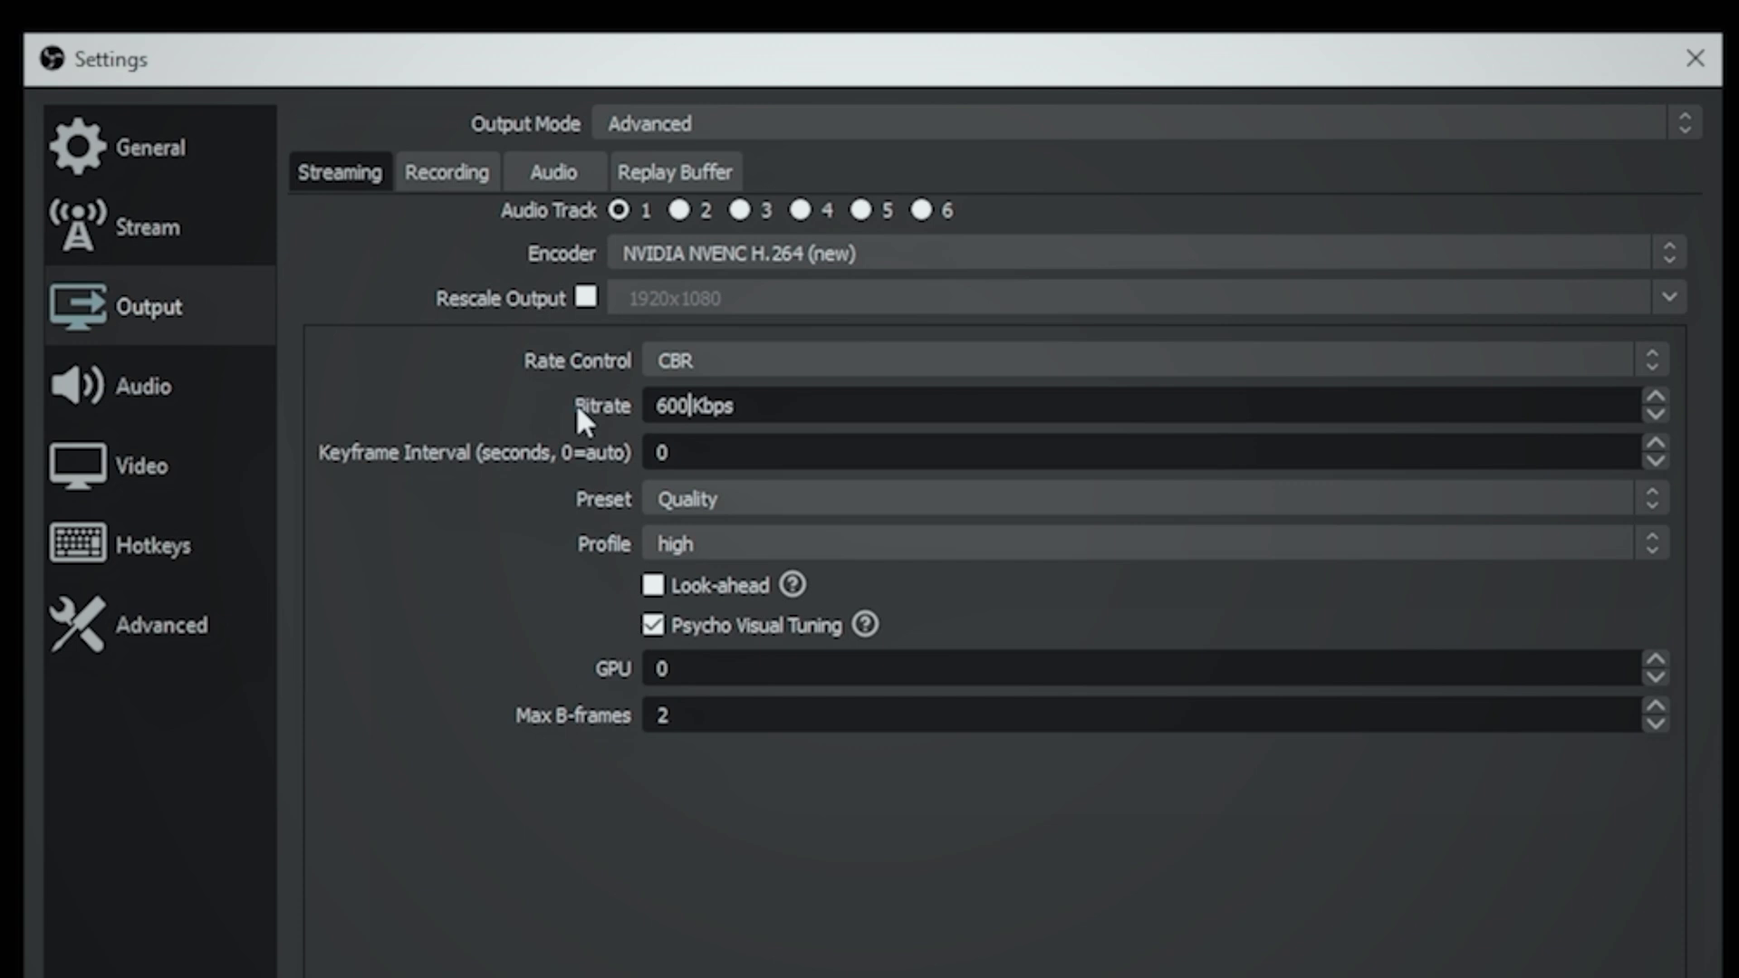
type("0")
left_click(768, 514)
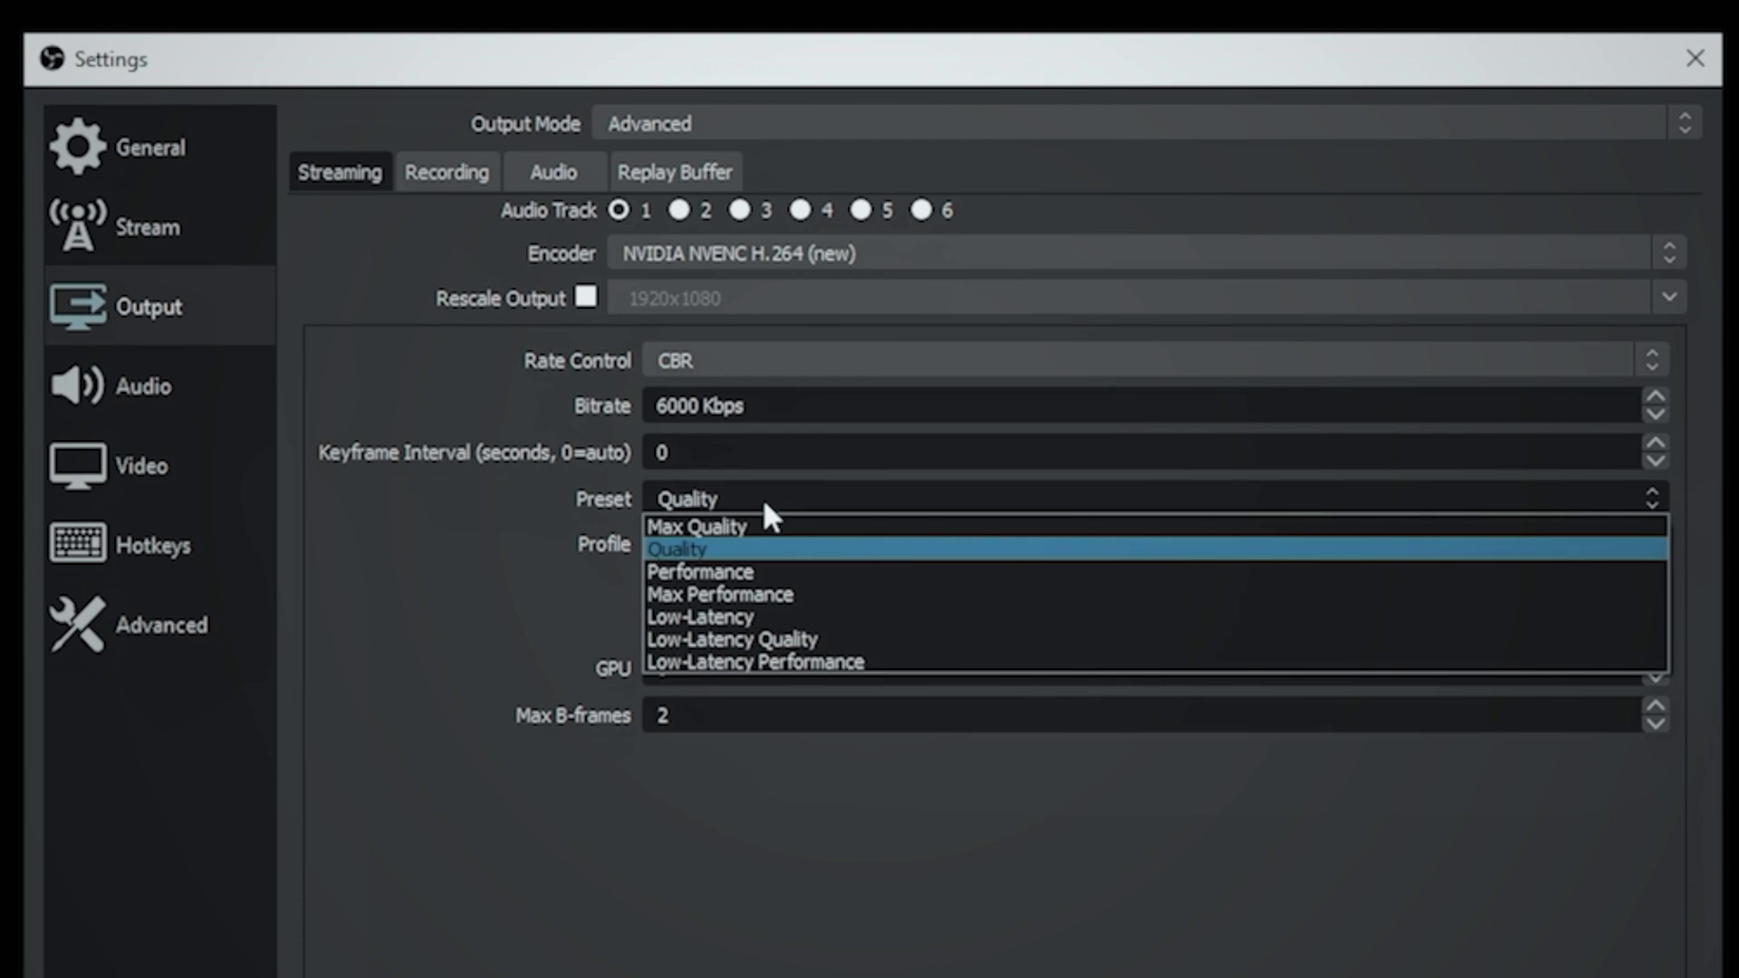
left_click(444, 518)
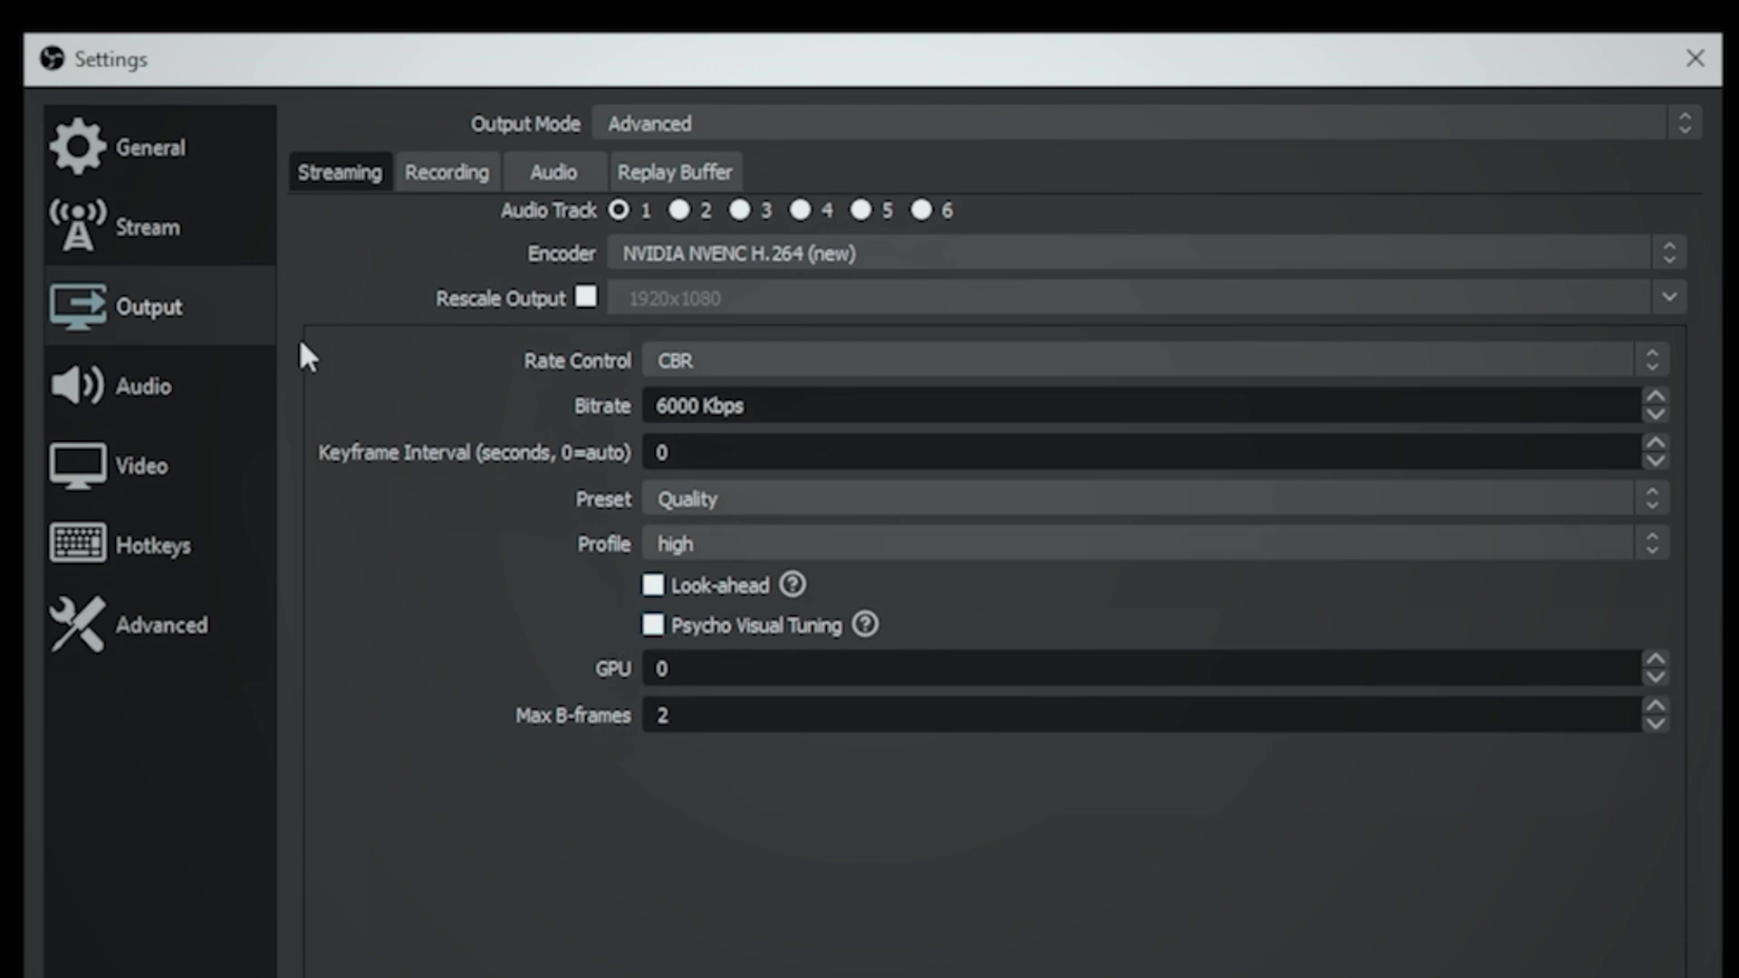
Step: Set the streaming encoder to x264 with bitrate 6000 Kbps and CPU usage preset veryfast
left_click(961, 255)
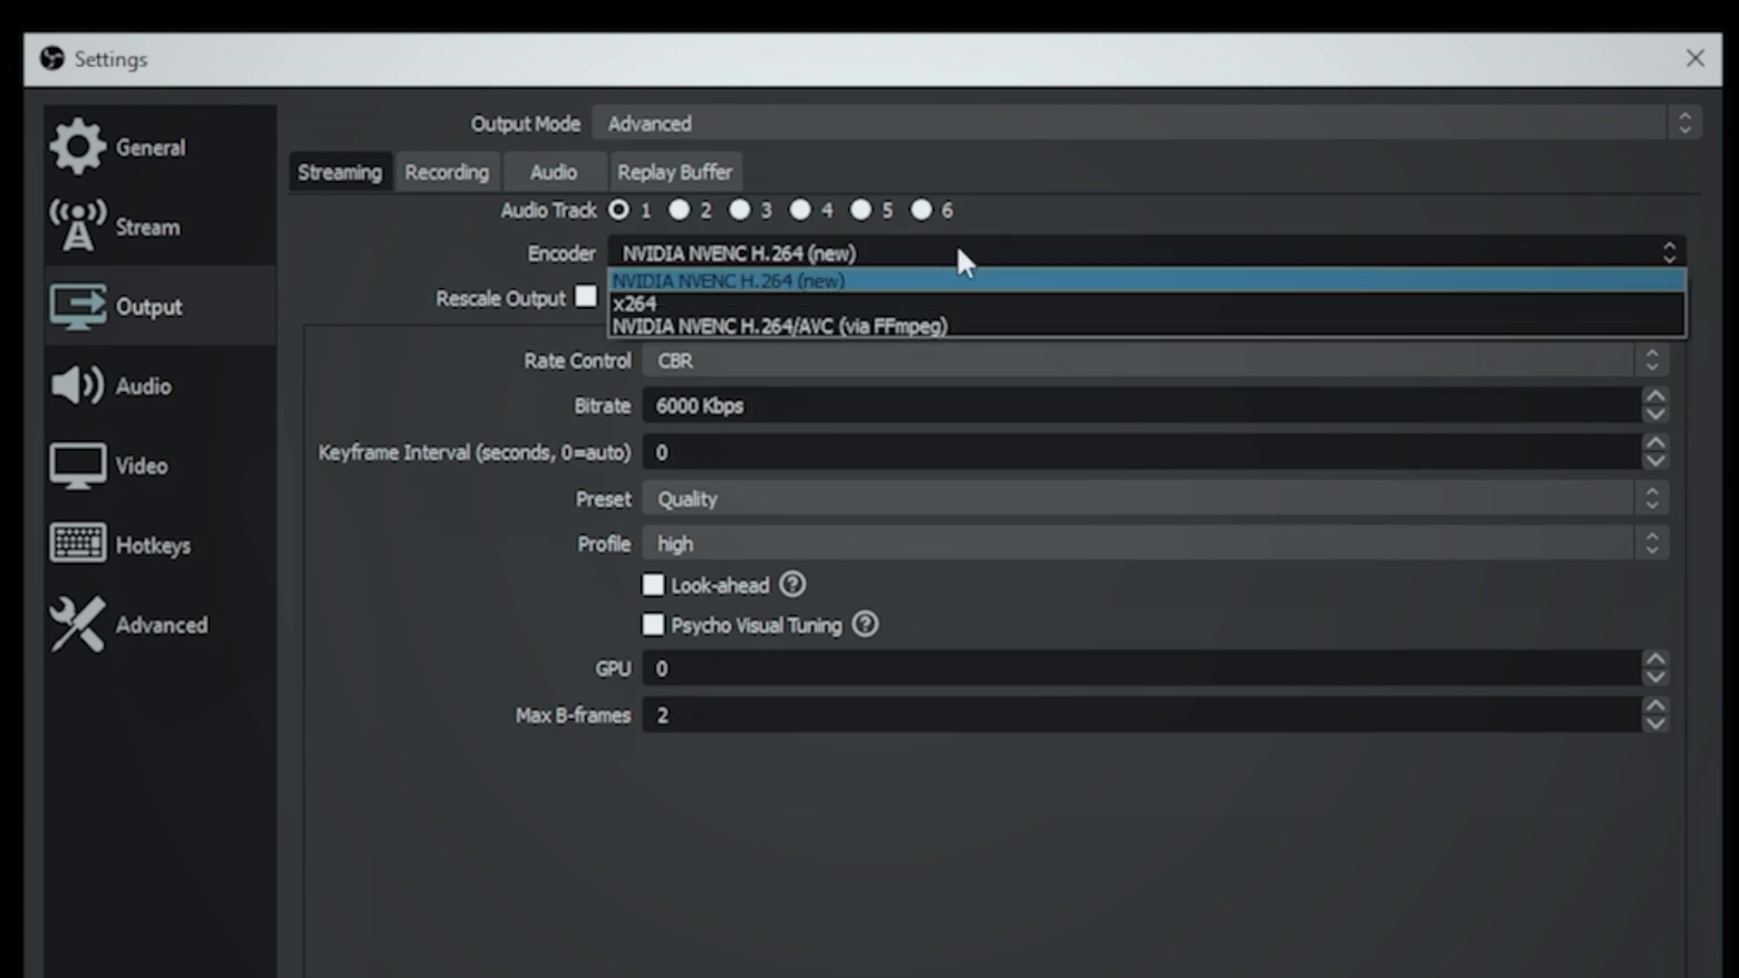
left_click(628, 303)
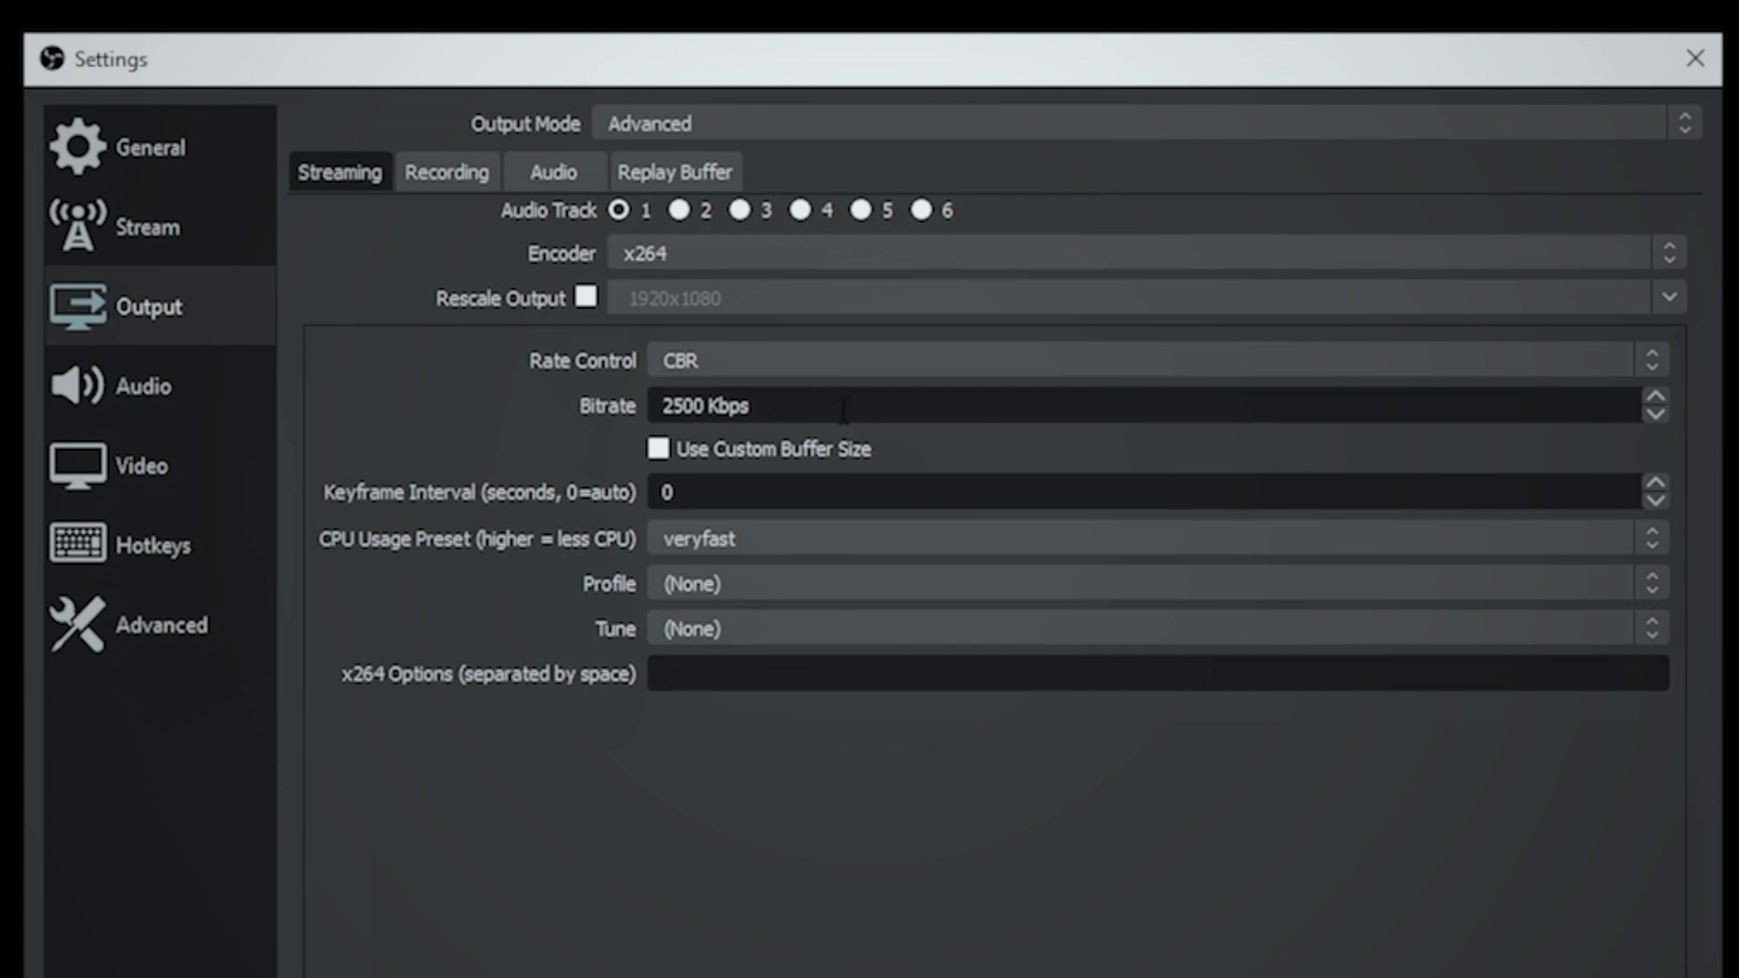
left_click_drag(705, 406, 521, 376)
type("6000")
left_click(664, 417)
key("Delete")
type("300")
key("BackSpace")
key("BackSpace")
key("BackSpace")
type("6")
left_click(791, 535)
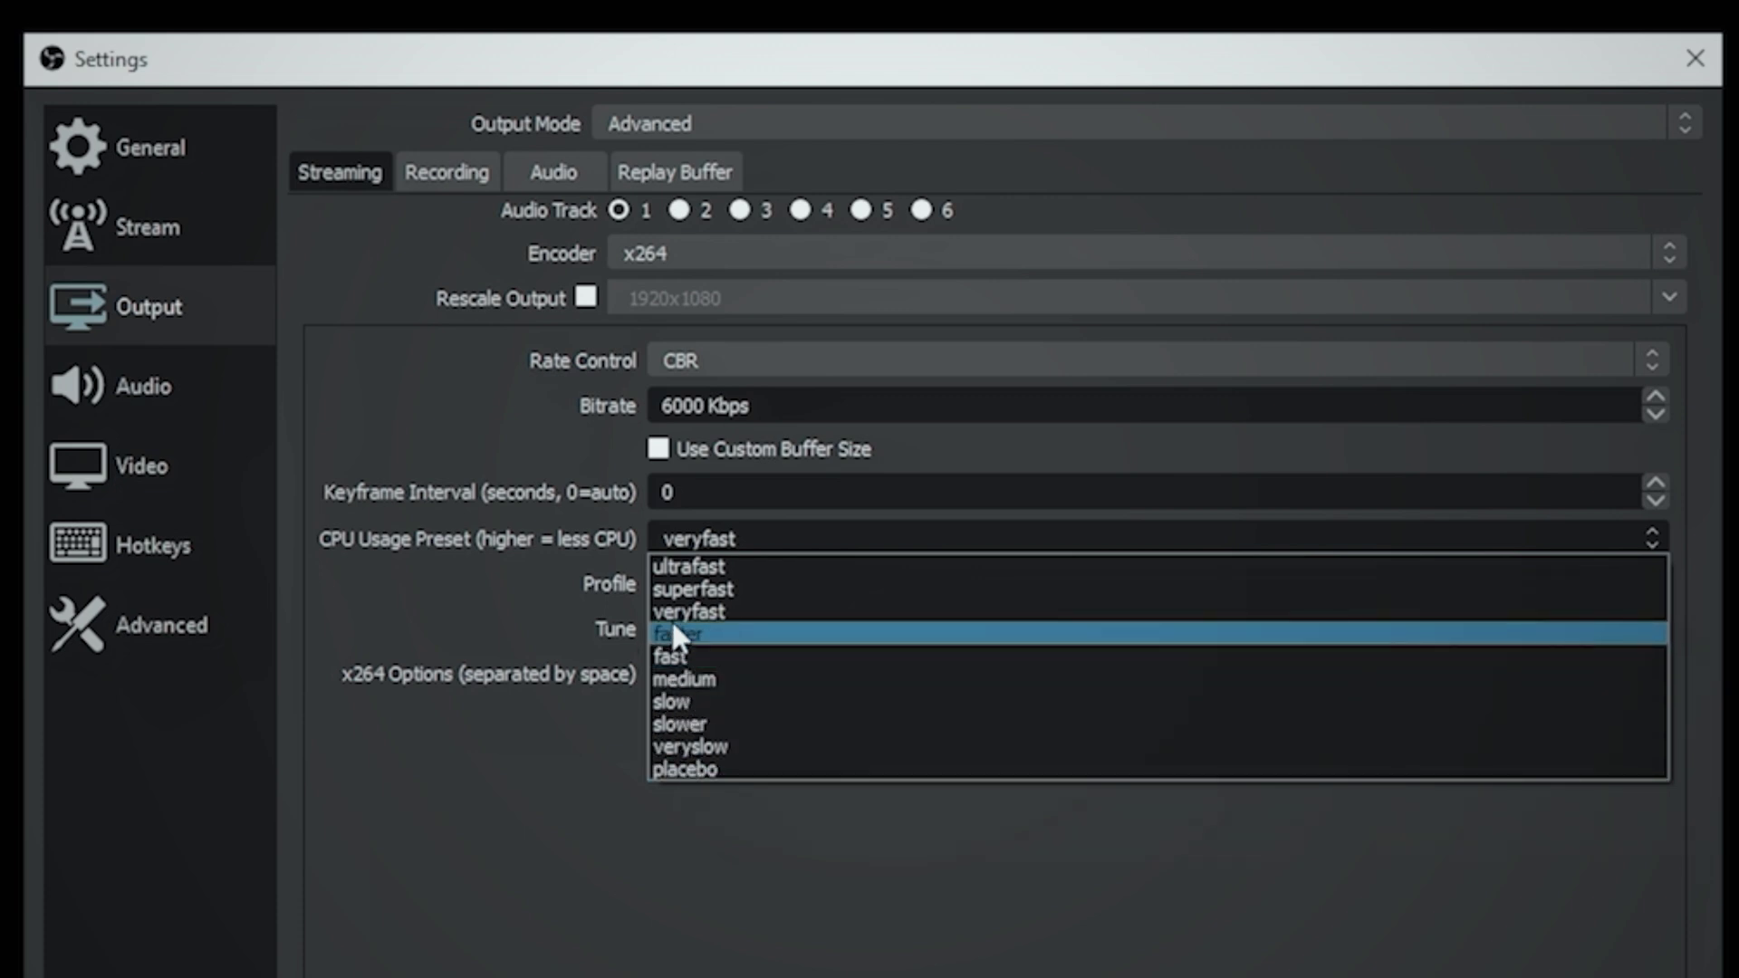
left_click(524, 618)
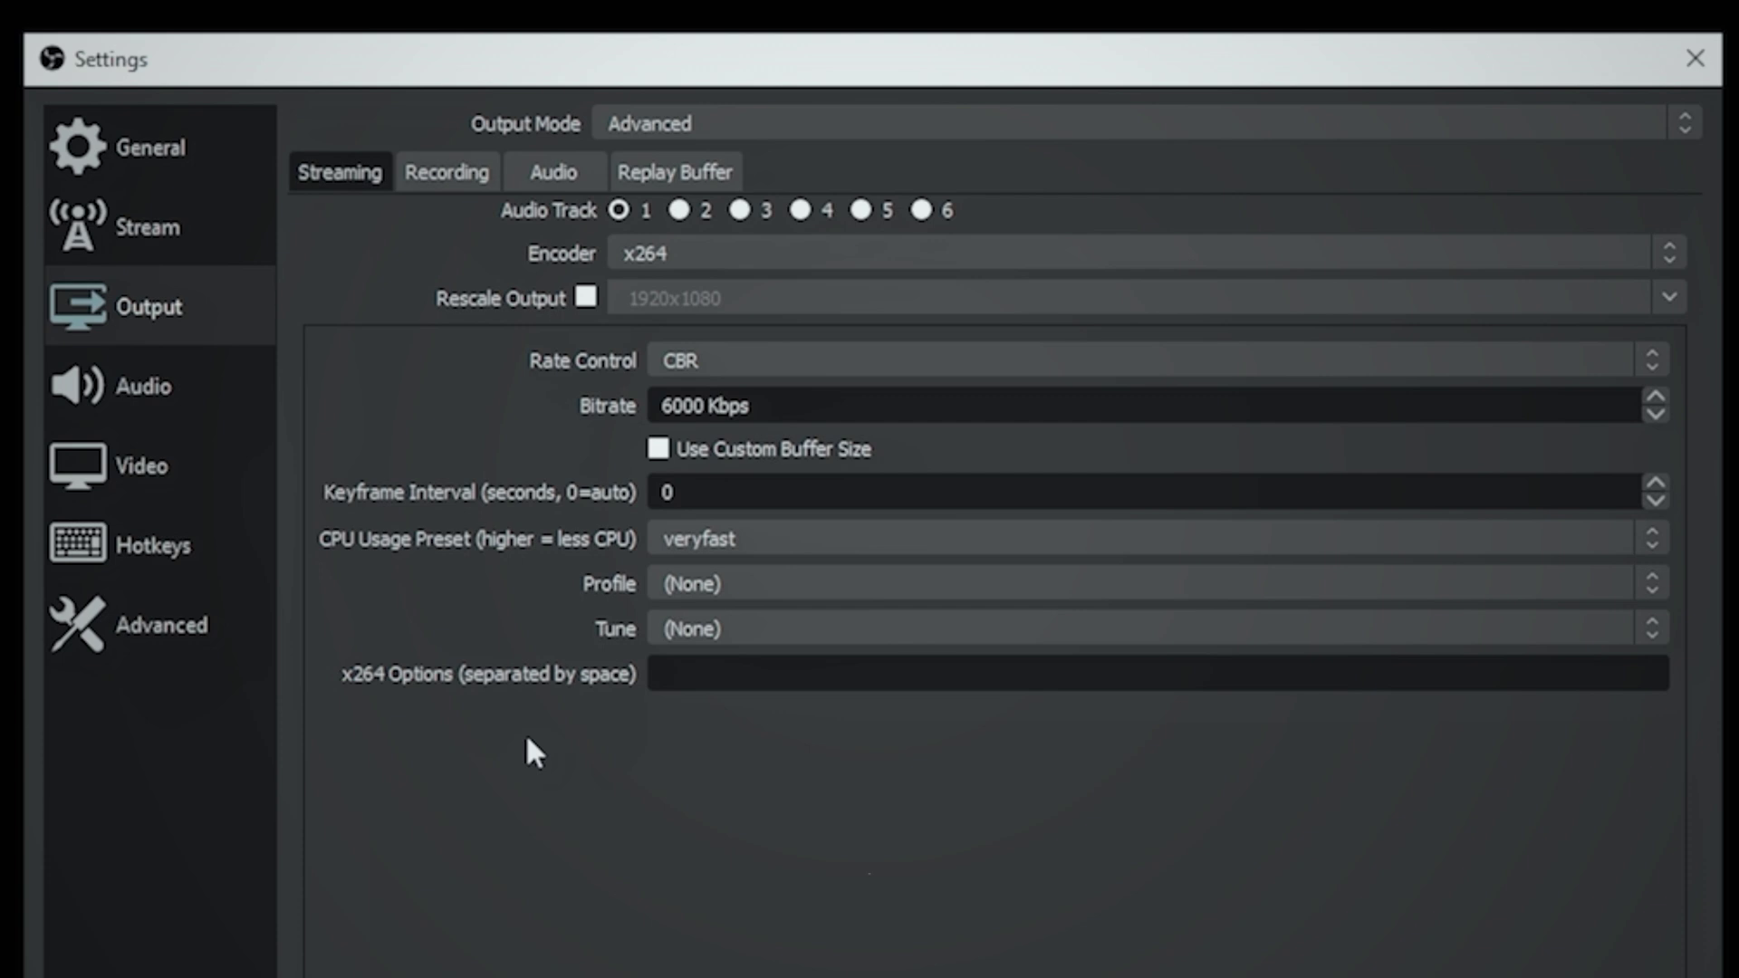
Step: Change the encoder back to NVIDIA NVENC H.264 (new) with a 3000 Kbps bitrate
left_click(716, 255)
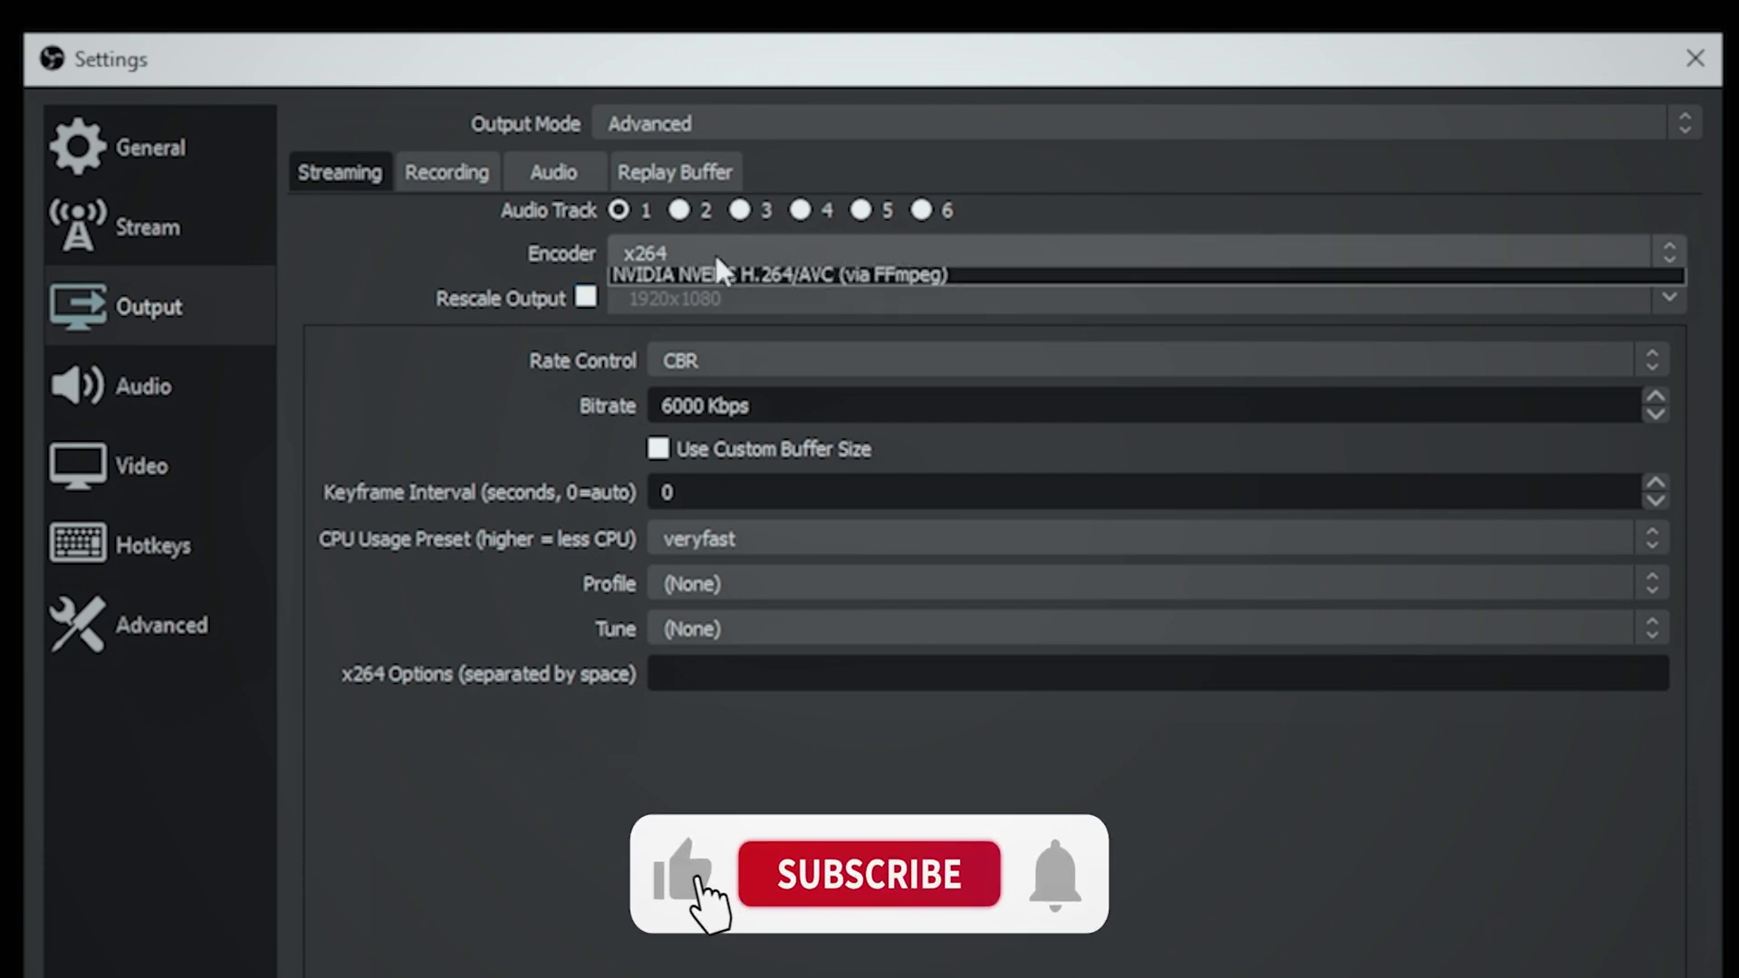
left_click(703, 280)
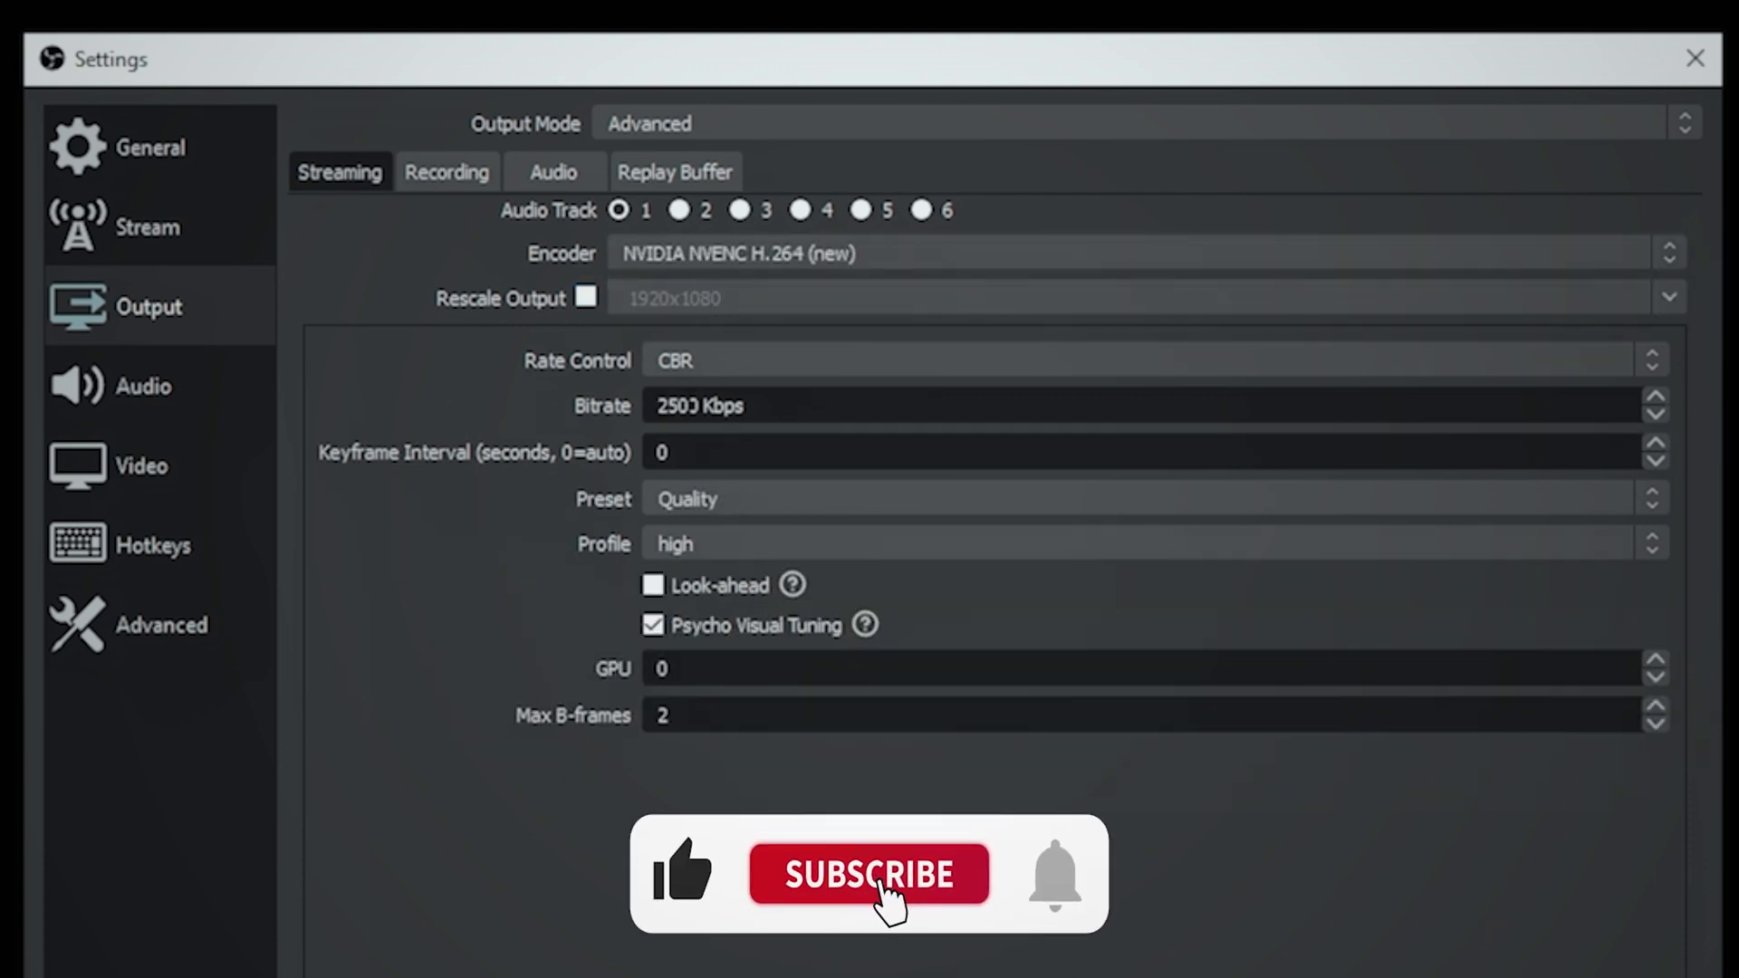
left_click_drag(691, 406, 654, 406)
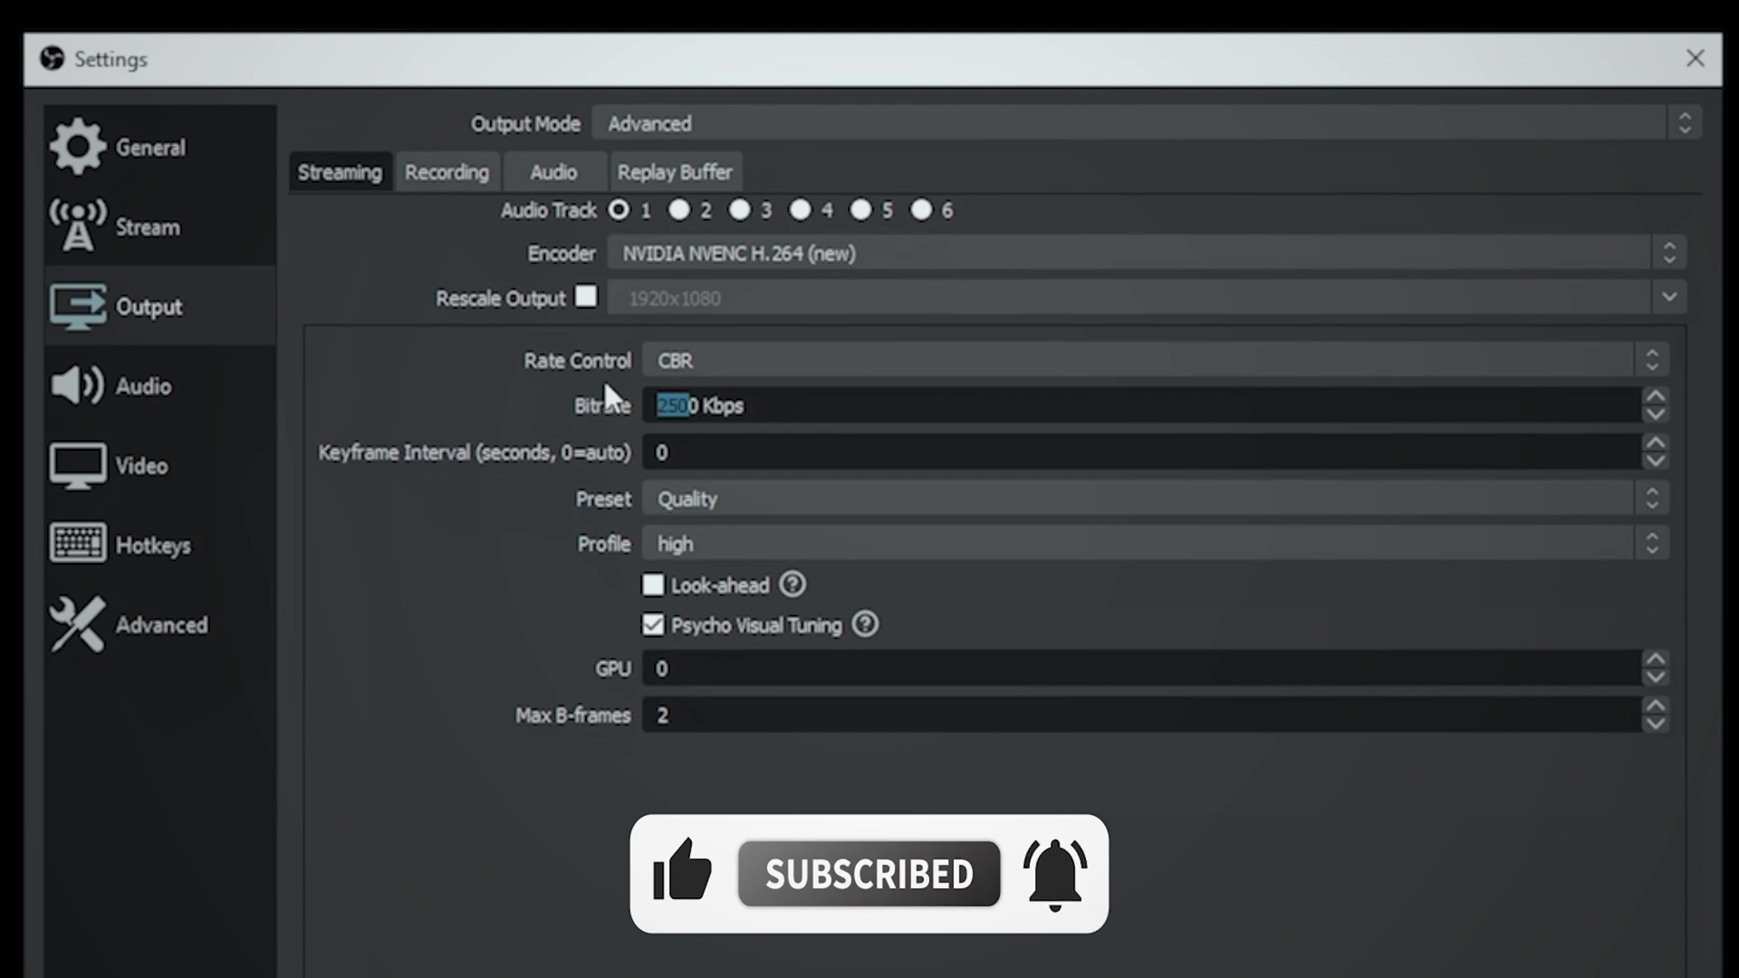
type("300")
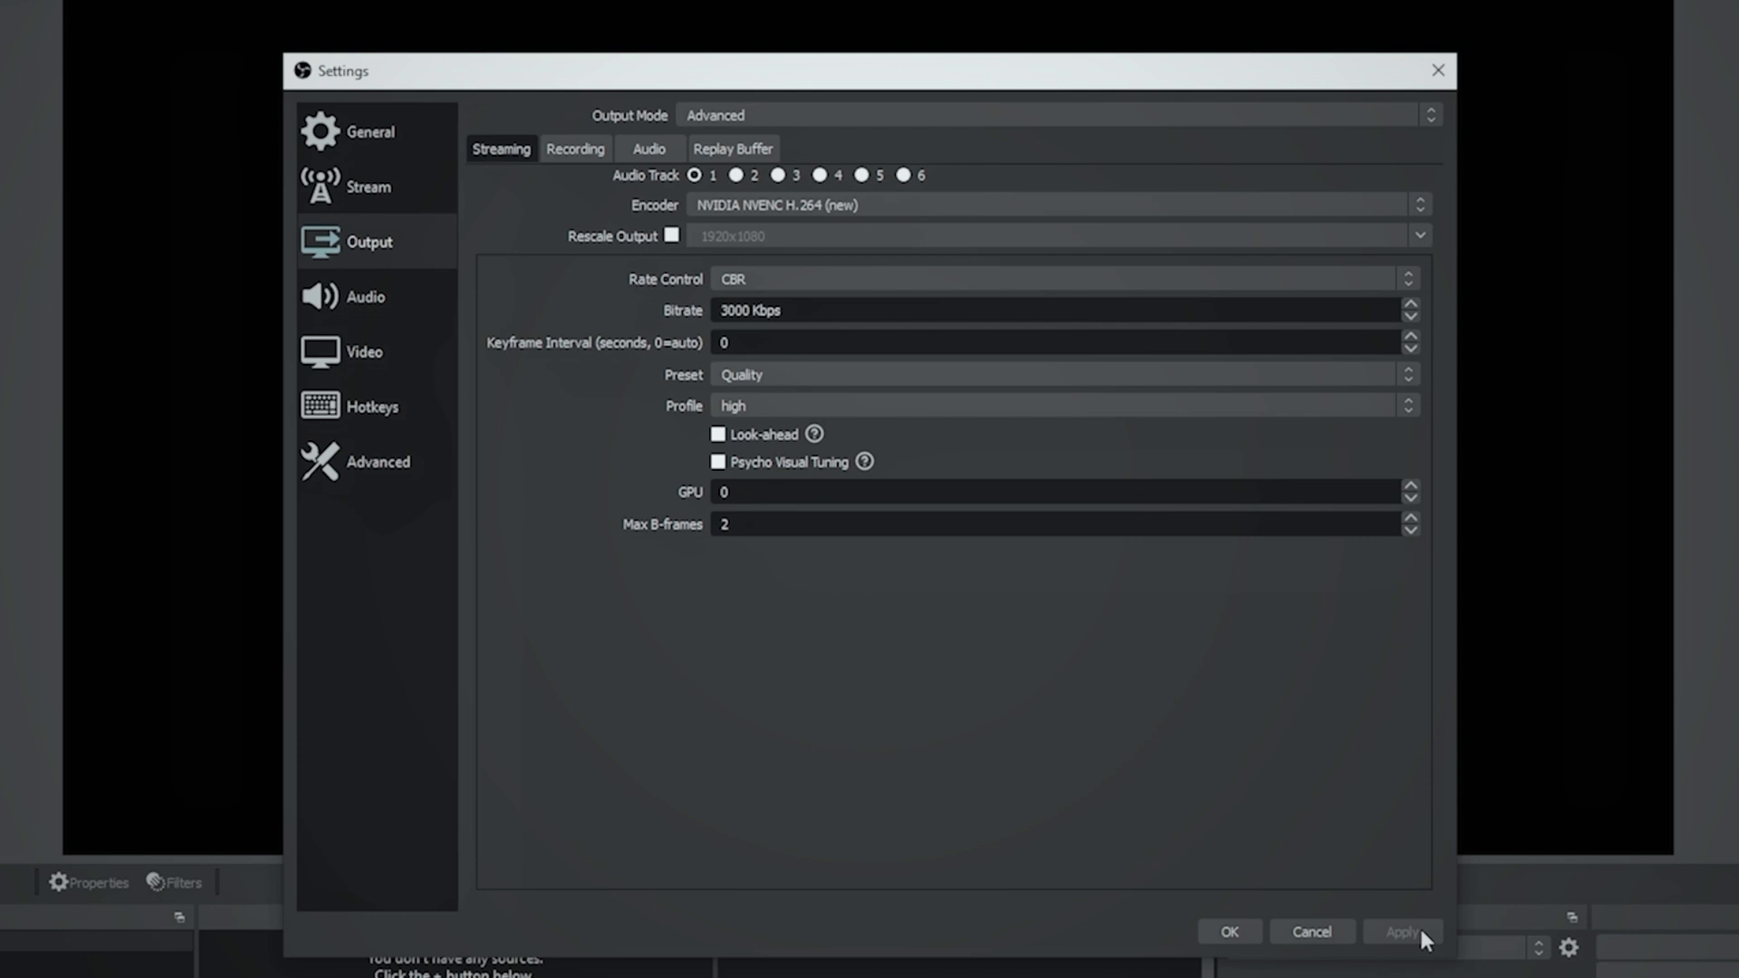
left_click(366, 296)
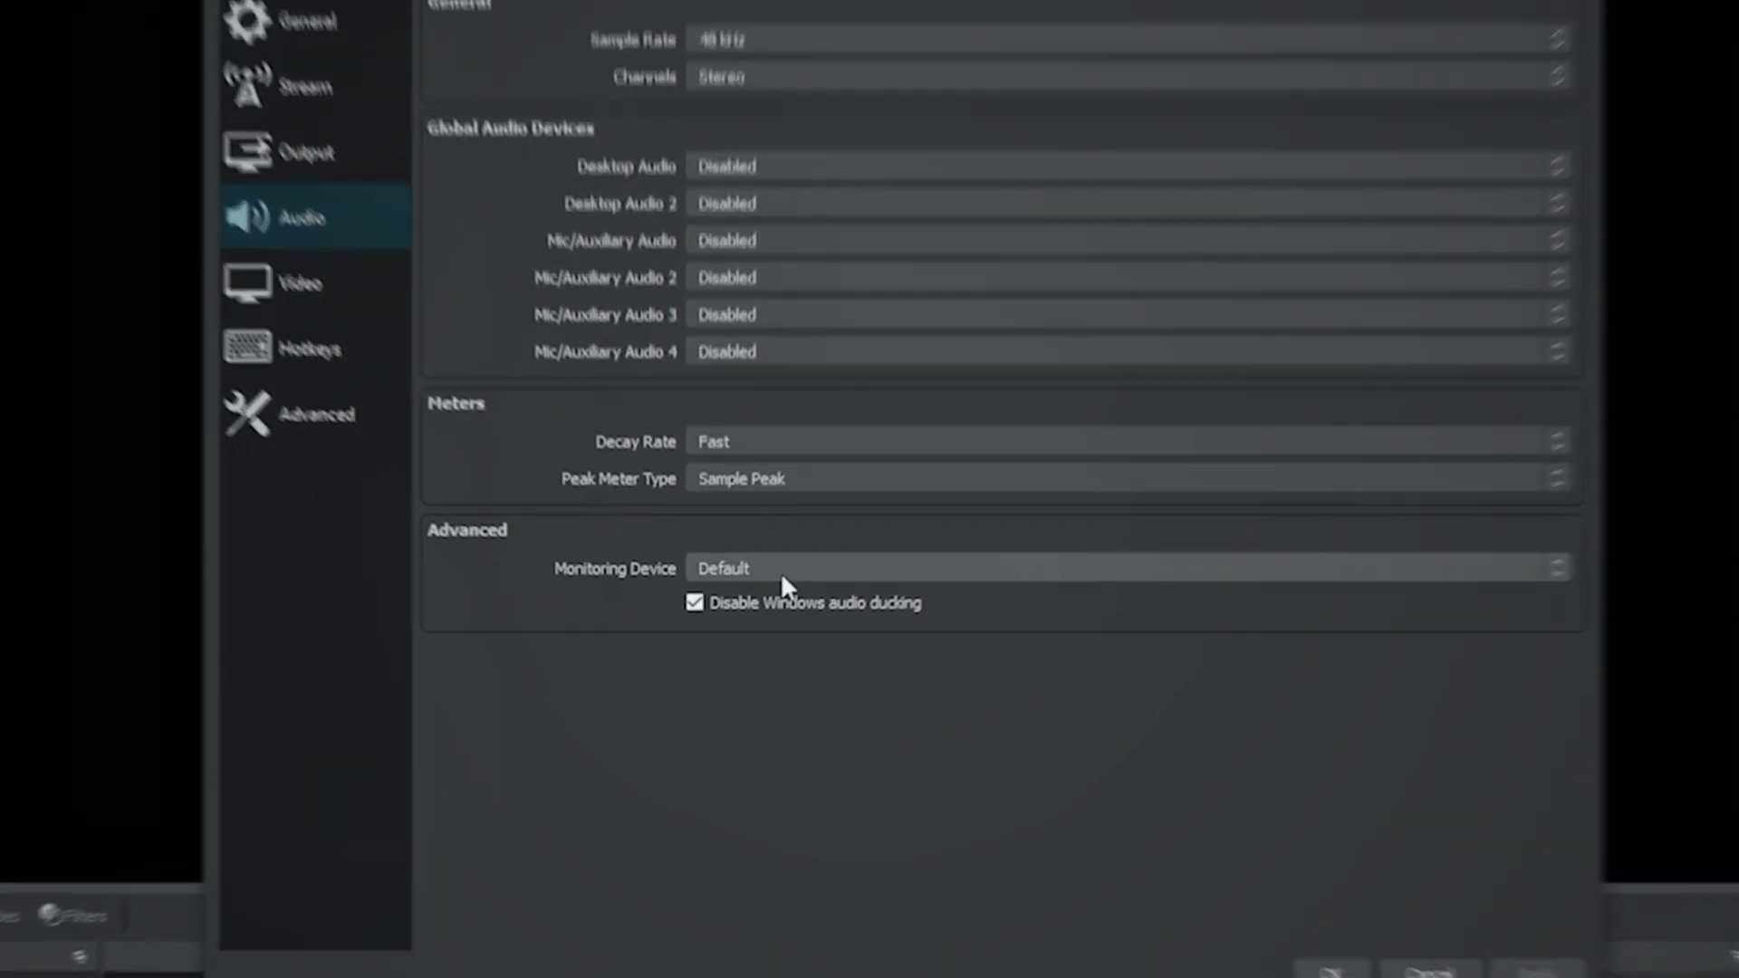
Step: Choose Speakers (High Definition Audio Device) as the audio monitoring device
left_click(761, 592)
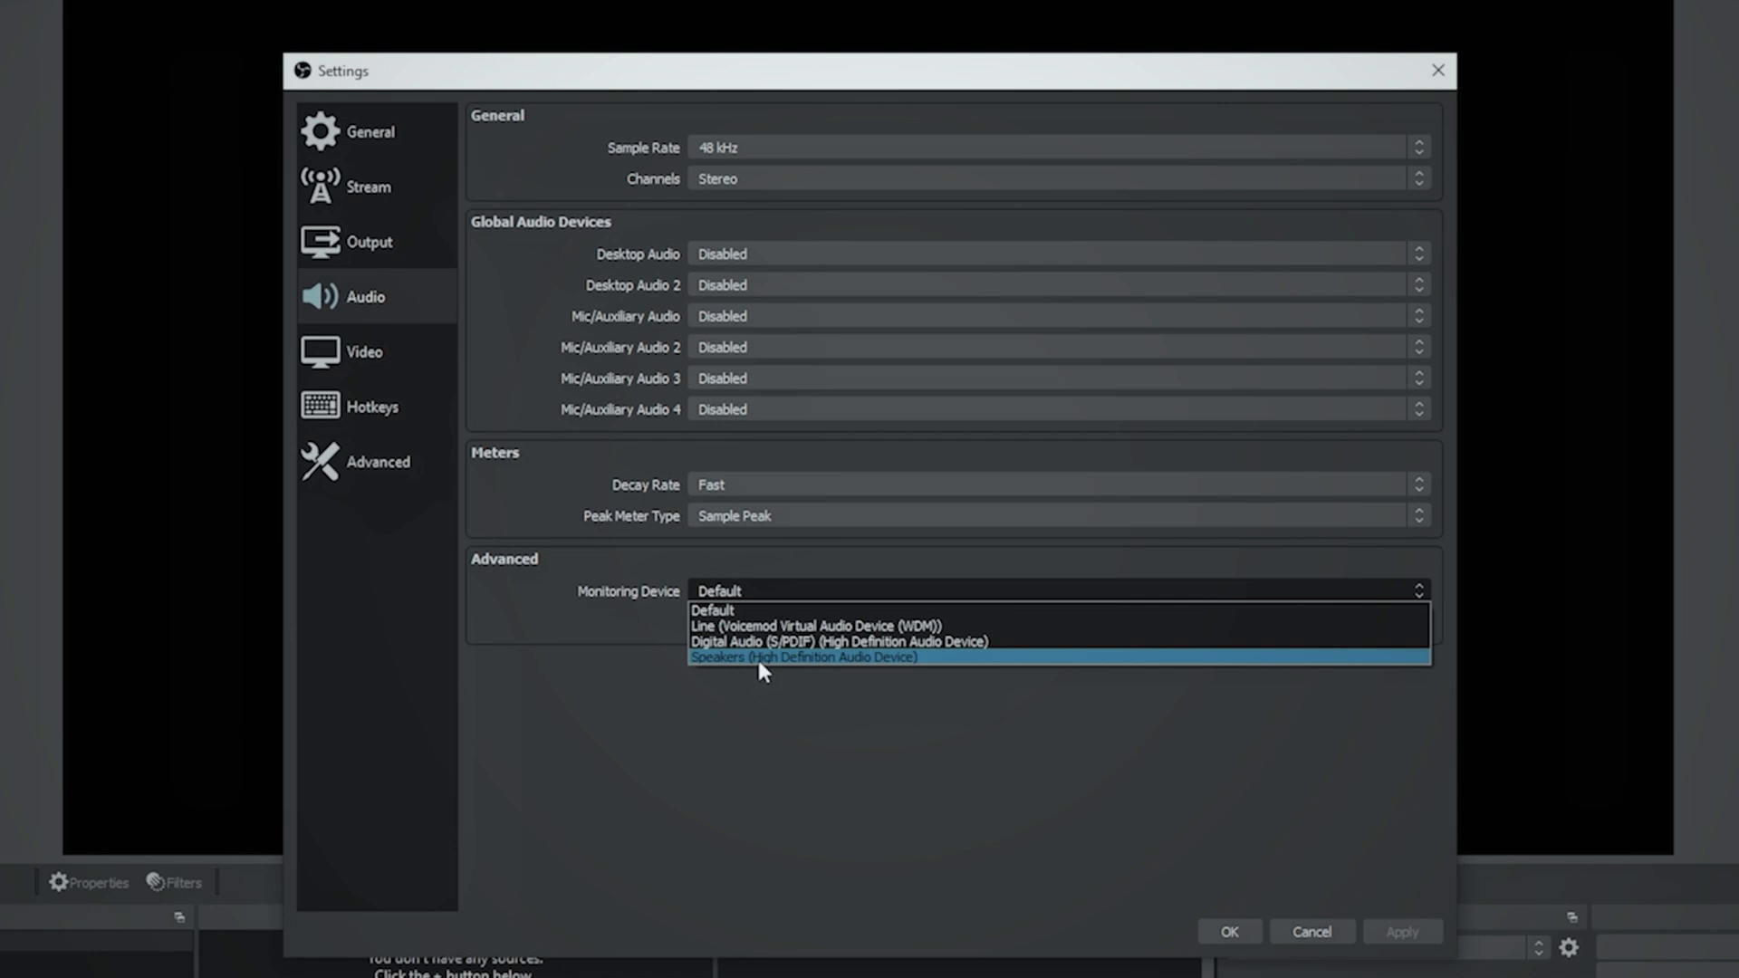
left_click(757, 655)
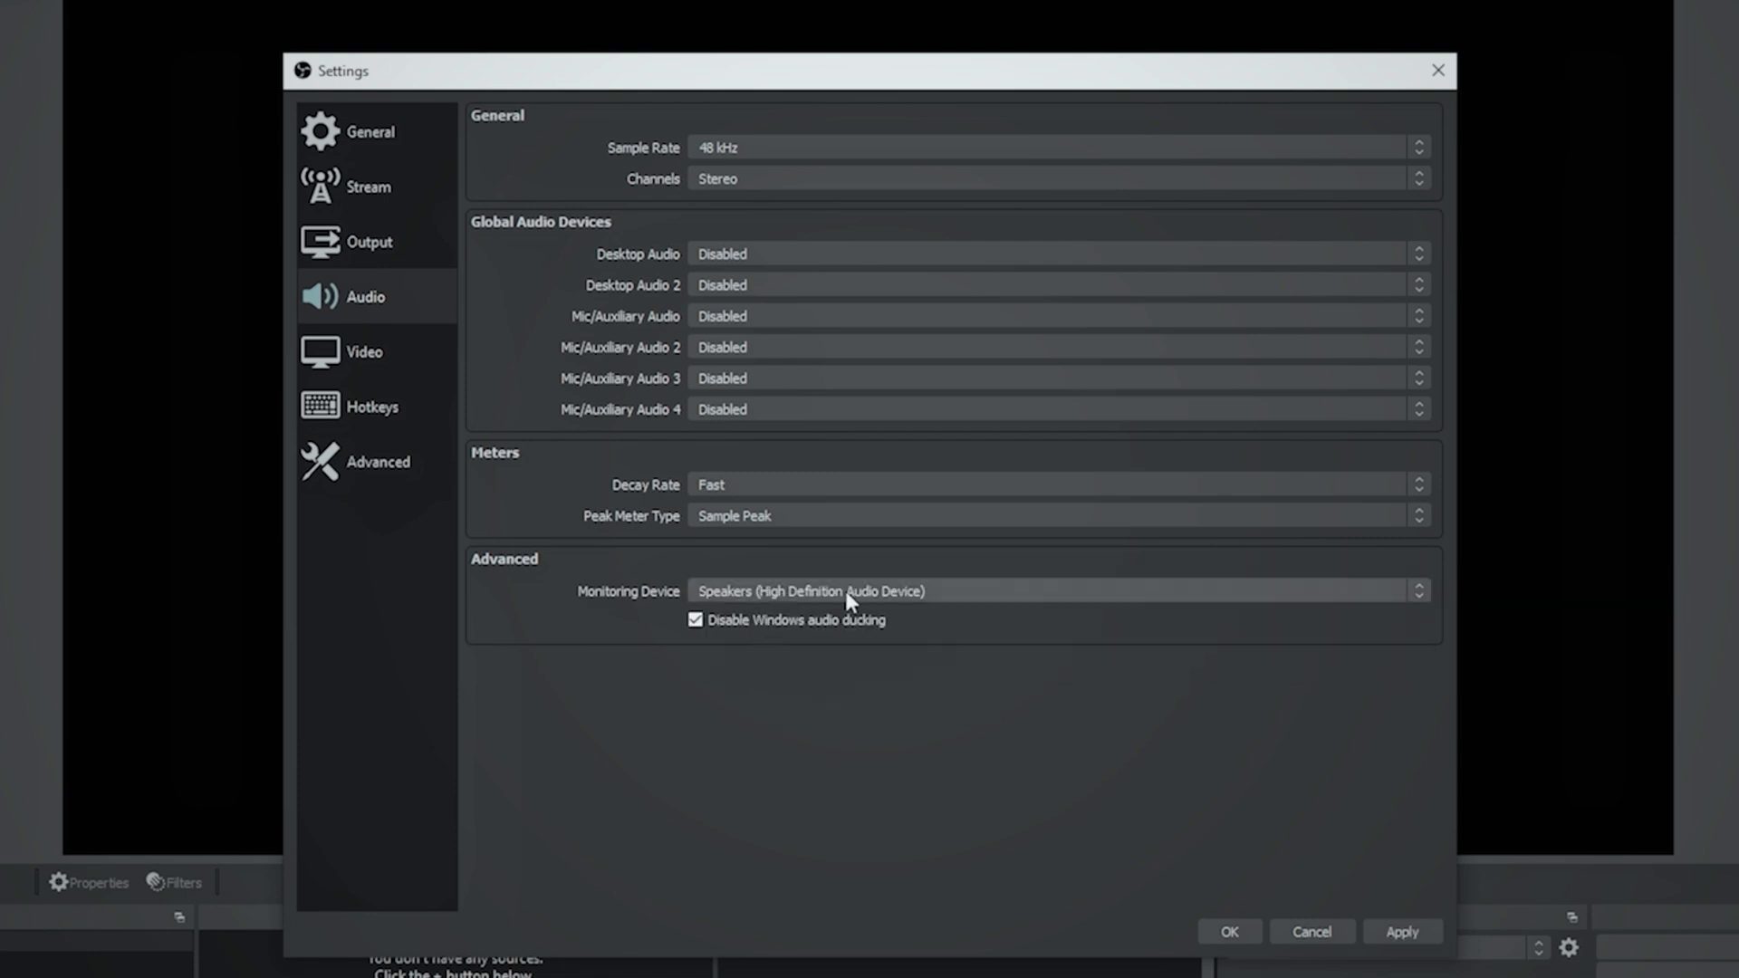
left_click(332, 350)
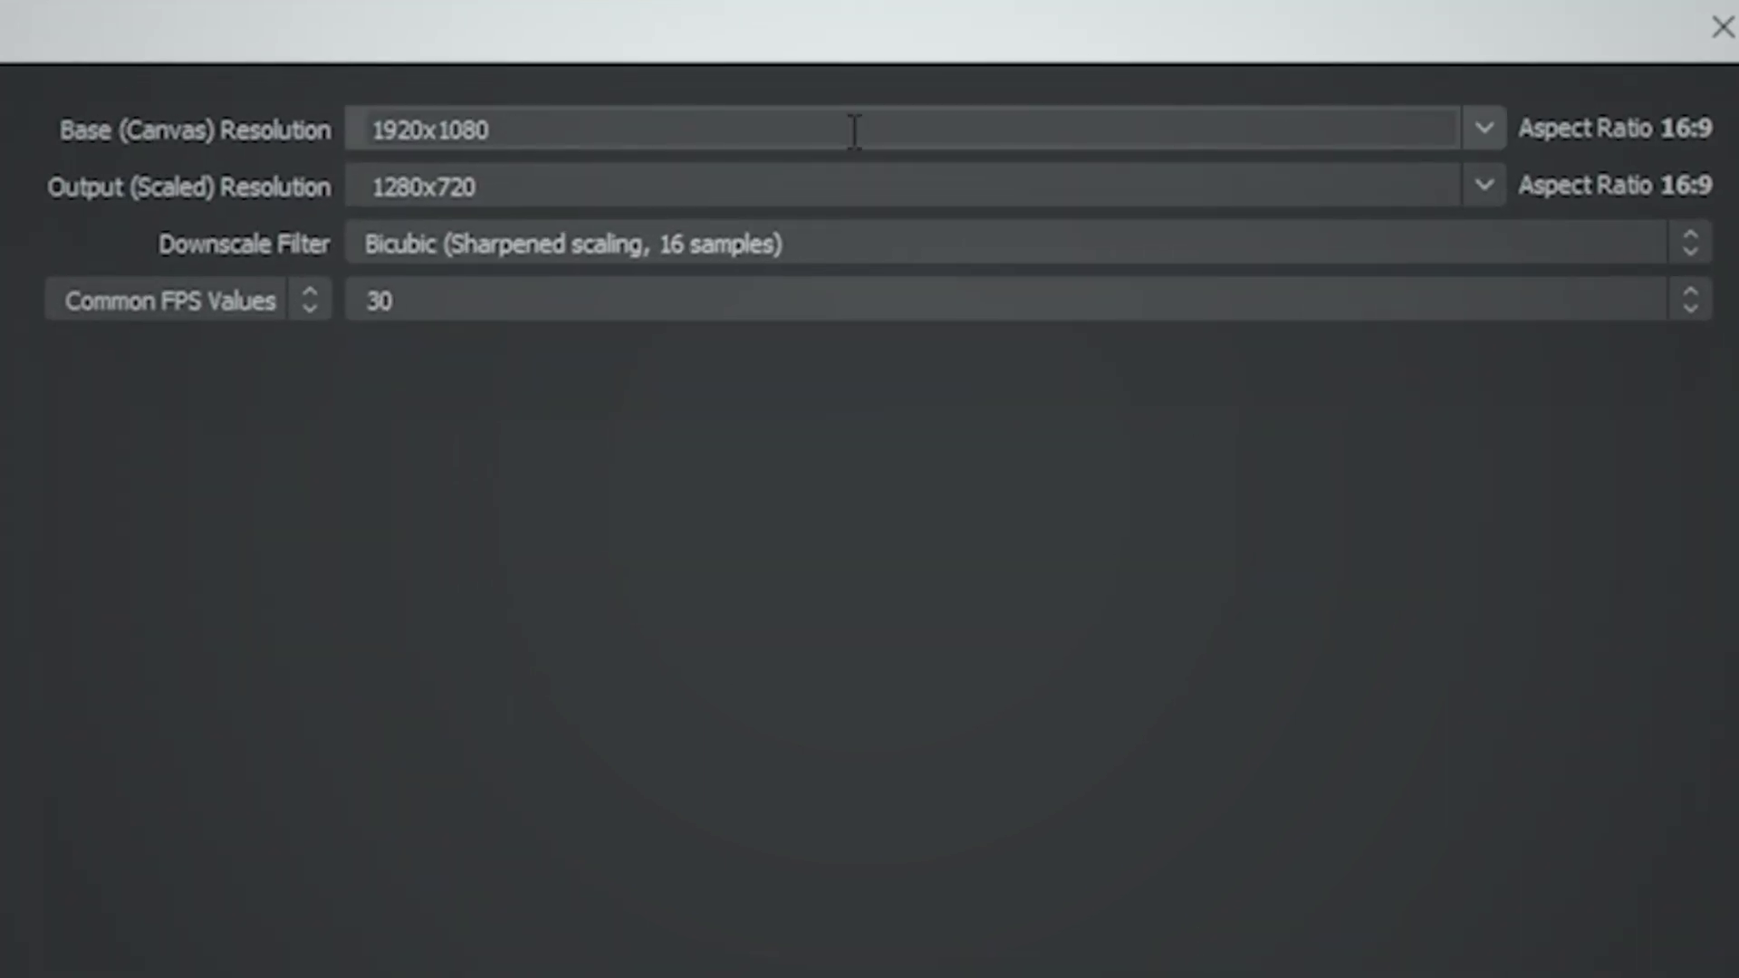
Step: Set base and output resolution to 1920x1080 at 30 FPS, apply, and close Settings
left_click(1484, 129)
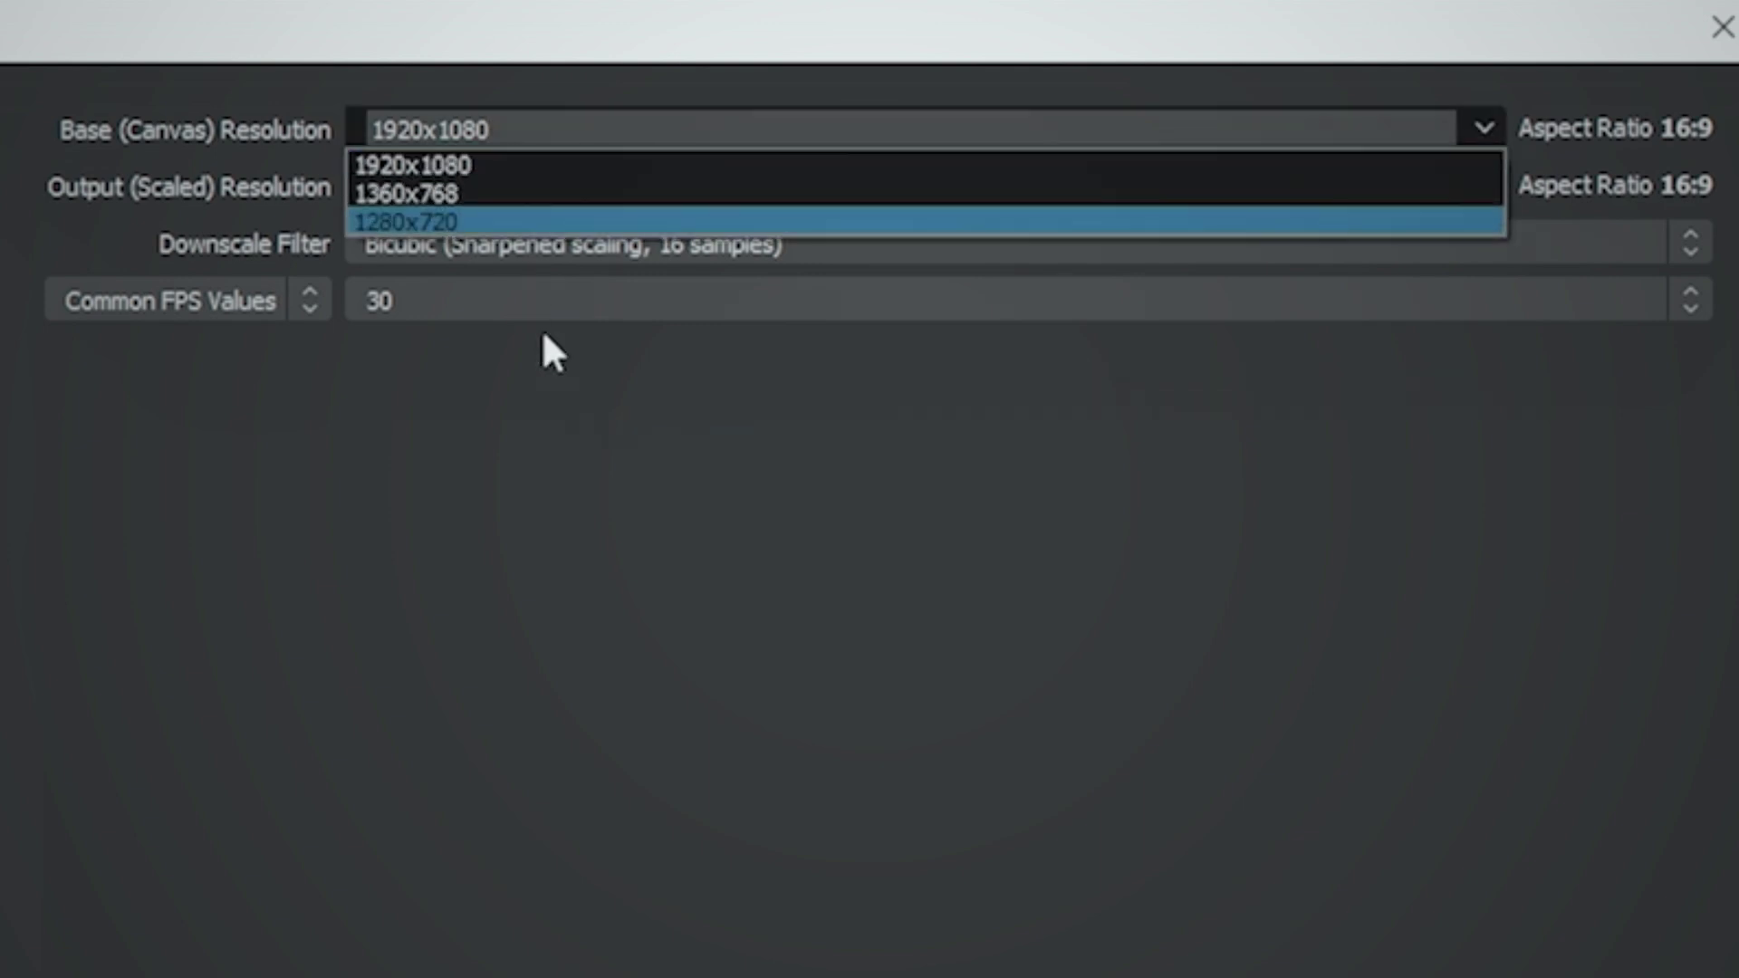
left_click(482, 593)
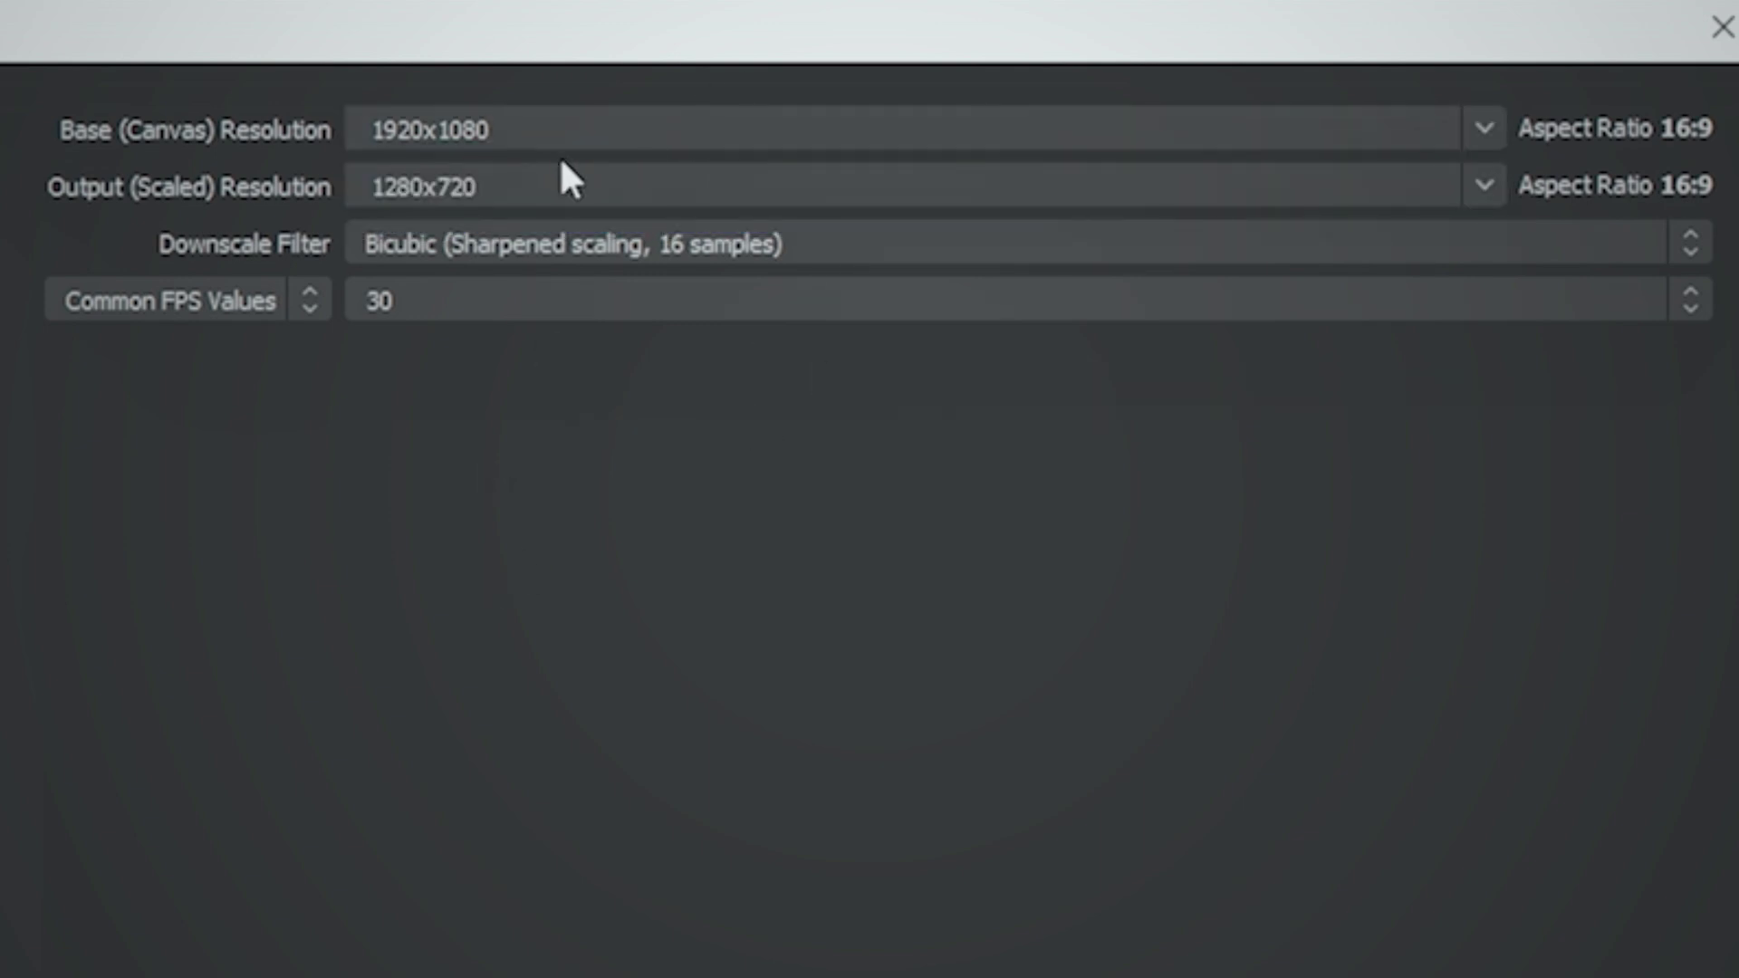
left_click(1479, 183)
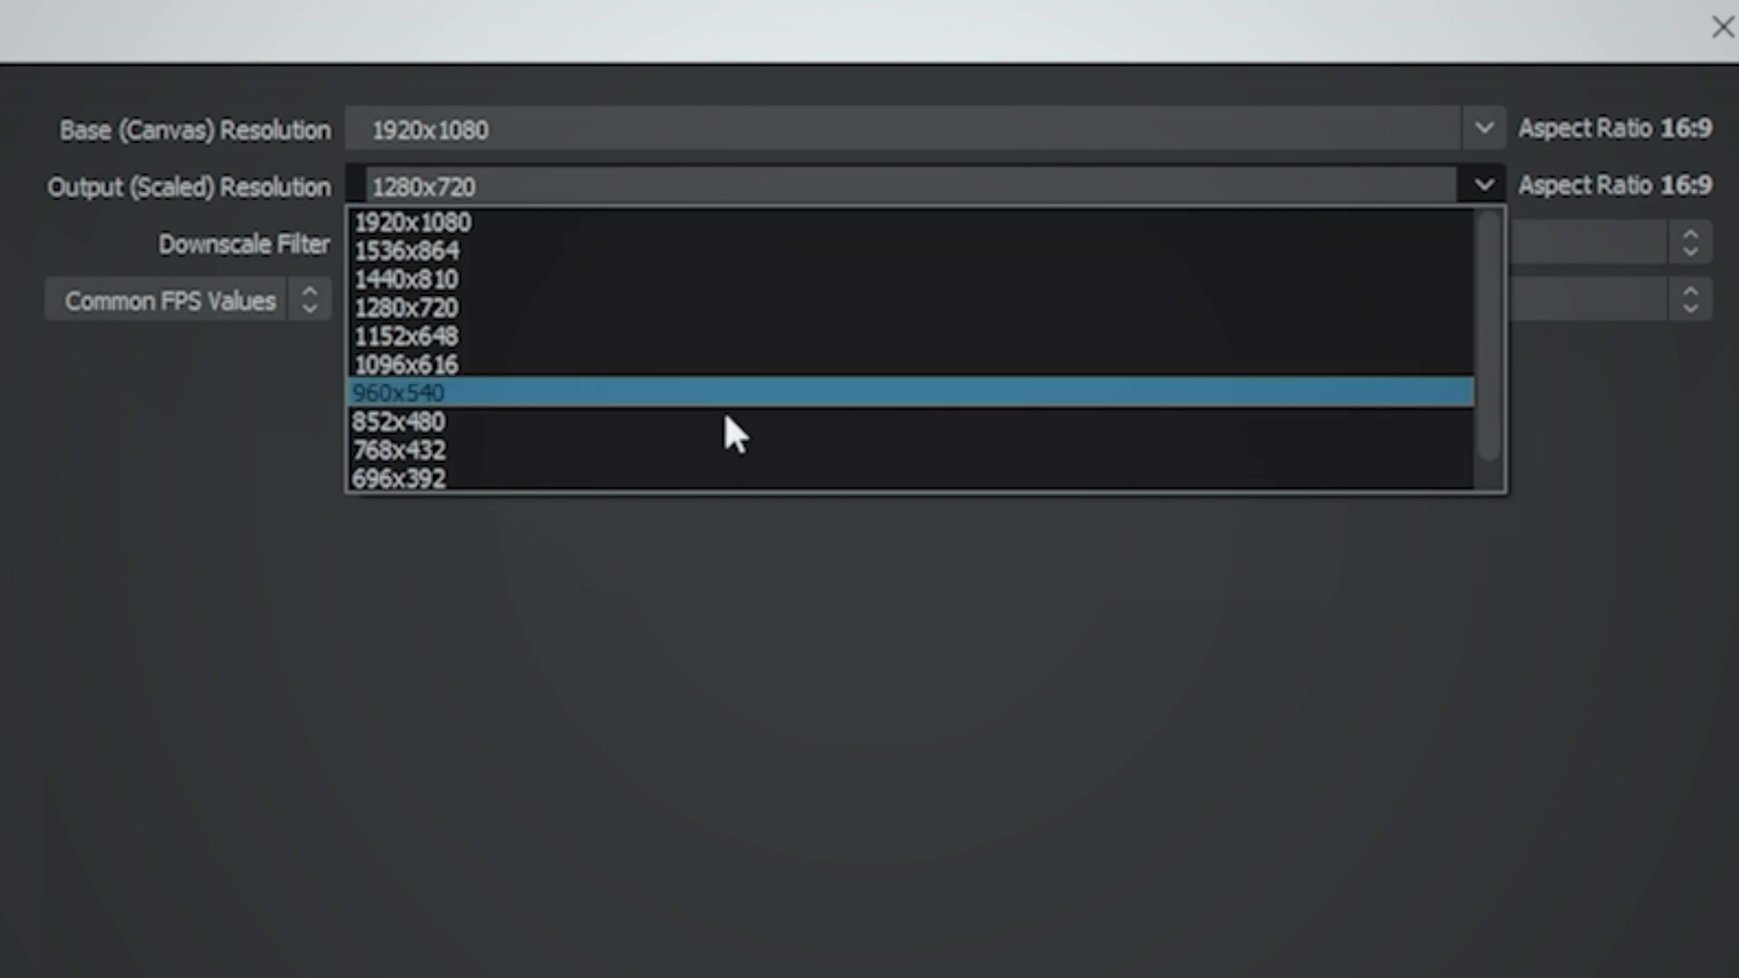
left_click(538, 219)
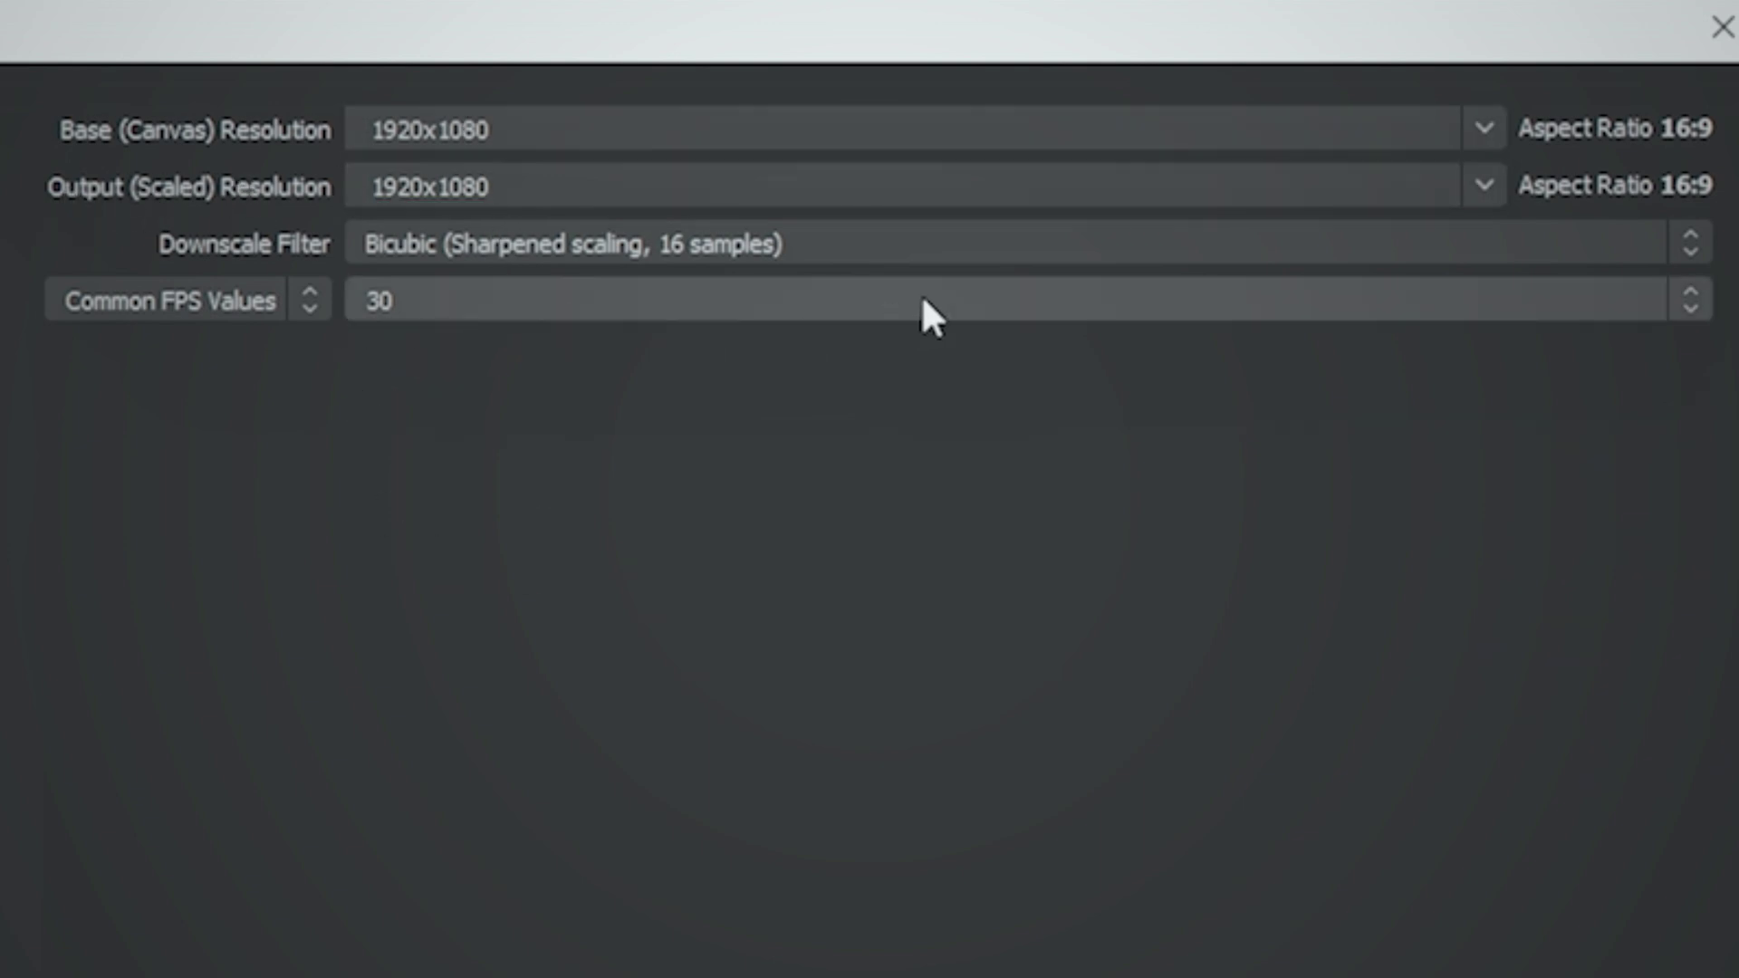
left_click(1685, 290)
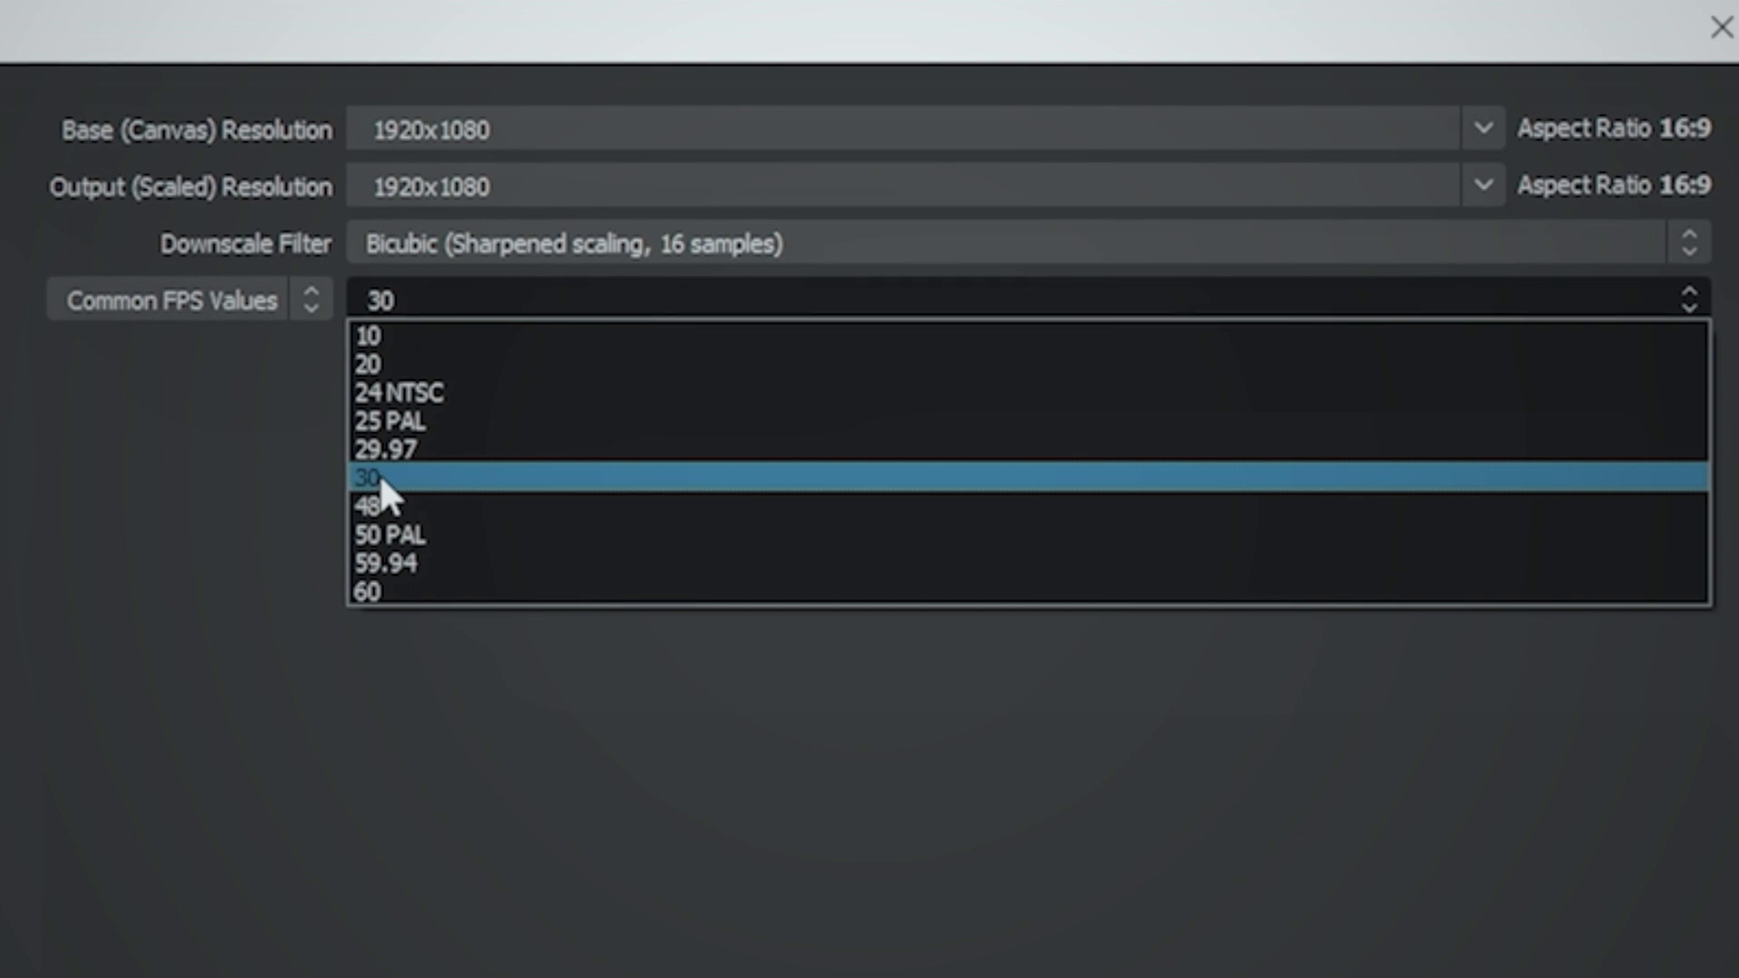
left_click(377, 477)
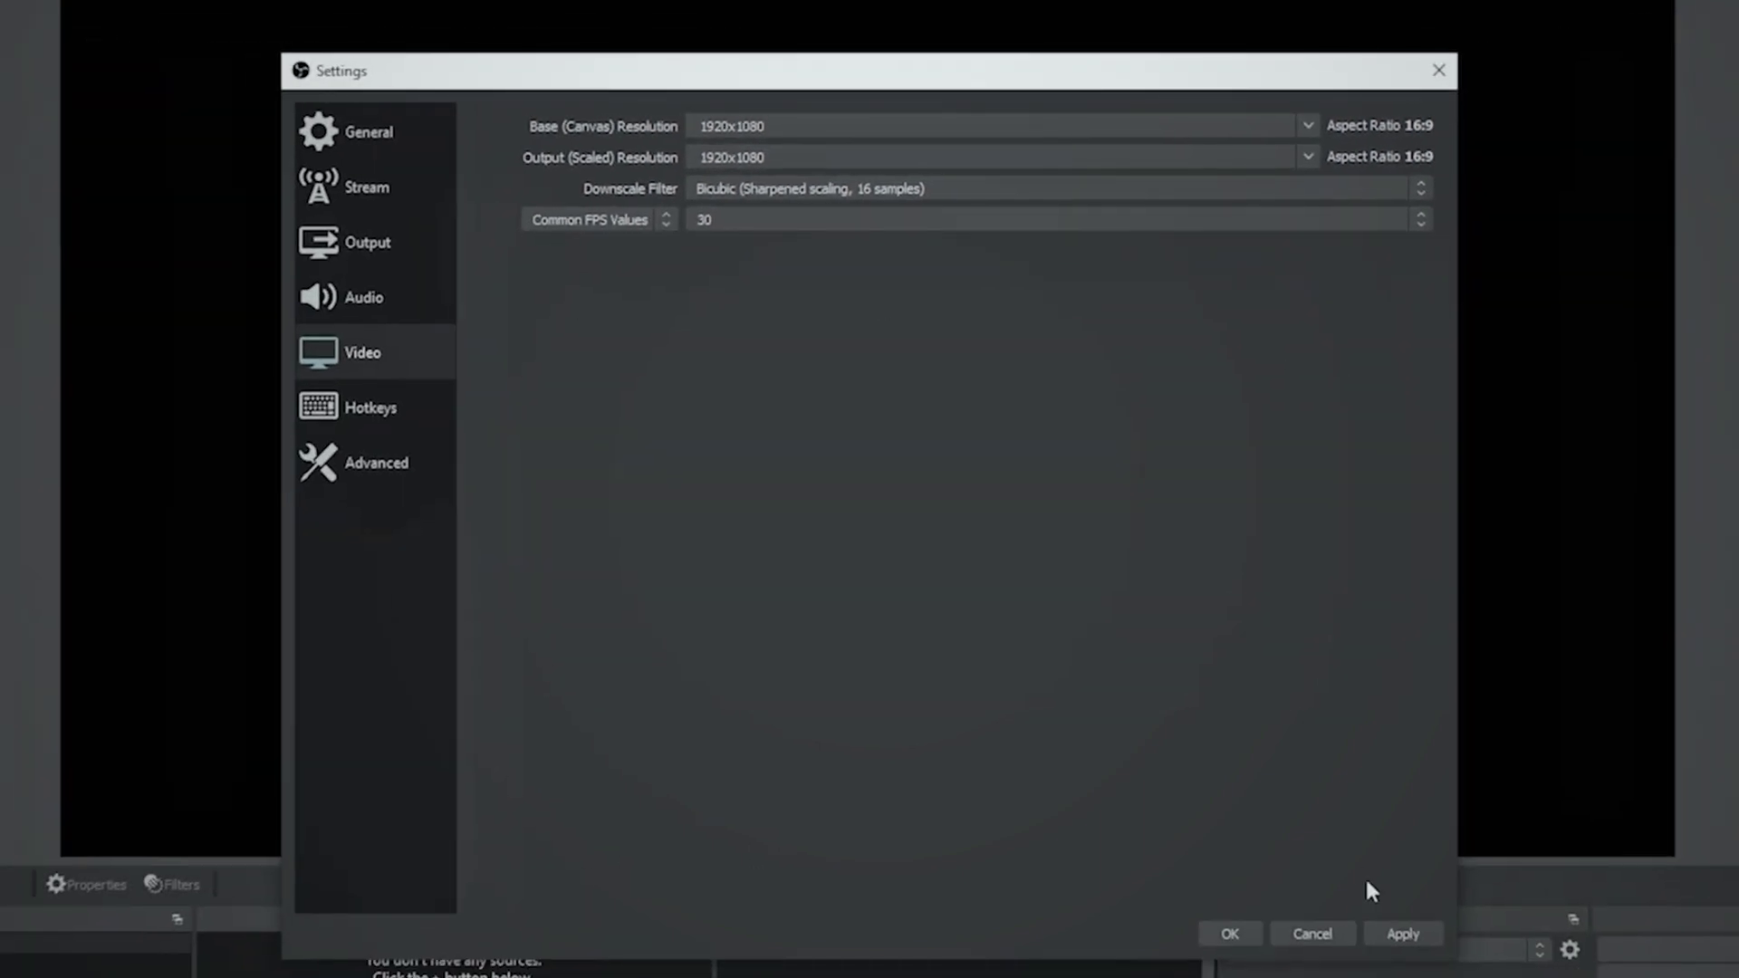
left_click(1401, 931)
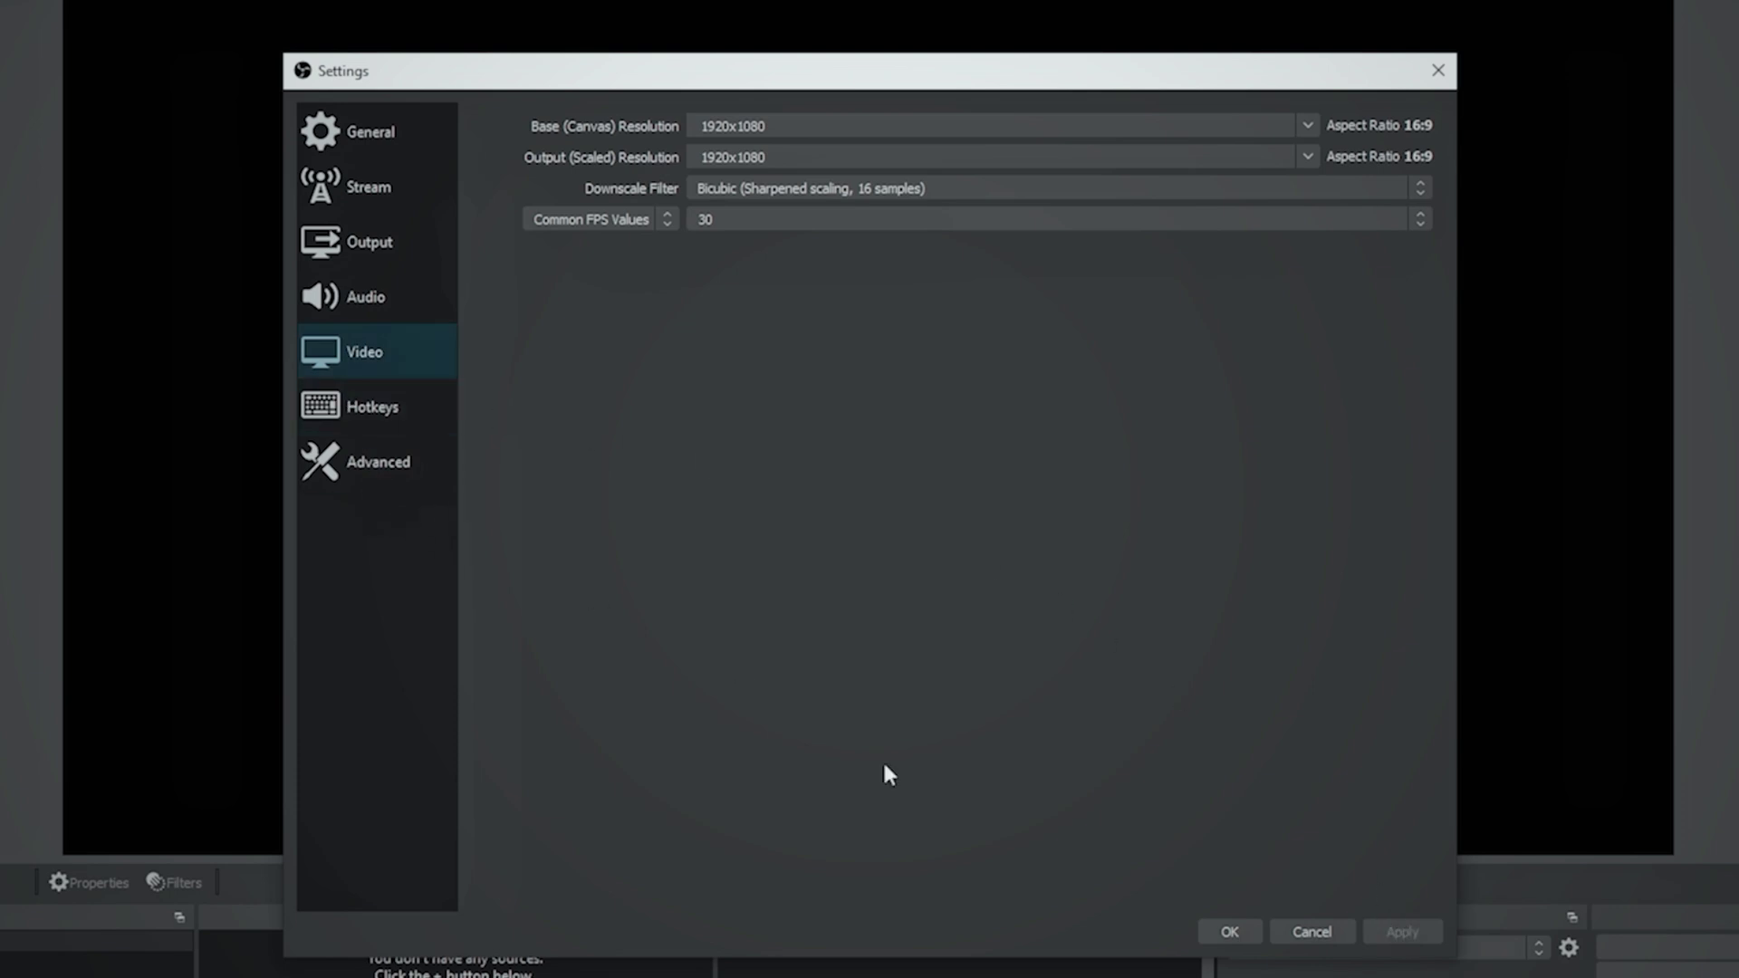
left_click(1232, 931)
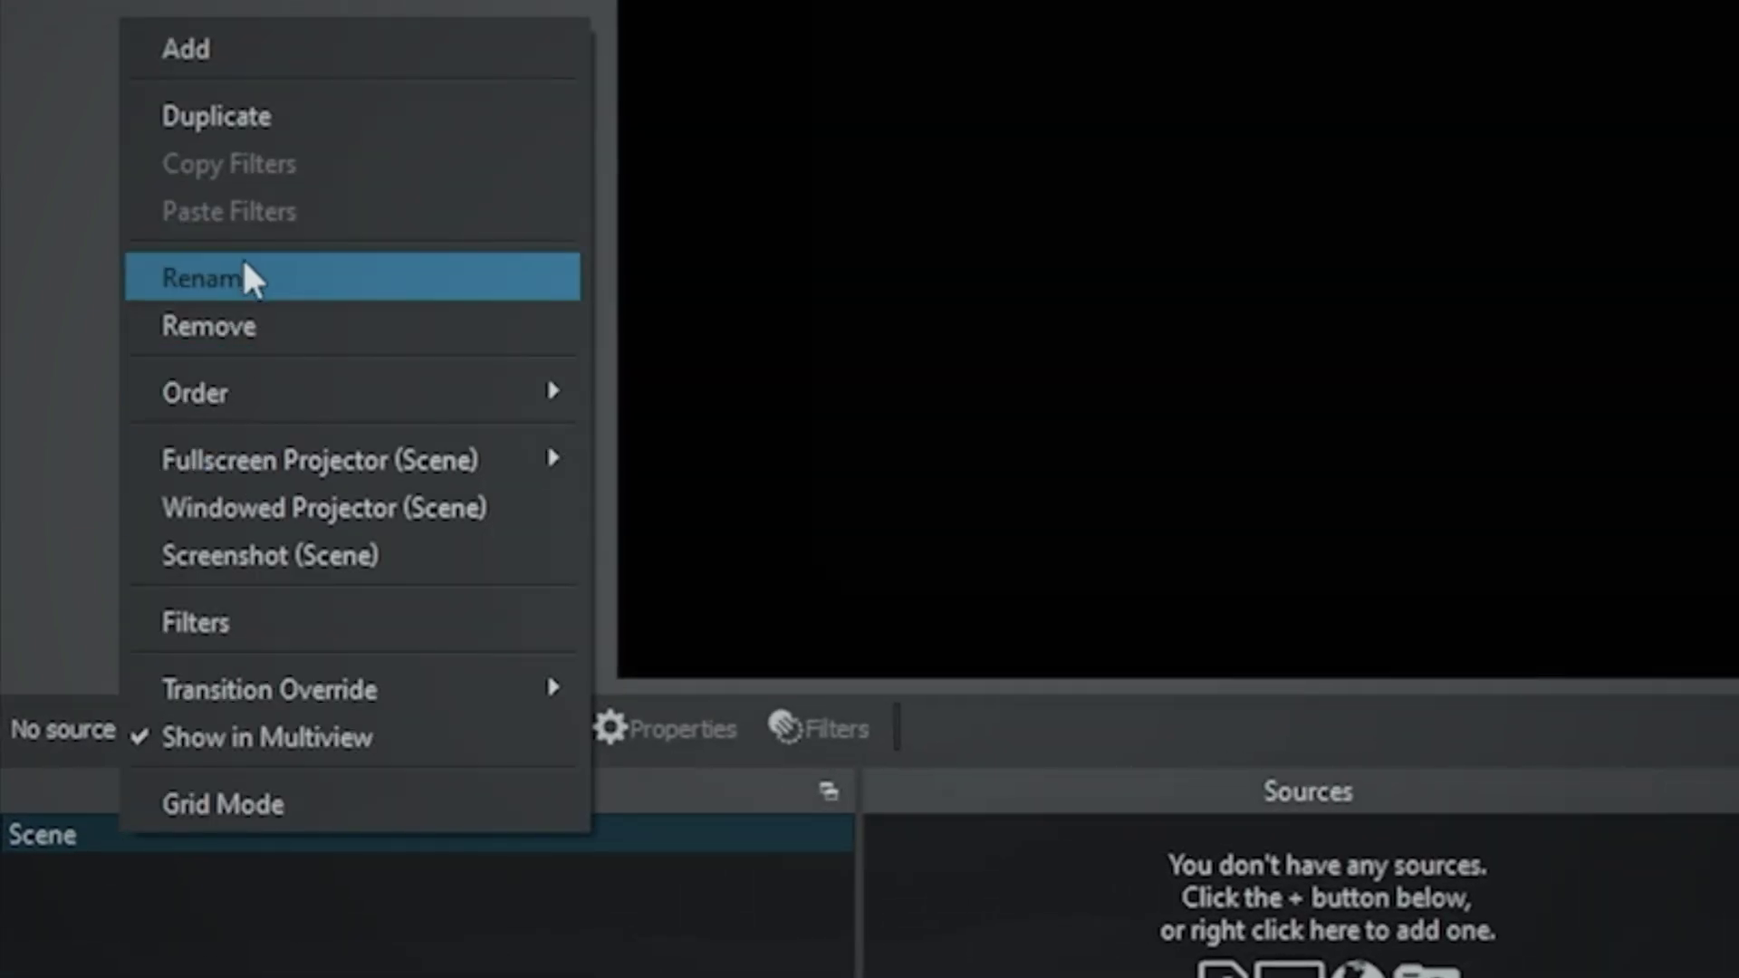
Step: Rename the default scene to main
left_click(243, 277)
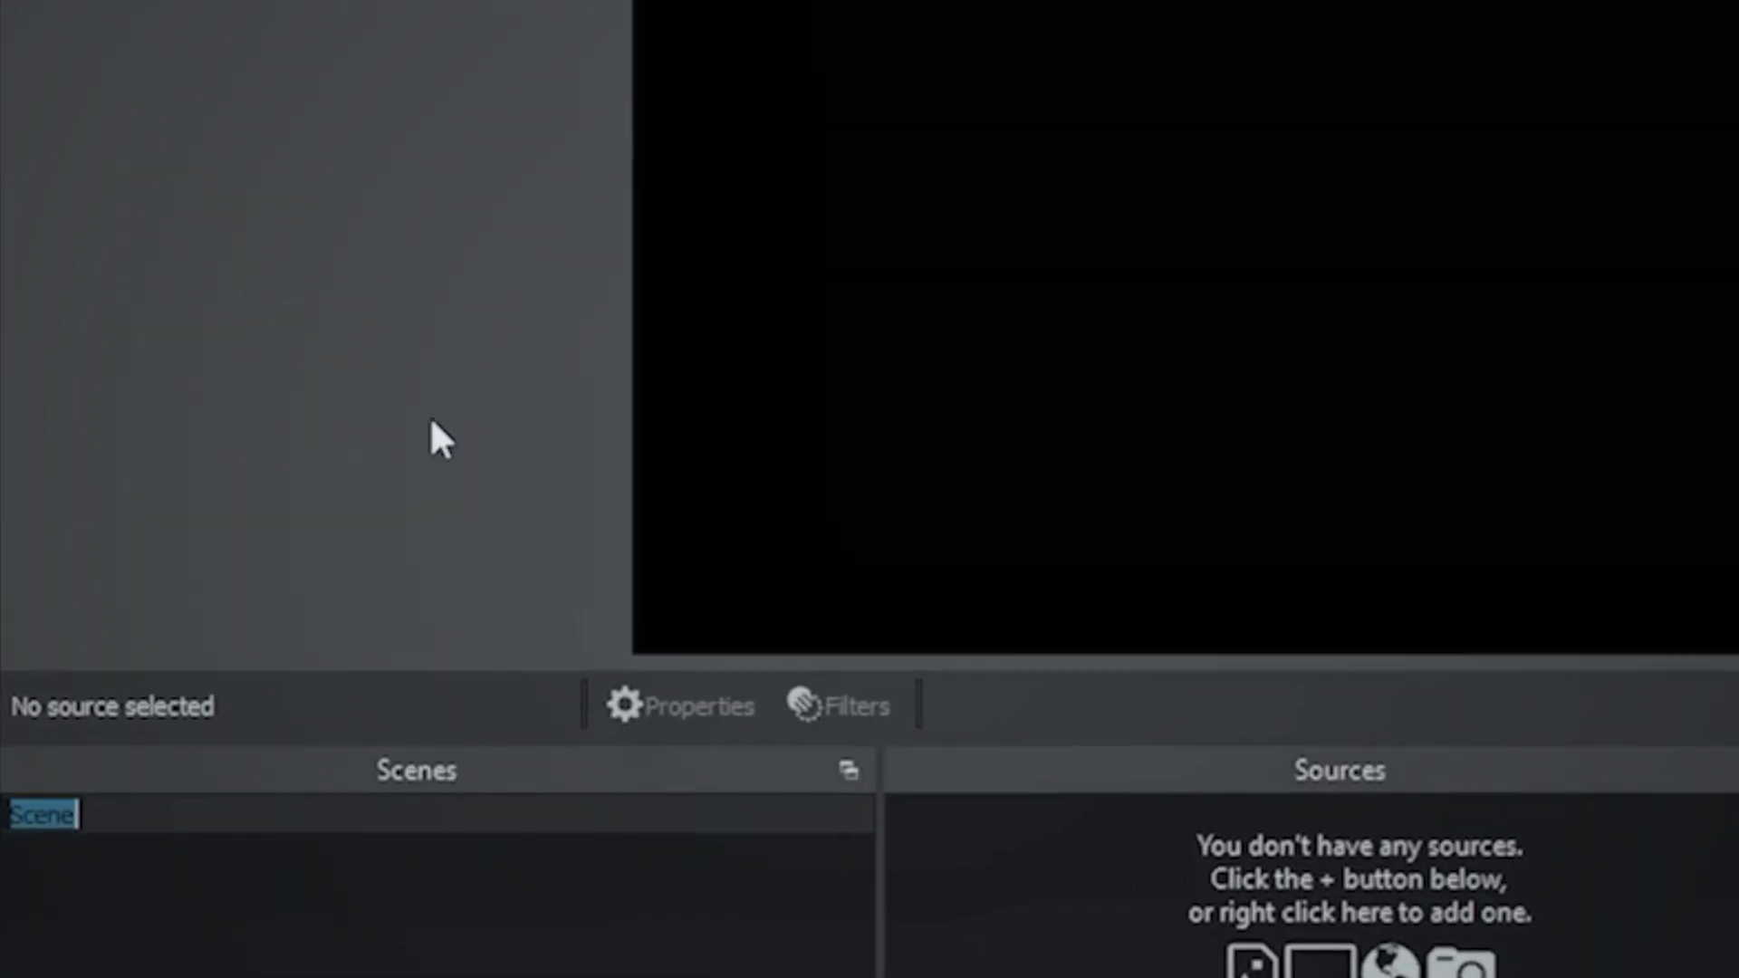
type("main")
key("Return")
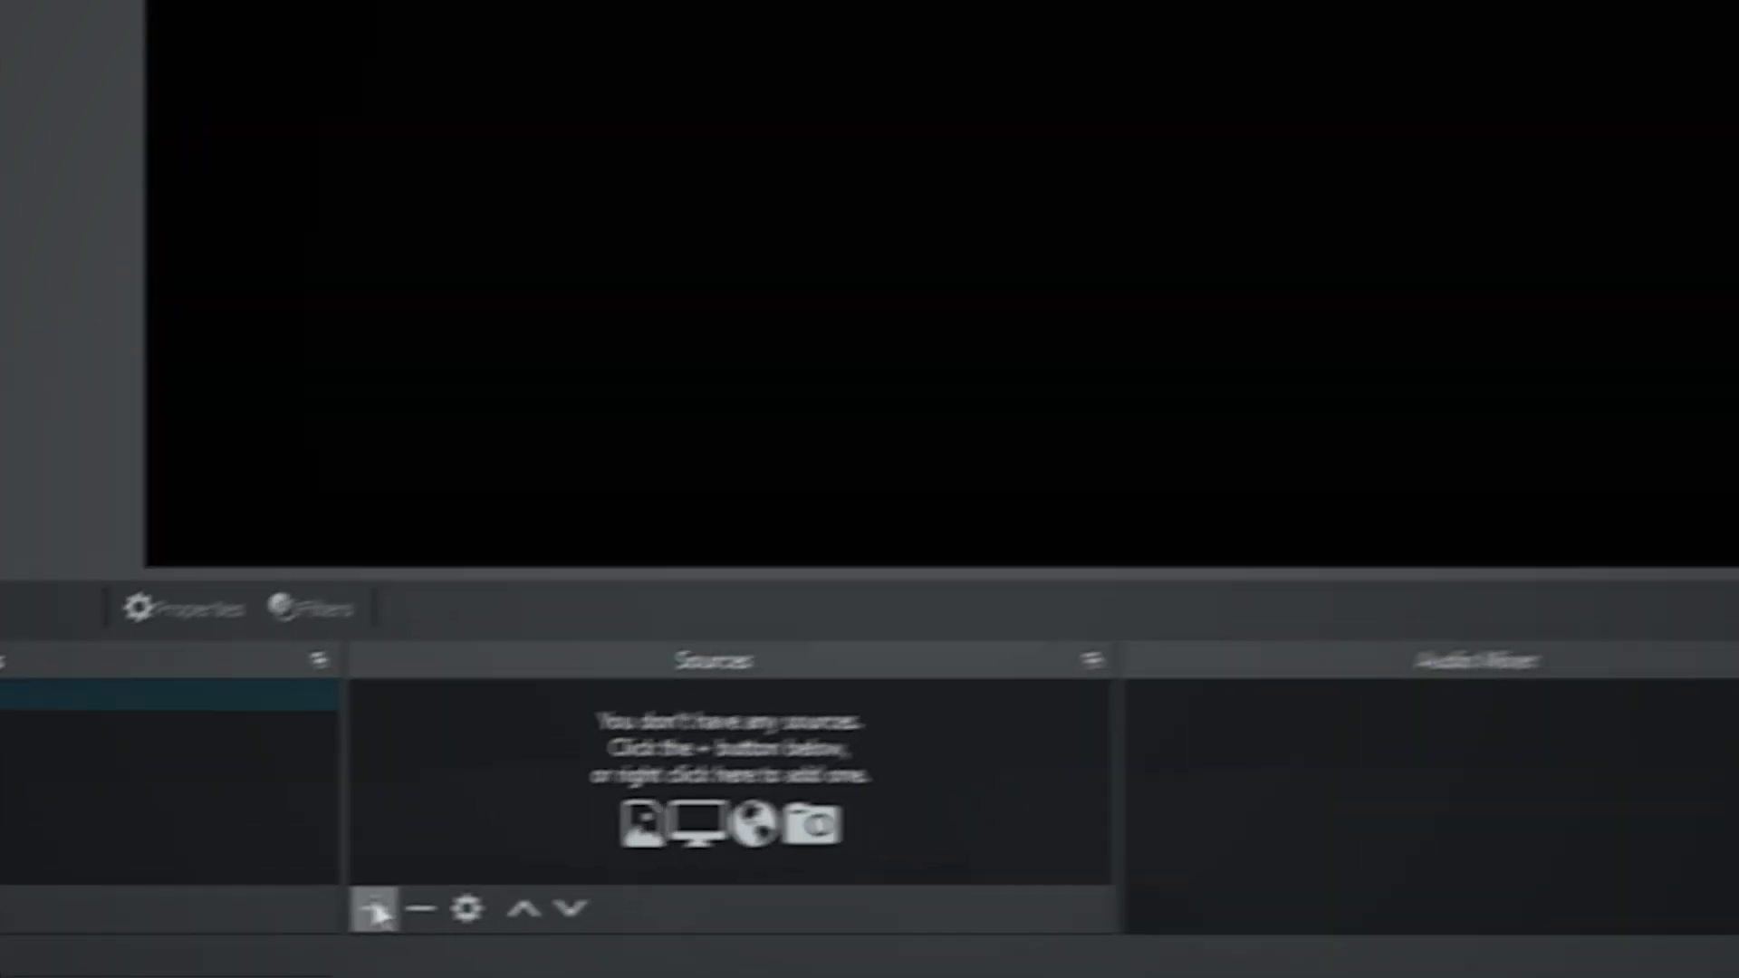
Step: Add a Video Capture Device source named Camera
left_click(1259, 858)
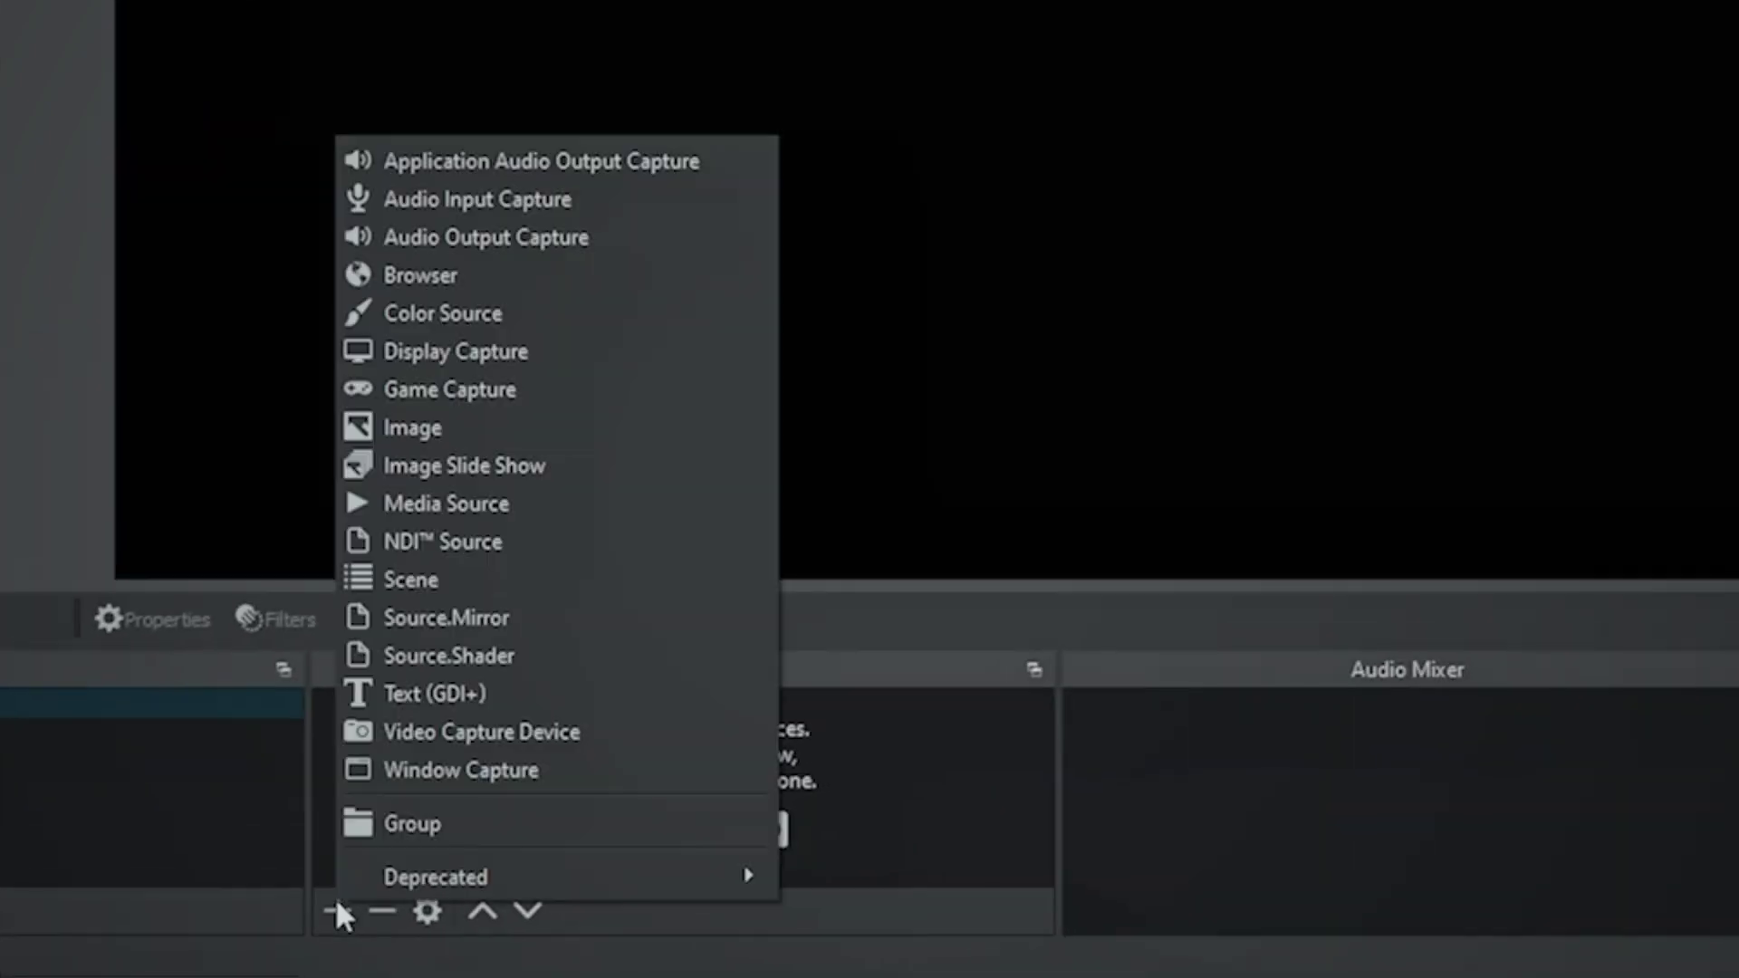
left_click(443, 742)
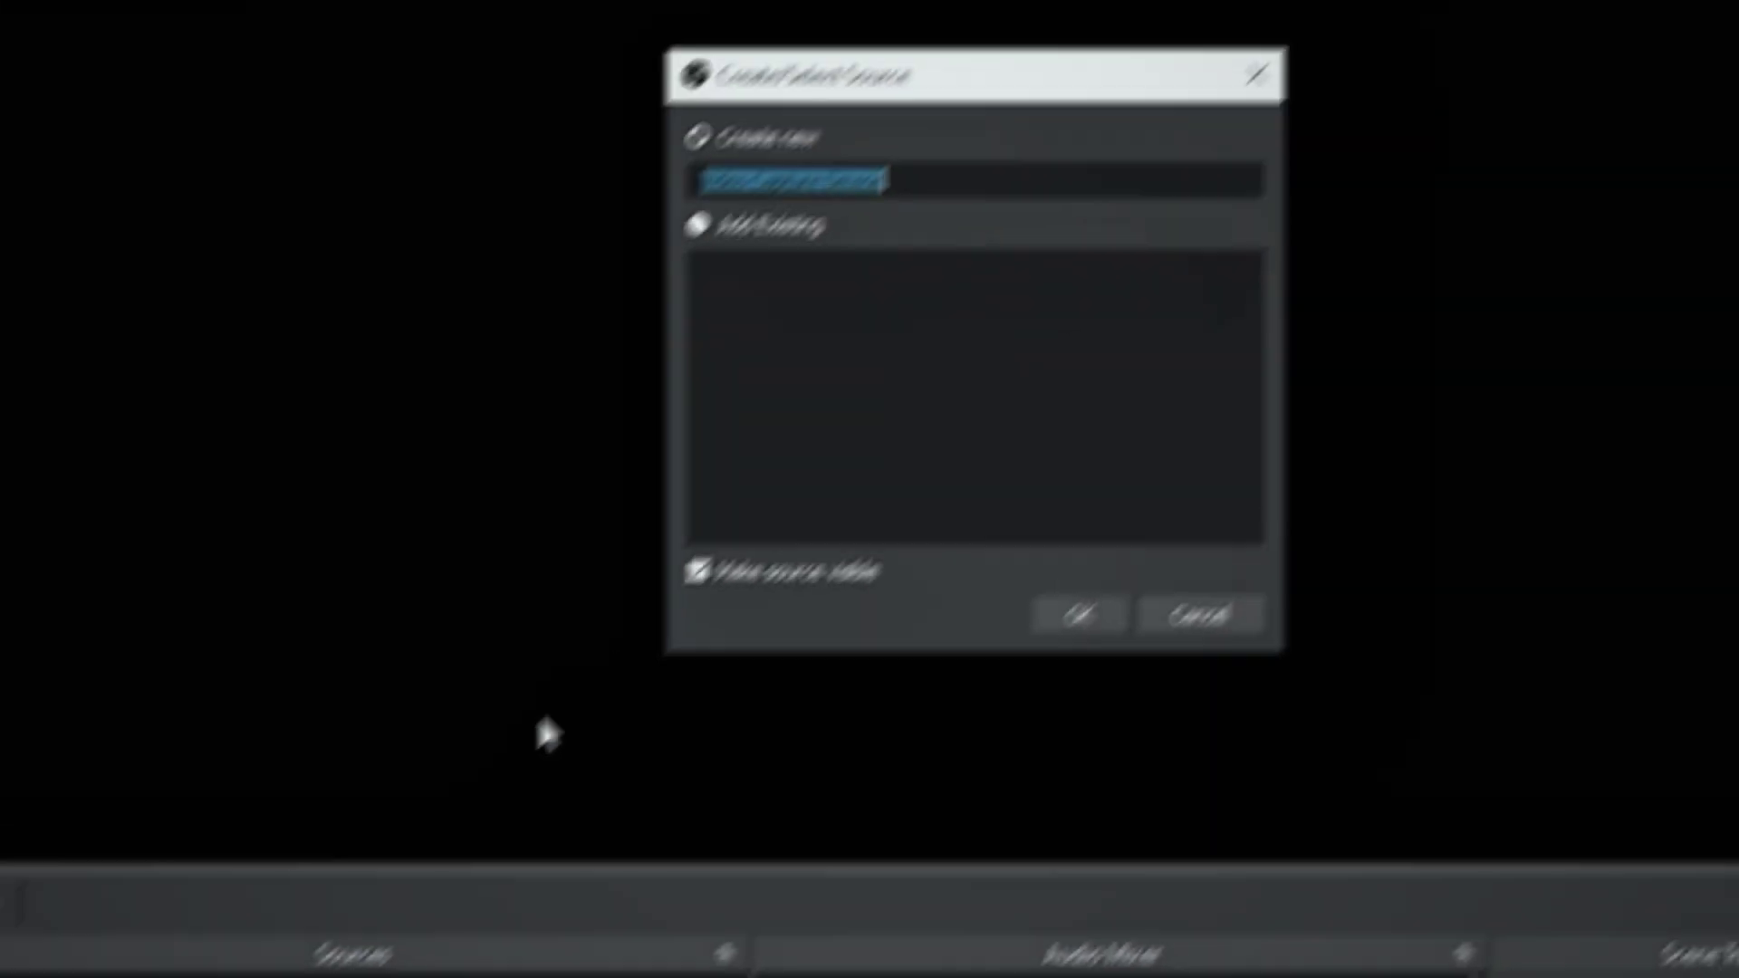
type("Camera")
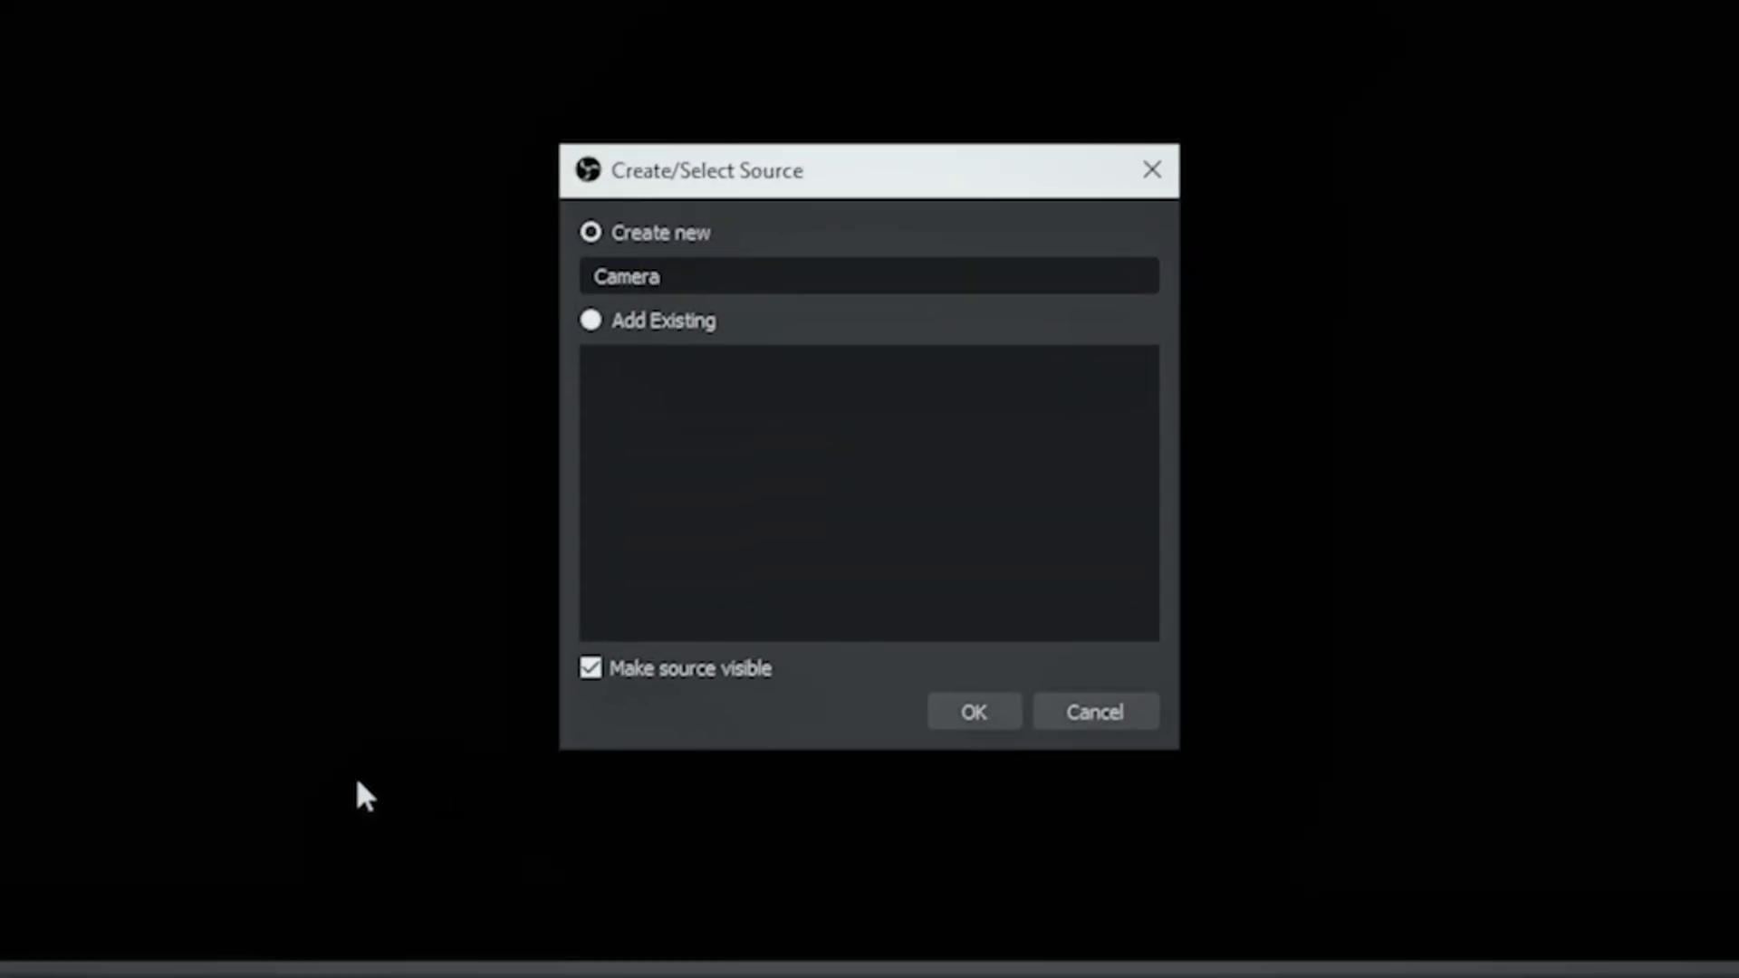
left_click(994, 708)
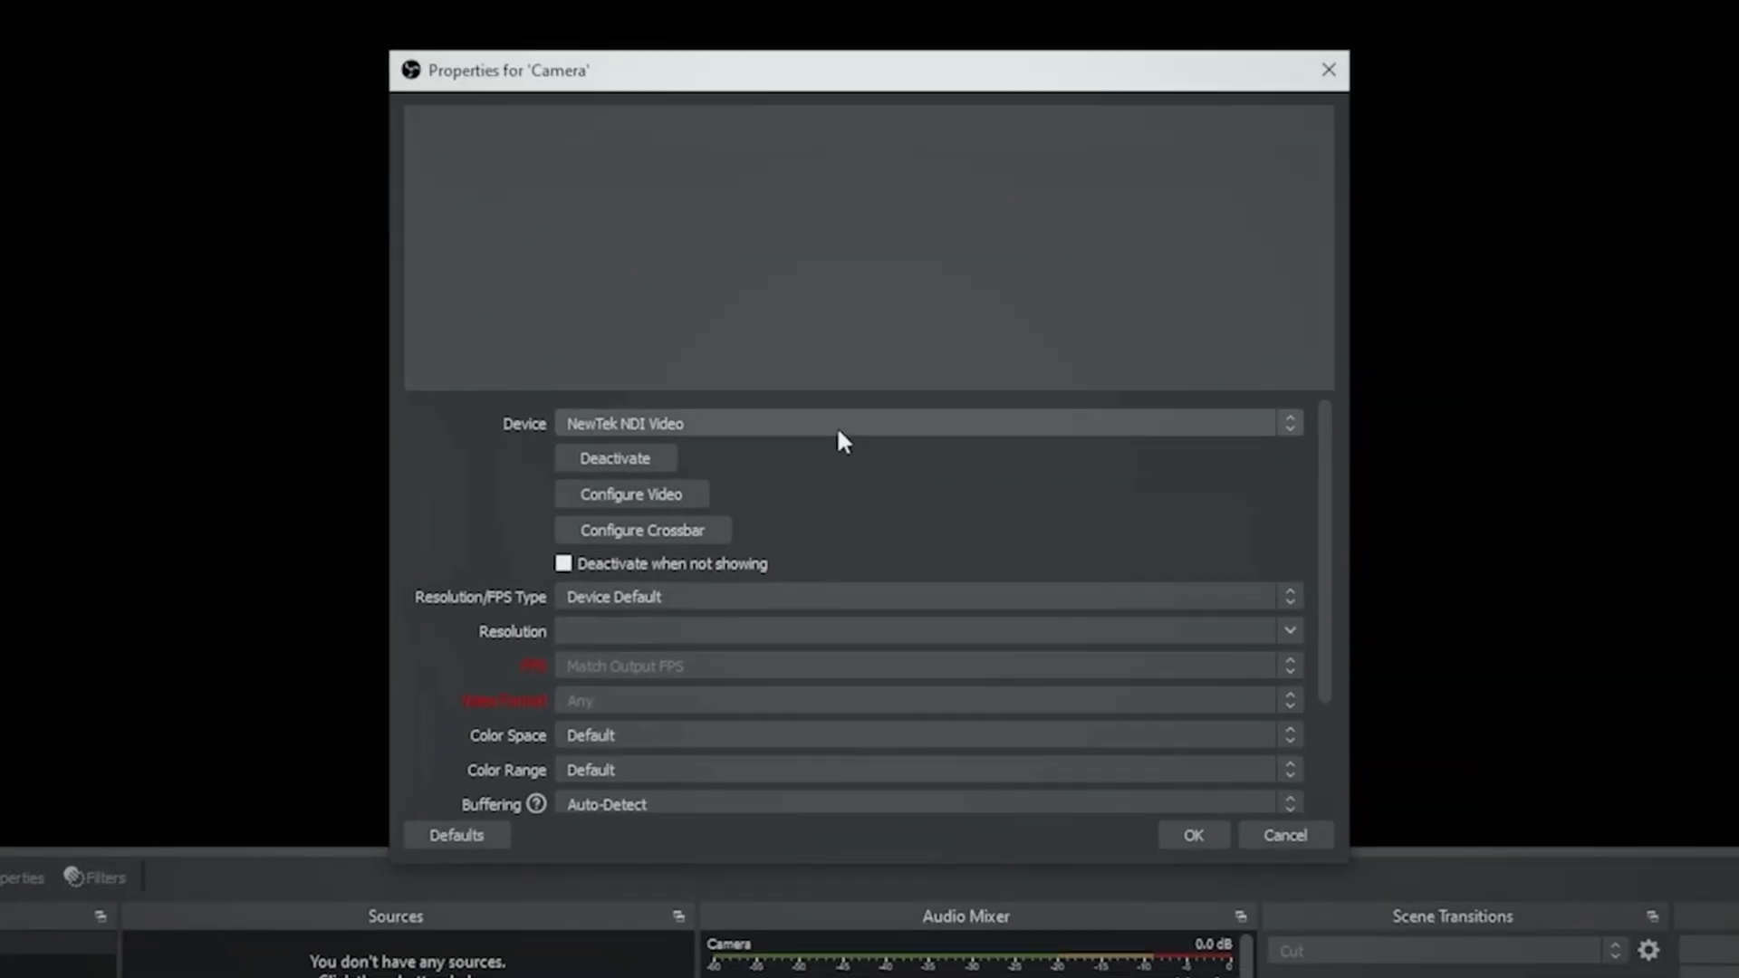
Step: Set the Camera device to Cam Link with a custom 1920x1080 resolution
left_click(837, 429)
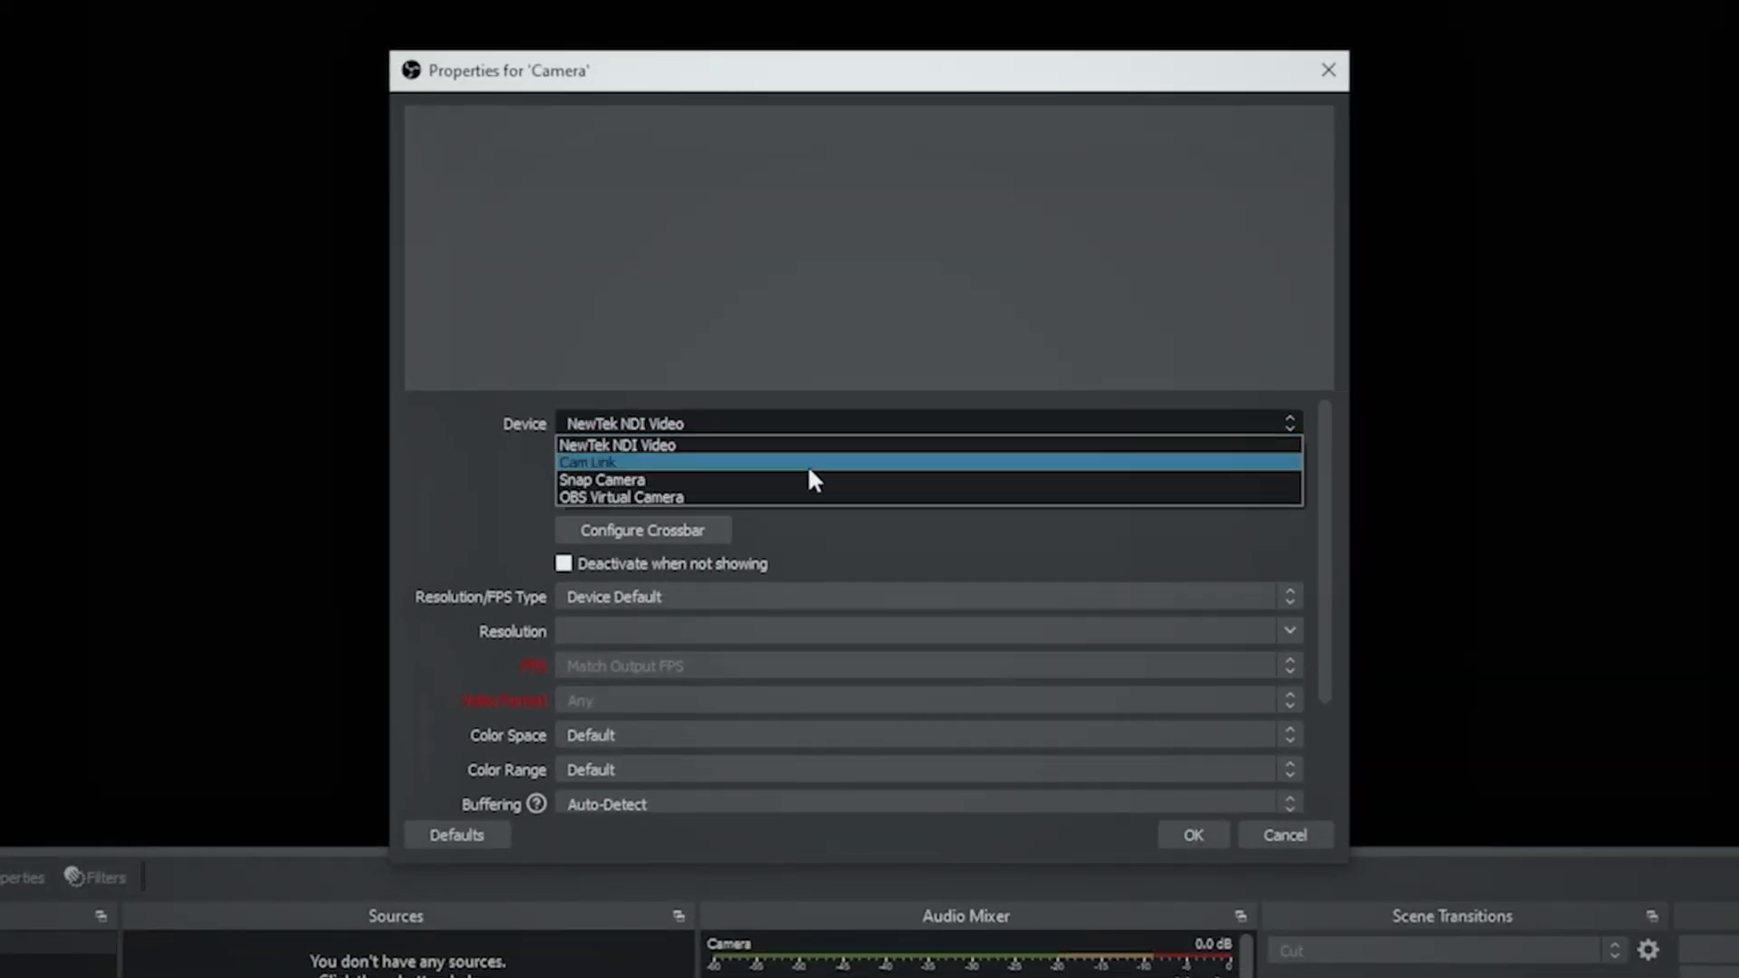
left_click(819, 462)
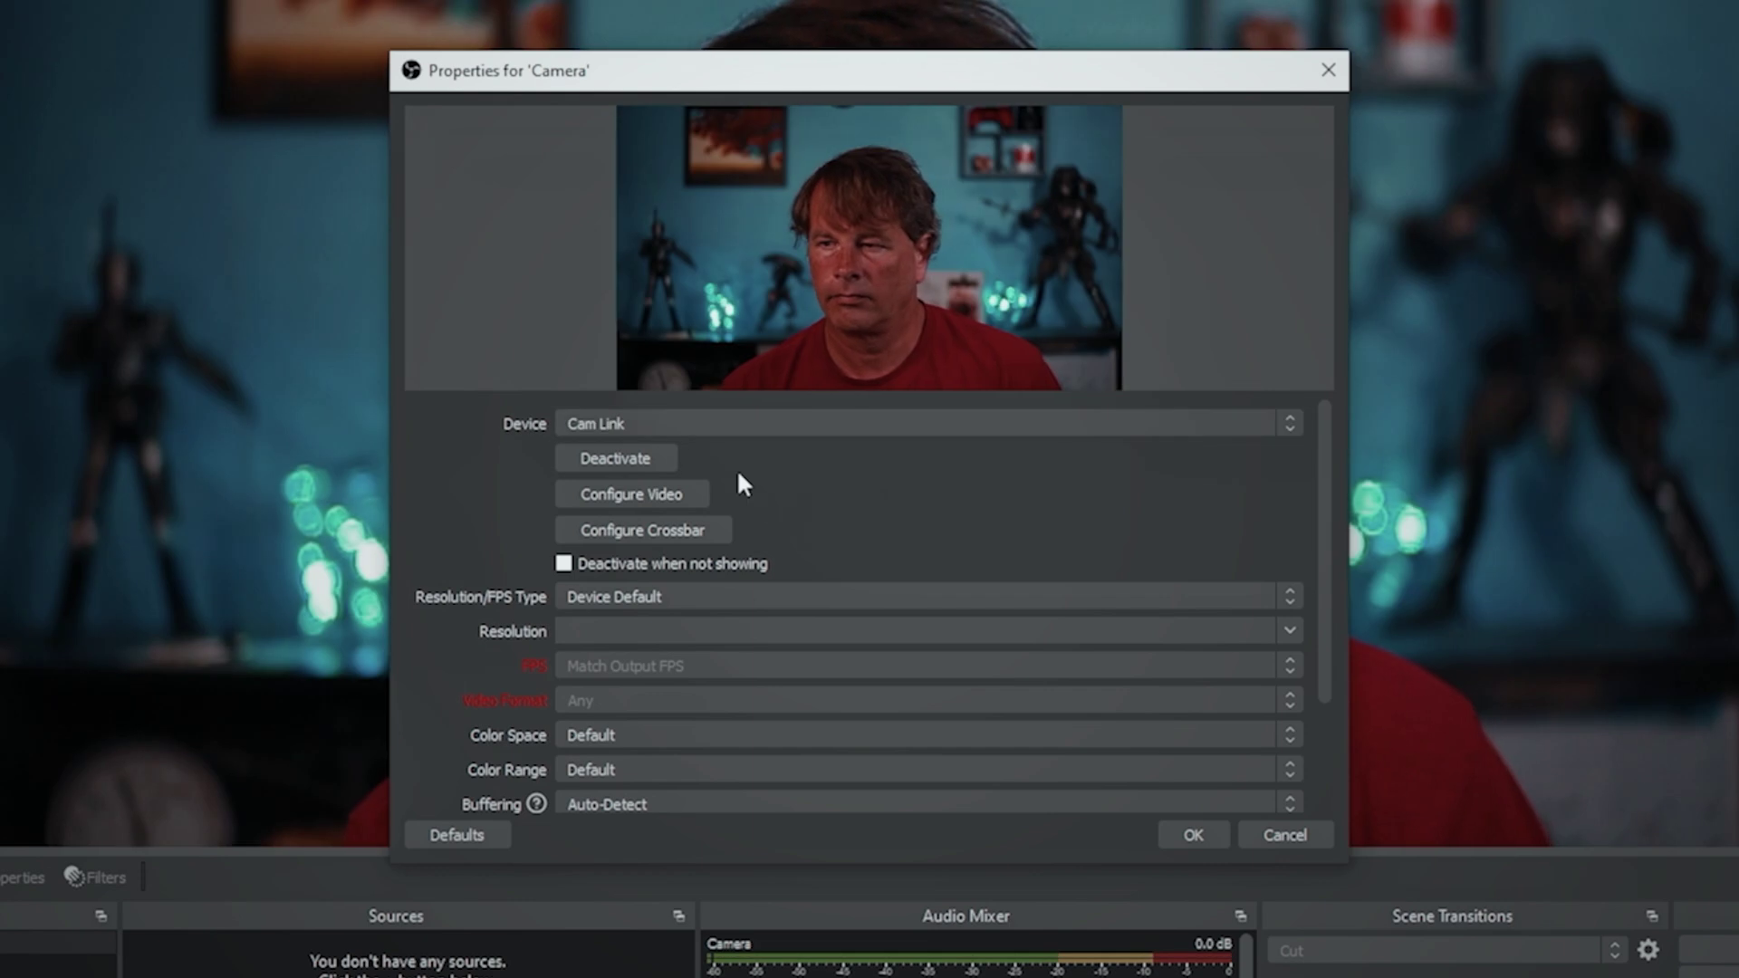
left_click(761, 598)
left_click(743, 634)
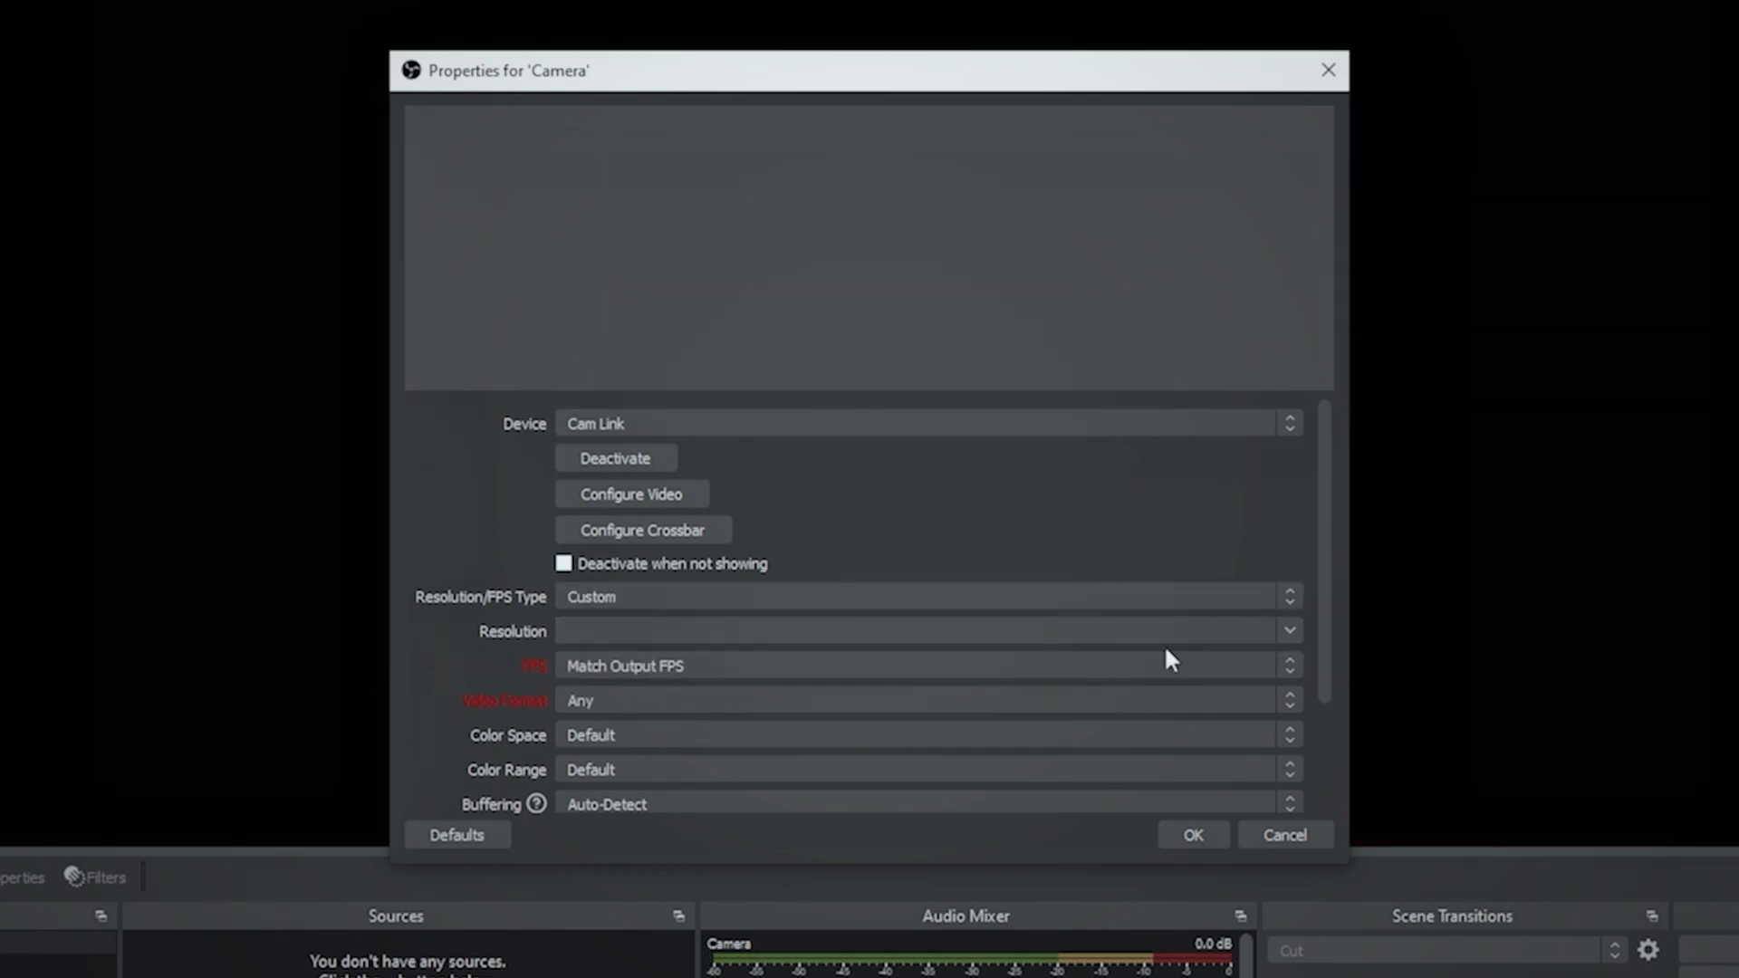
left_click(1291, 631)
left_click(1015, 653)
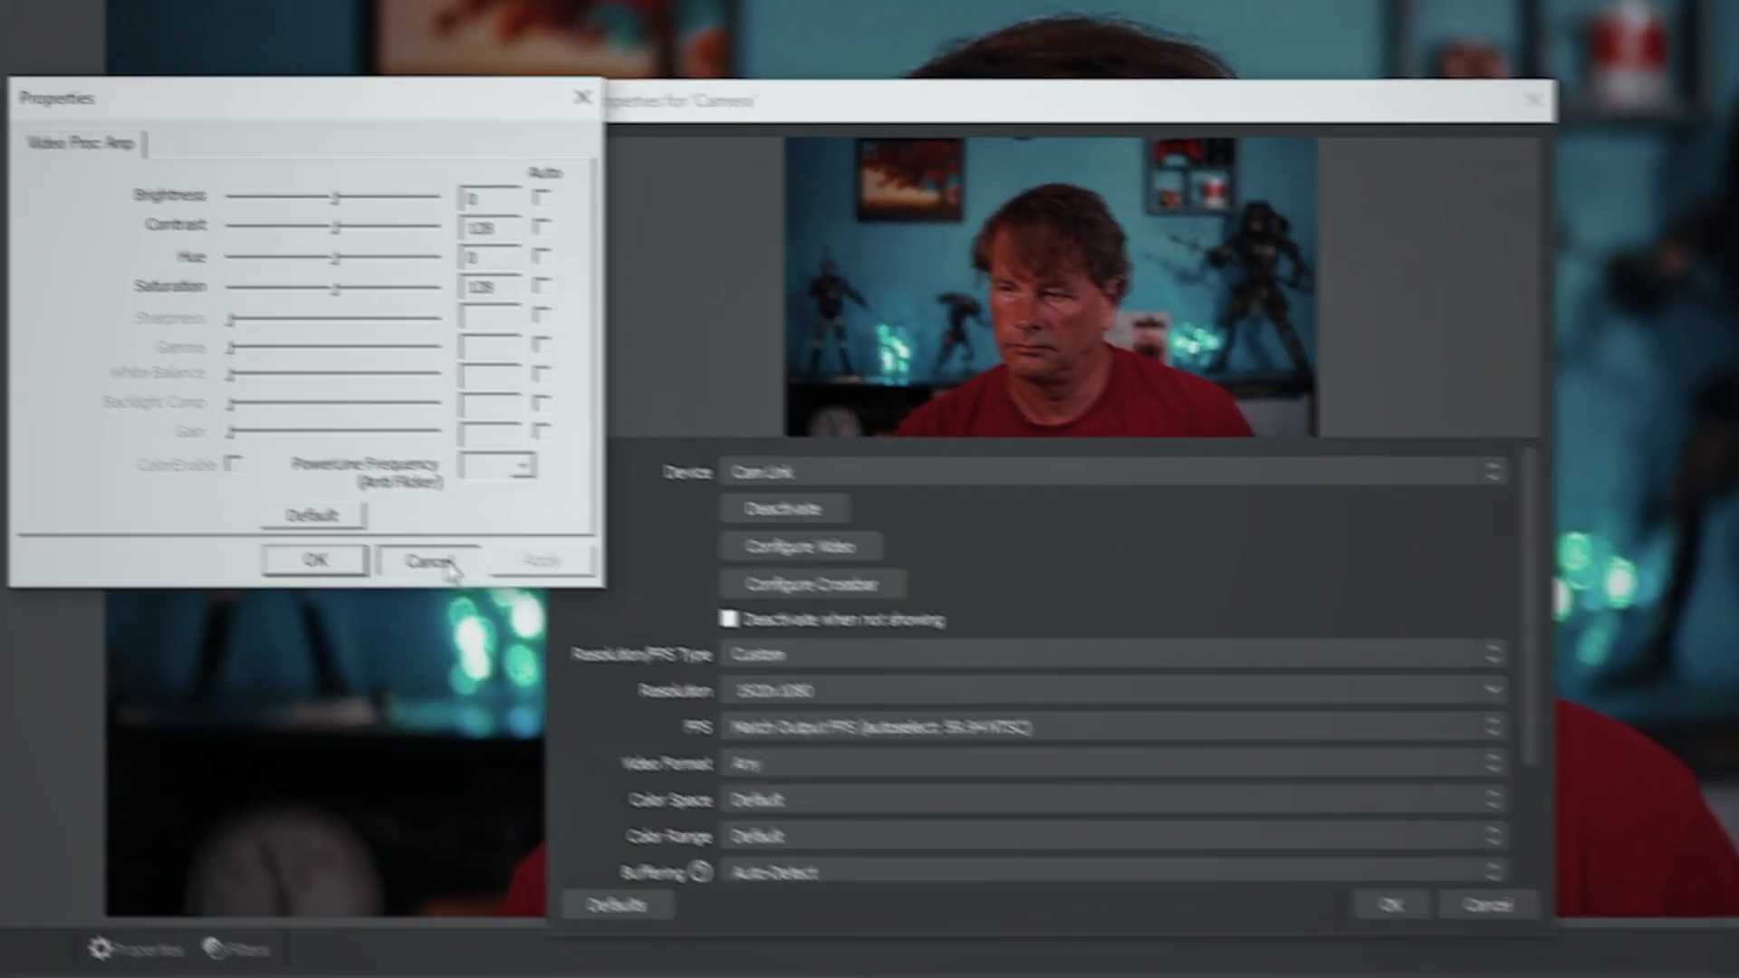
left_click(473, 571)
Step: Enable a custom audio device, pick Digital Audio Interface (Cam Link), and confirm the source
left_click_drag(1320, 547, 1343, 728)
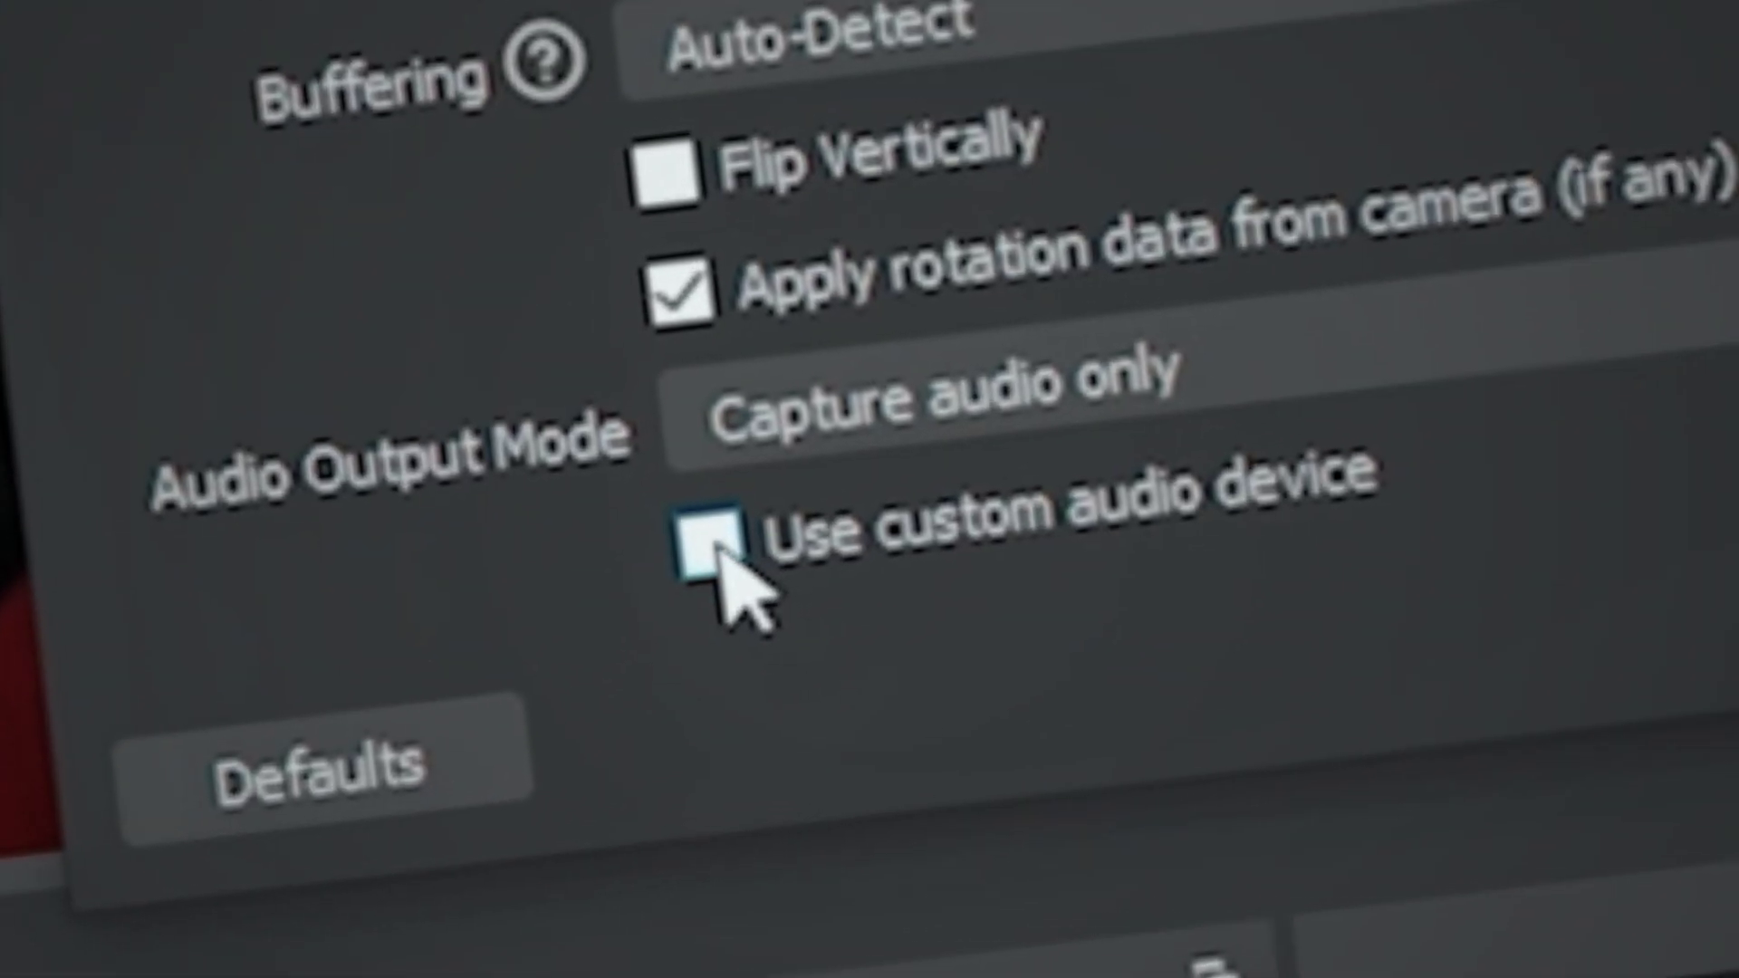
left_click(724, 548)
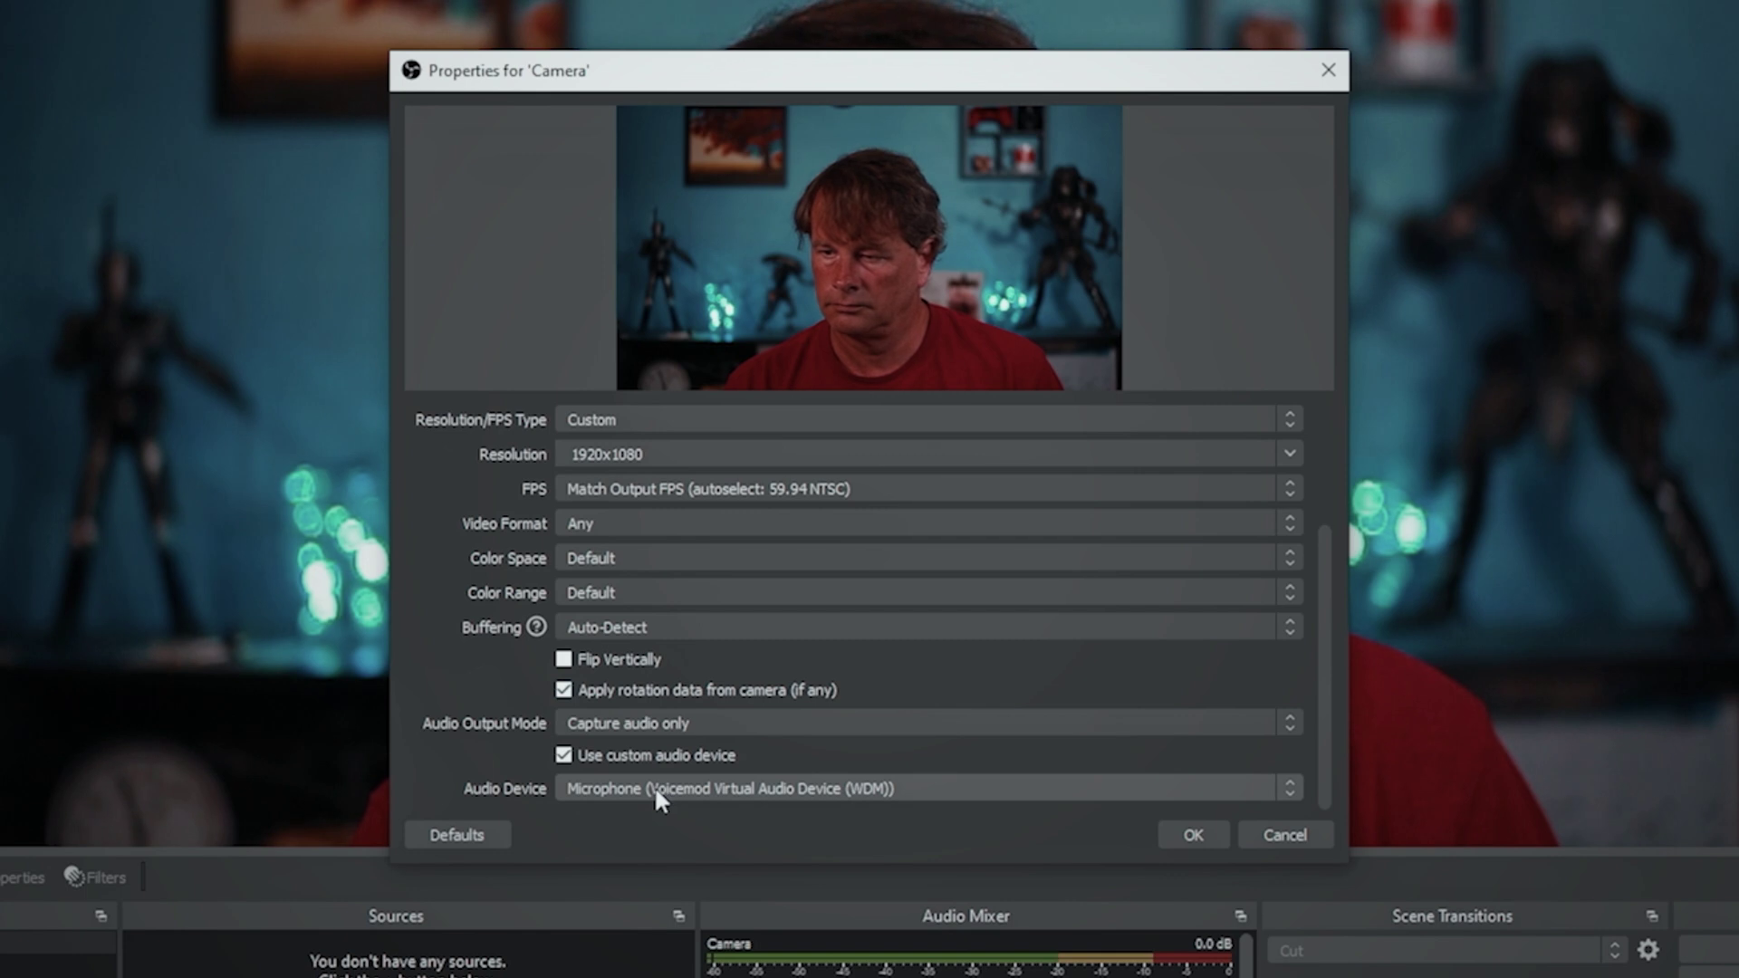
left_click(654, 785)
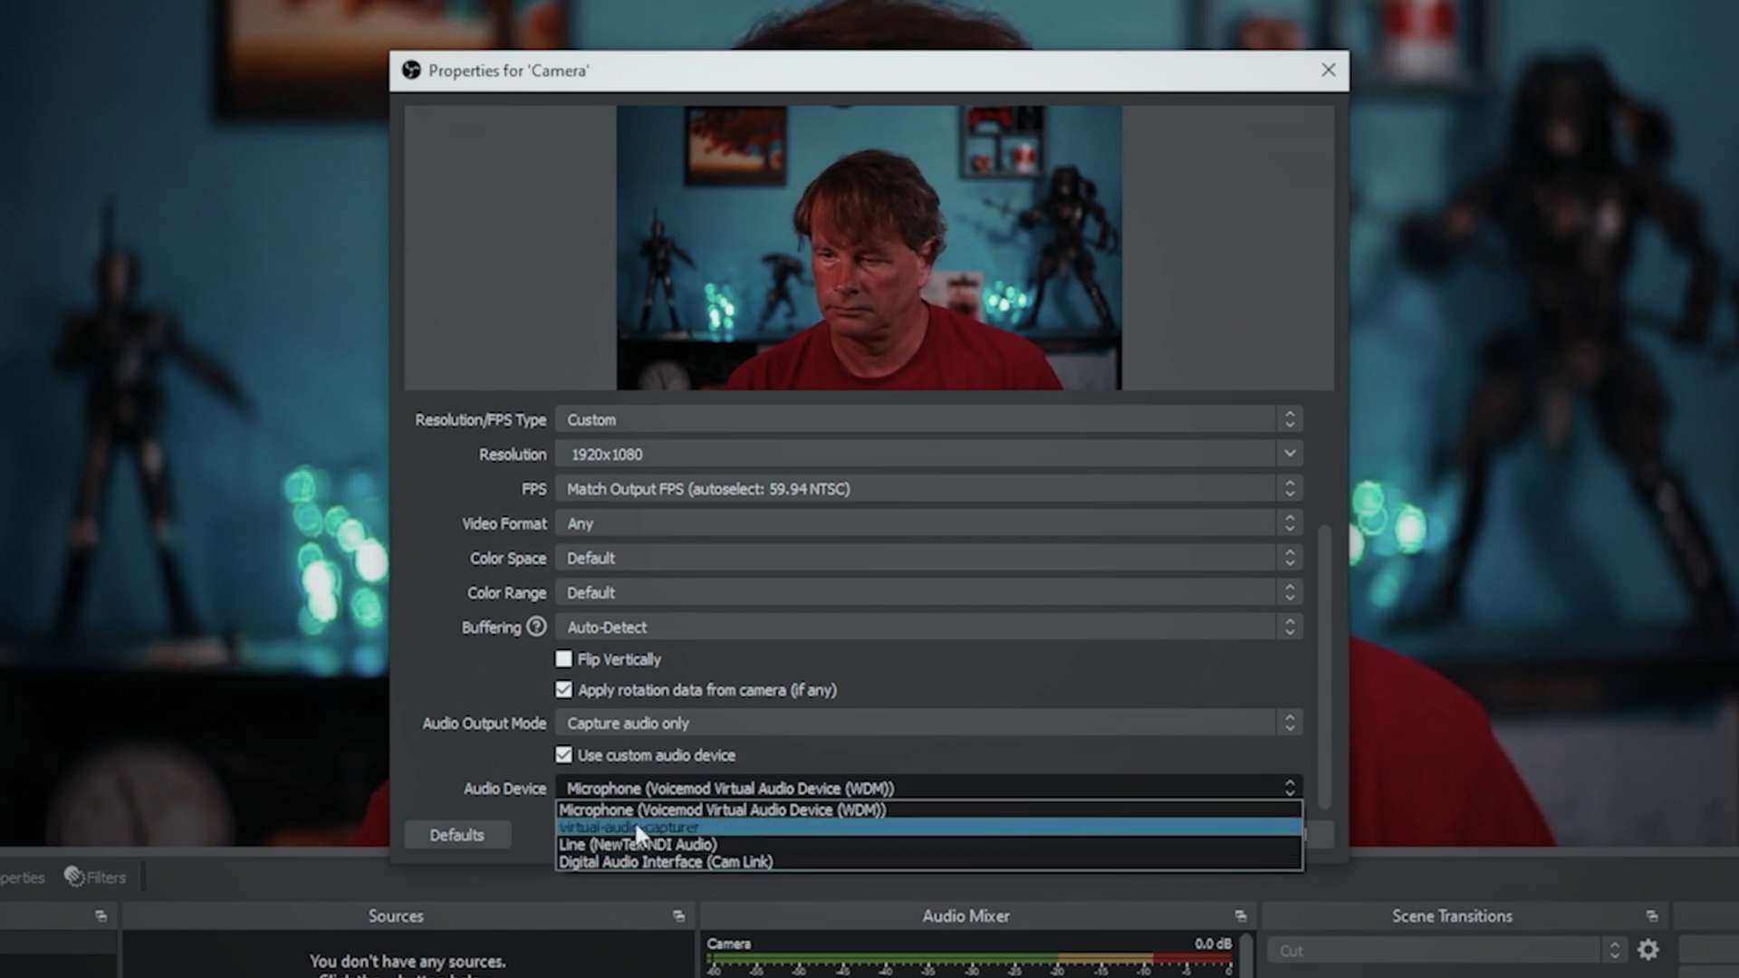
left_click(637, 860)
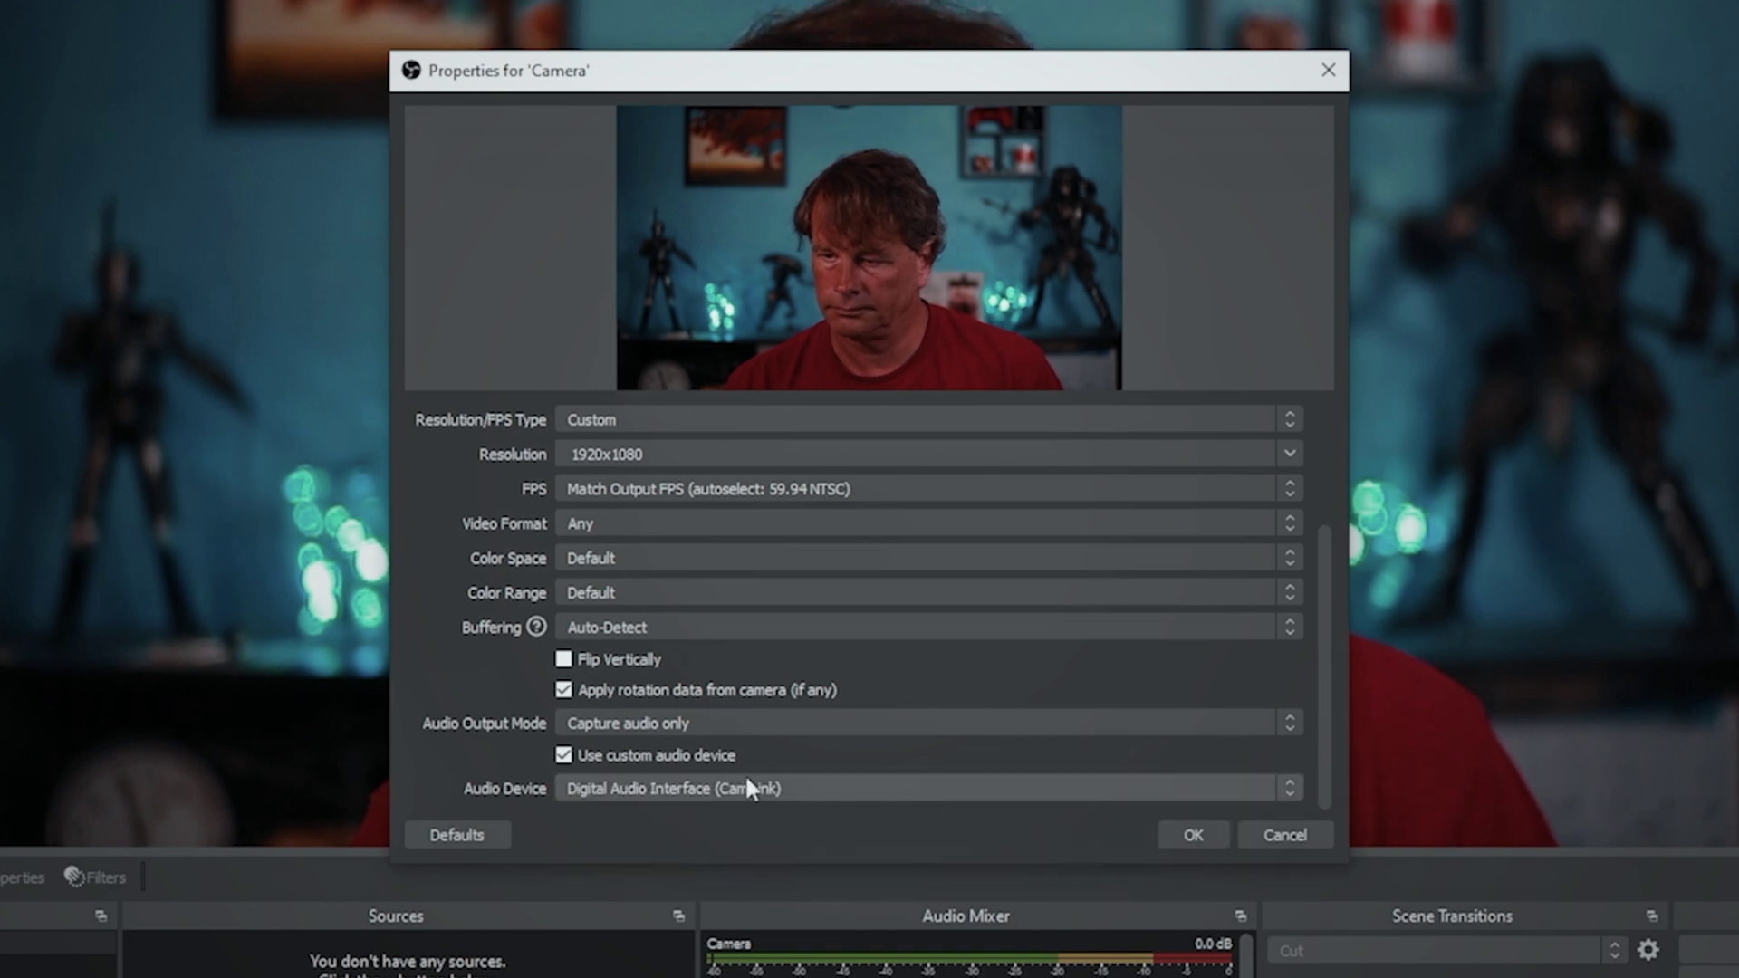
left_click(1185, 834)
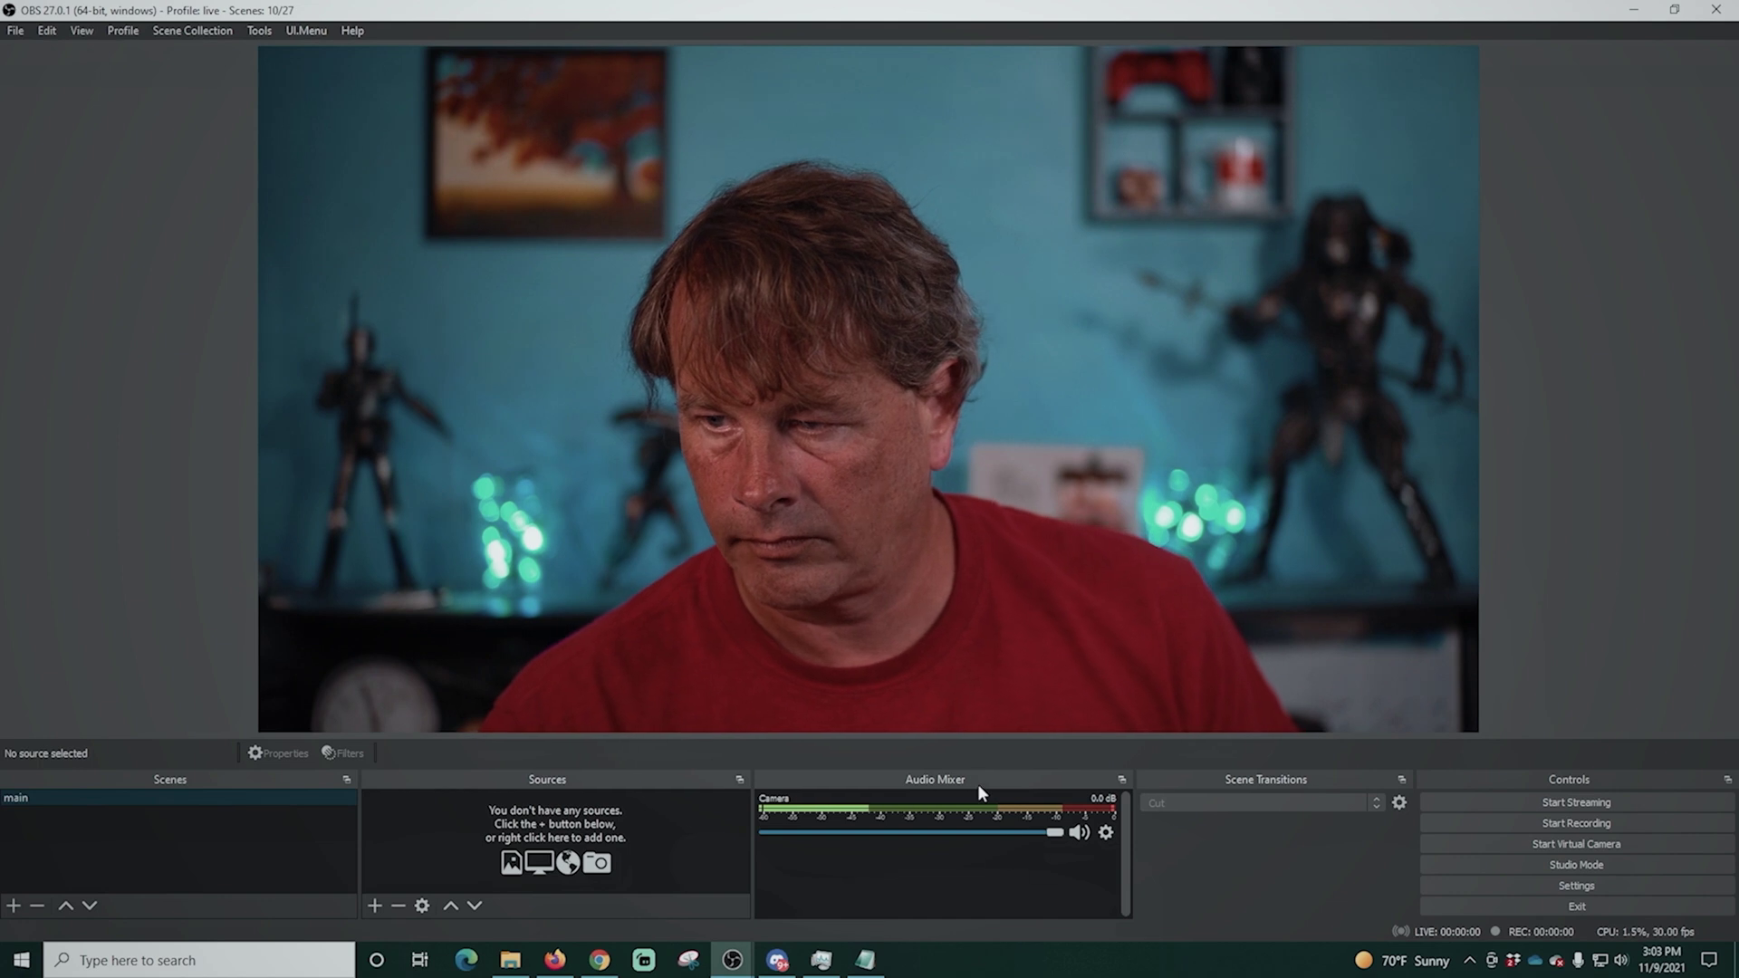
Step: Lower the Camera volume to about -27 dB and try Monitor Only (mute output) in its advanced audio properties
left_click_drag(1053, 831, 1084, 849)
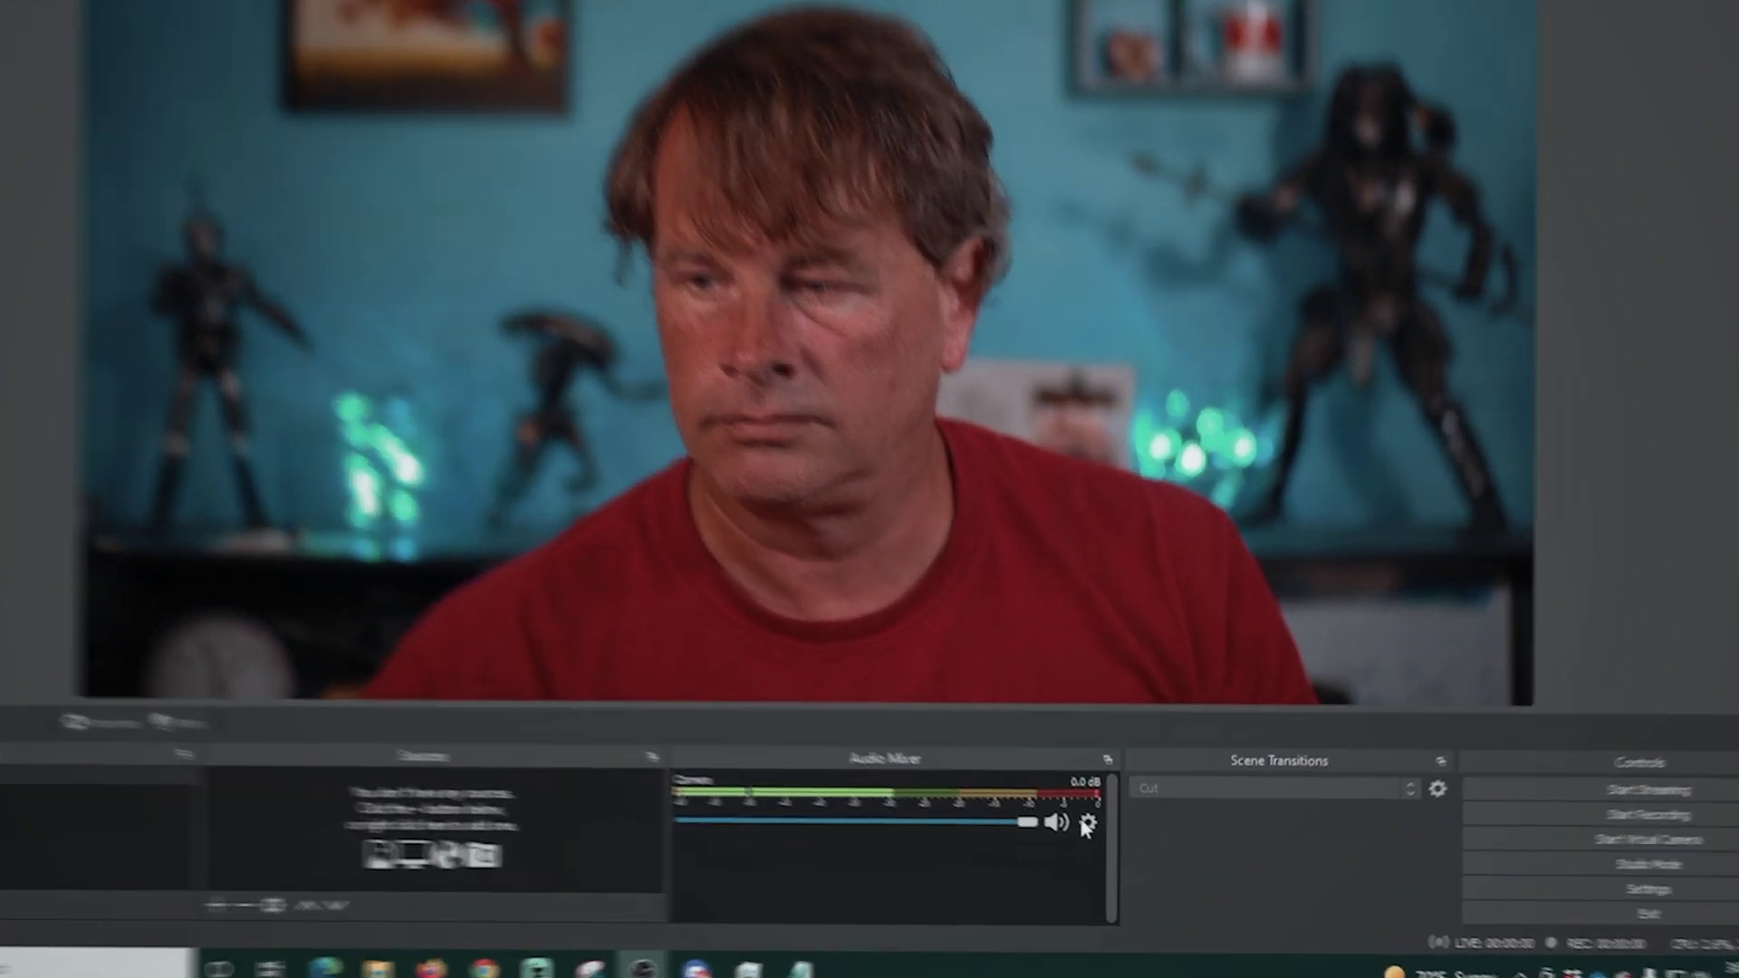
left_click(1105, 832)
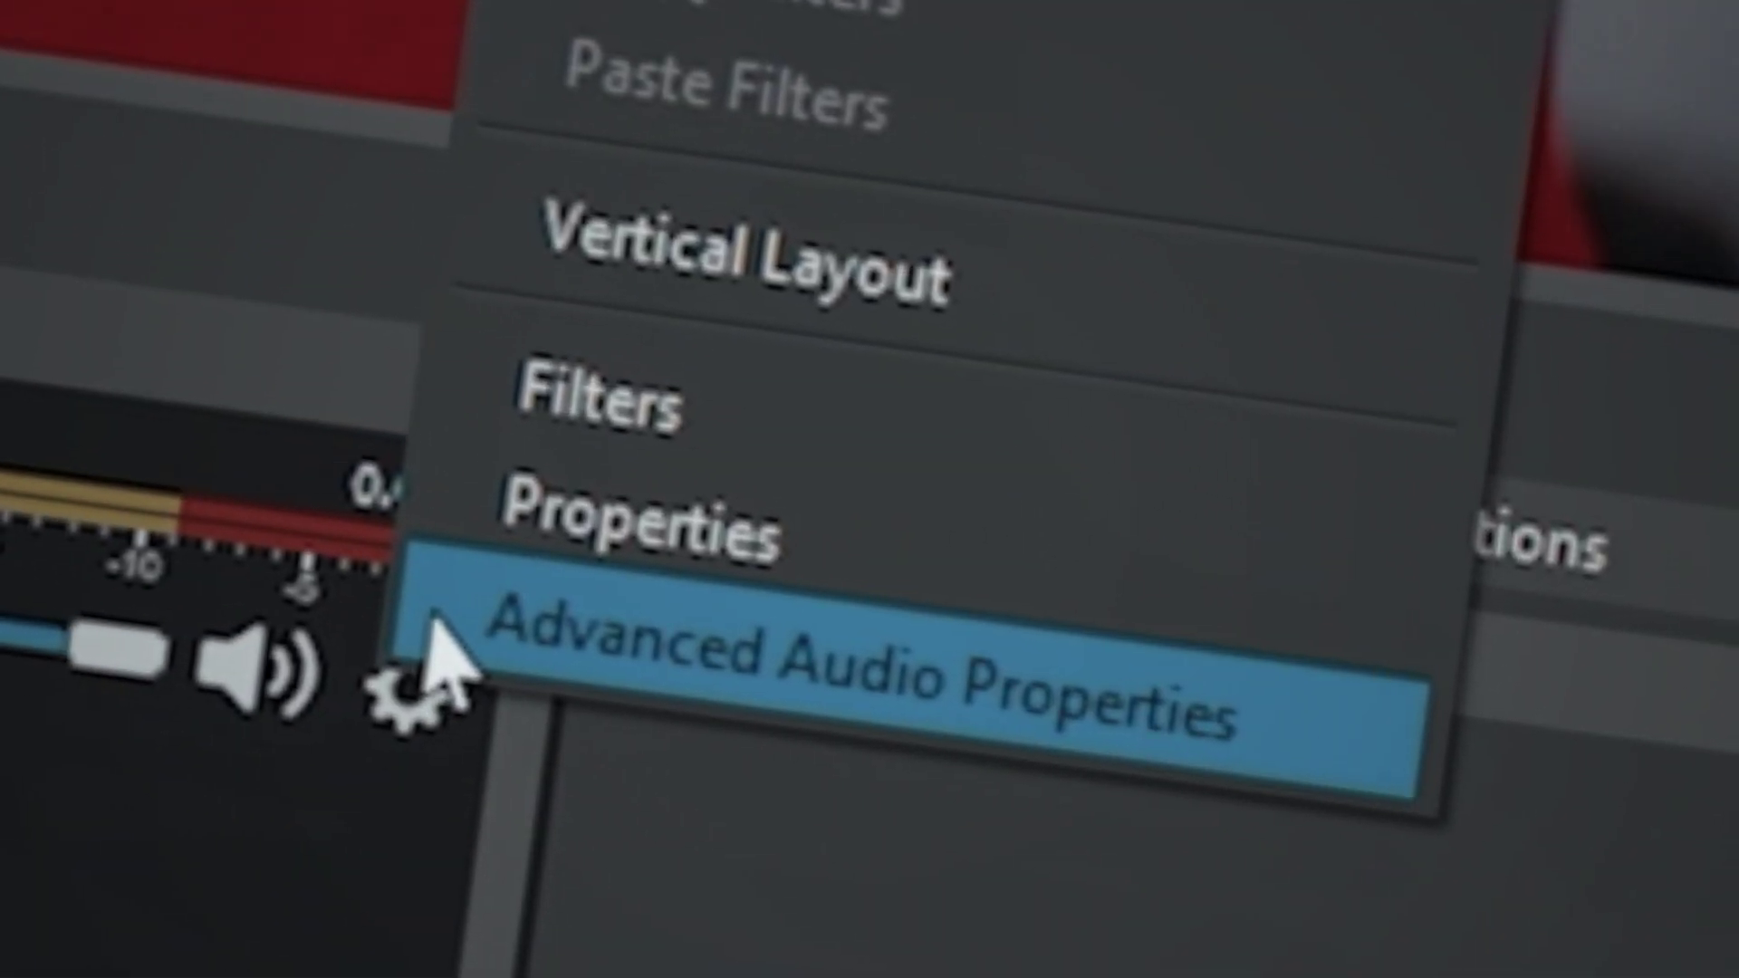
left_click(435, 625)
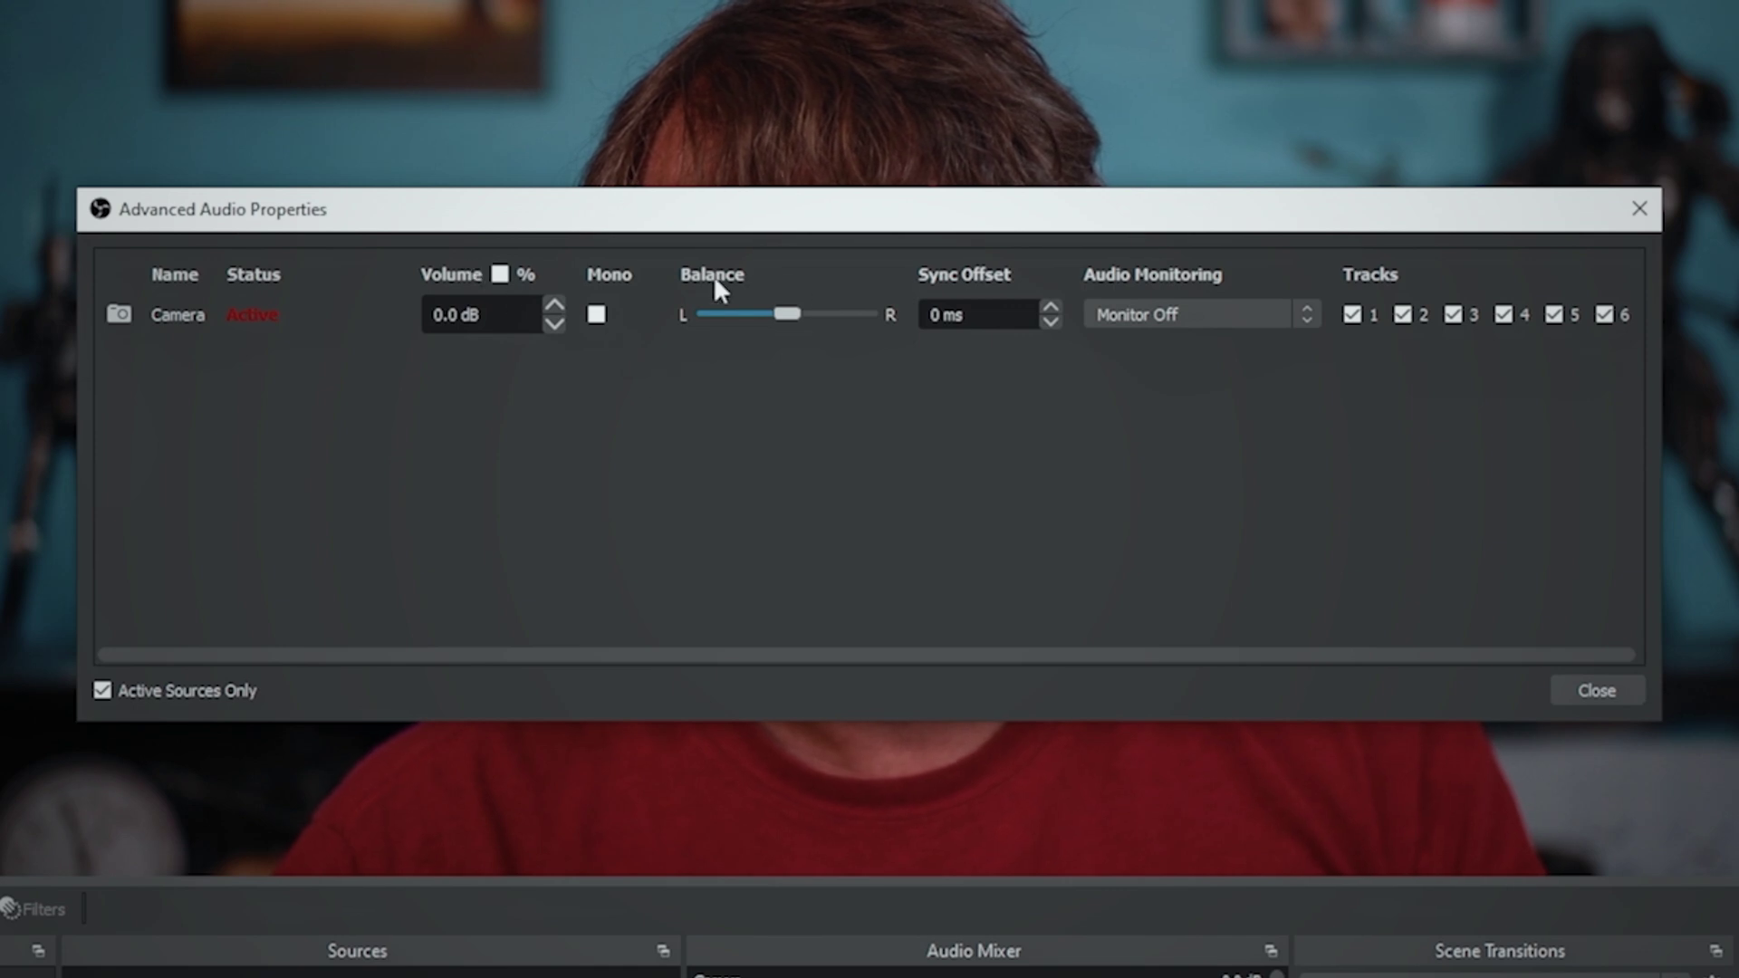
left_click(1306, 311)
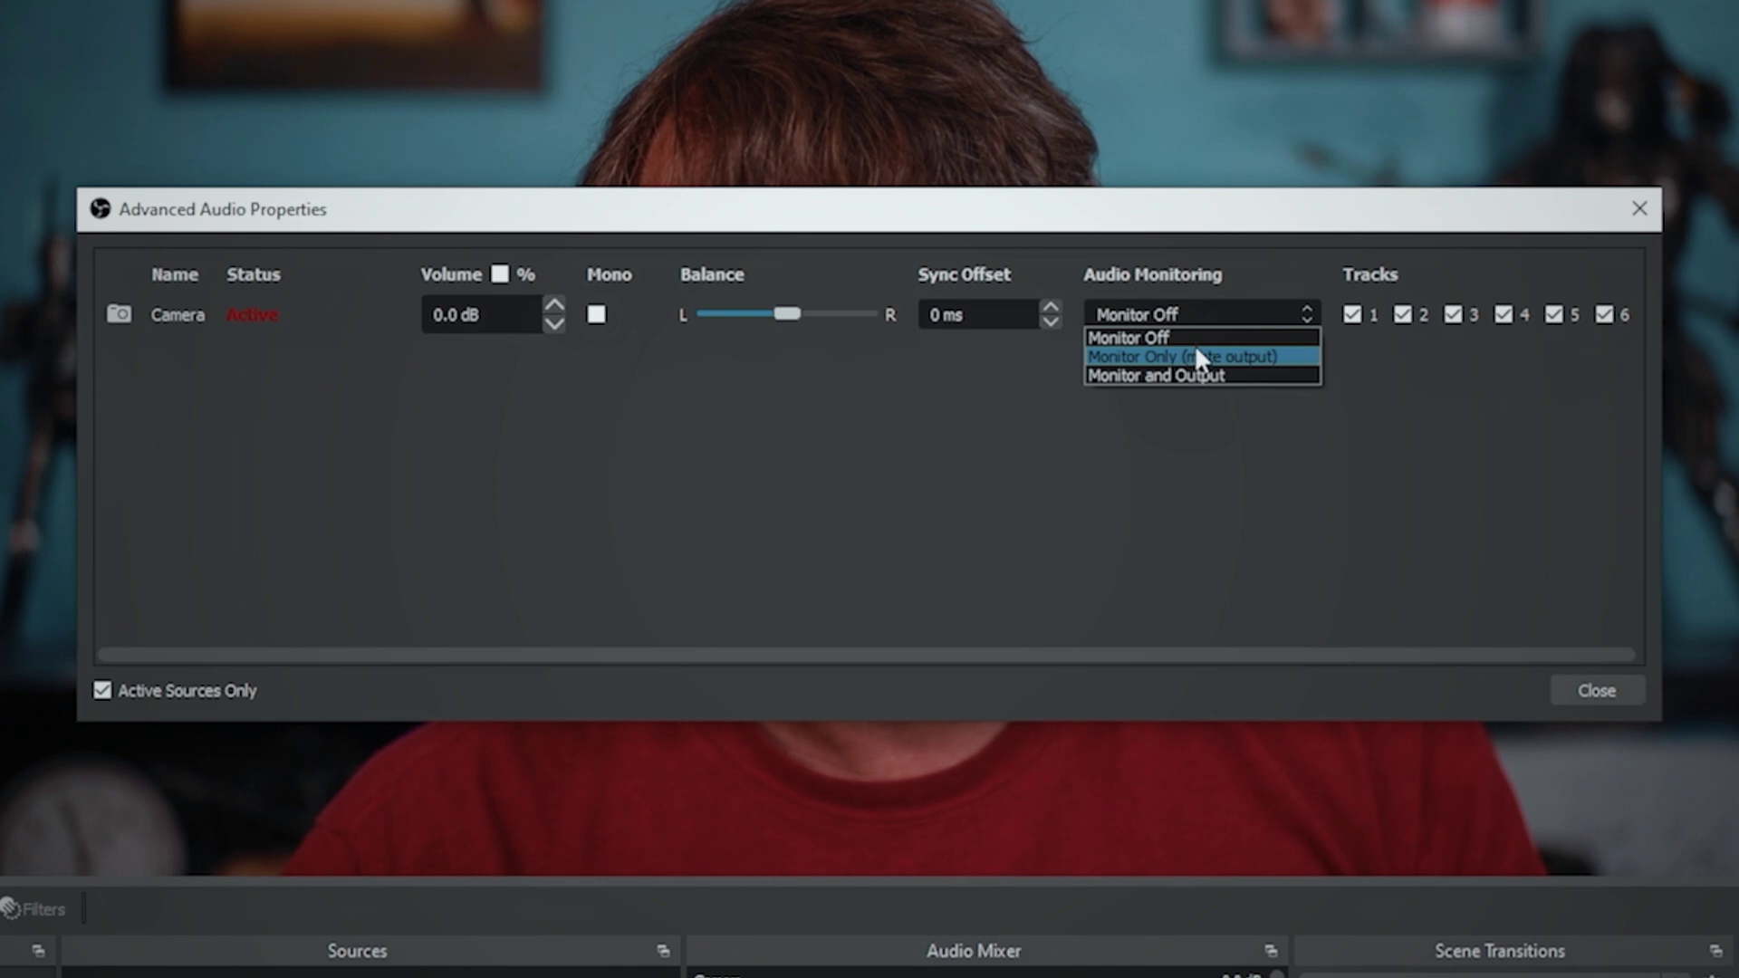
left_click(1197, 353)
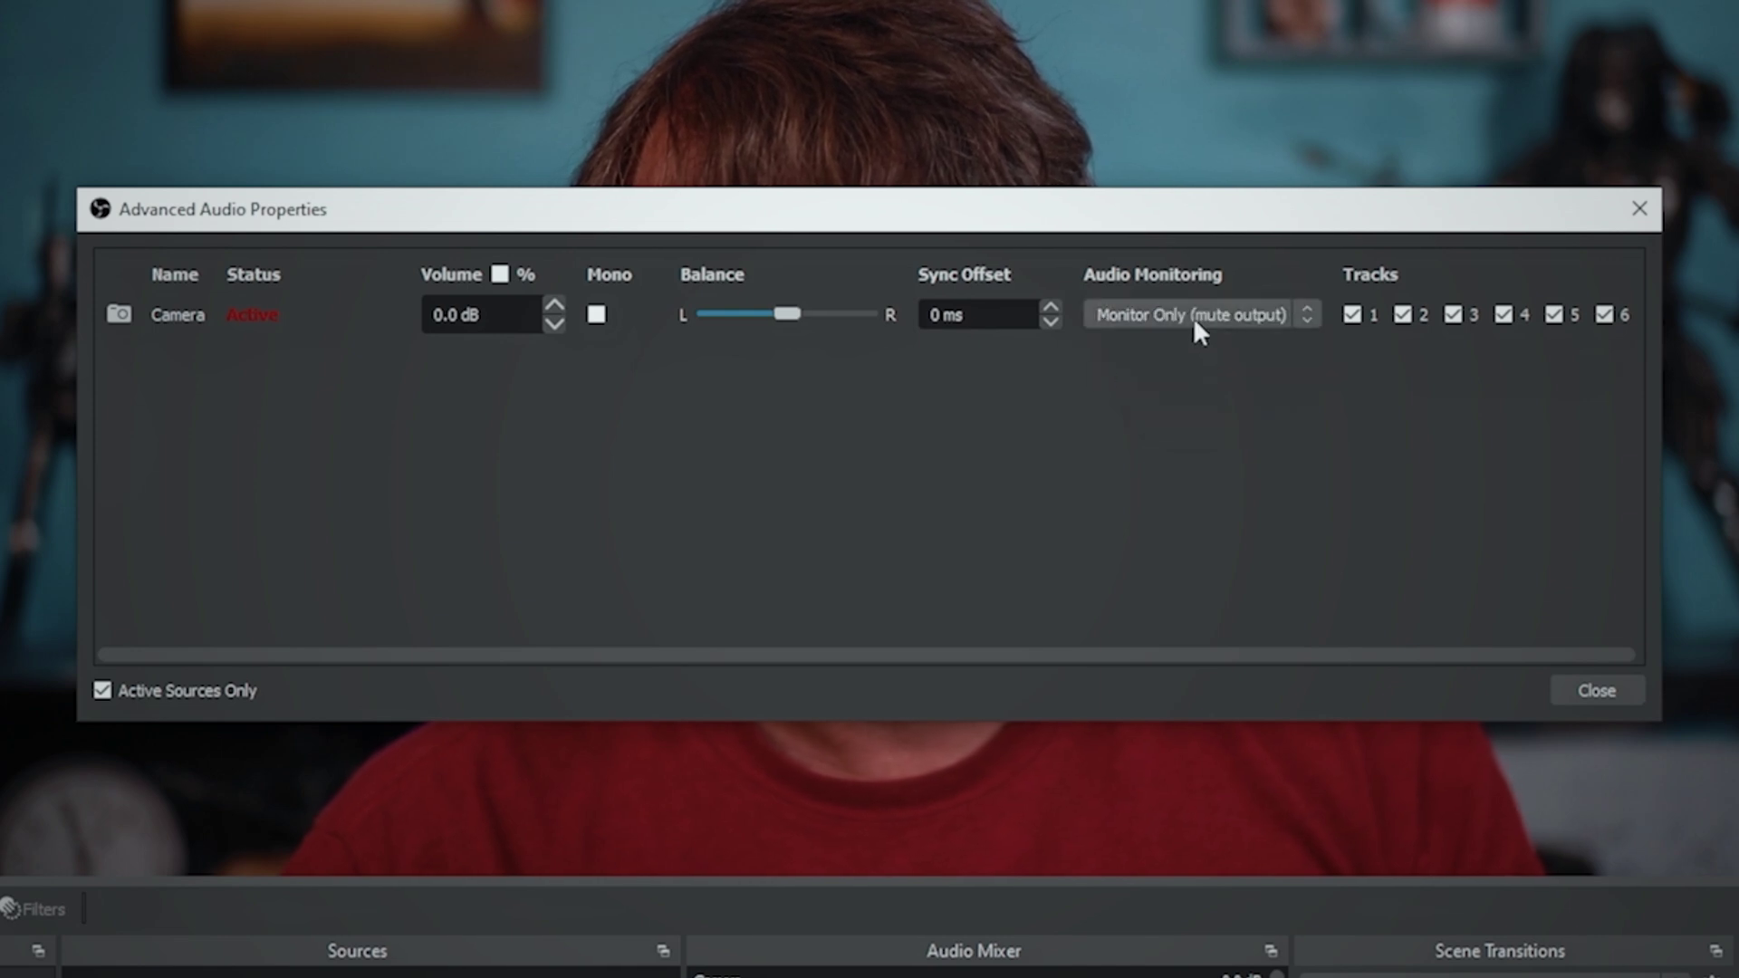
Step: Try Monitor and Output, then set Camera monitoring back to Monitor Off and close the window
left_click_drag(1147, 210, 1112, 485)
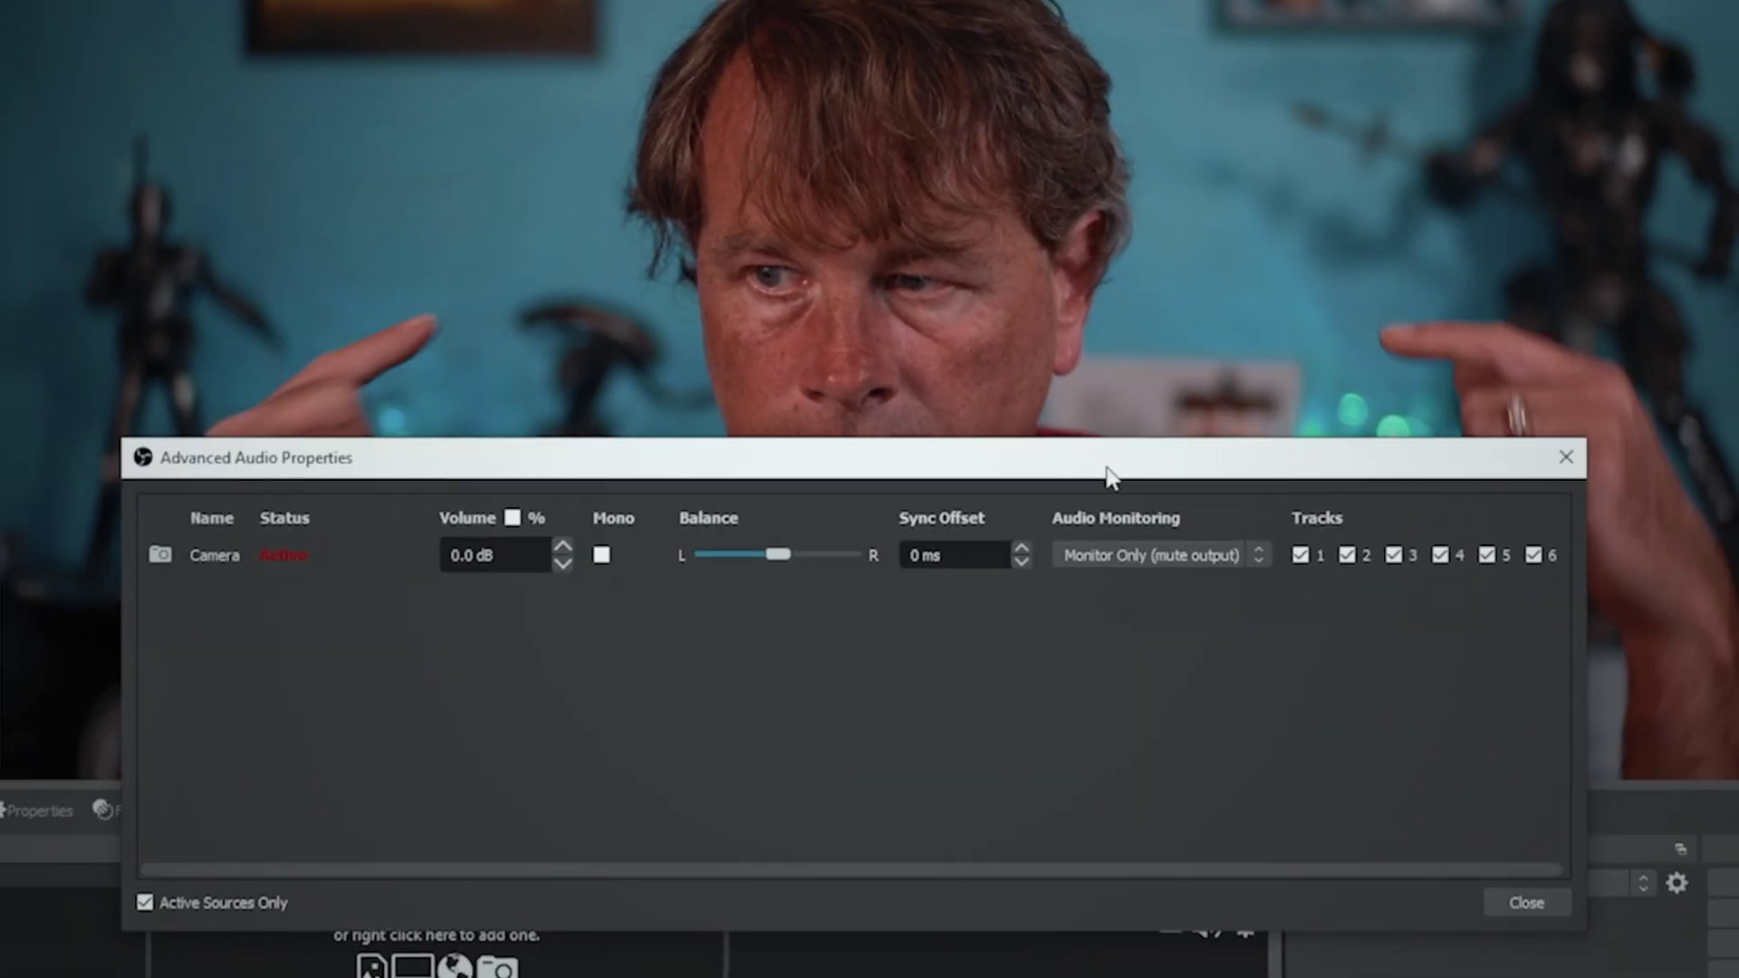
left_click(1246, 557)
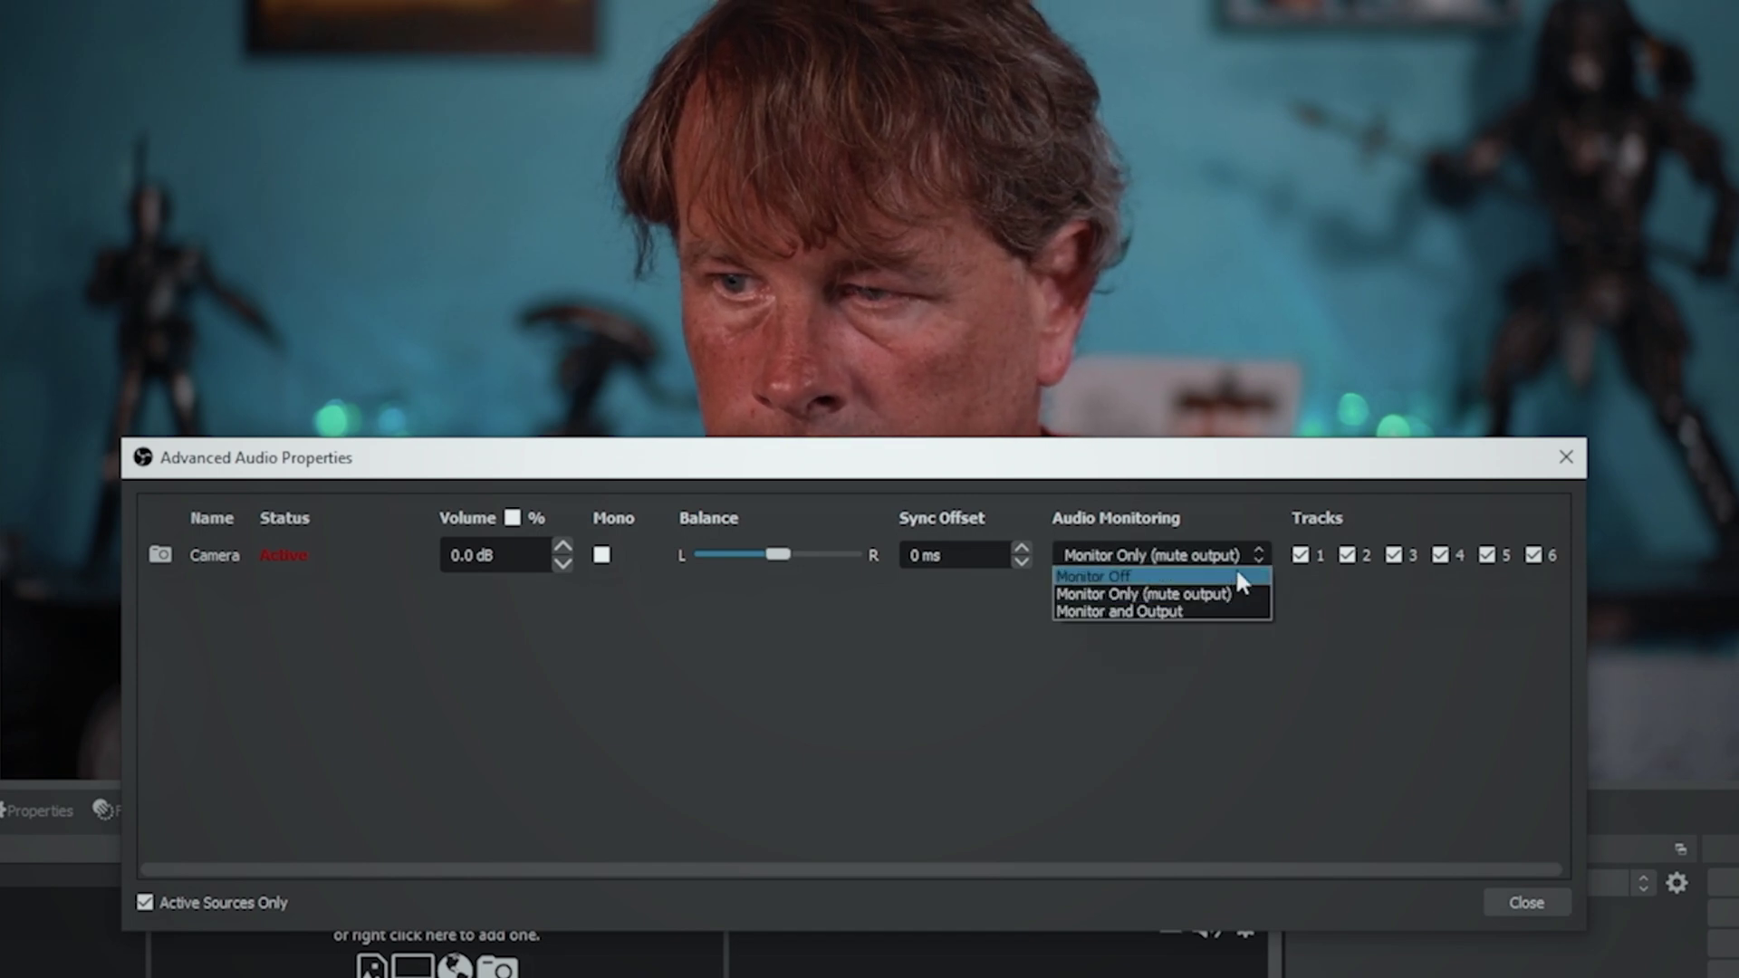
left_click(1179, 609)
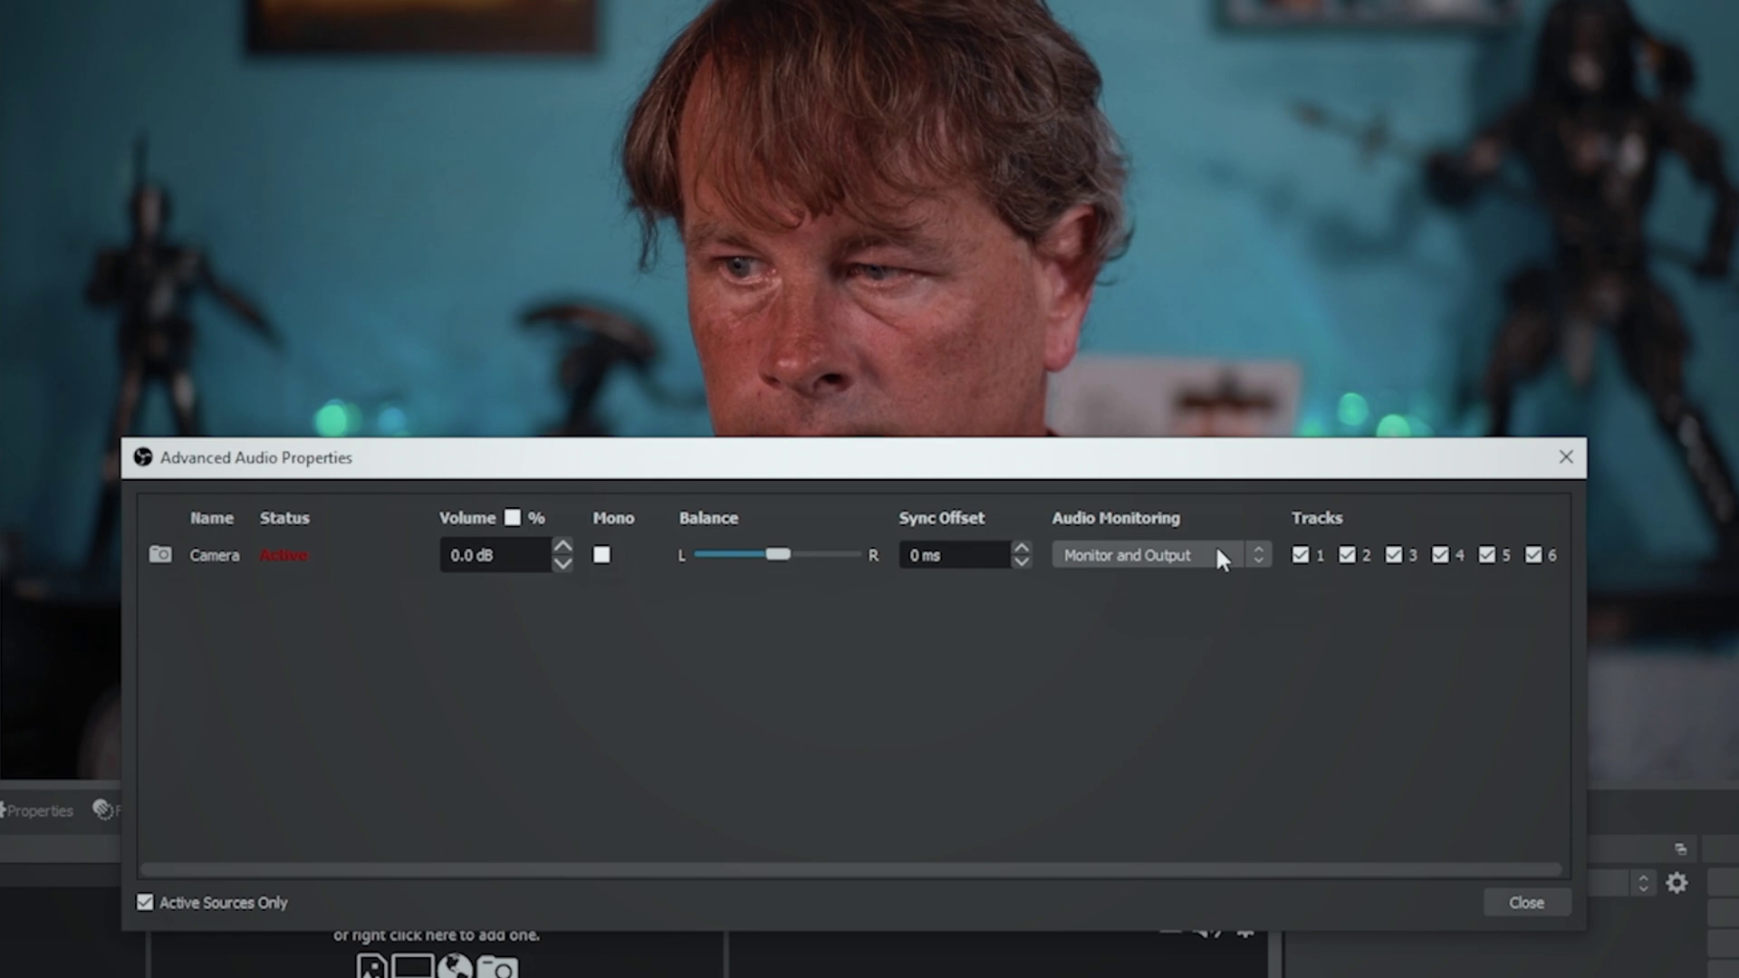
left_click(1215, 555)
left_click(1175, 574)
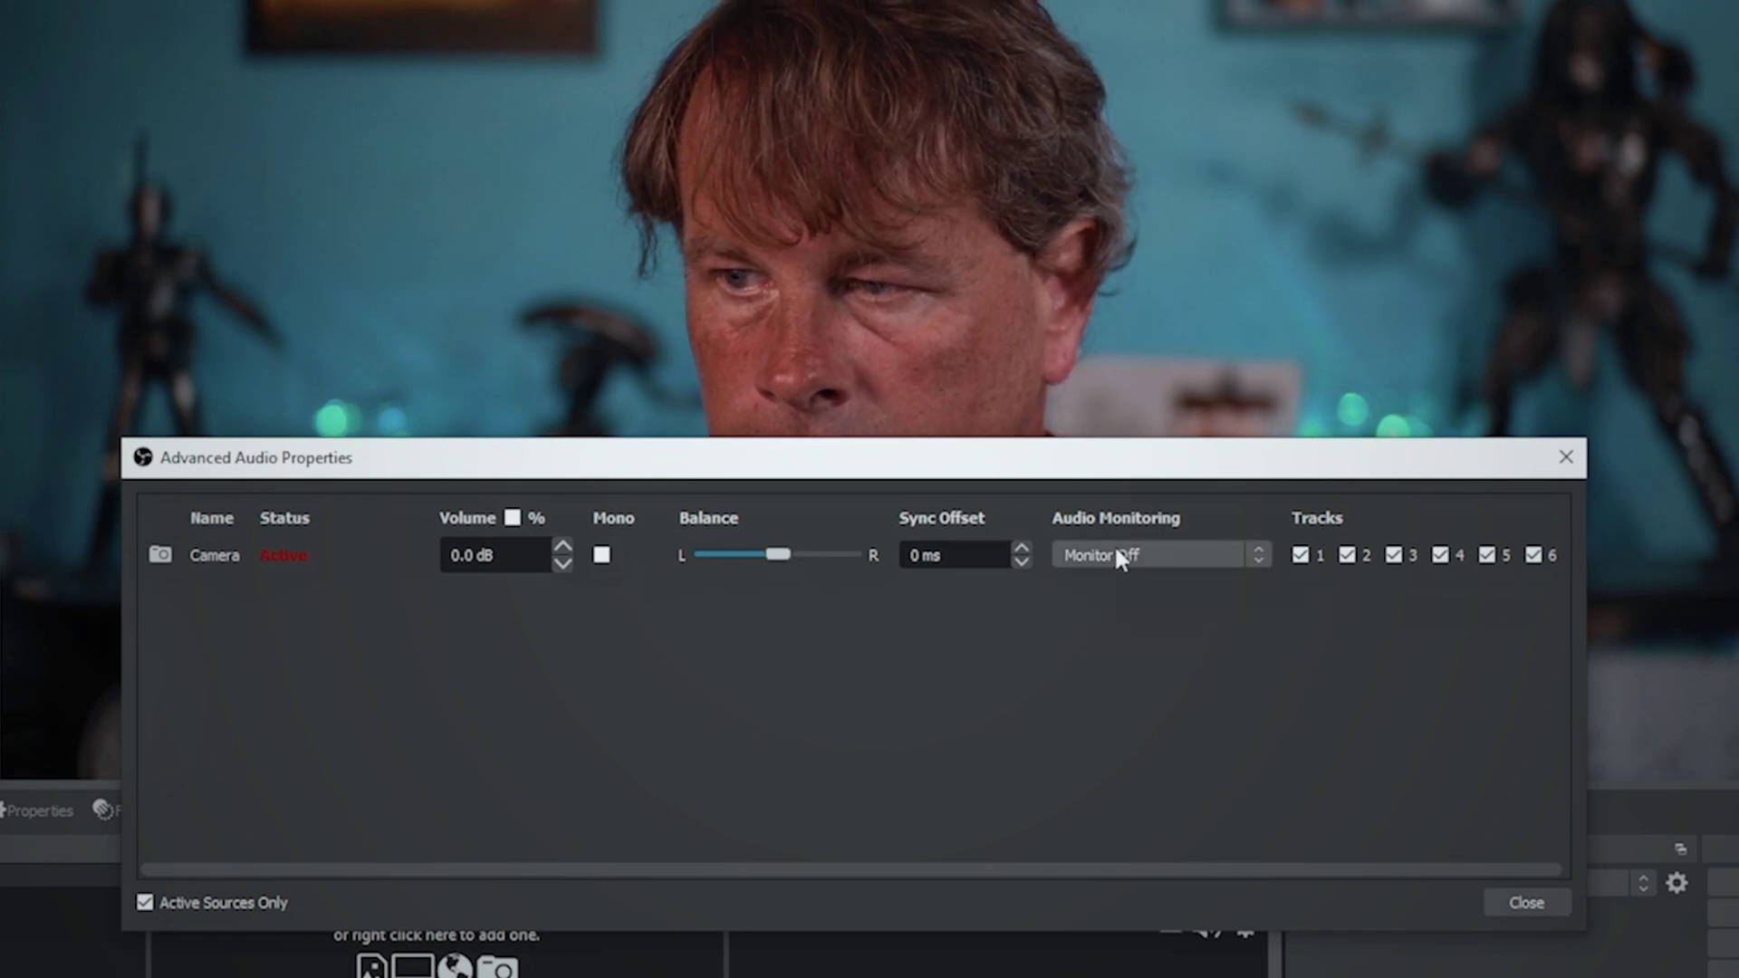
left_click(1526, 898)
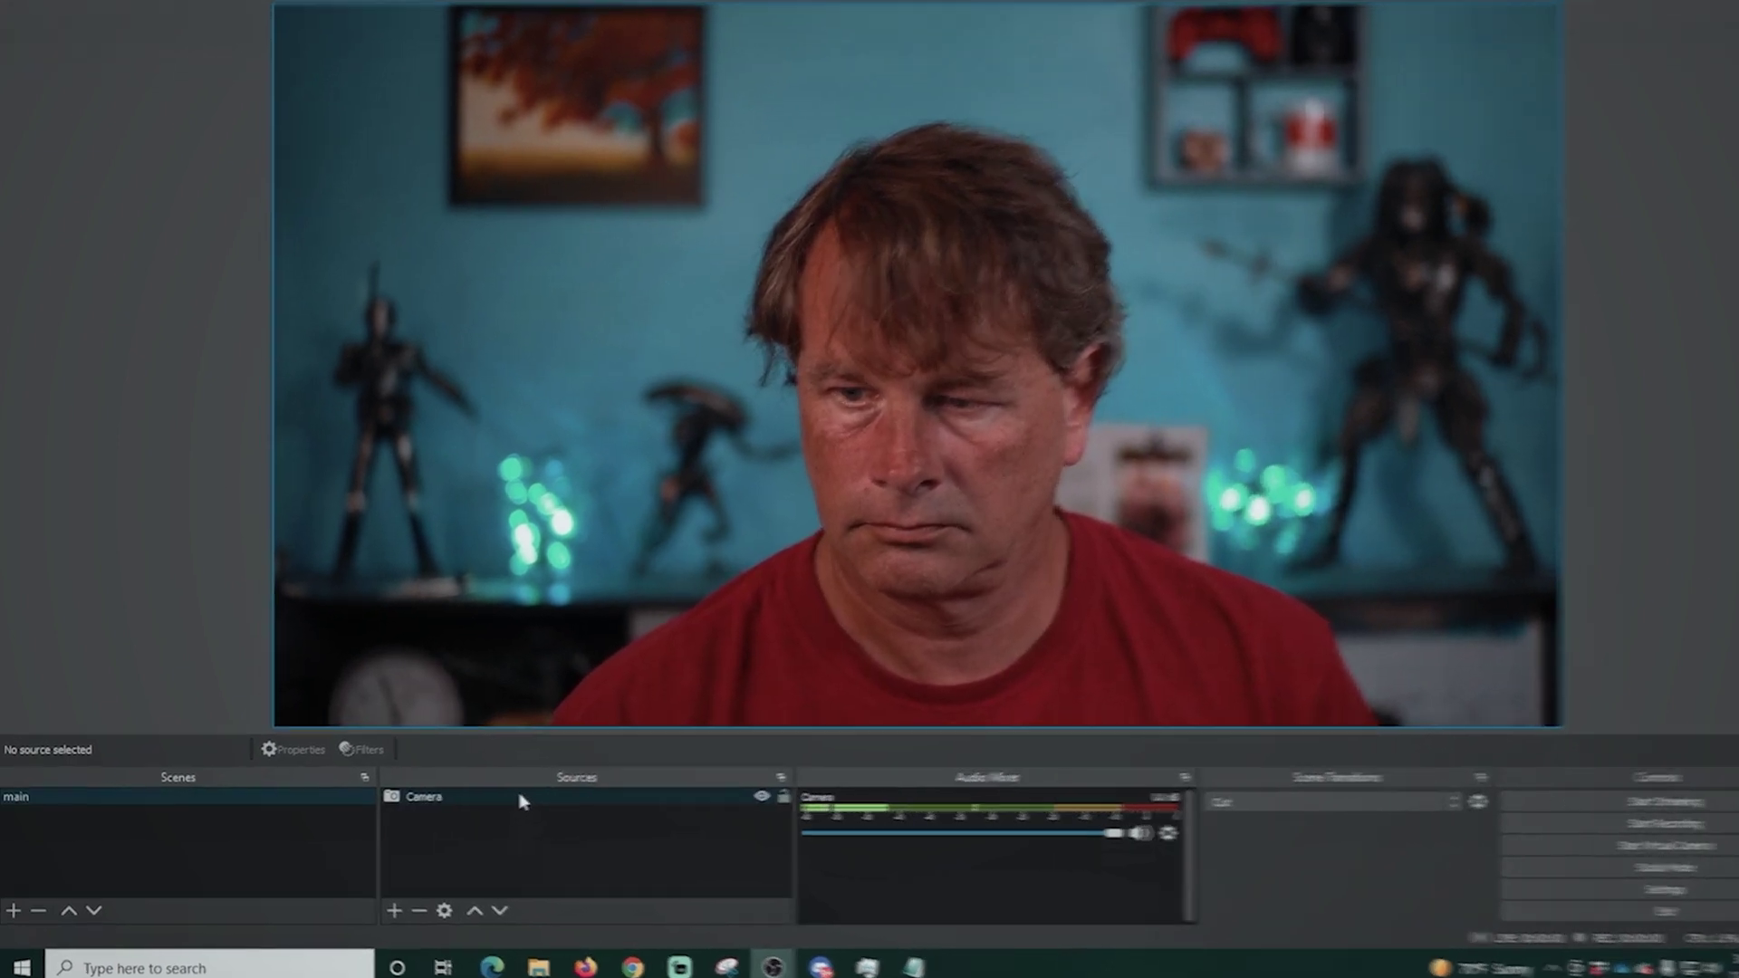
Step: Select the main scene and add an empty second scene named 'Video'
left_click_drag(494, 806, 473, 848)
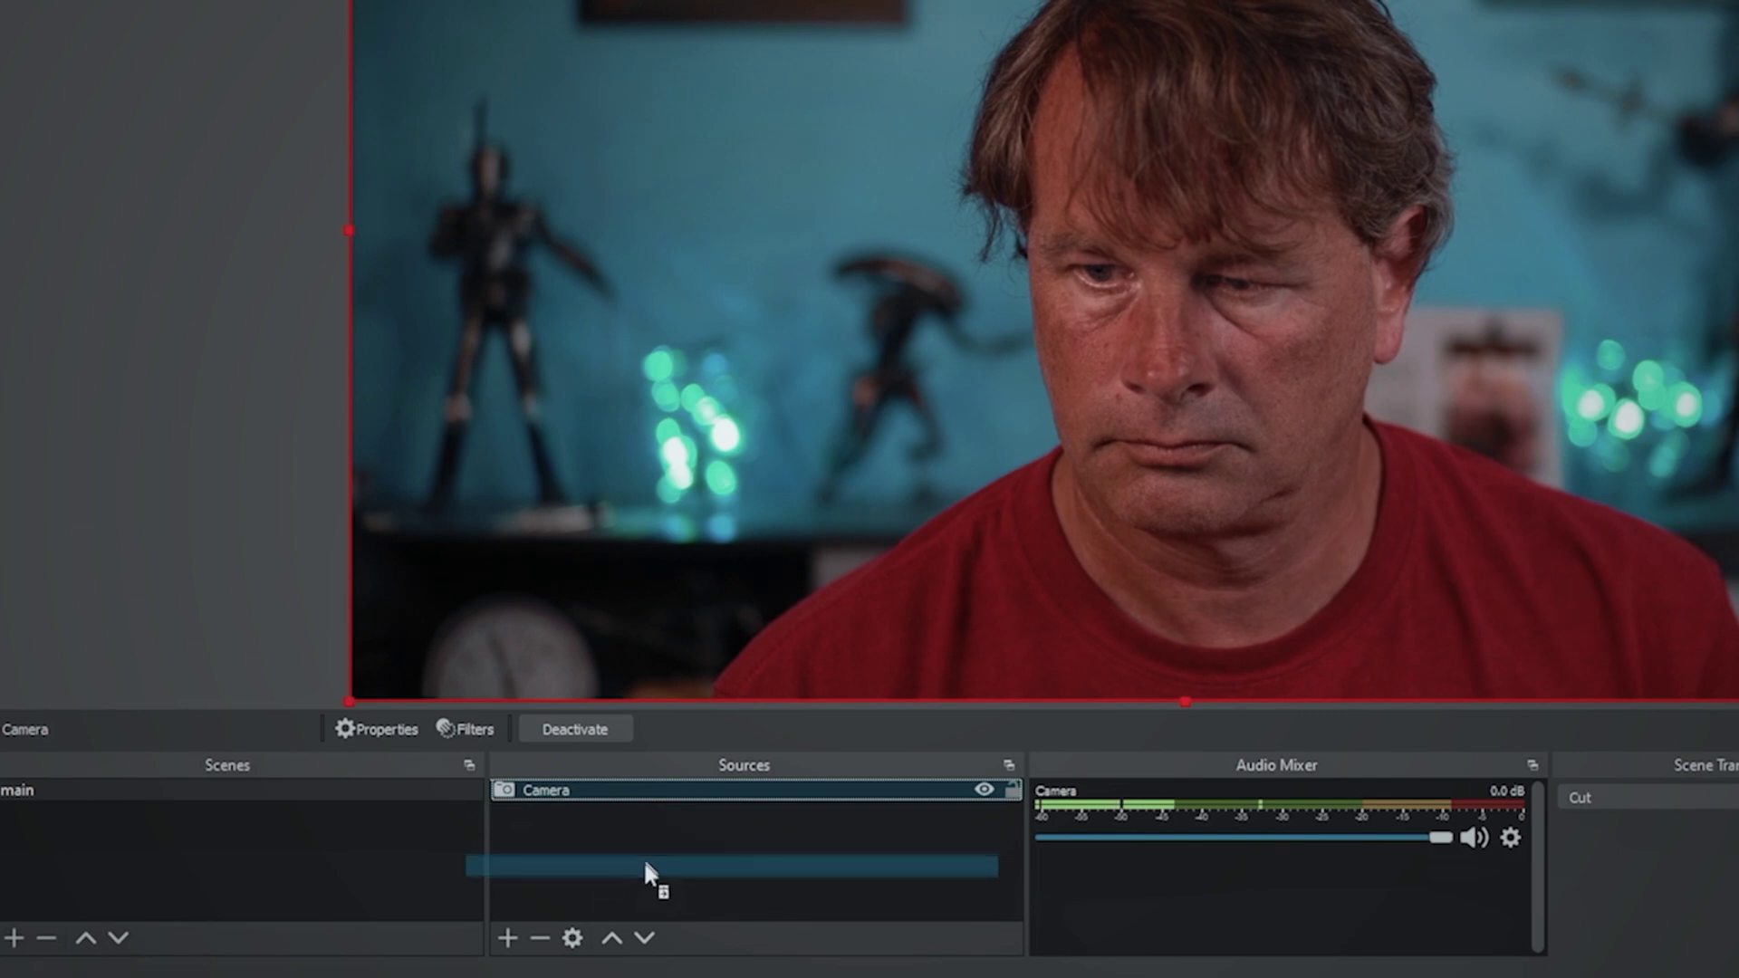
left_click_drag(646, 865, 658, 797)
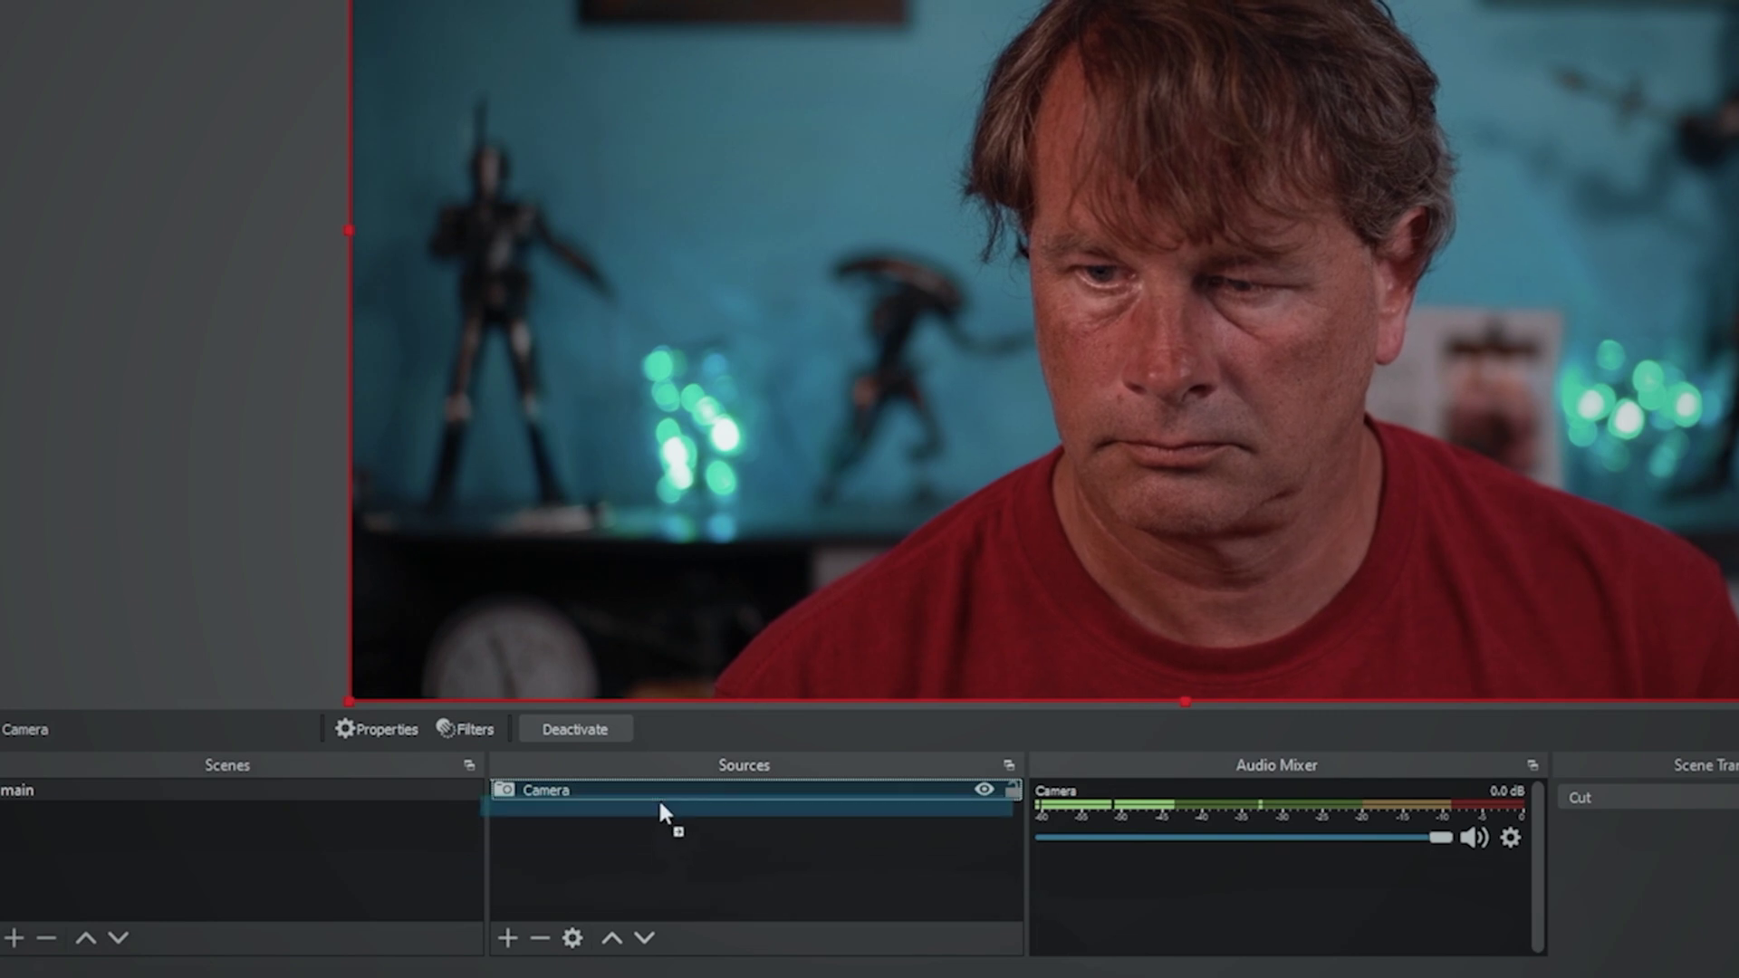
left_click(233, 792)
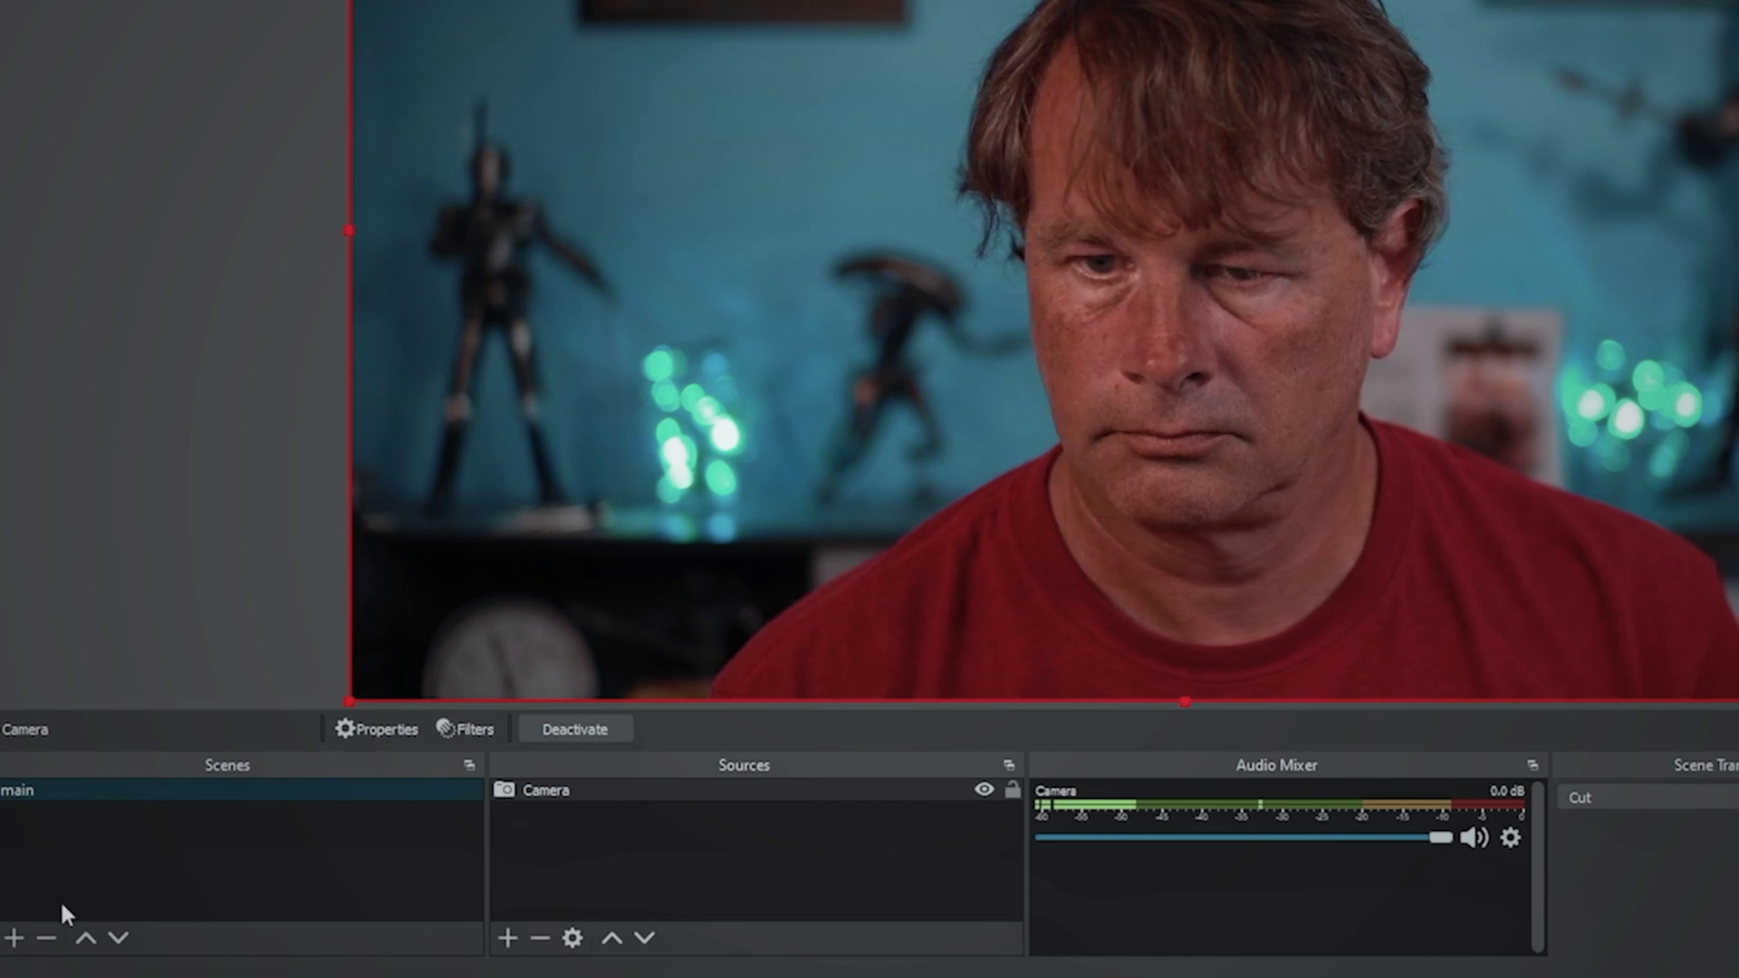
left_click(14, 937)
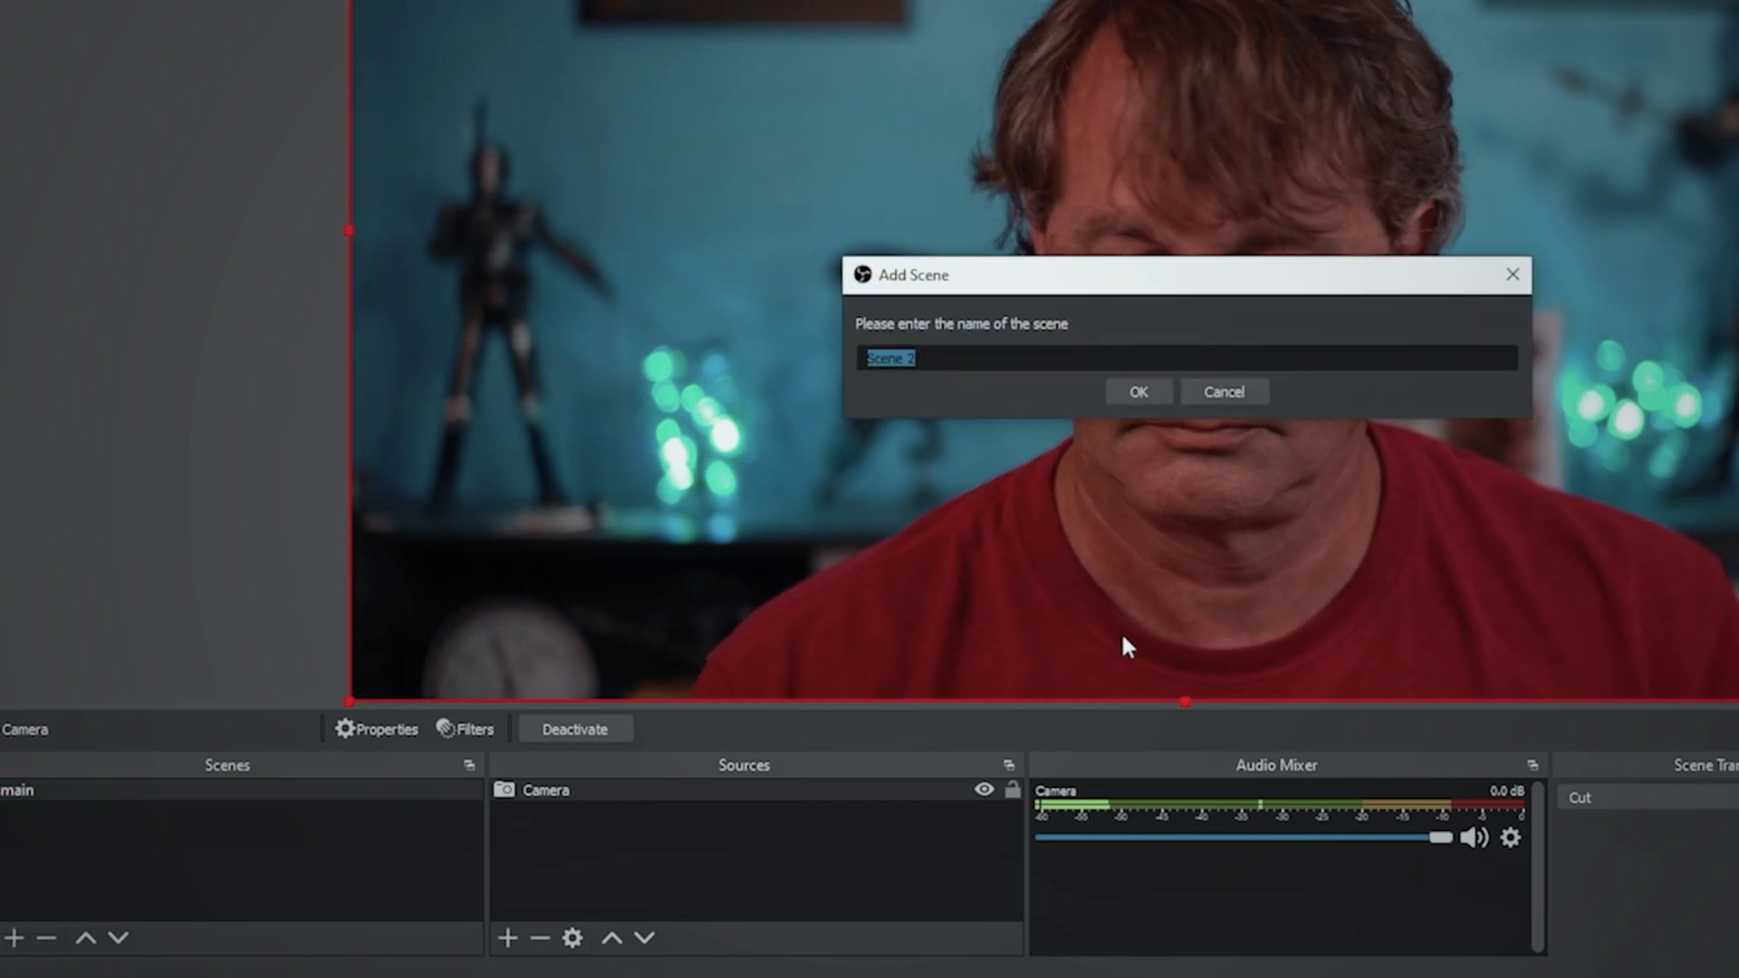
type("Vide")
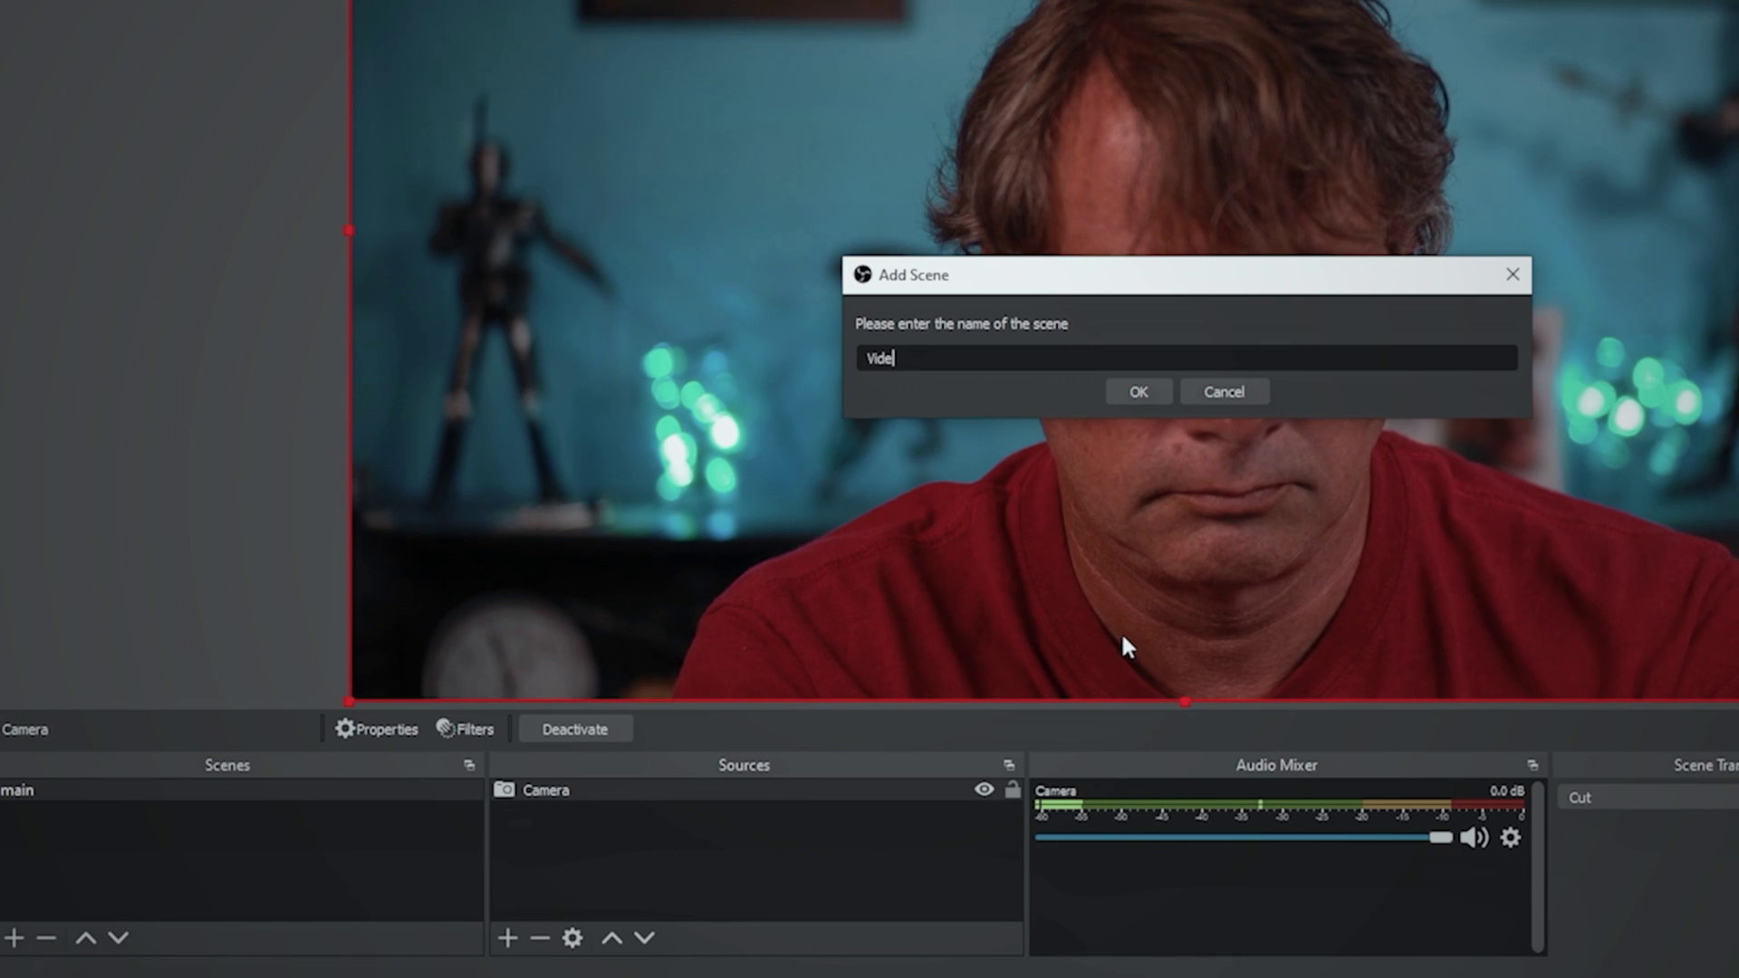
type("o")
left_click(1140, 392)
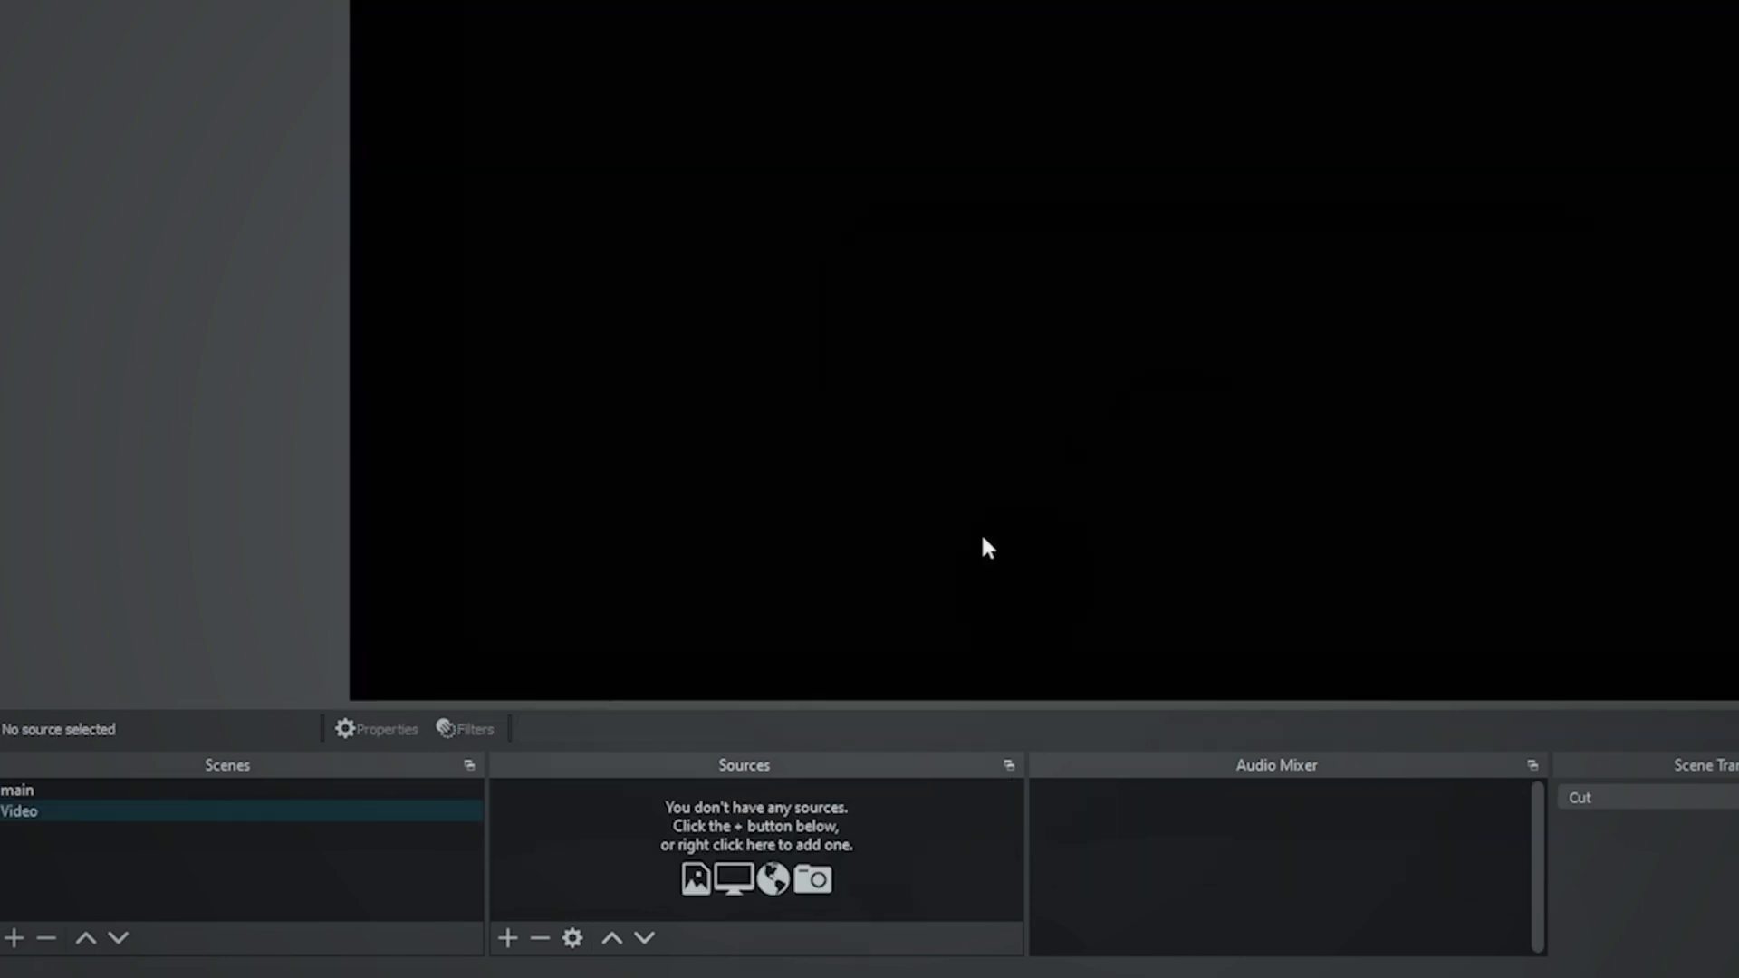
left_click(507, 939)
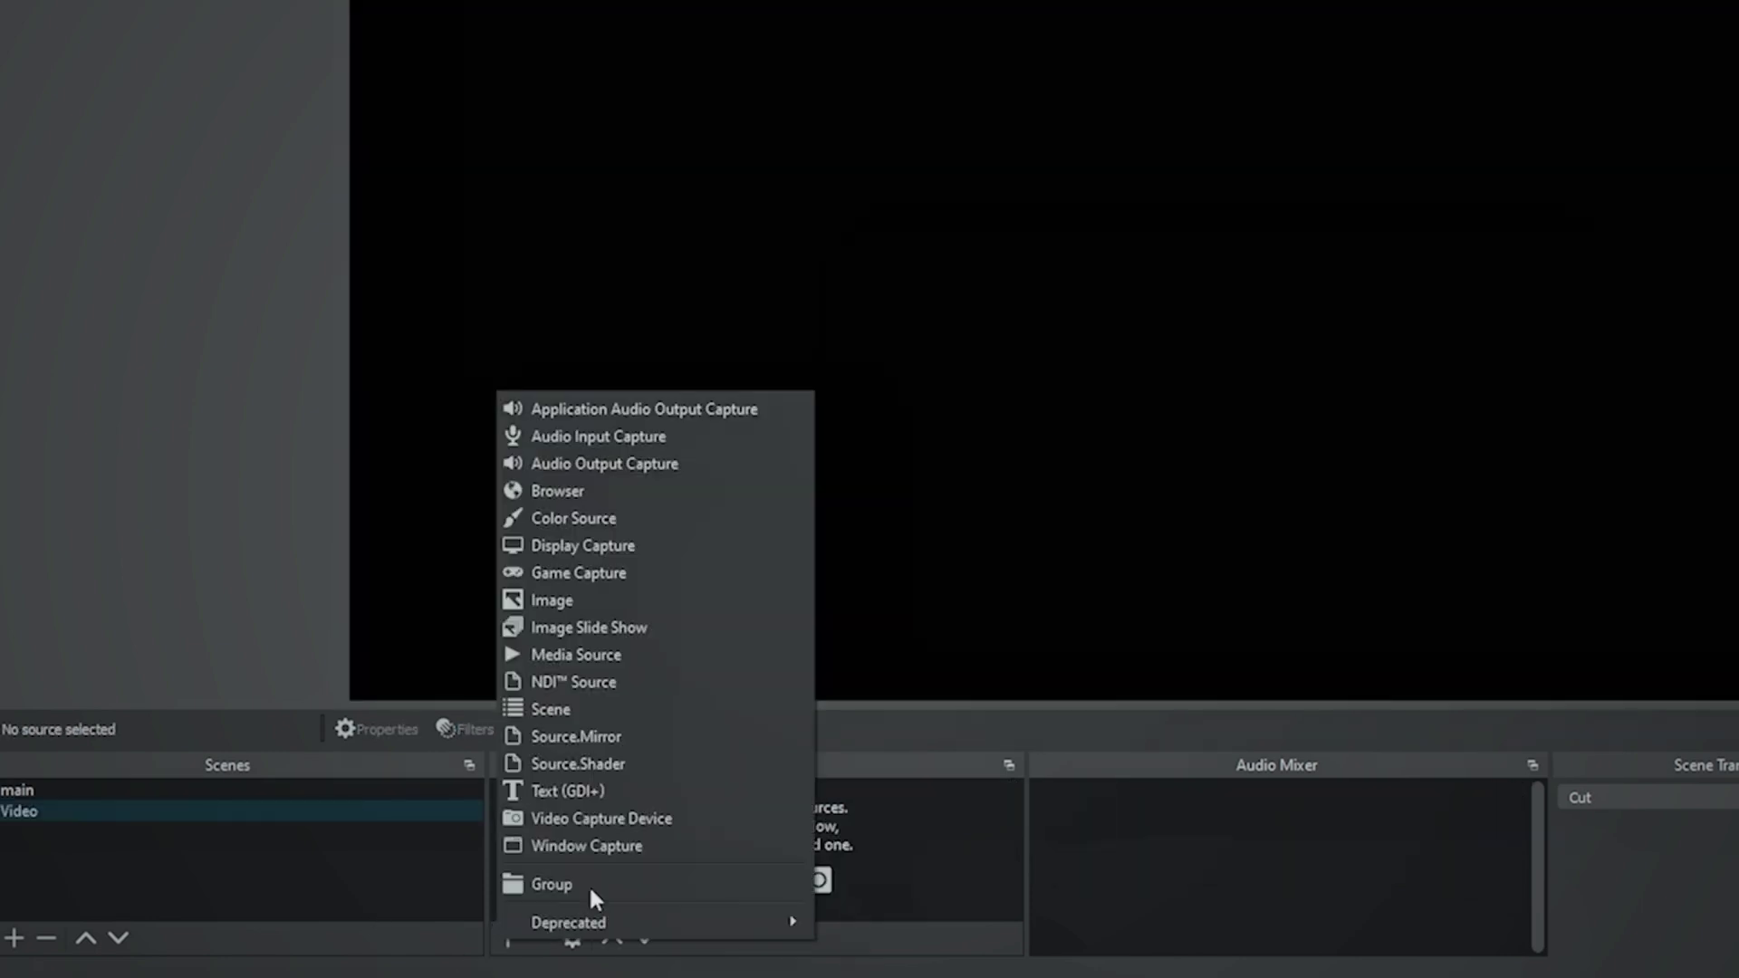
Step: Add a looping Media Source playing 'The Witcher 3 Wild Hunt - Official Gameplay (edit).mp4'
left_click(736, 656)
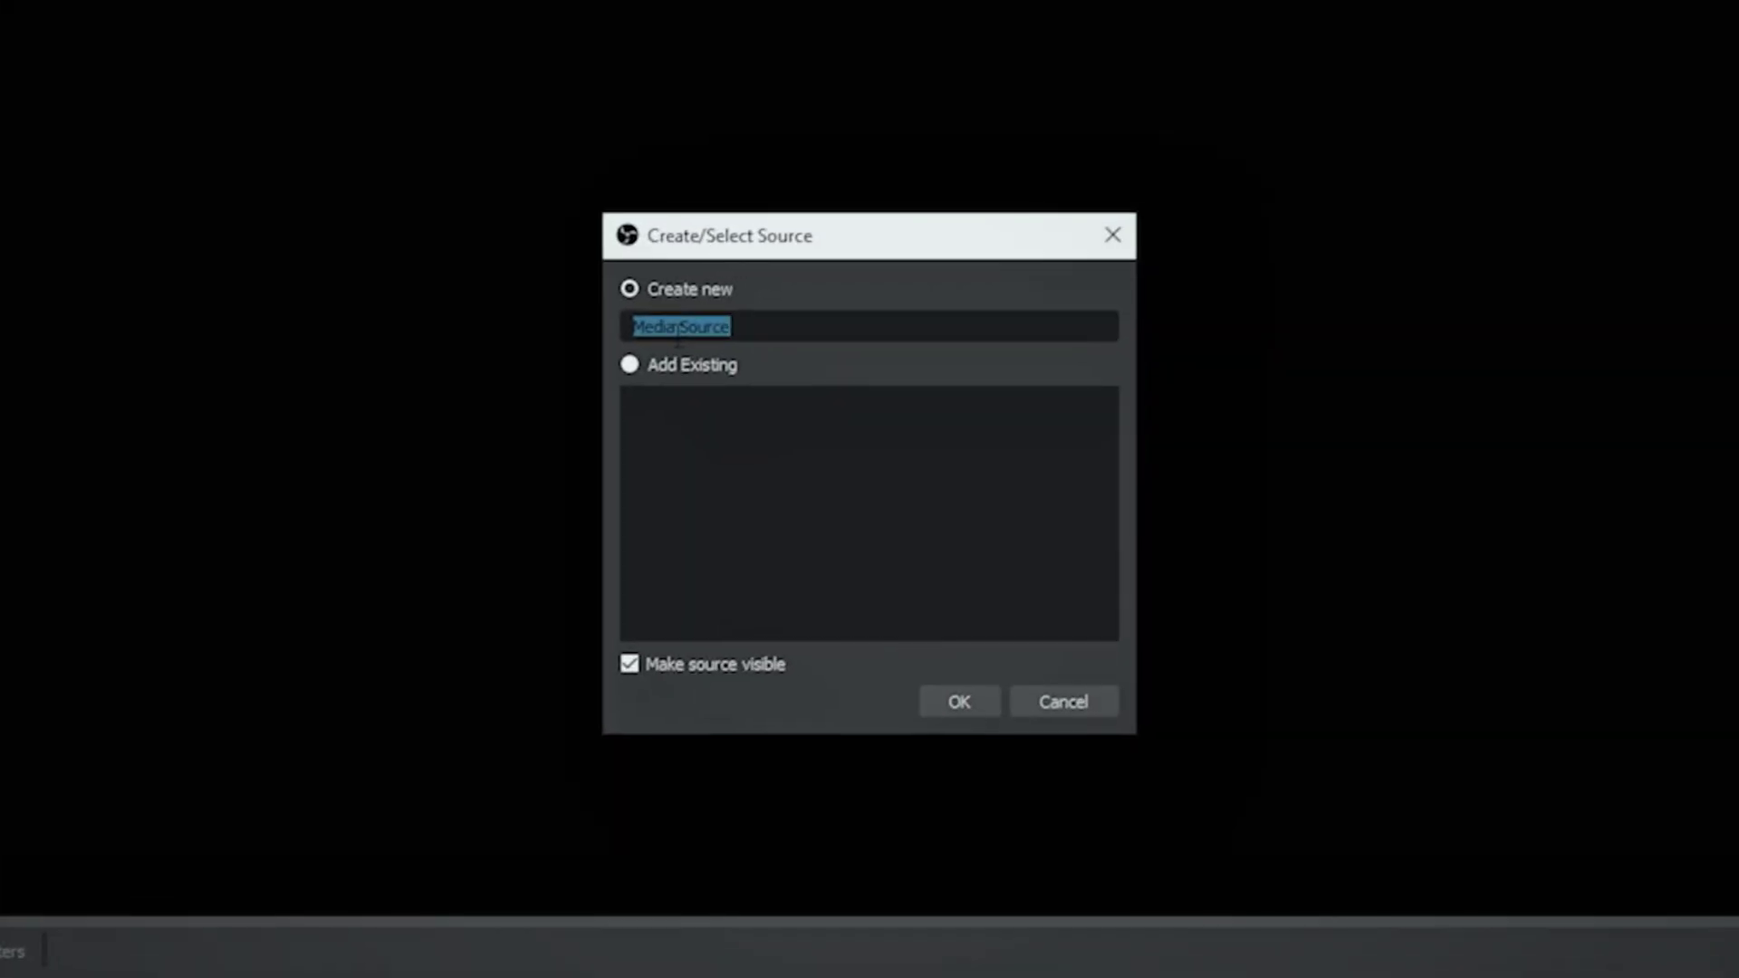
left_click(955, 702)
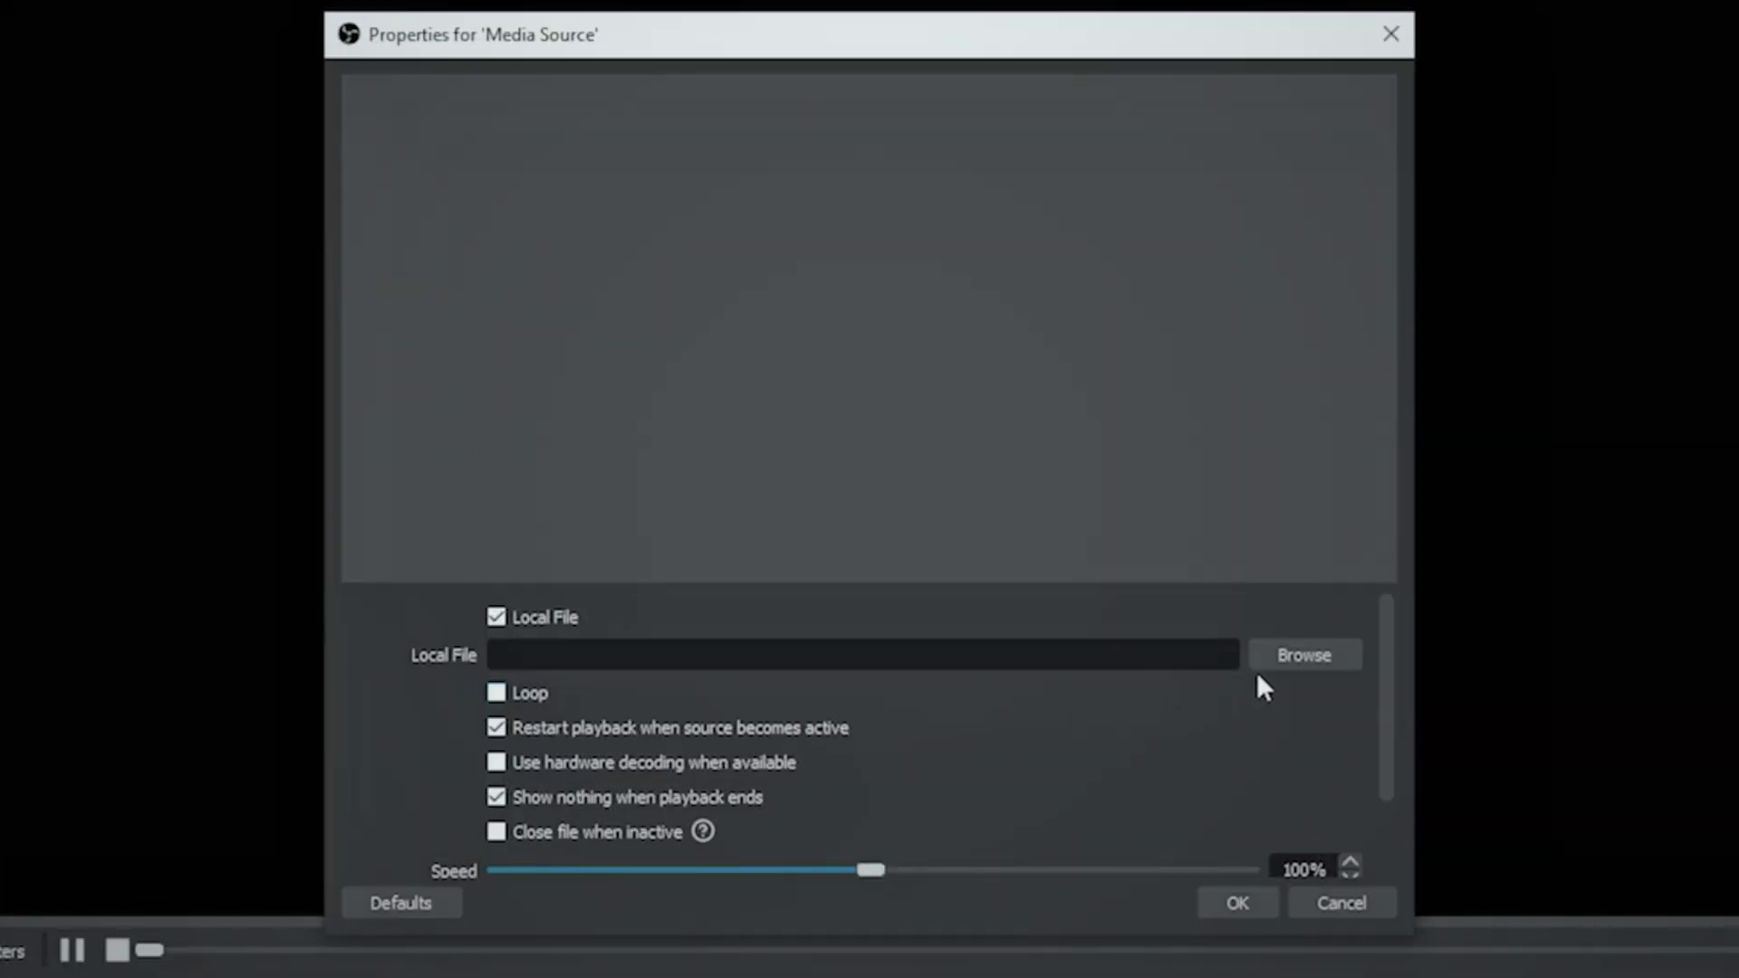
left_click(1292, 655)
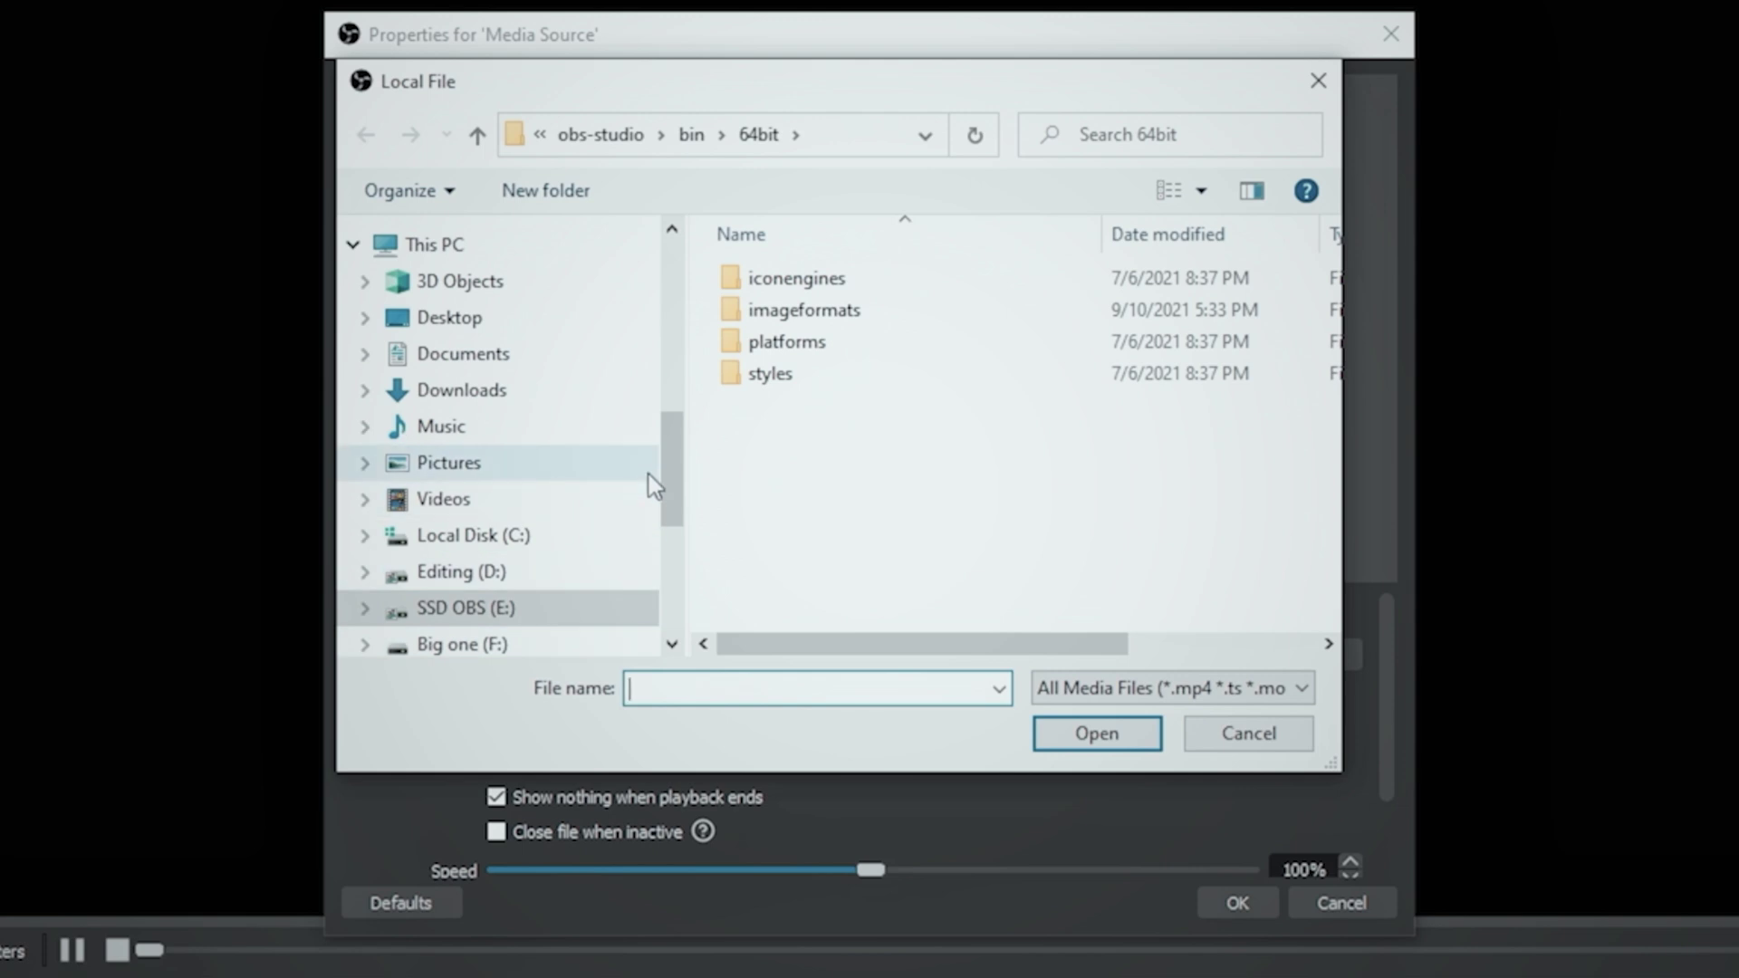
scroll(661, 518, "down", 2)
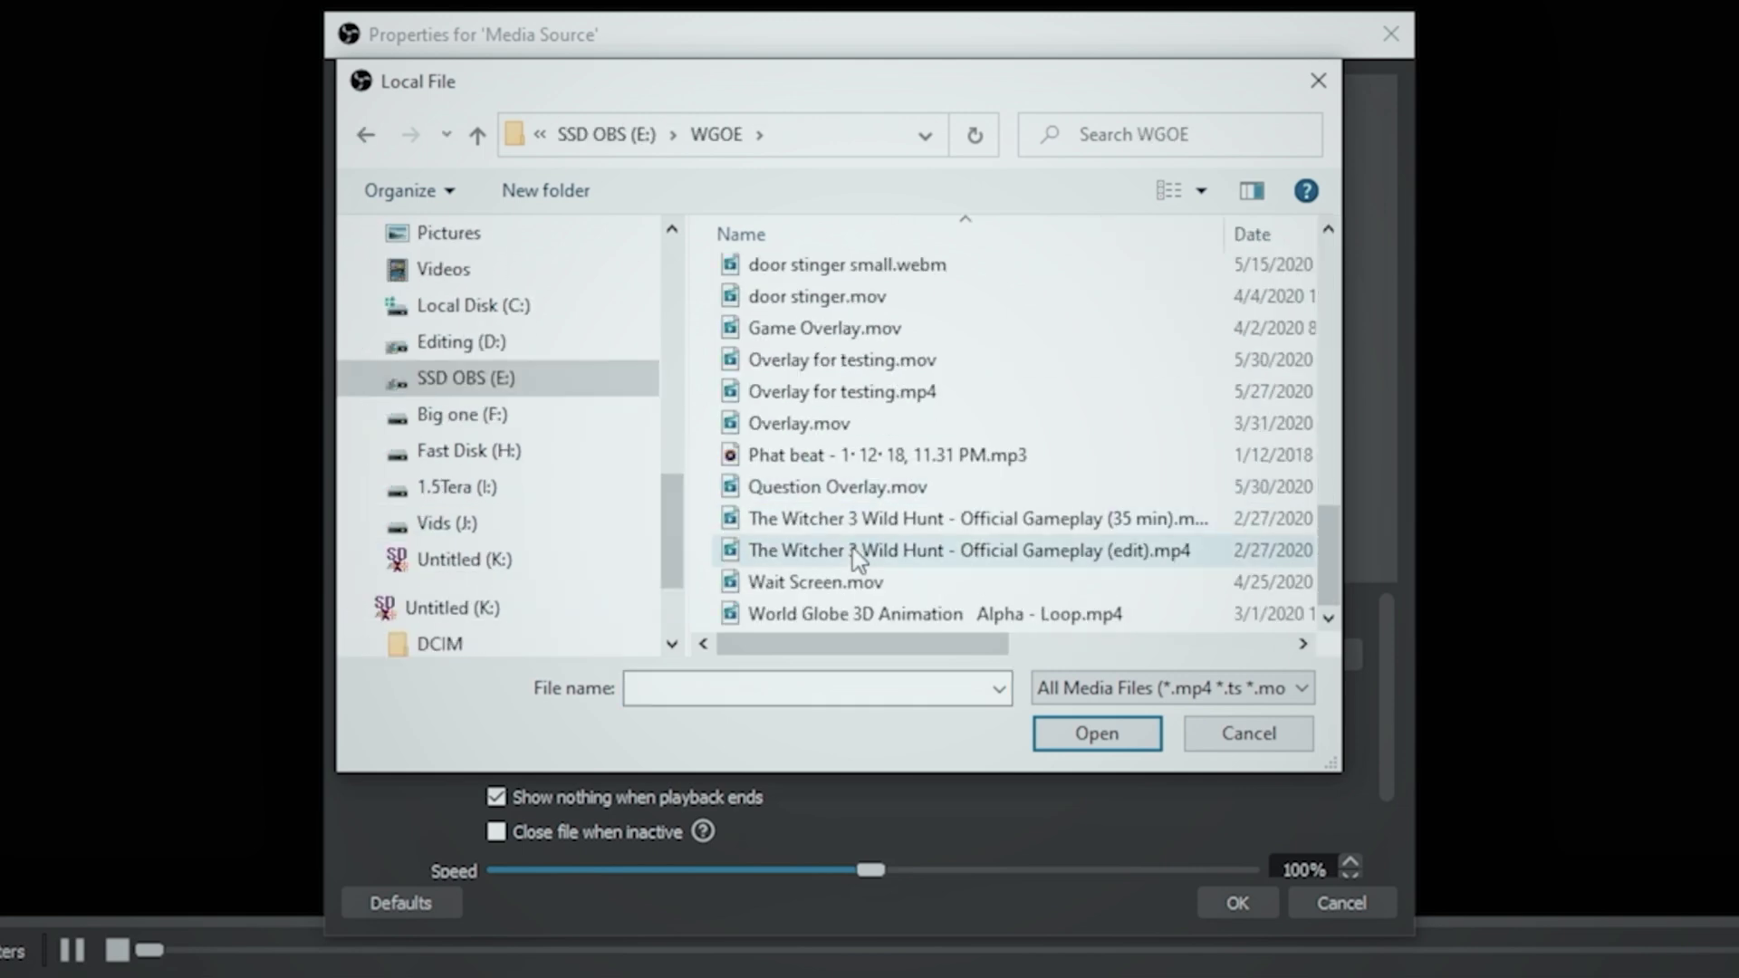
left_click(857, 552)
left_click(1097, 733)
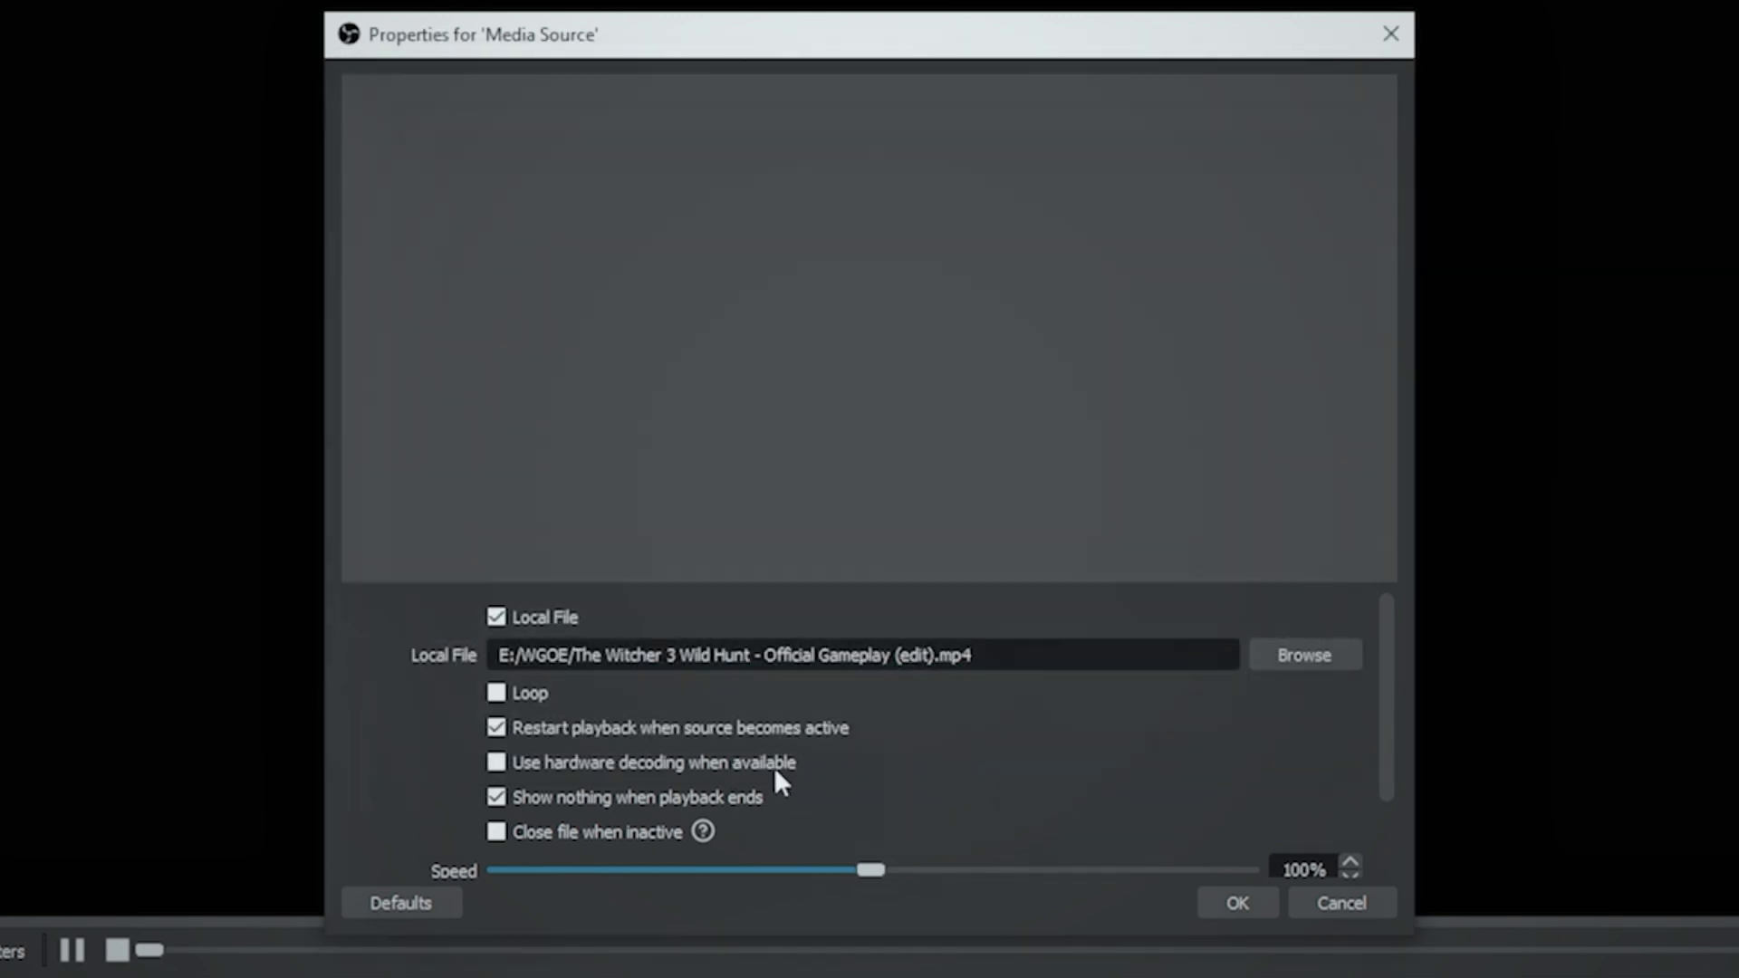
left_click(500, 693)
left_click(1252, 909)
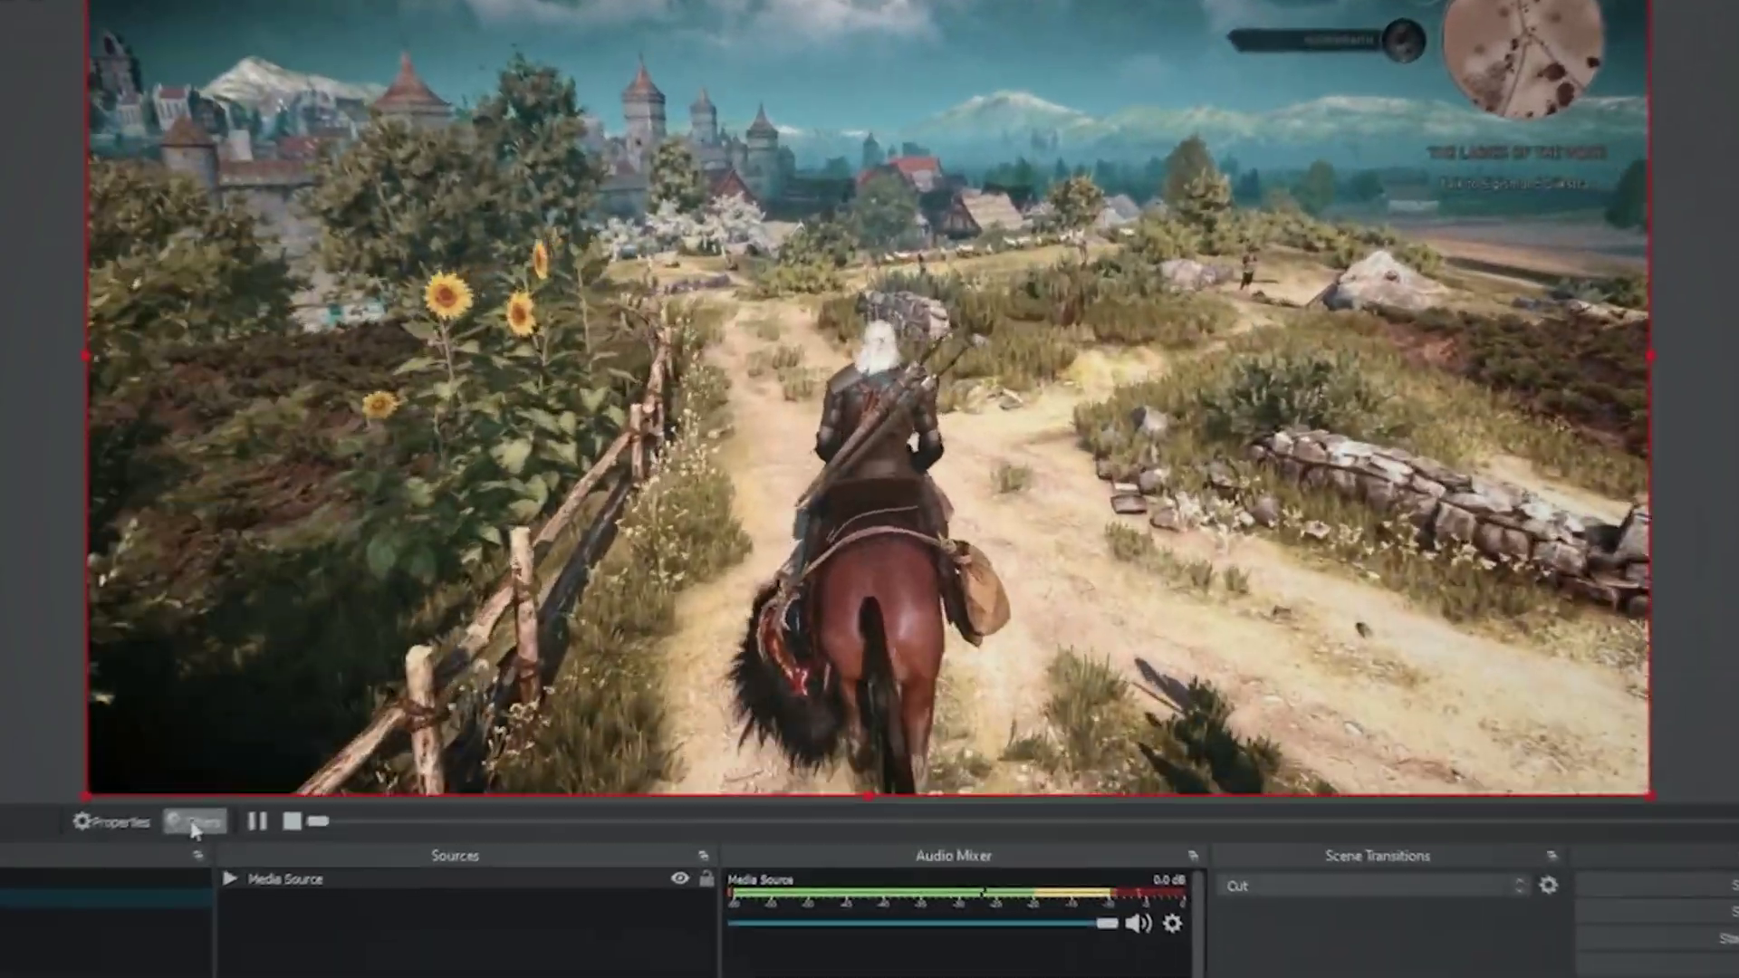
Step: Check the media source's filters, then pause and resume the gameplay video
left_click(195, 822)
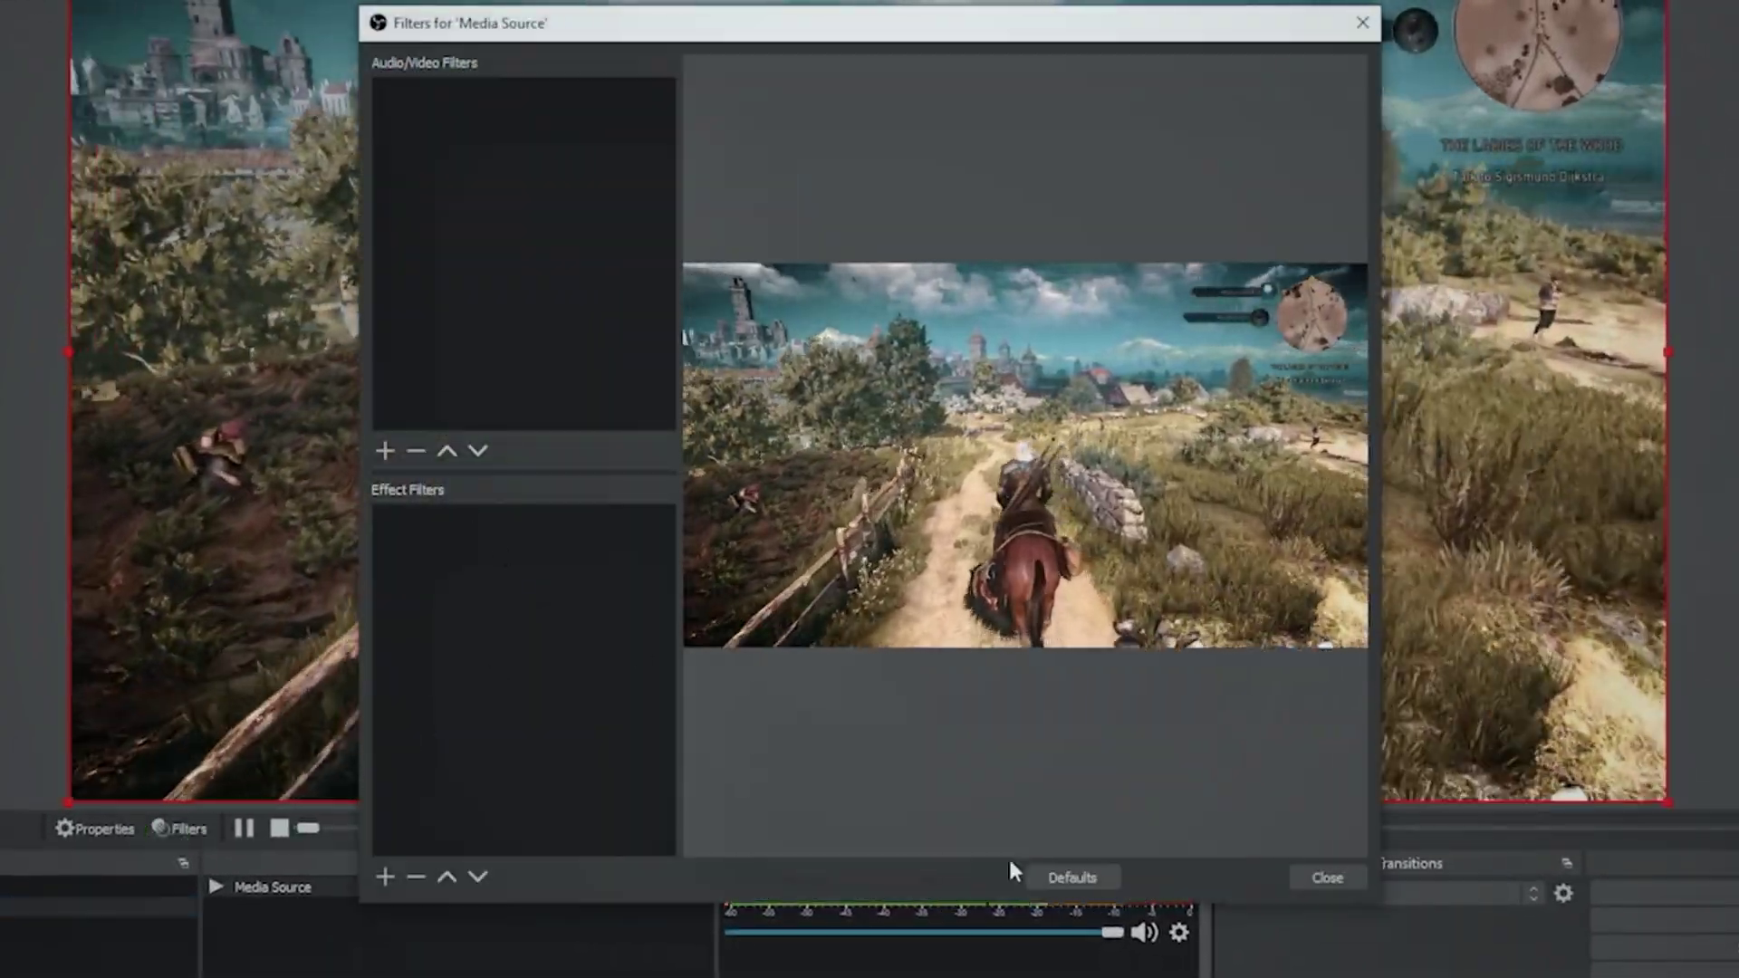
key("Escape")
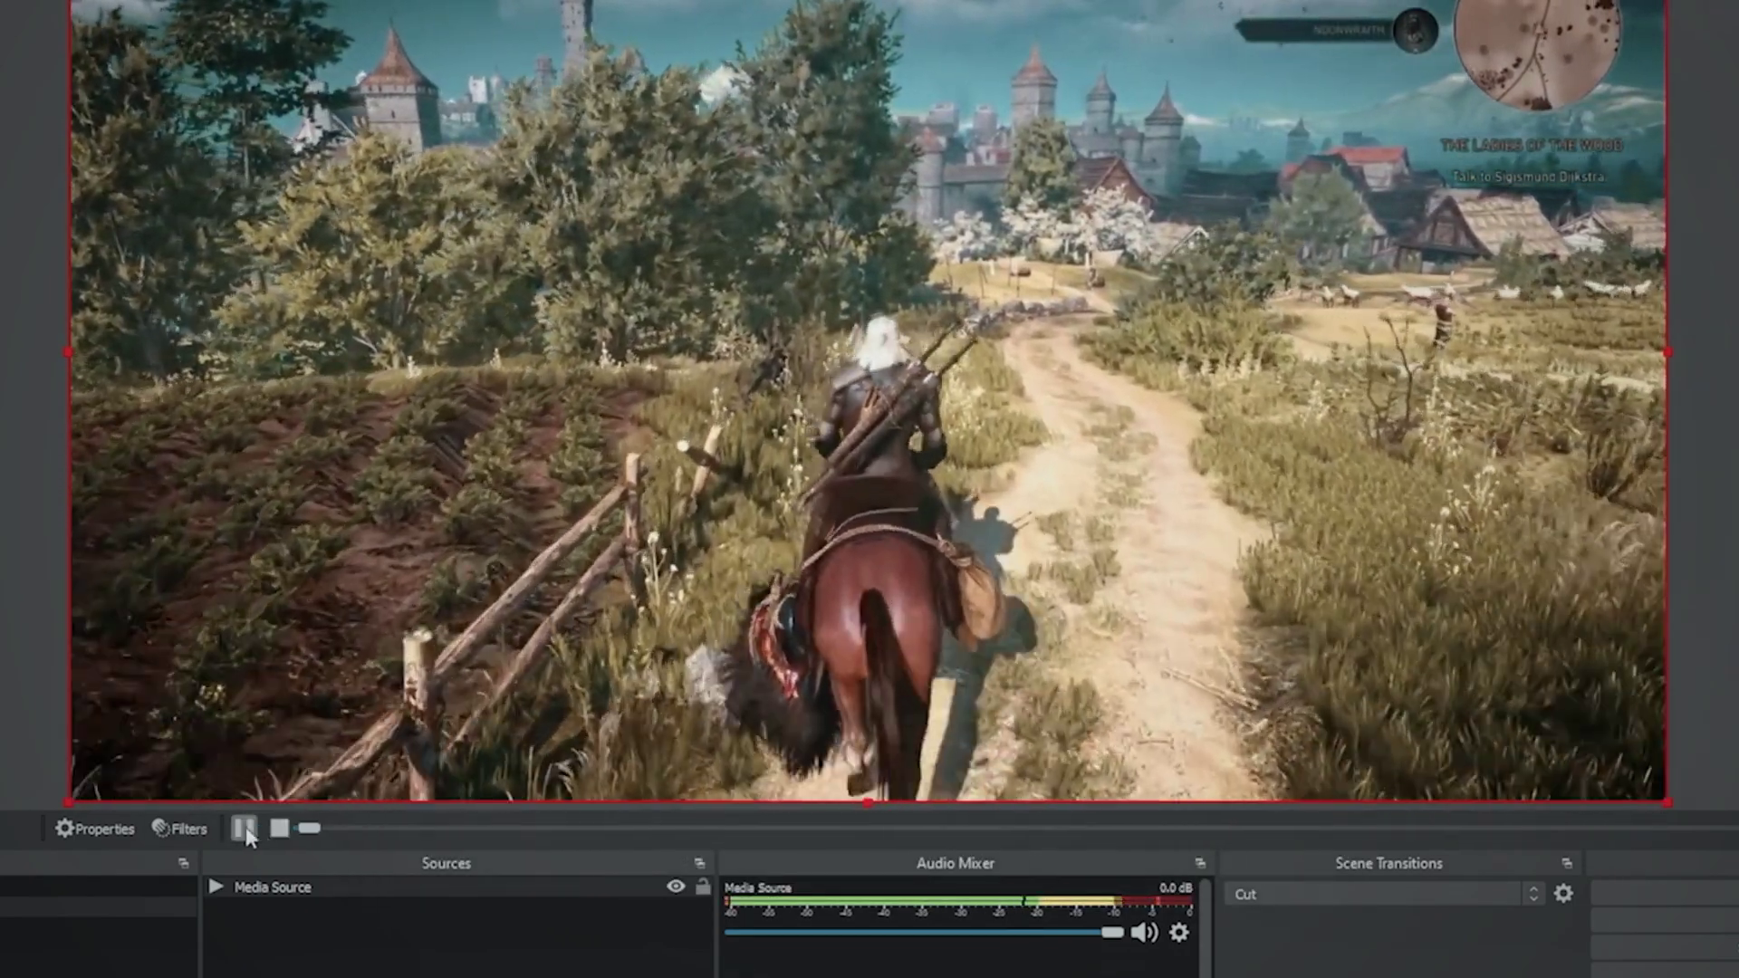
left_click(244, 829)
left_click(245, 828)
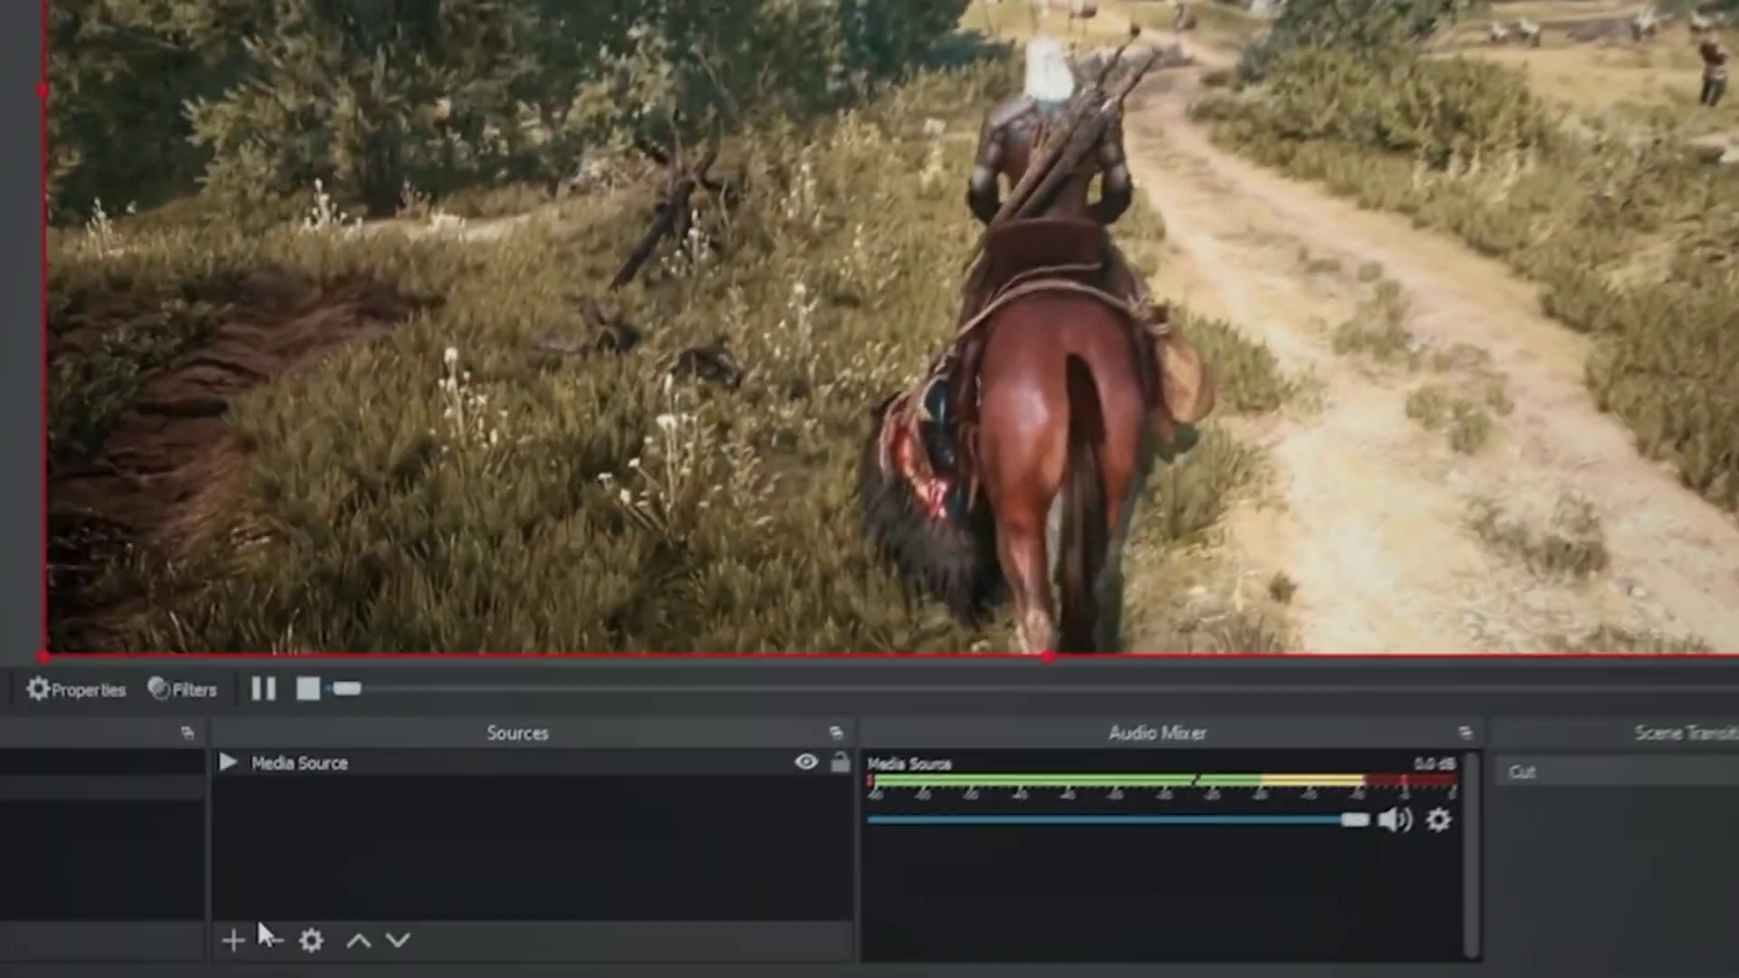
left_click(237, 933)
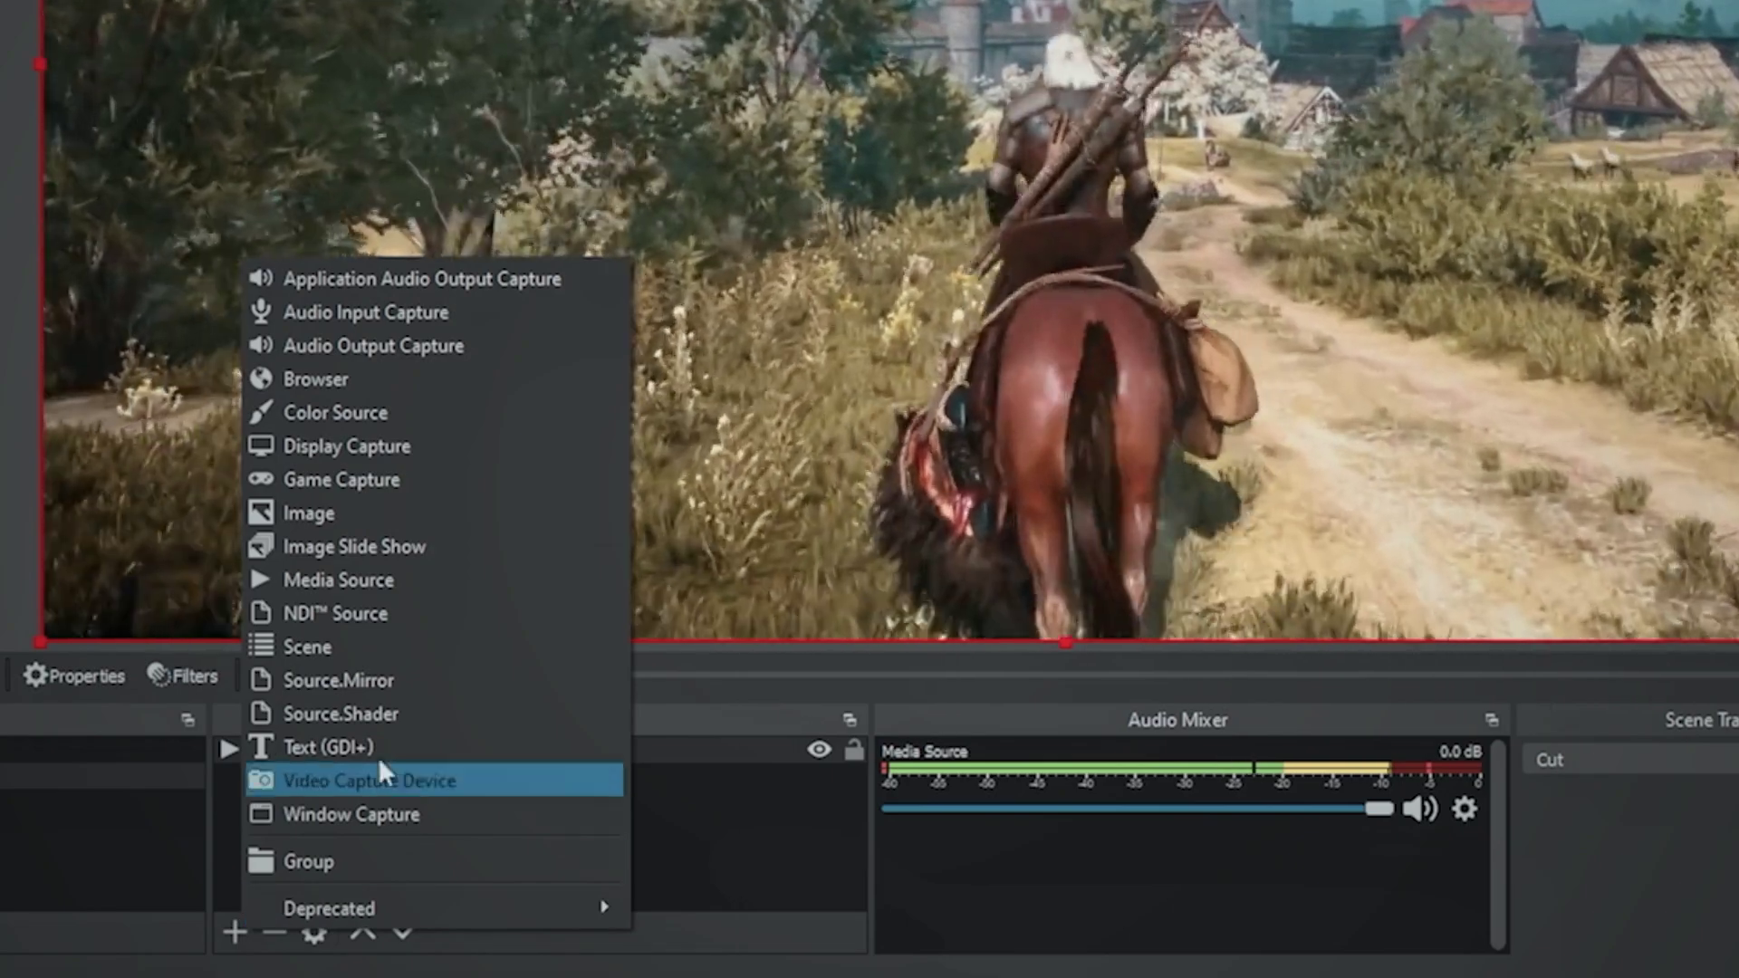
key("Escape")
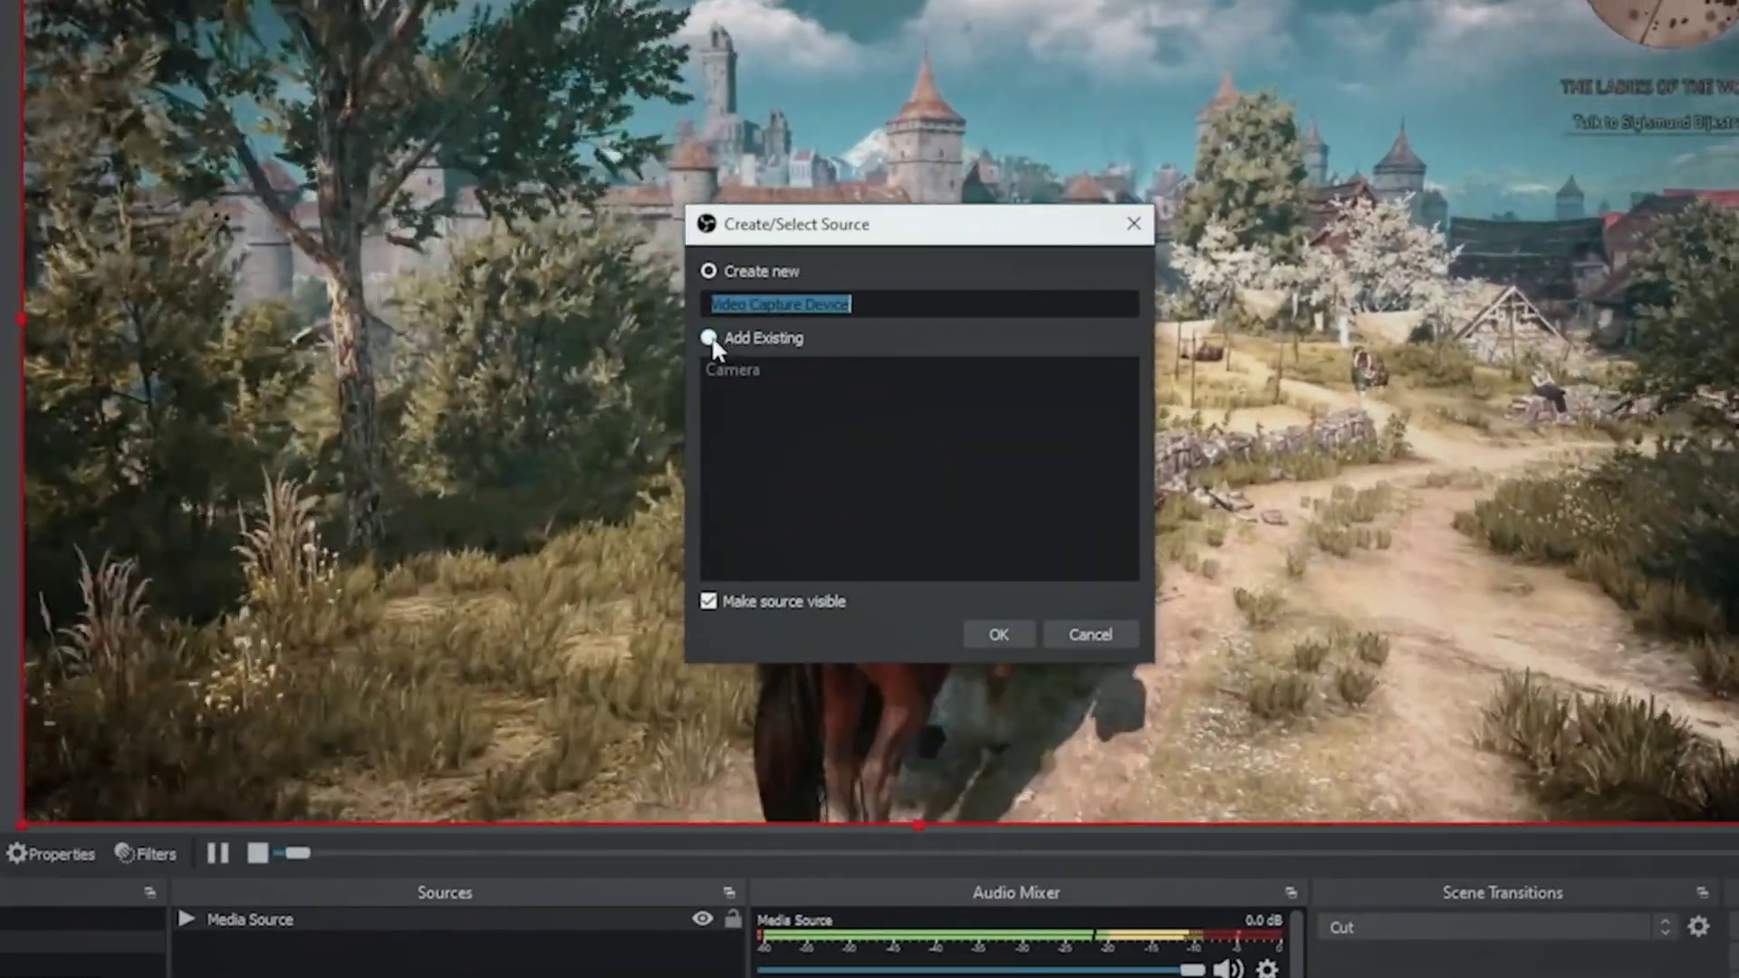
left_click(709, 338)
left_click(726, 370)
left_click(996, 634)
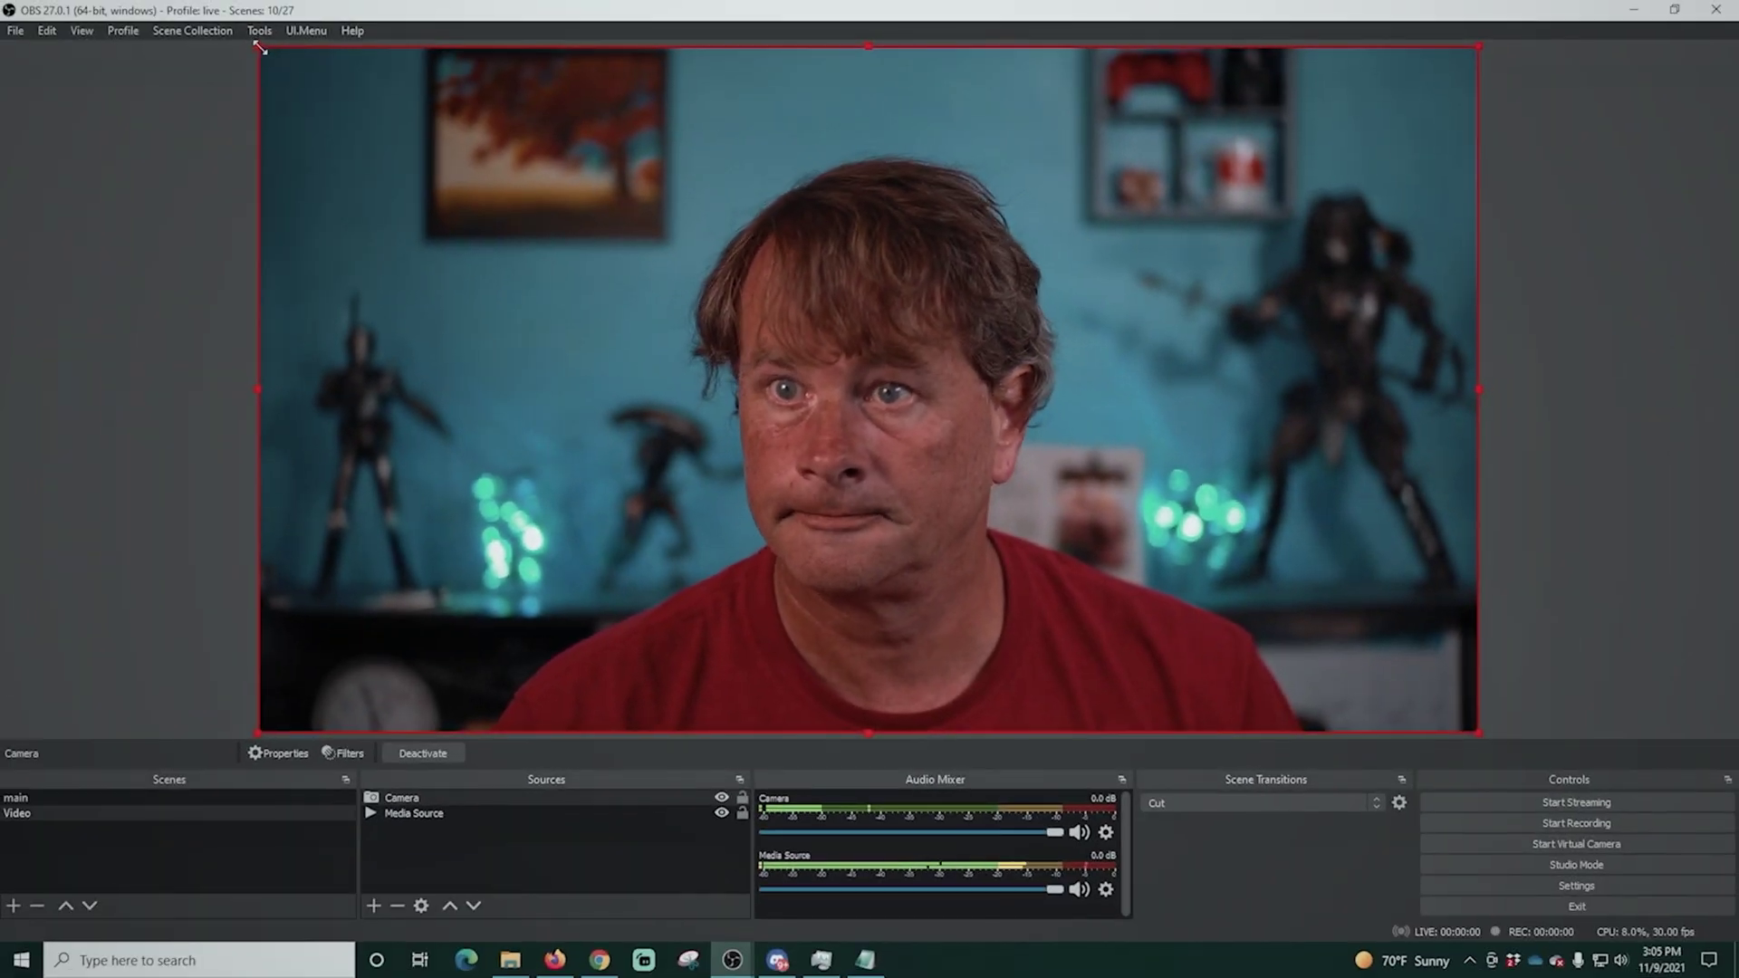
left_click_drag(263, 48, 1231, 594)
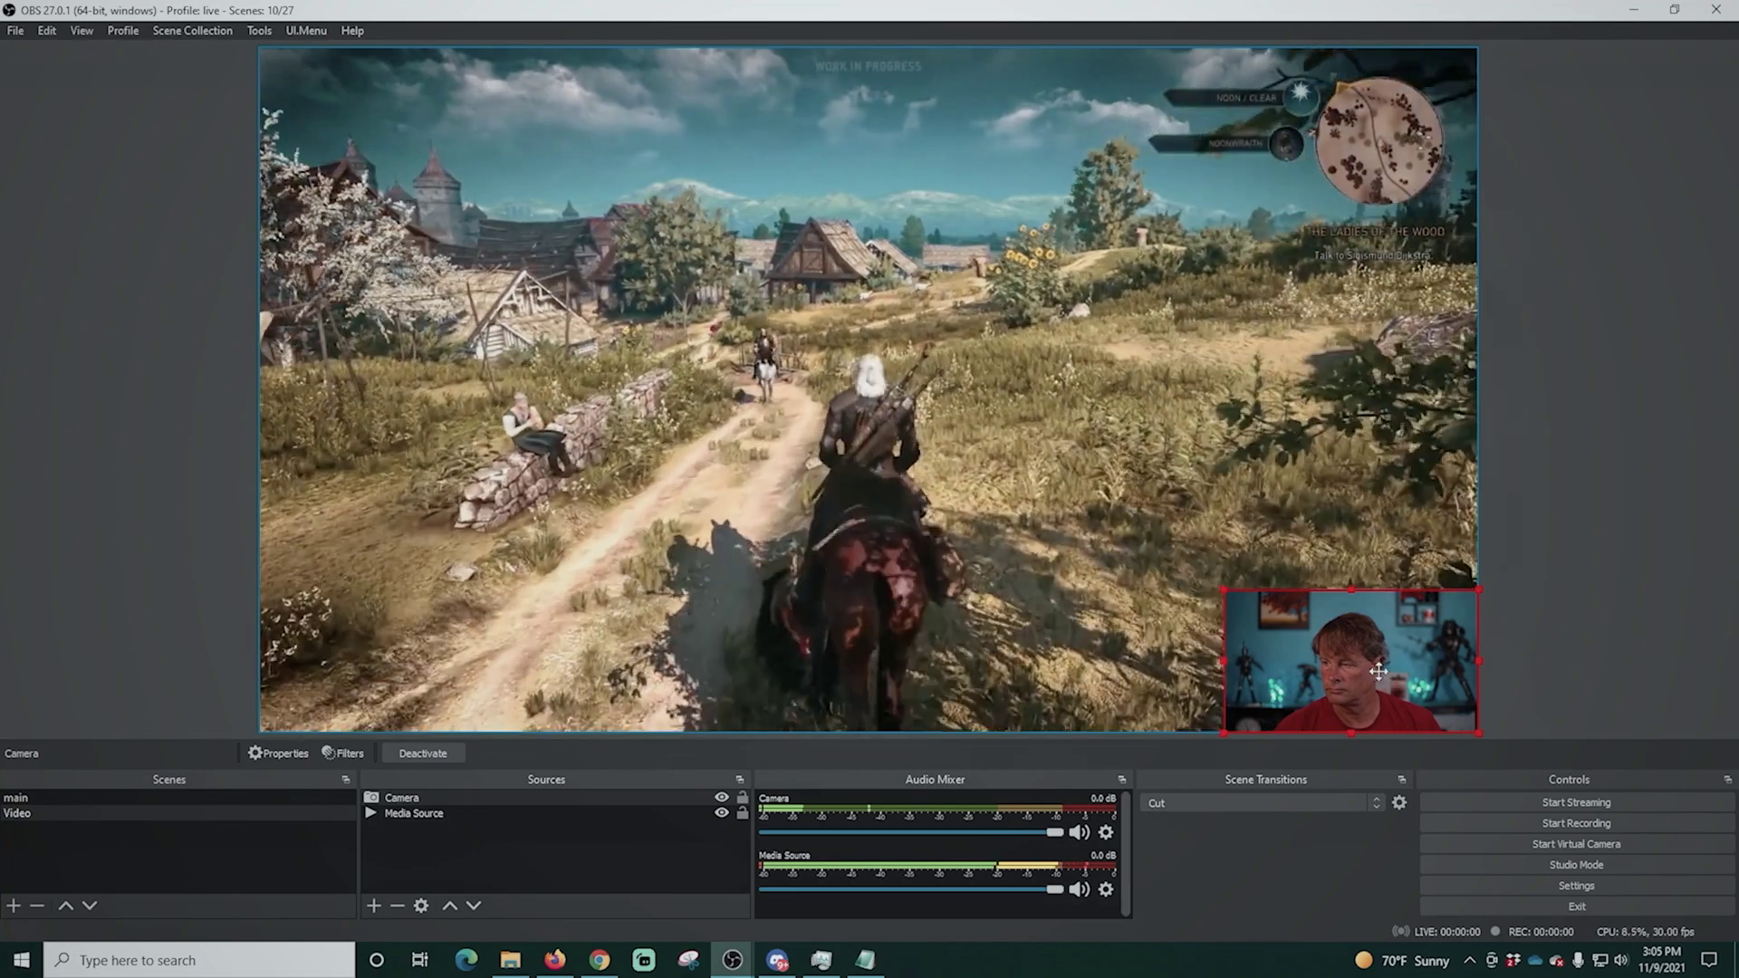
left_click_drag(1378, 671, 488, 626)
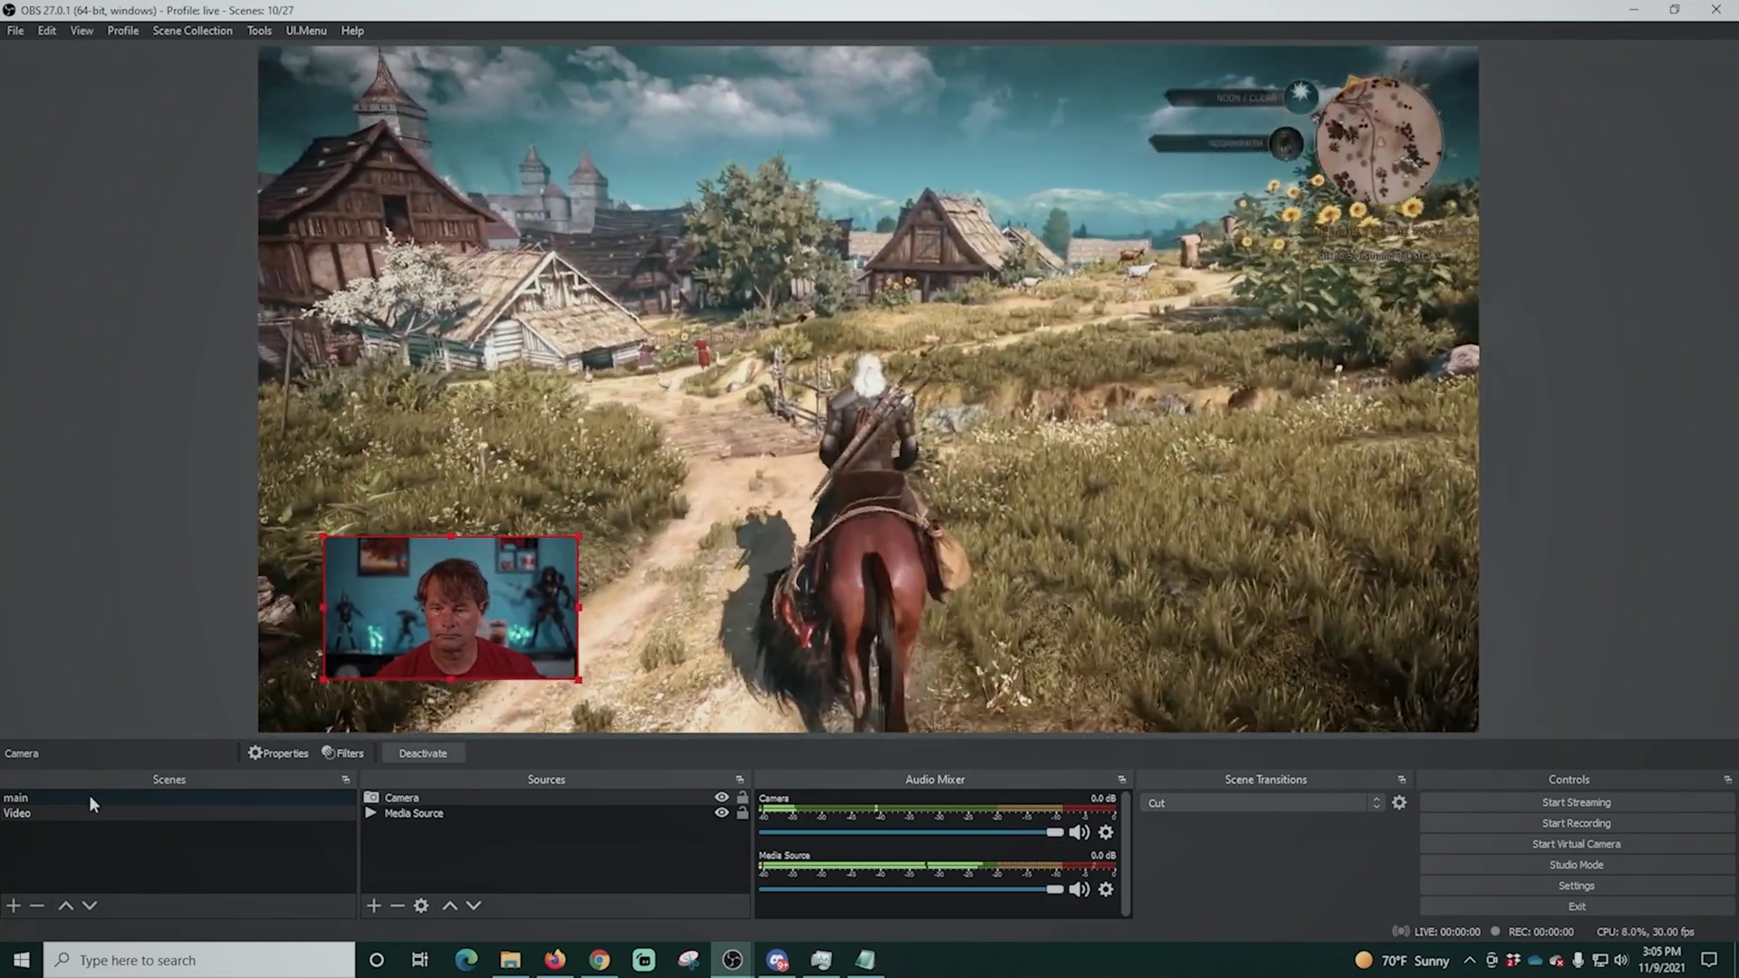
left_click(91, 797)
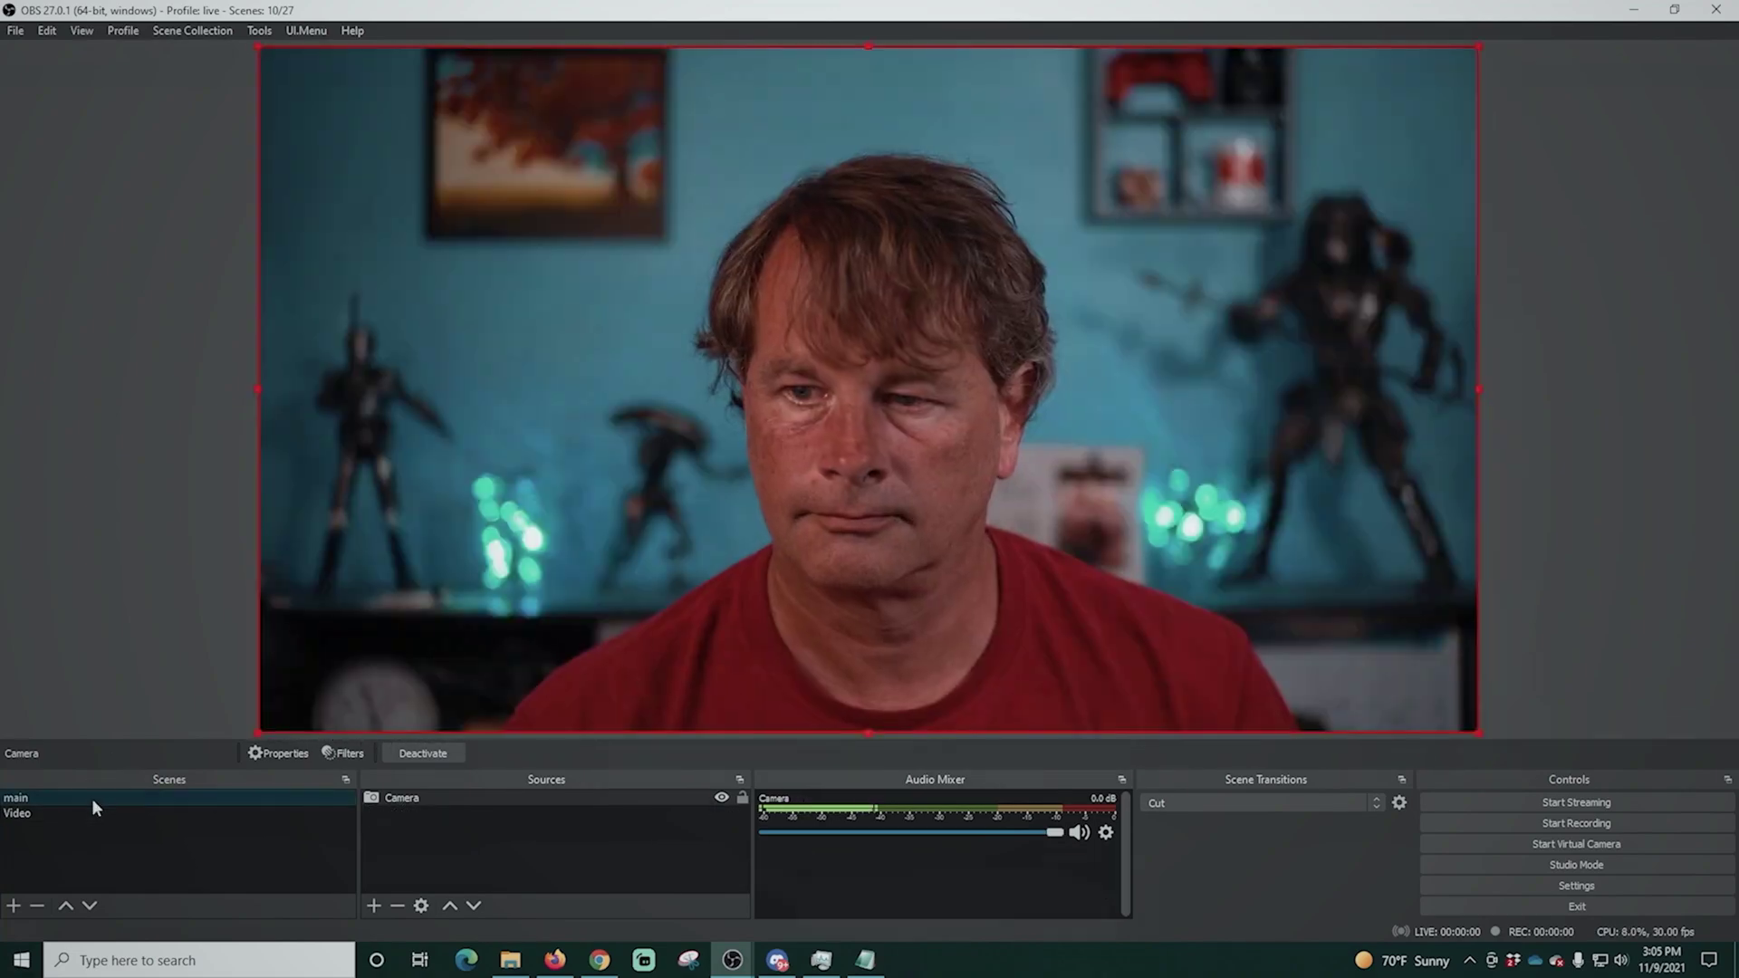
left_click(91, 812)
left_click(96, 797)
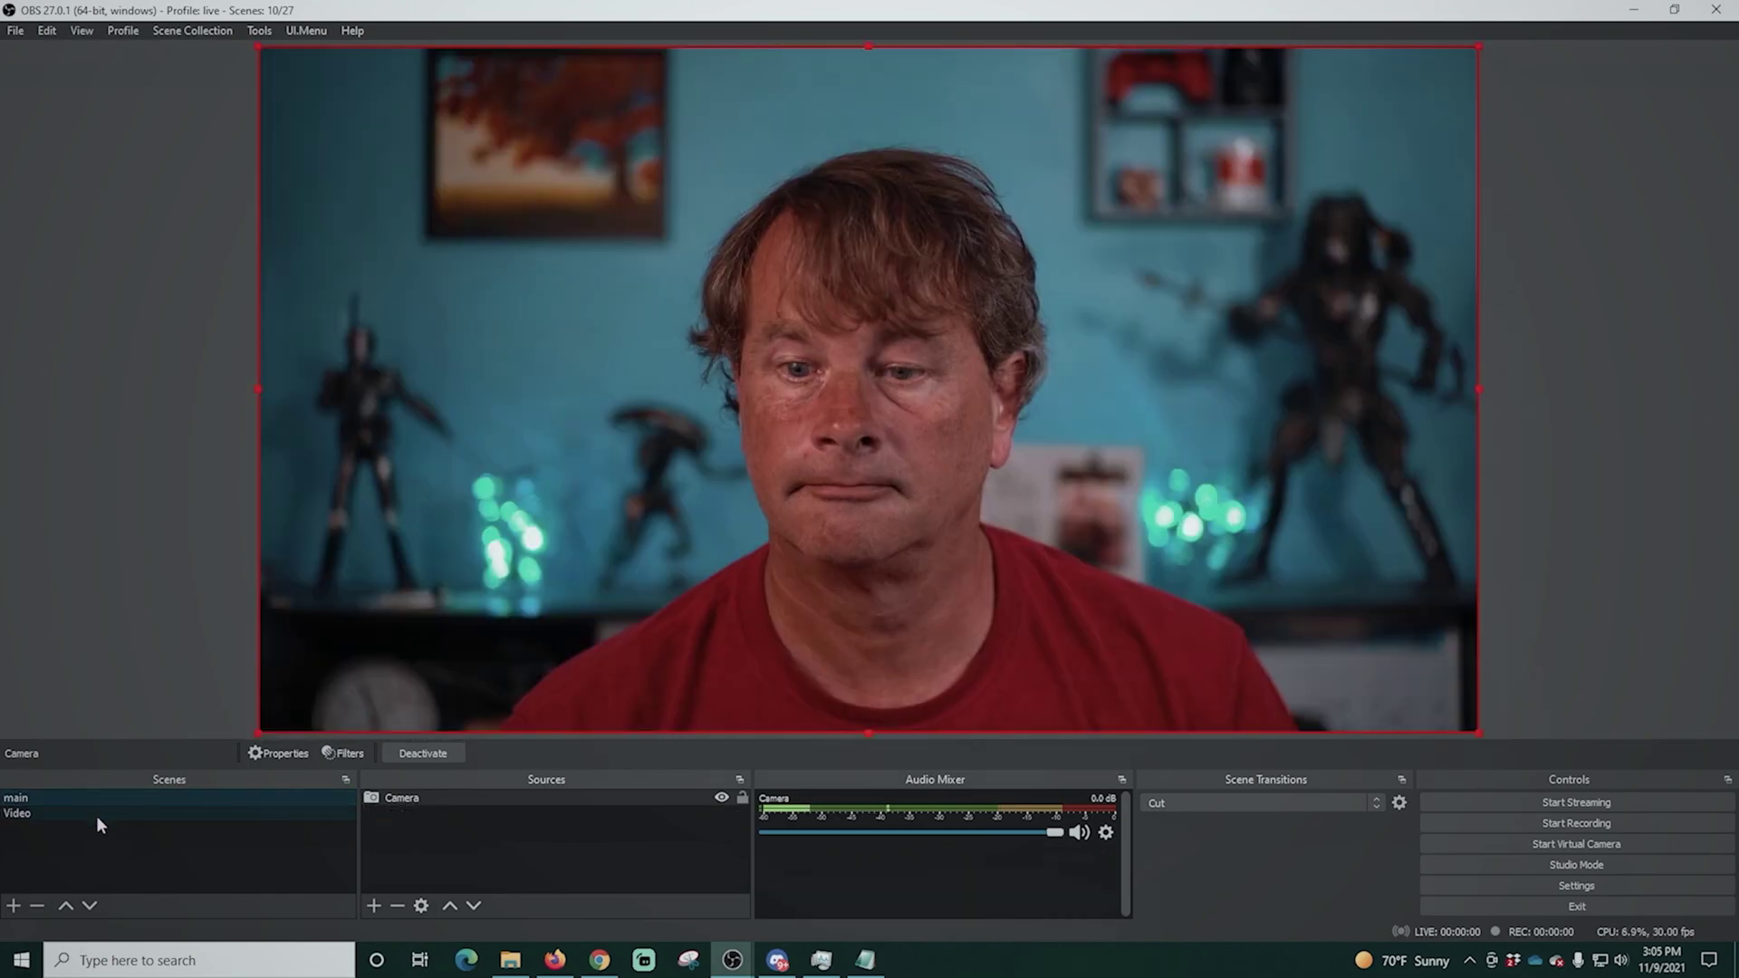
left_click(96, 814)
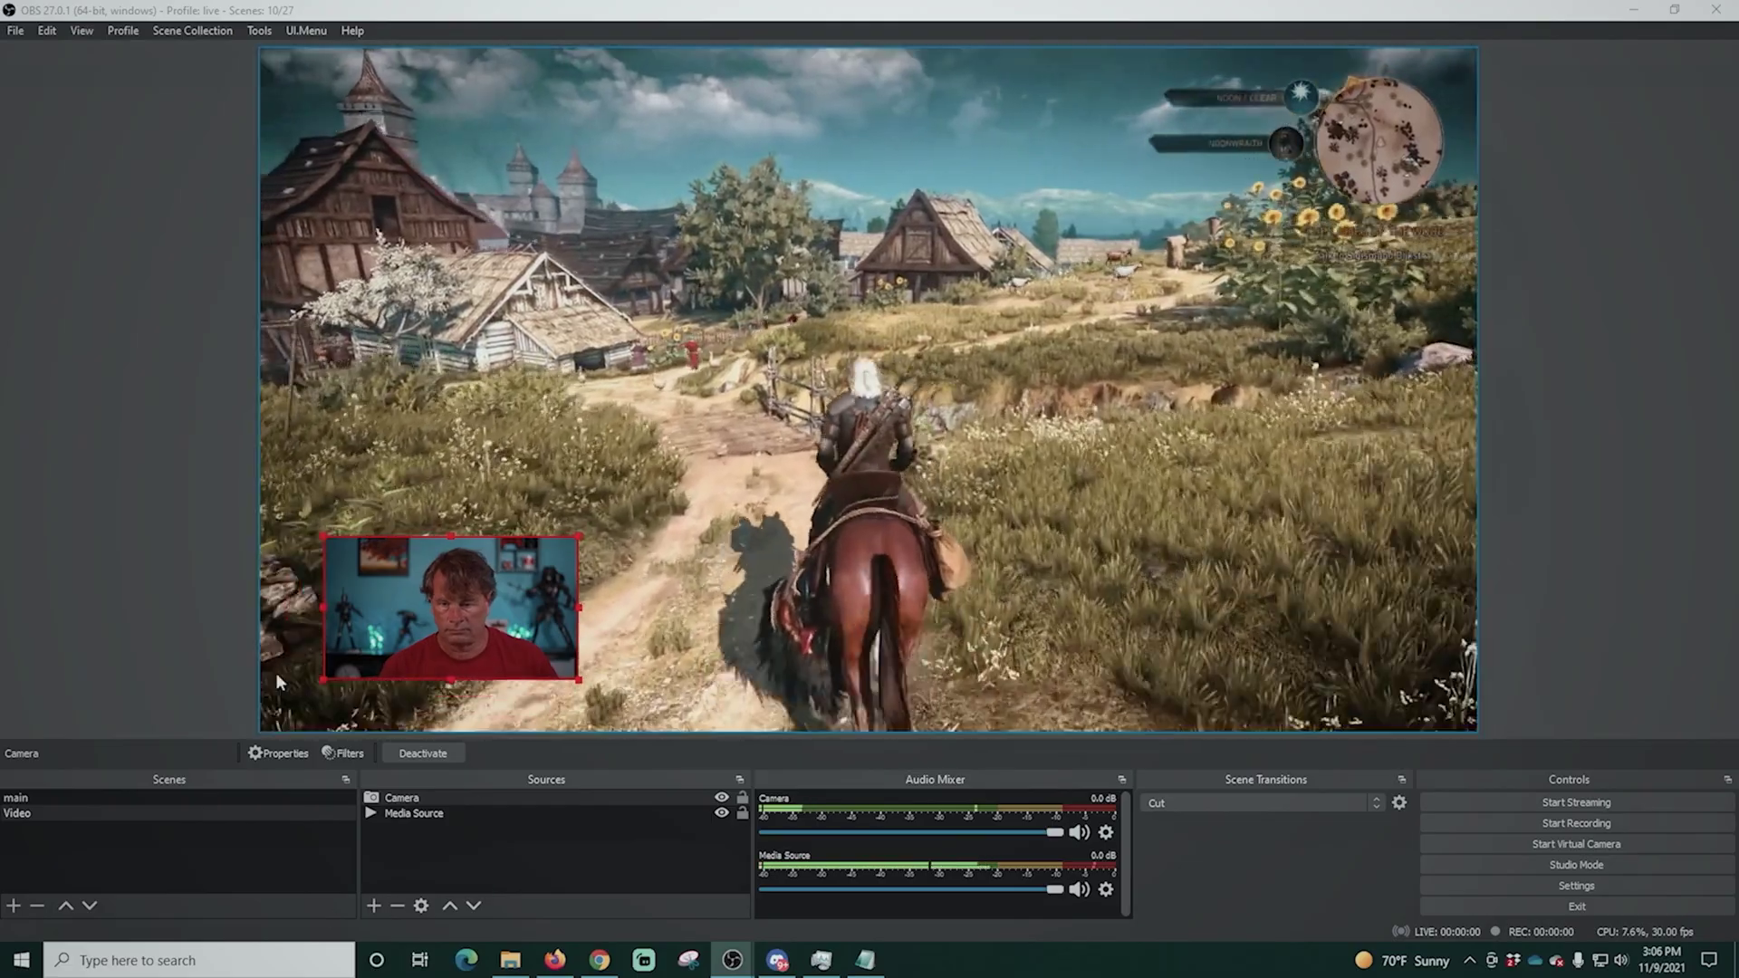
Step: Create a new scene named 'Display'
left_click(14, 906)
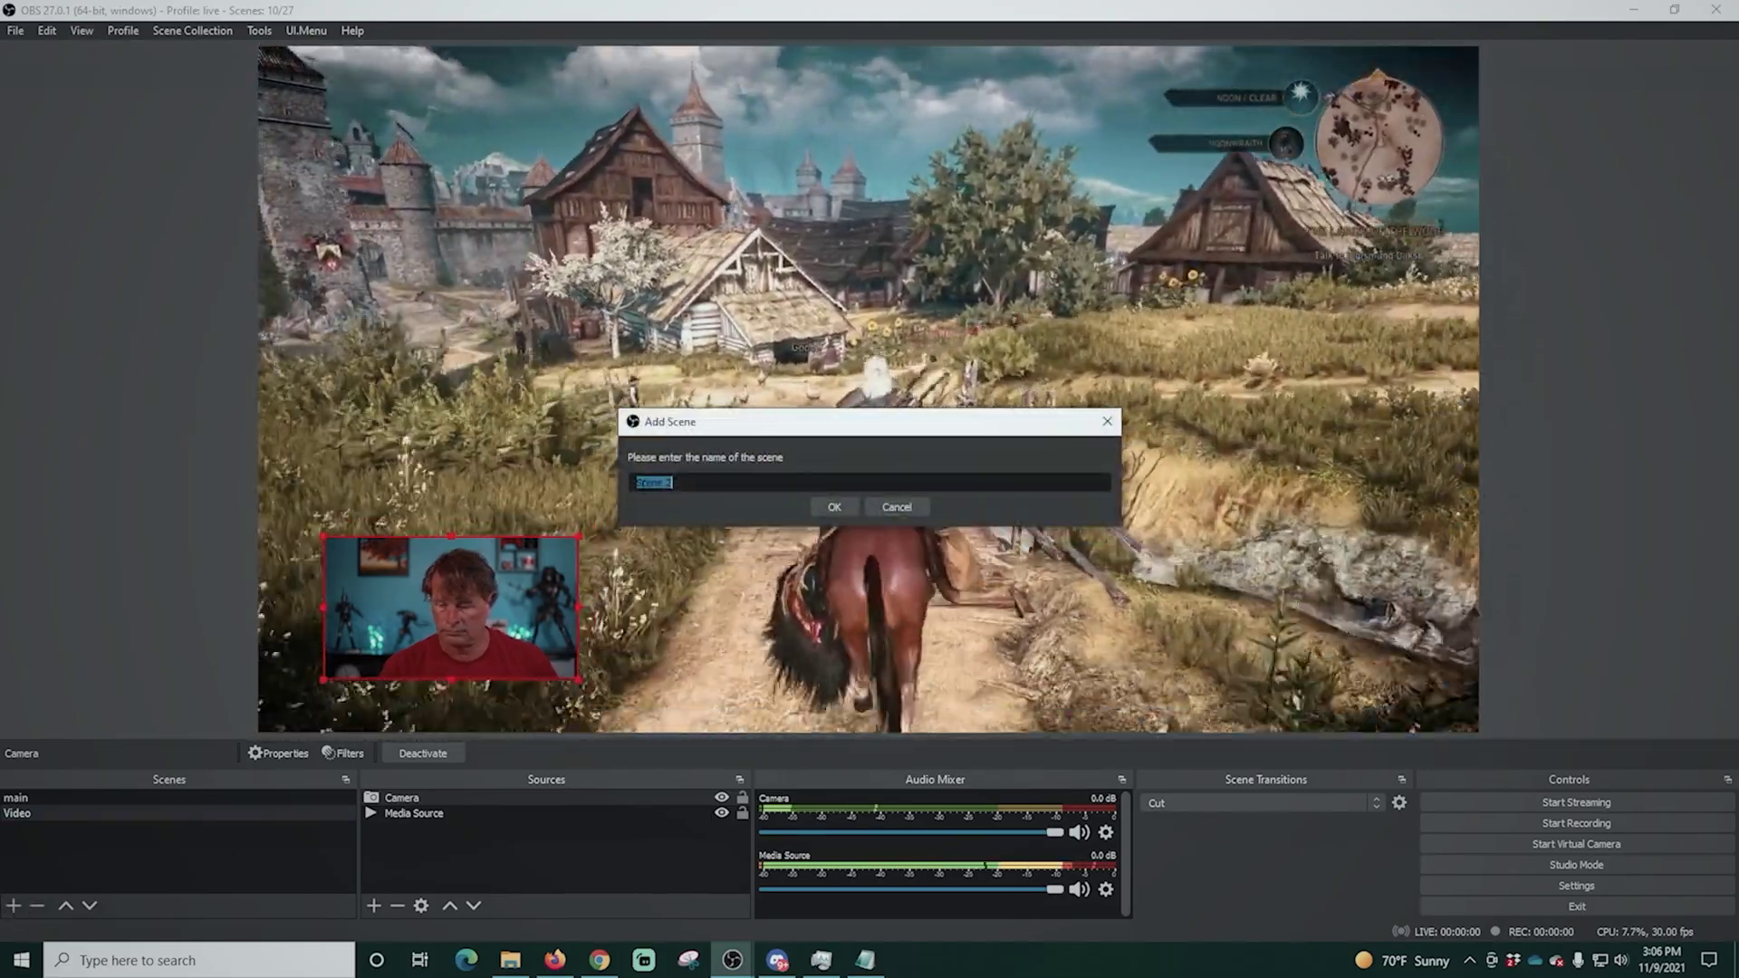
type("Displa")
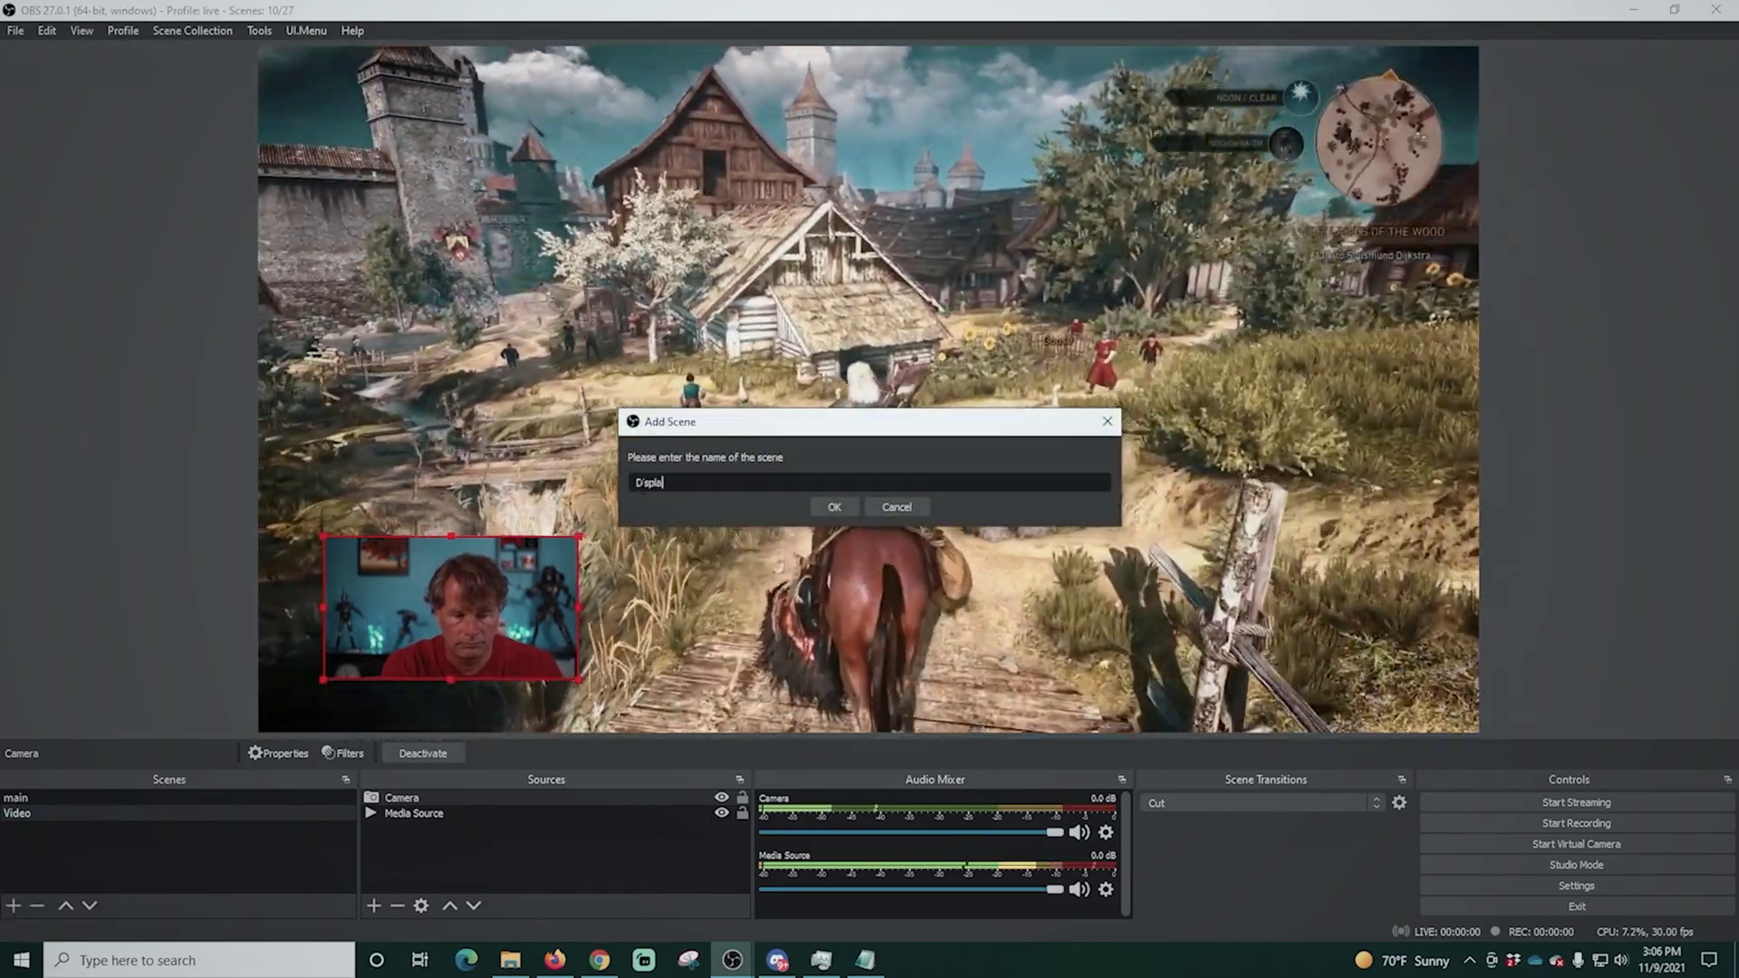
type("y")
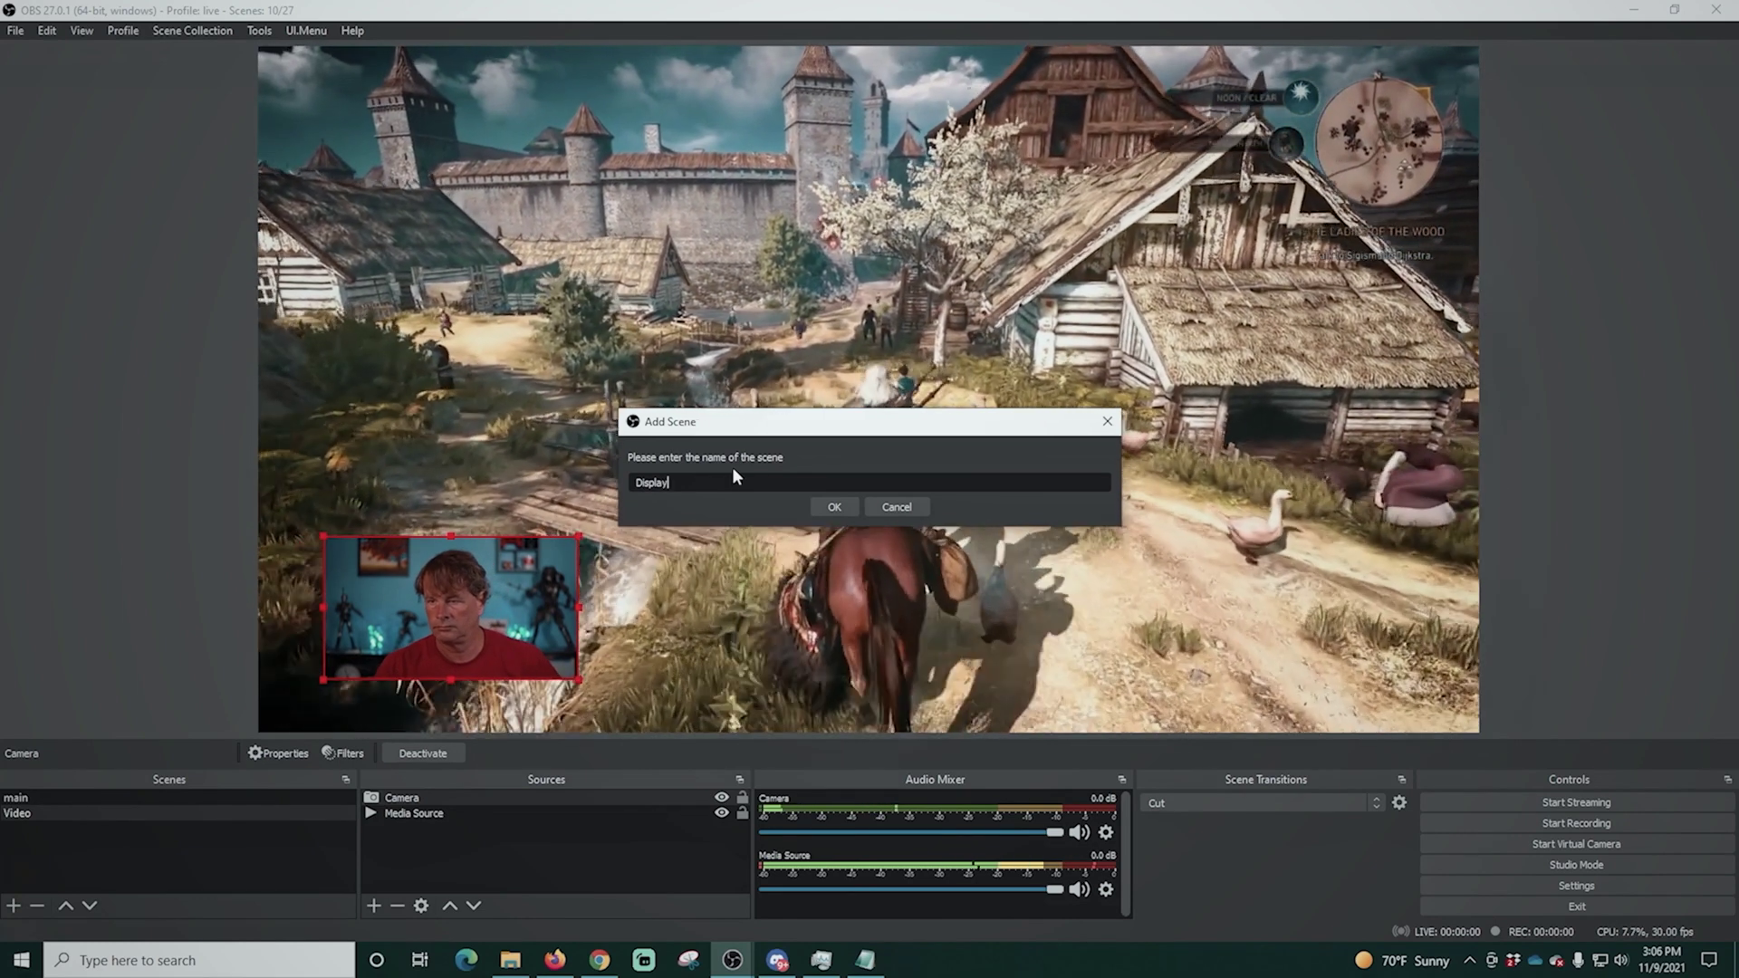
left_click(822, 505)
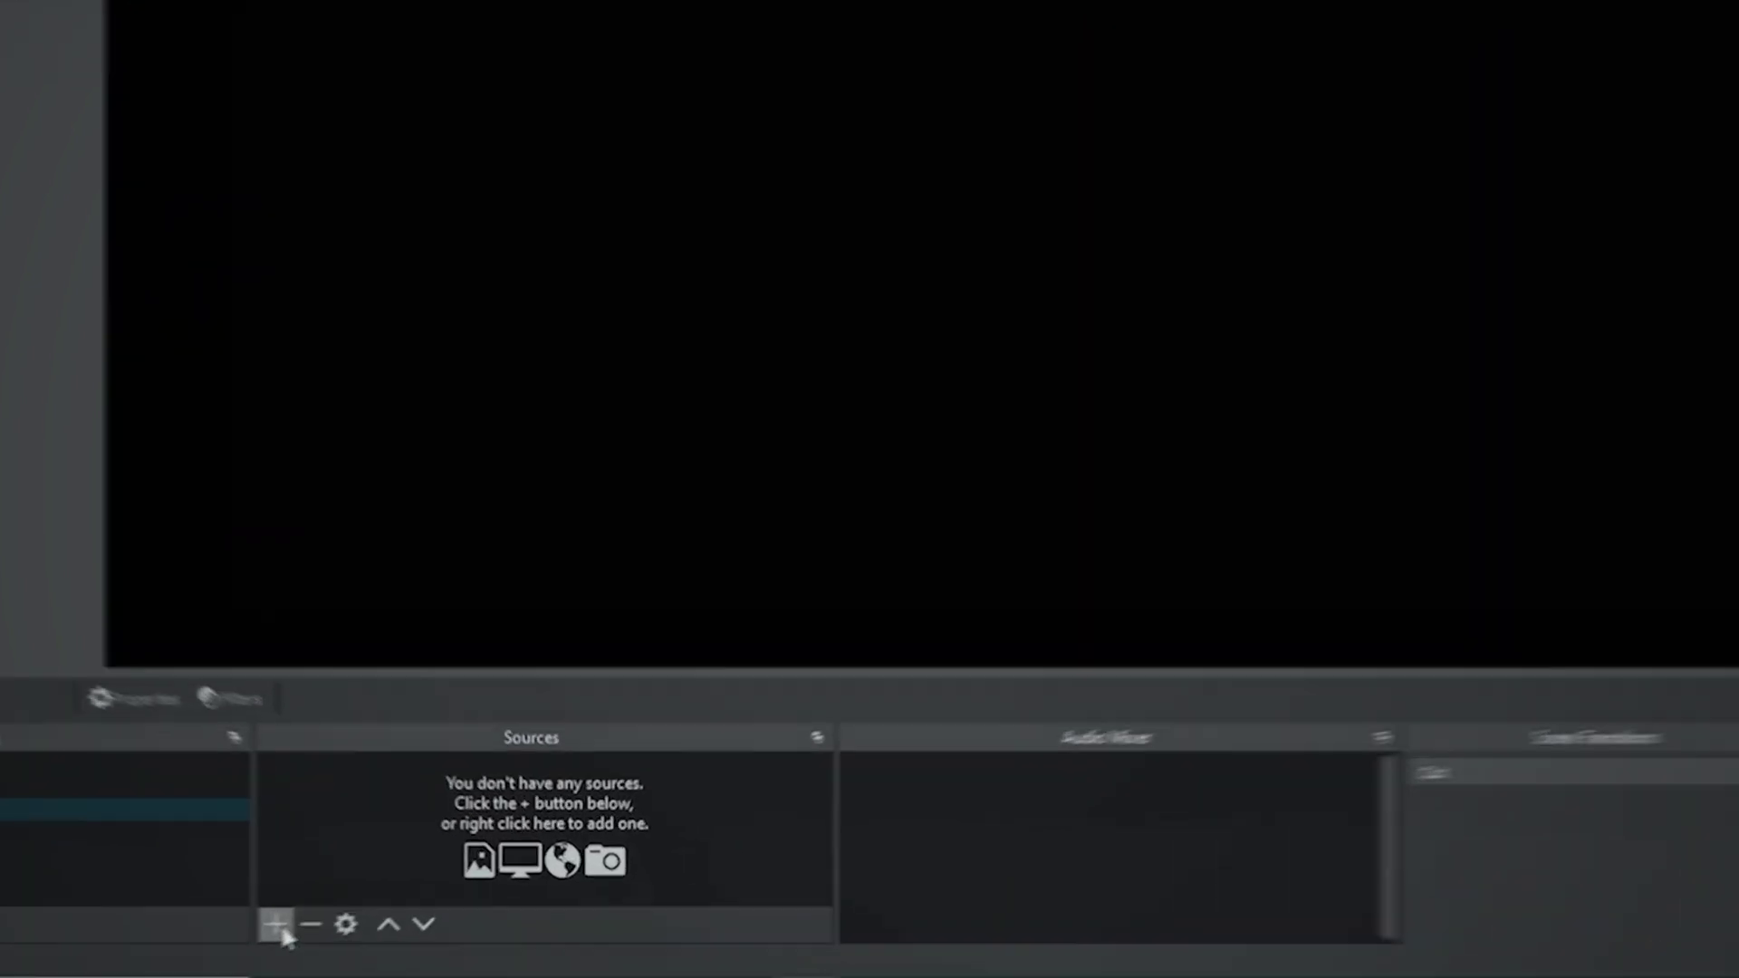
Step: Add a Display Capture of the whole screen and stretch it to fill the canvas
left_click(373, 904)
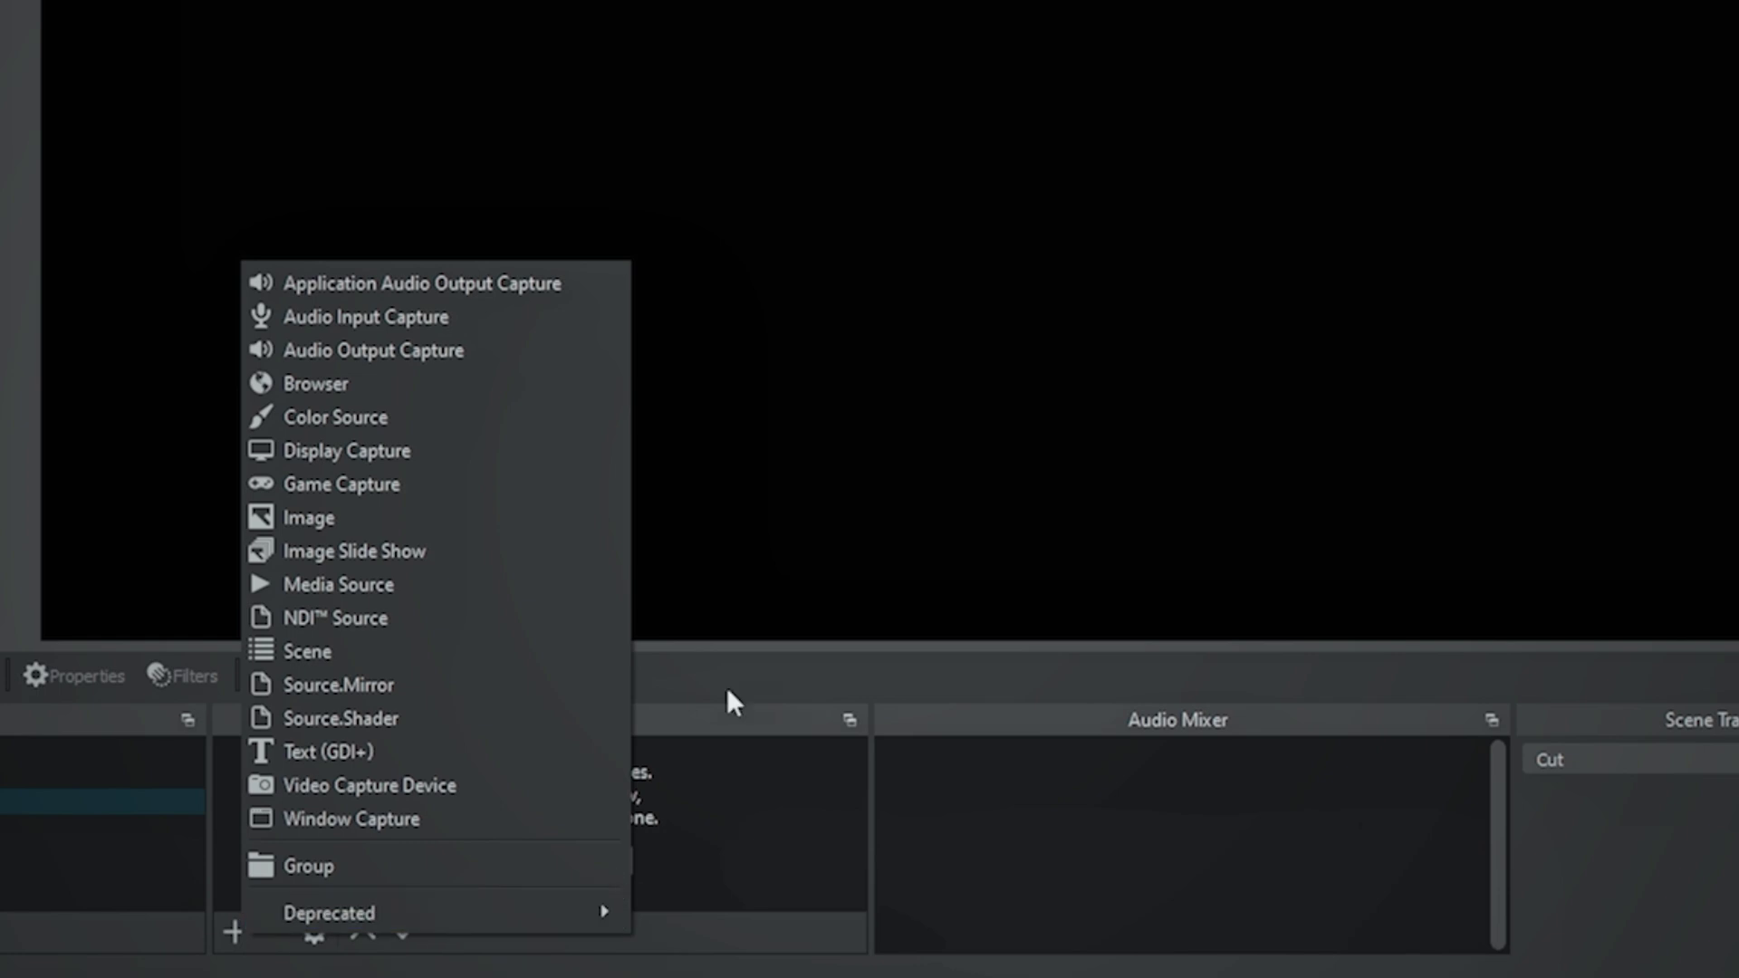
left_click(437, 451)
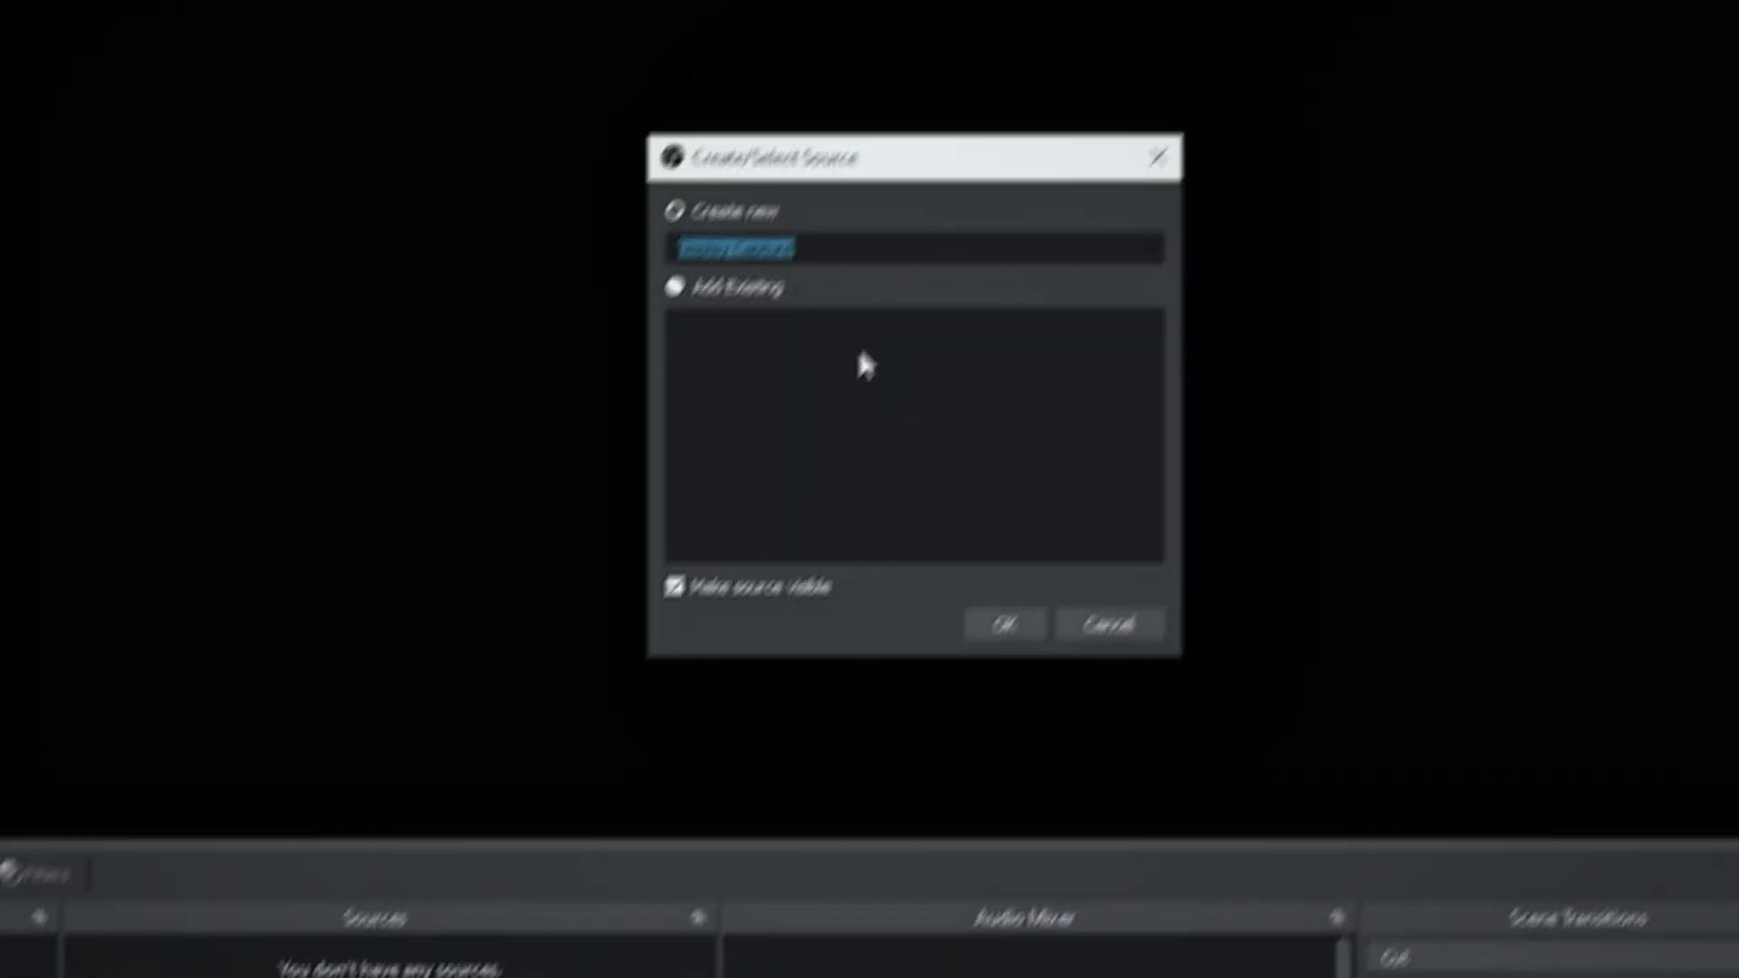
left_click(960, 684)
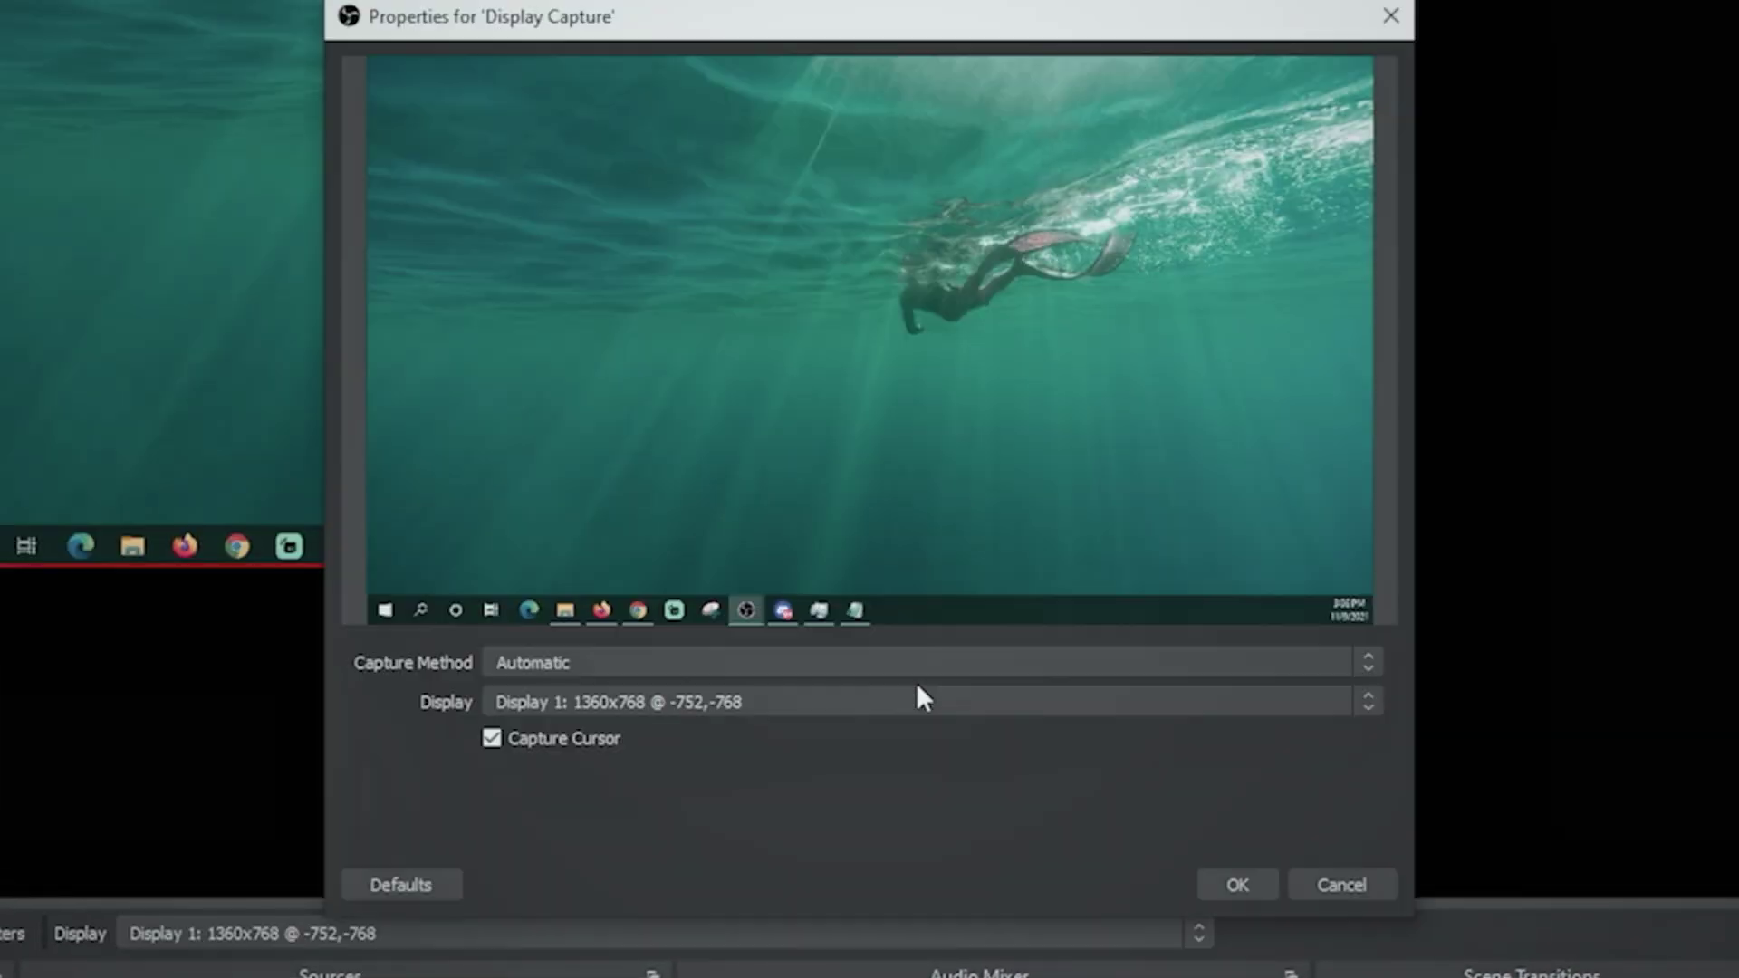
left_click(1232, 884)
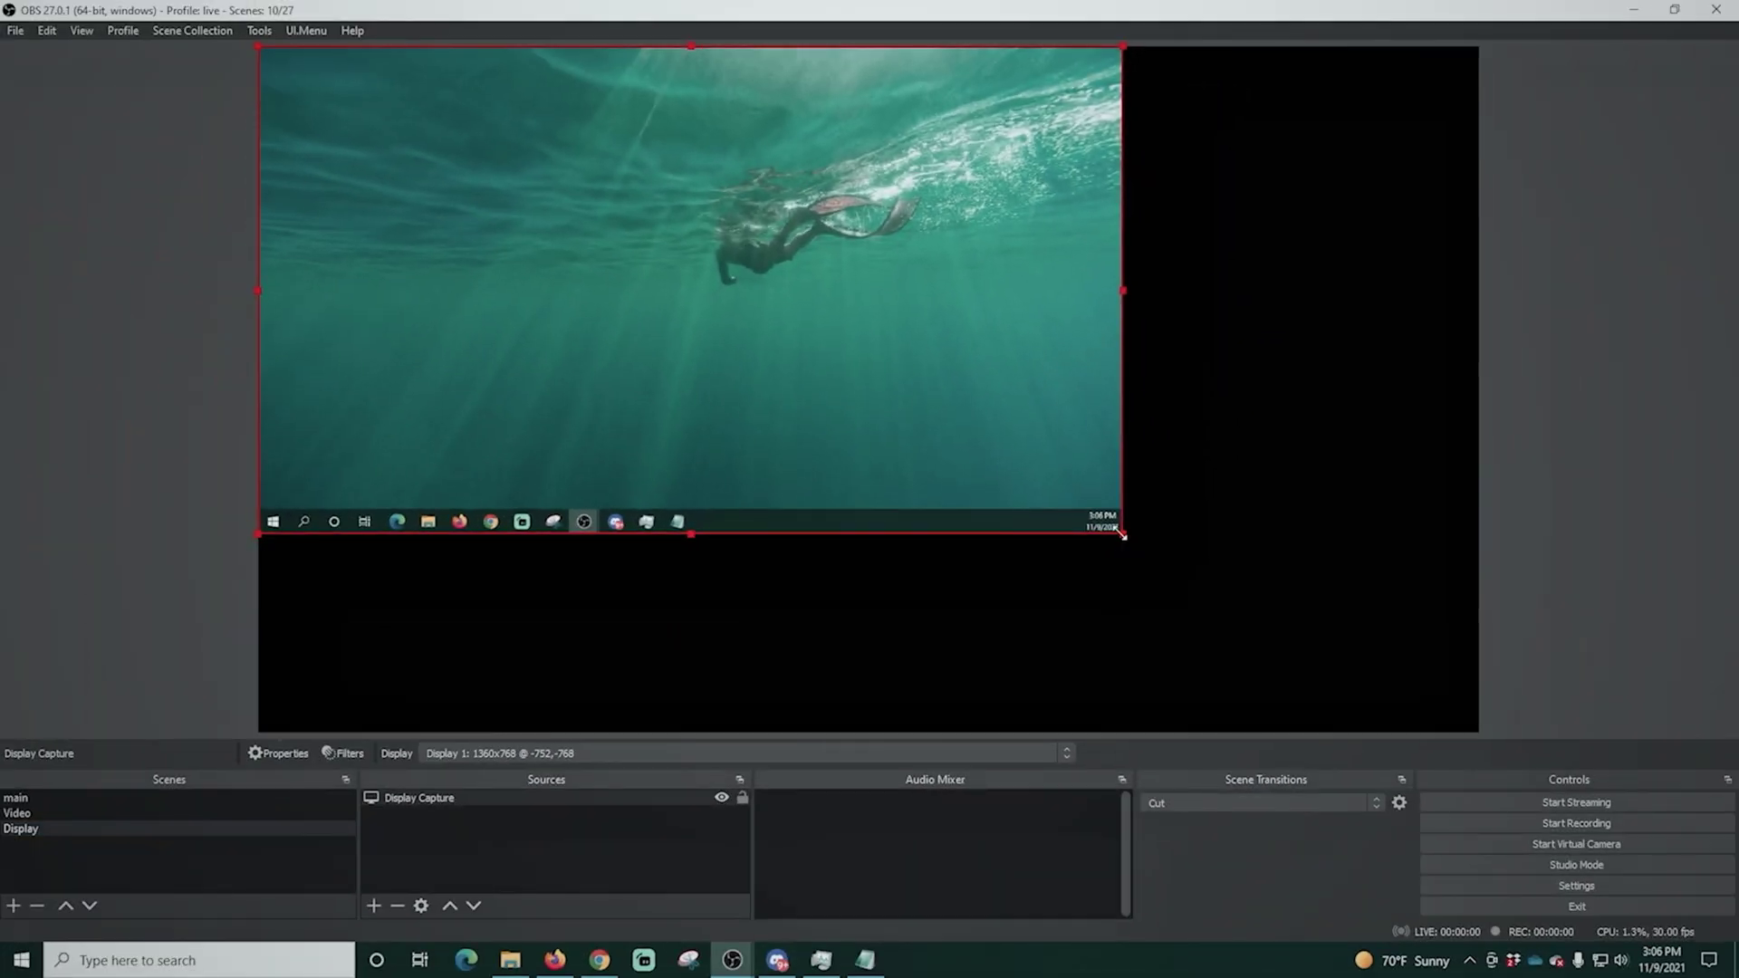
left_click_drag(1117, 535, 1425, 740)
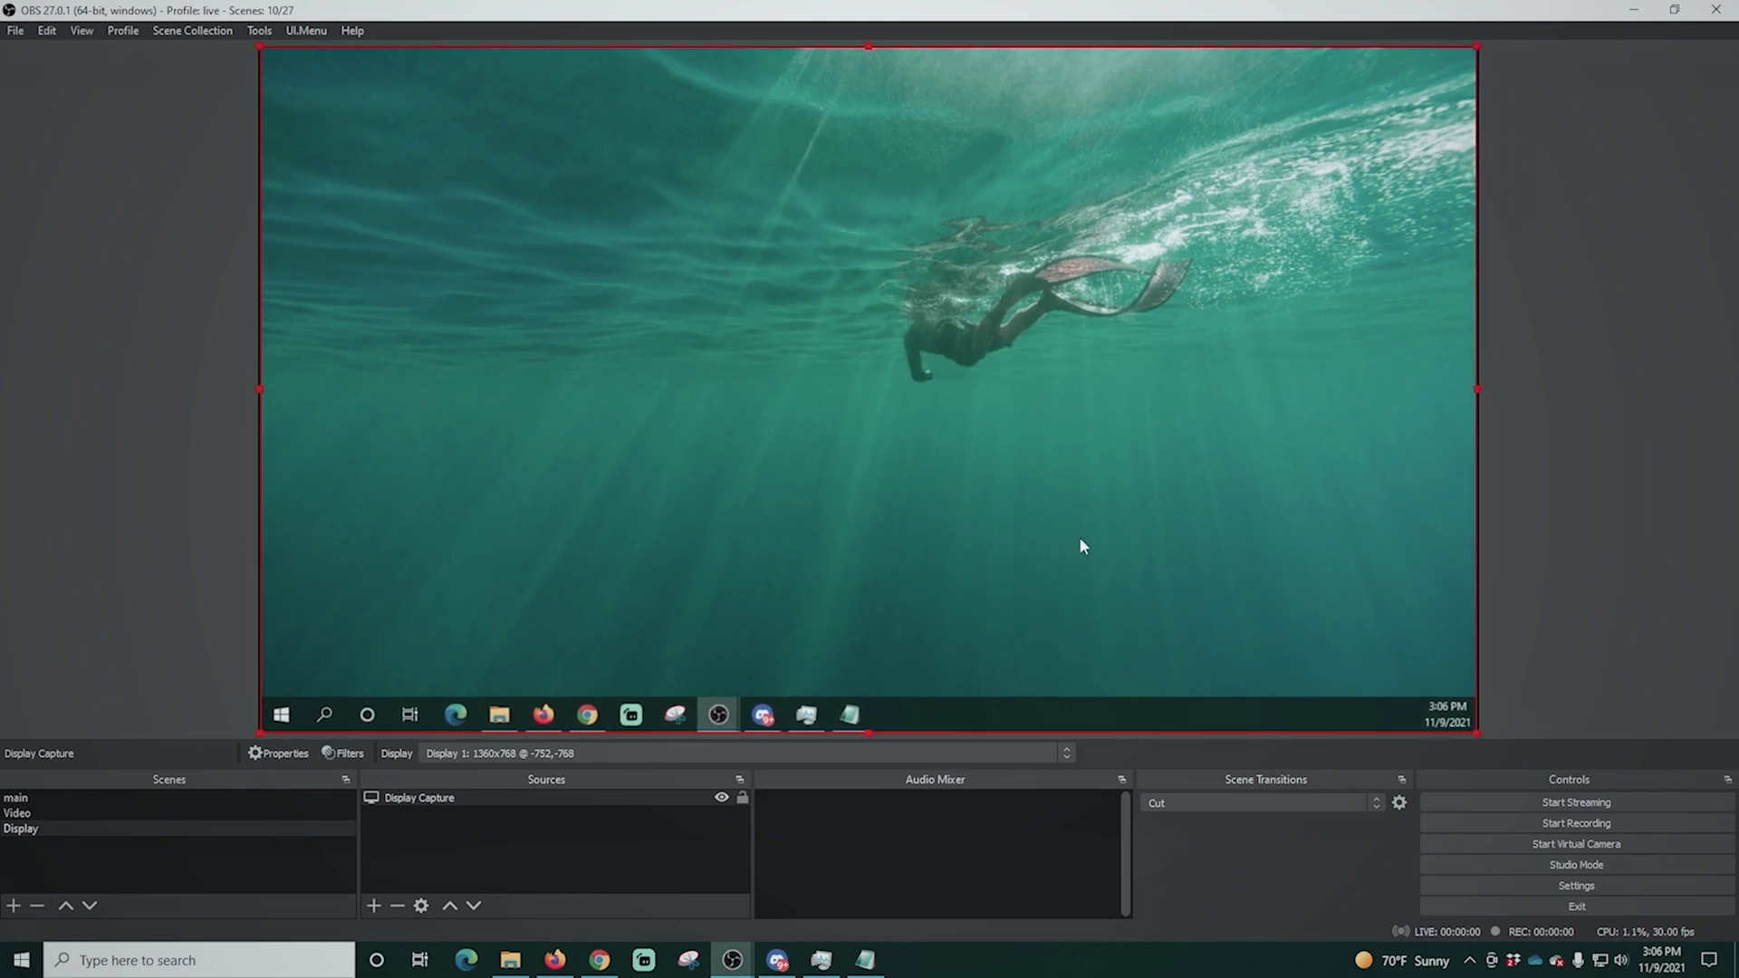
left_click(1503, 525)
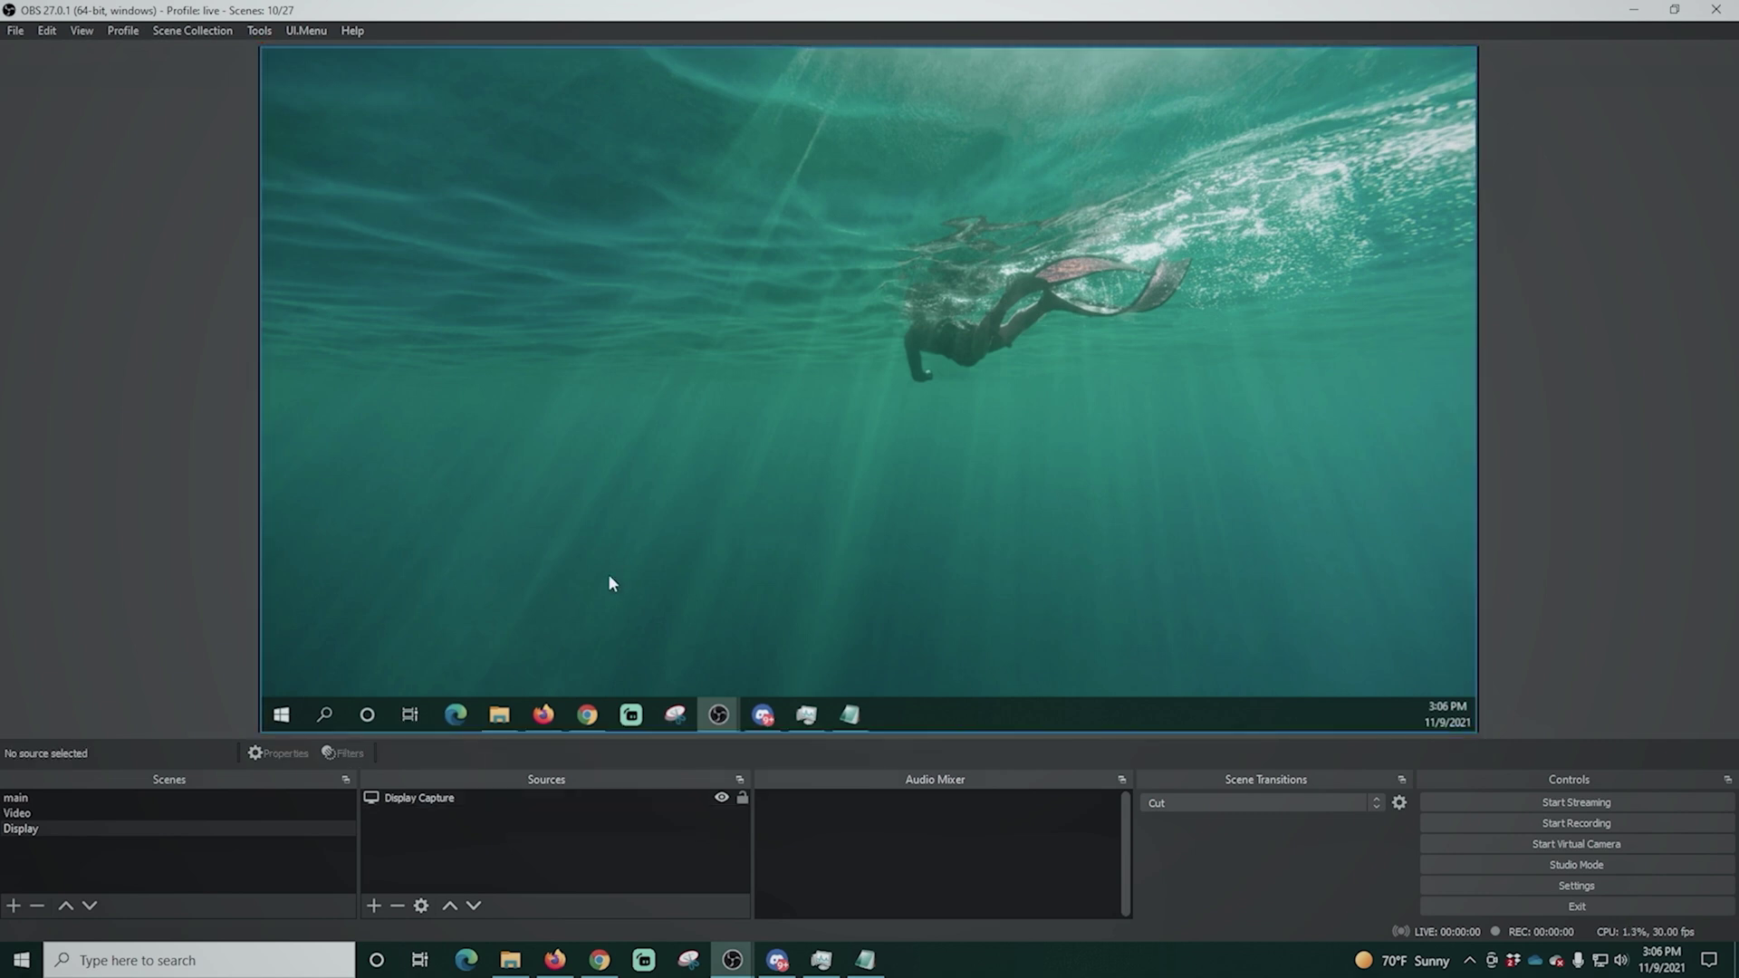
left_click(485, 660)
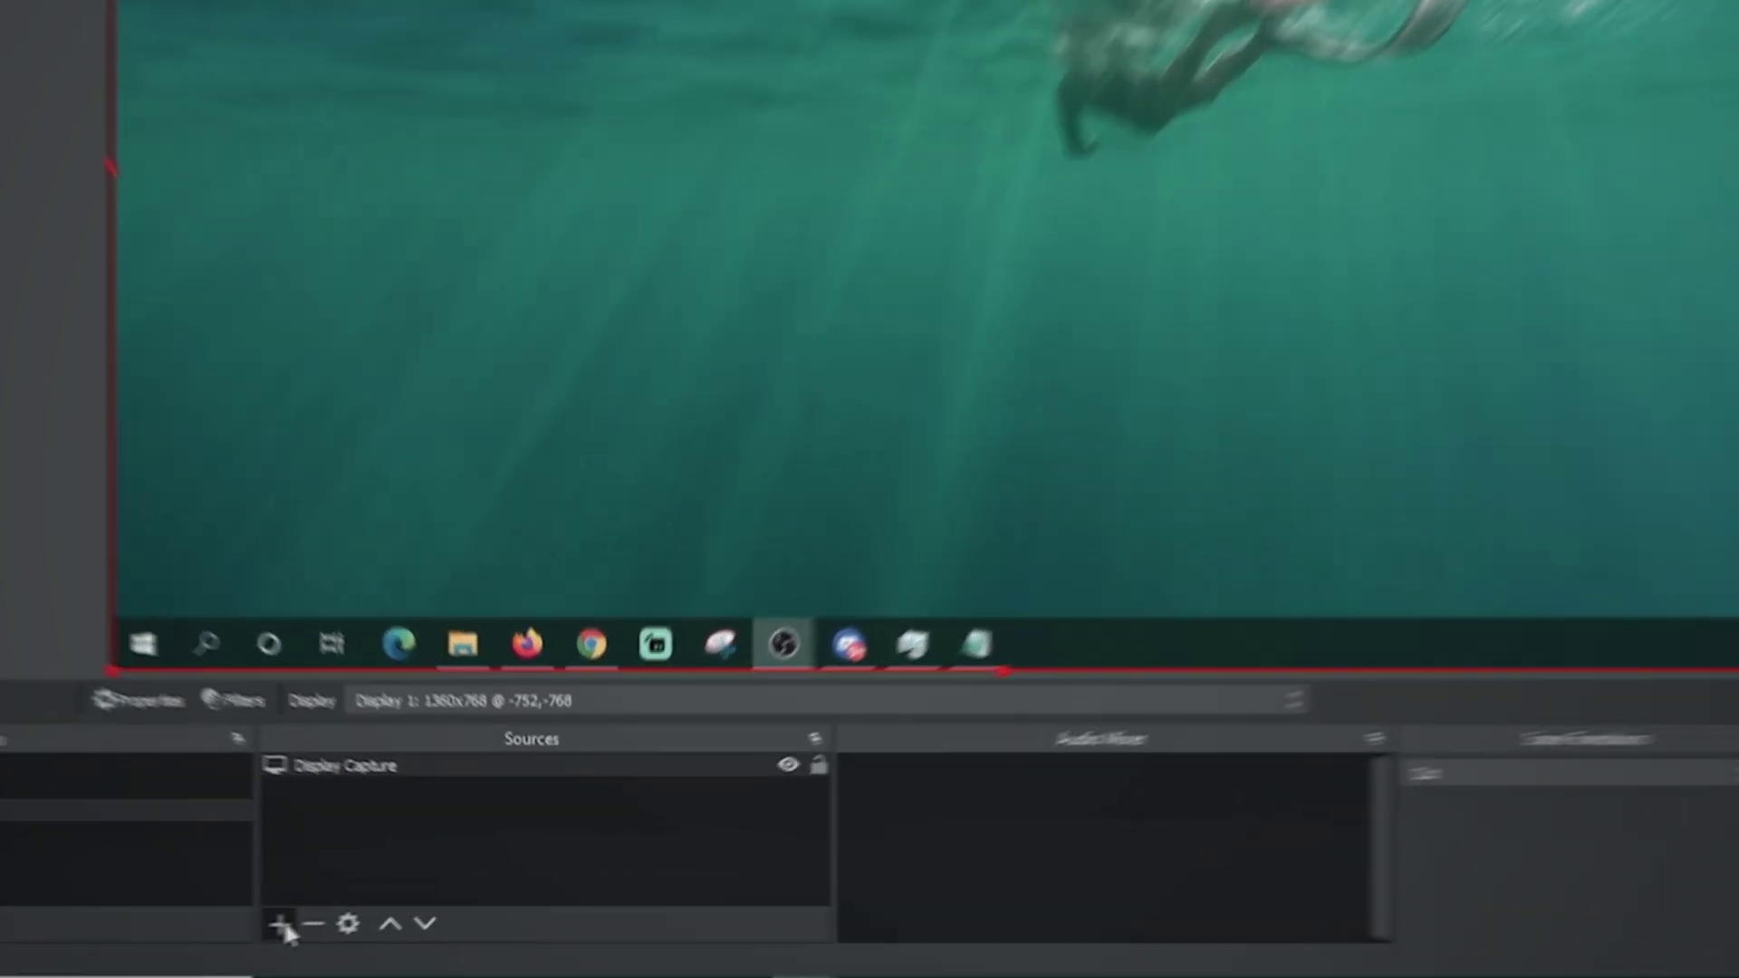
Step: Add a Desktop Audio output capture using Speakers (High Definition Audio Device)
left_click(374, 905)
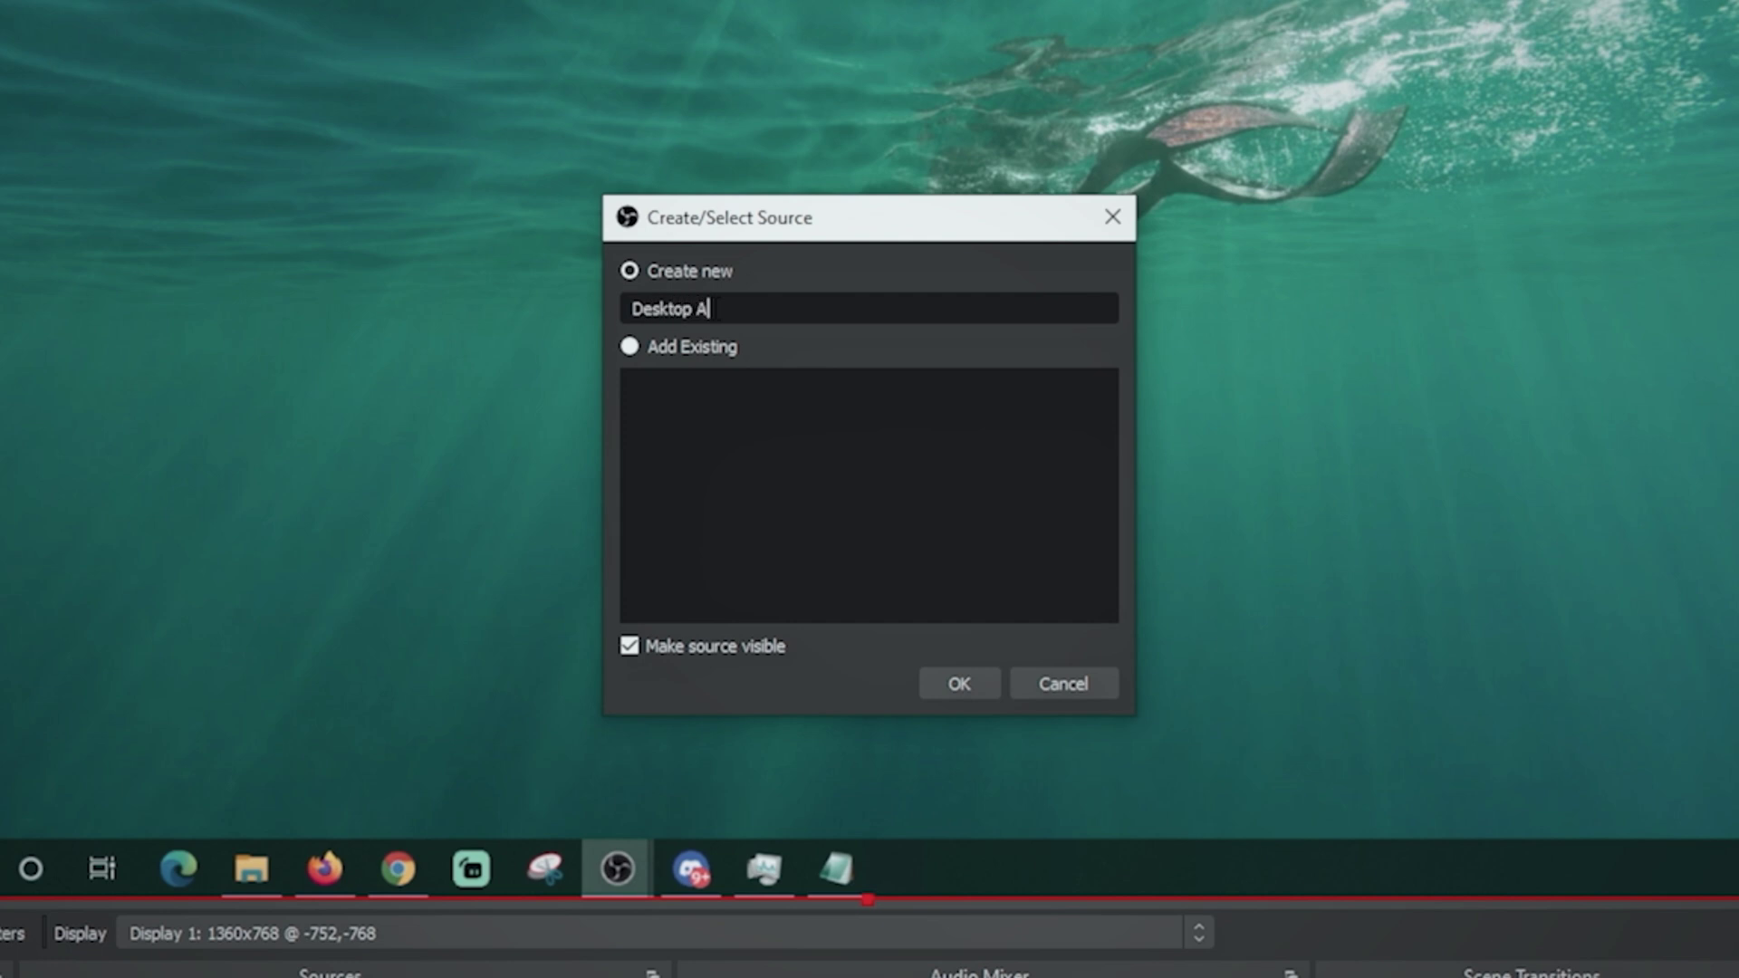
left_click(960, 682)
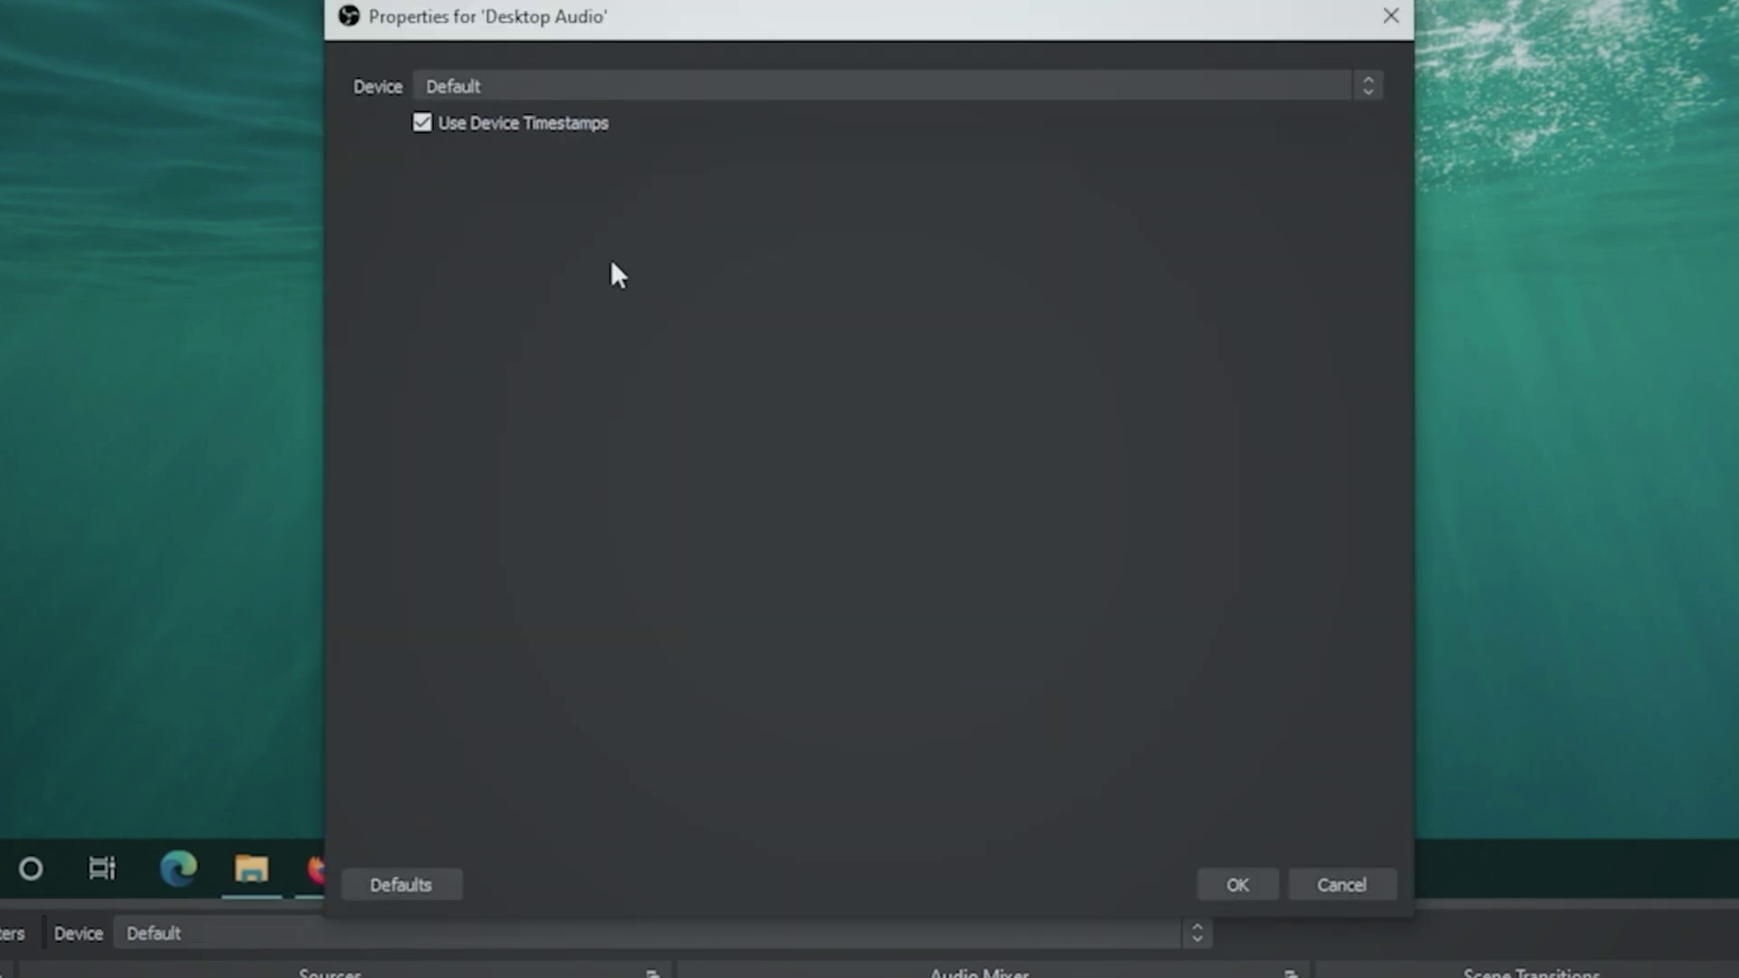
left_click(667, 86)
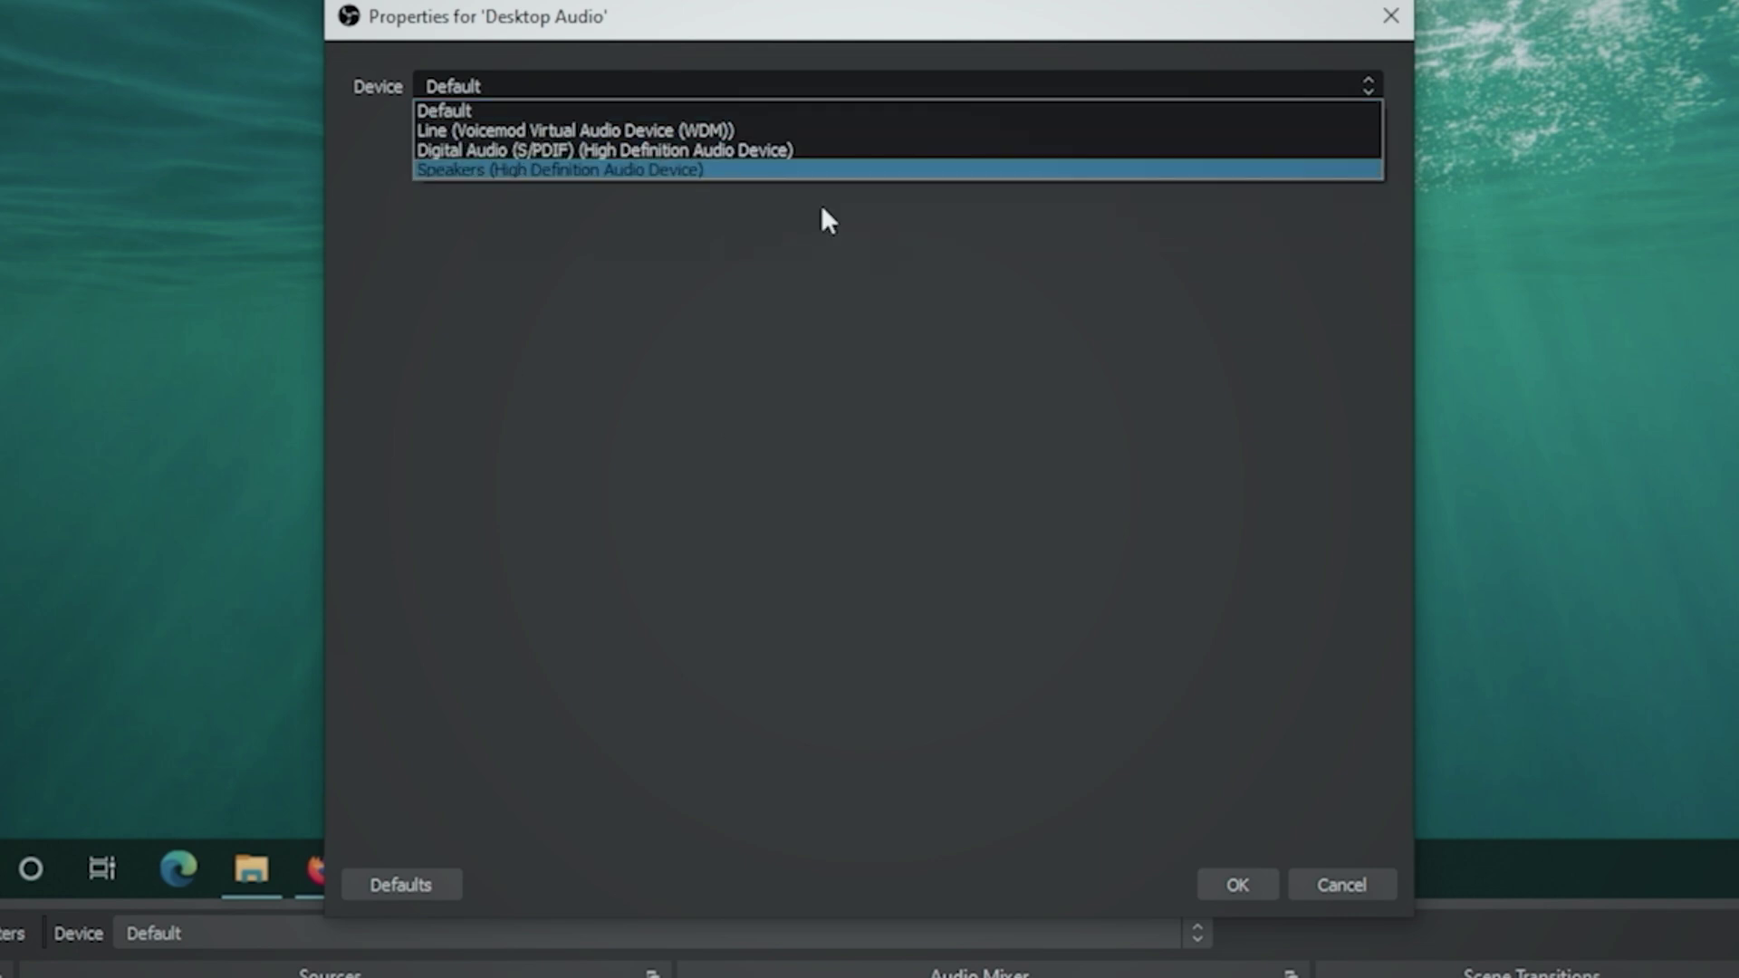
left_click(624, 172)
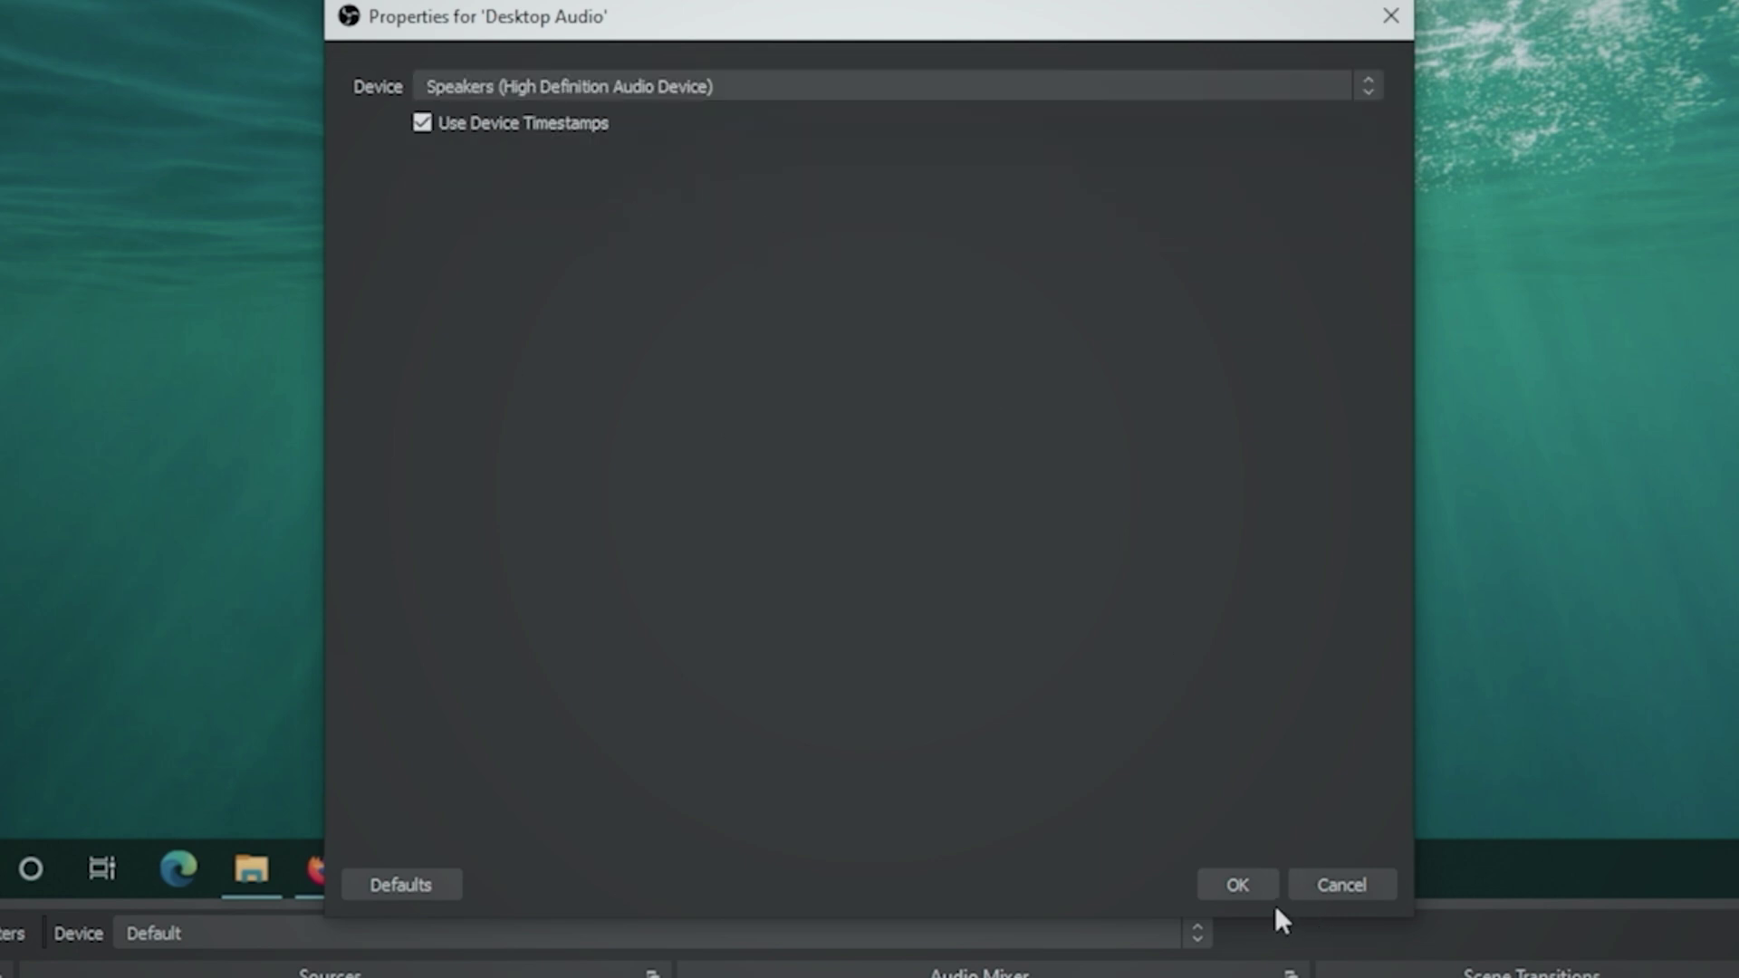
left_click(1236, 885)
Step: Launch Spotify from the Start menu
key("super")
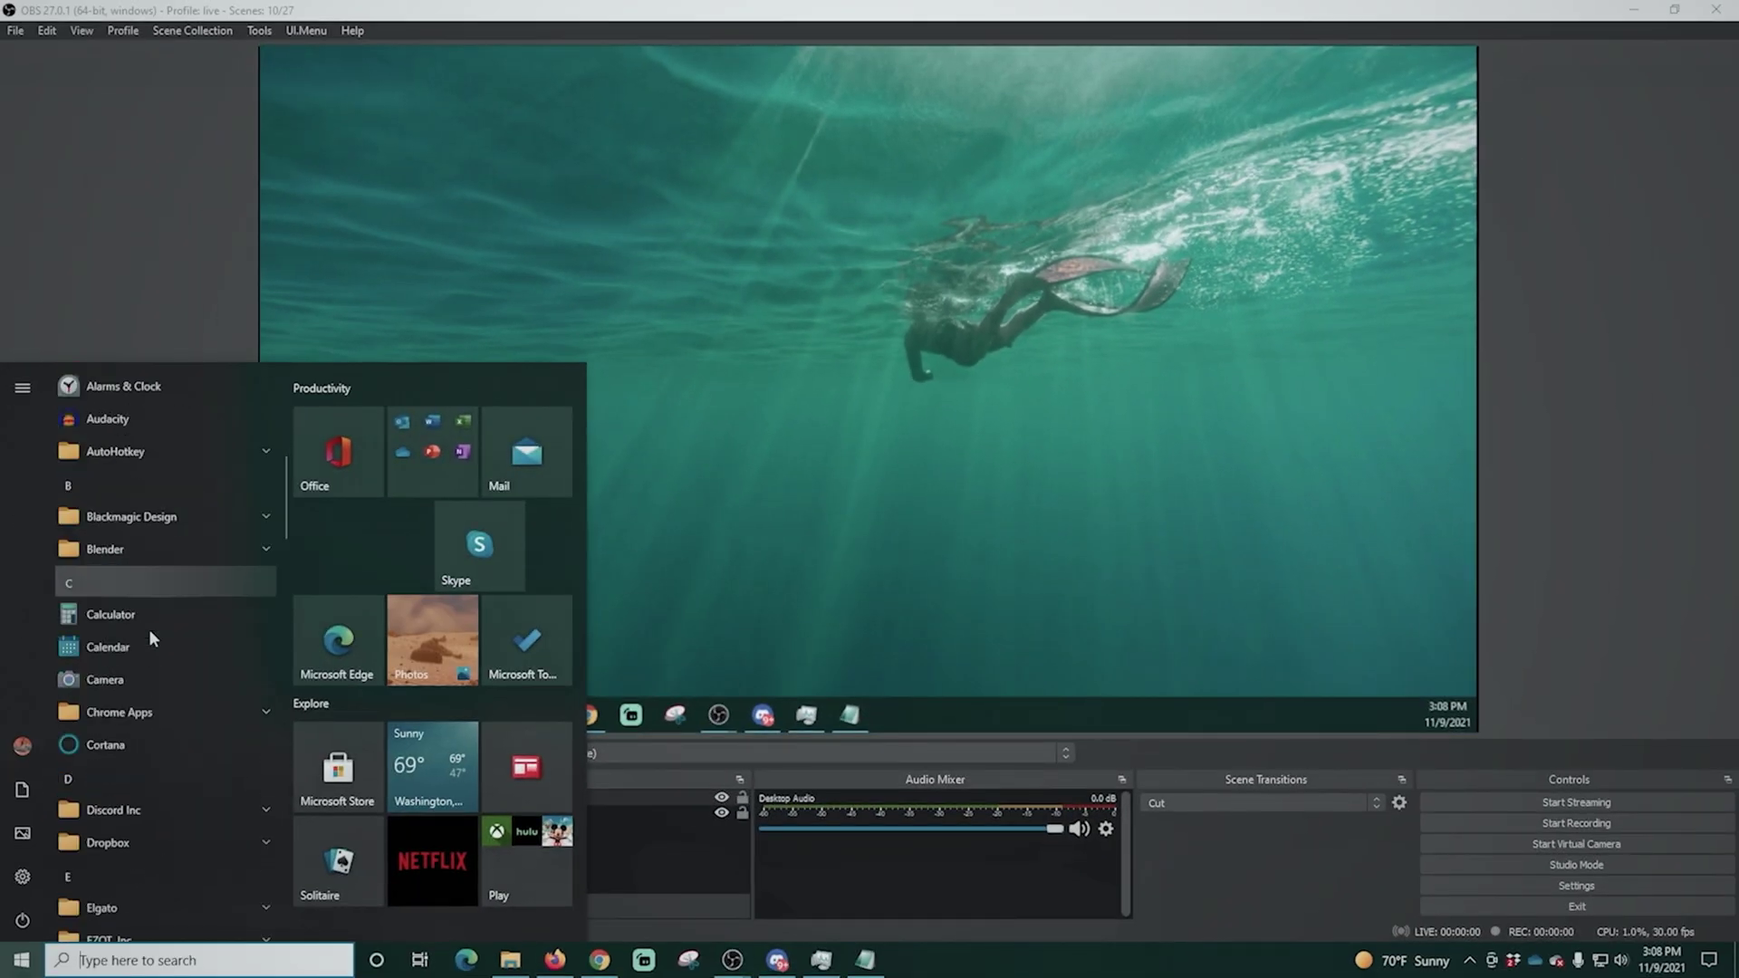
scroll(149, 629, "down", 10)
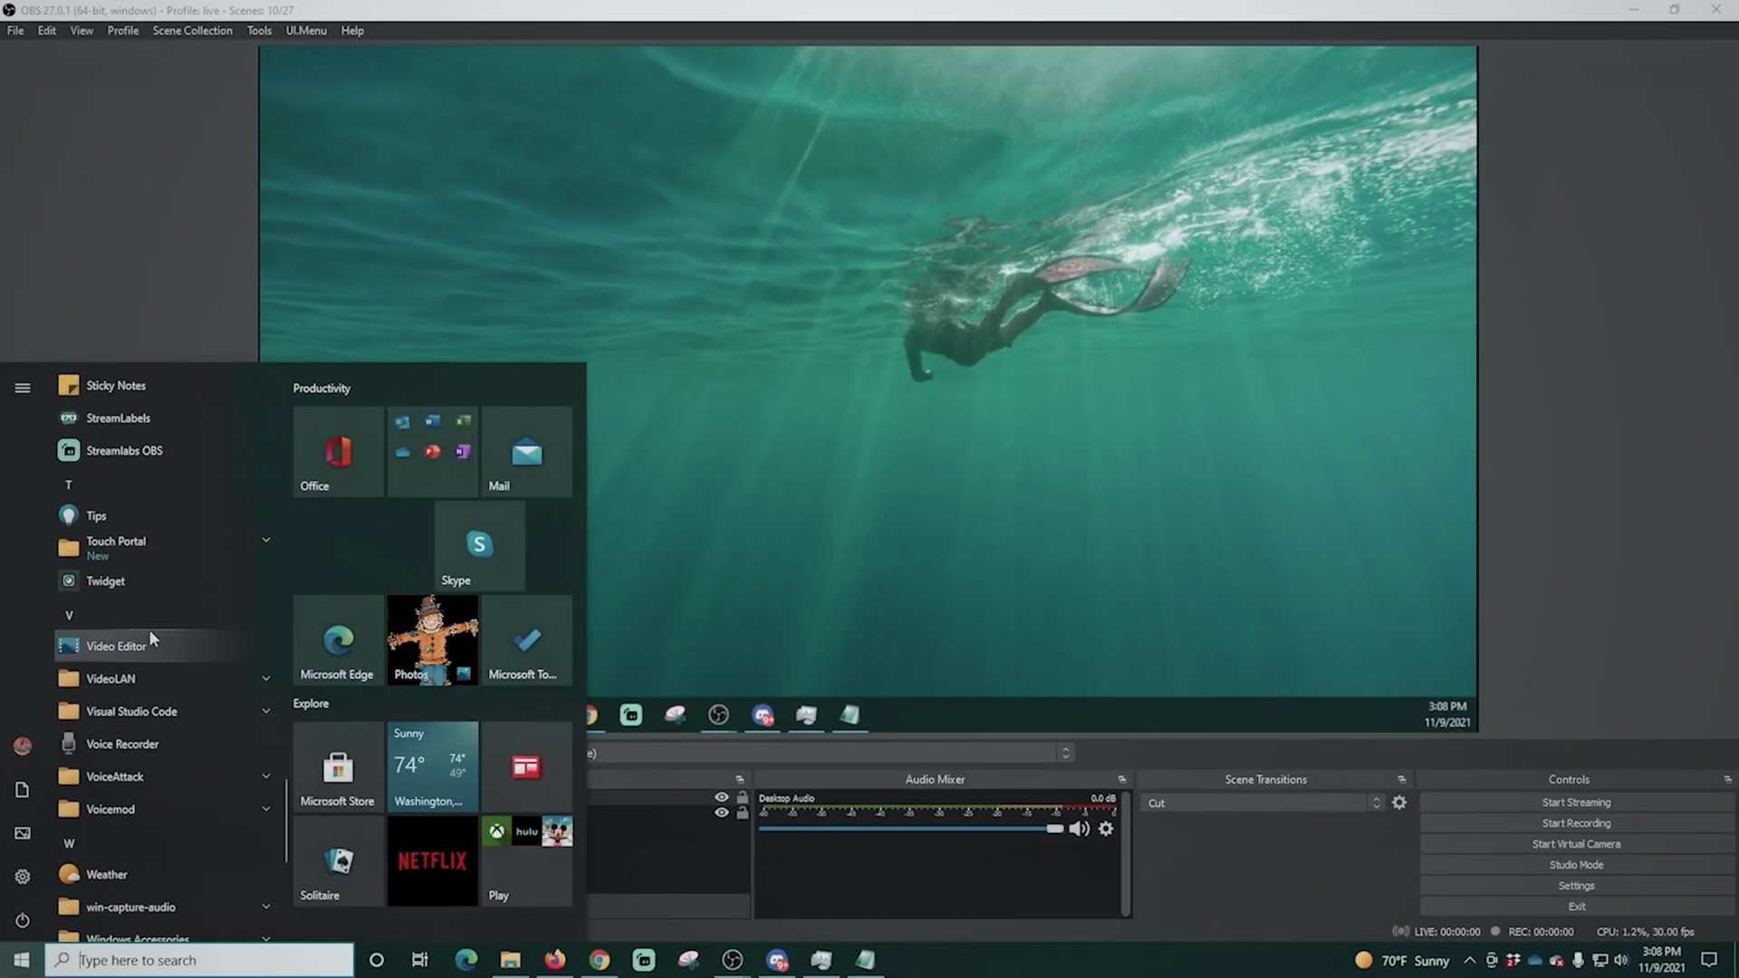
left_click(1013, 438)
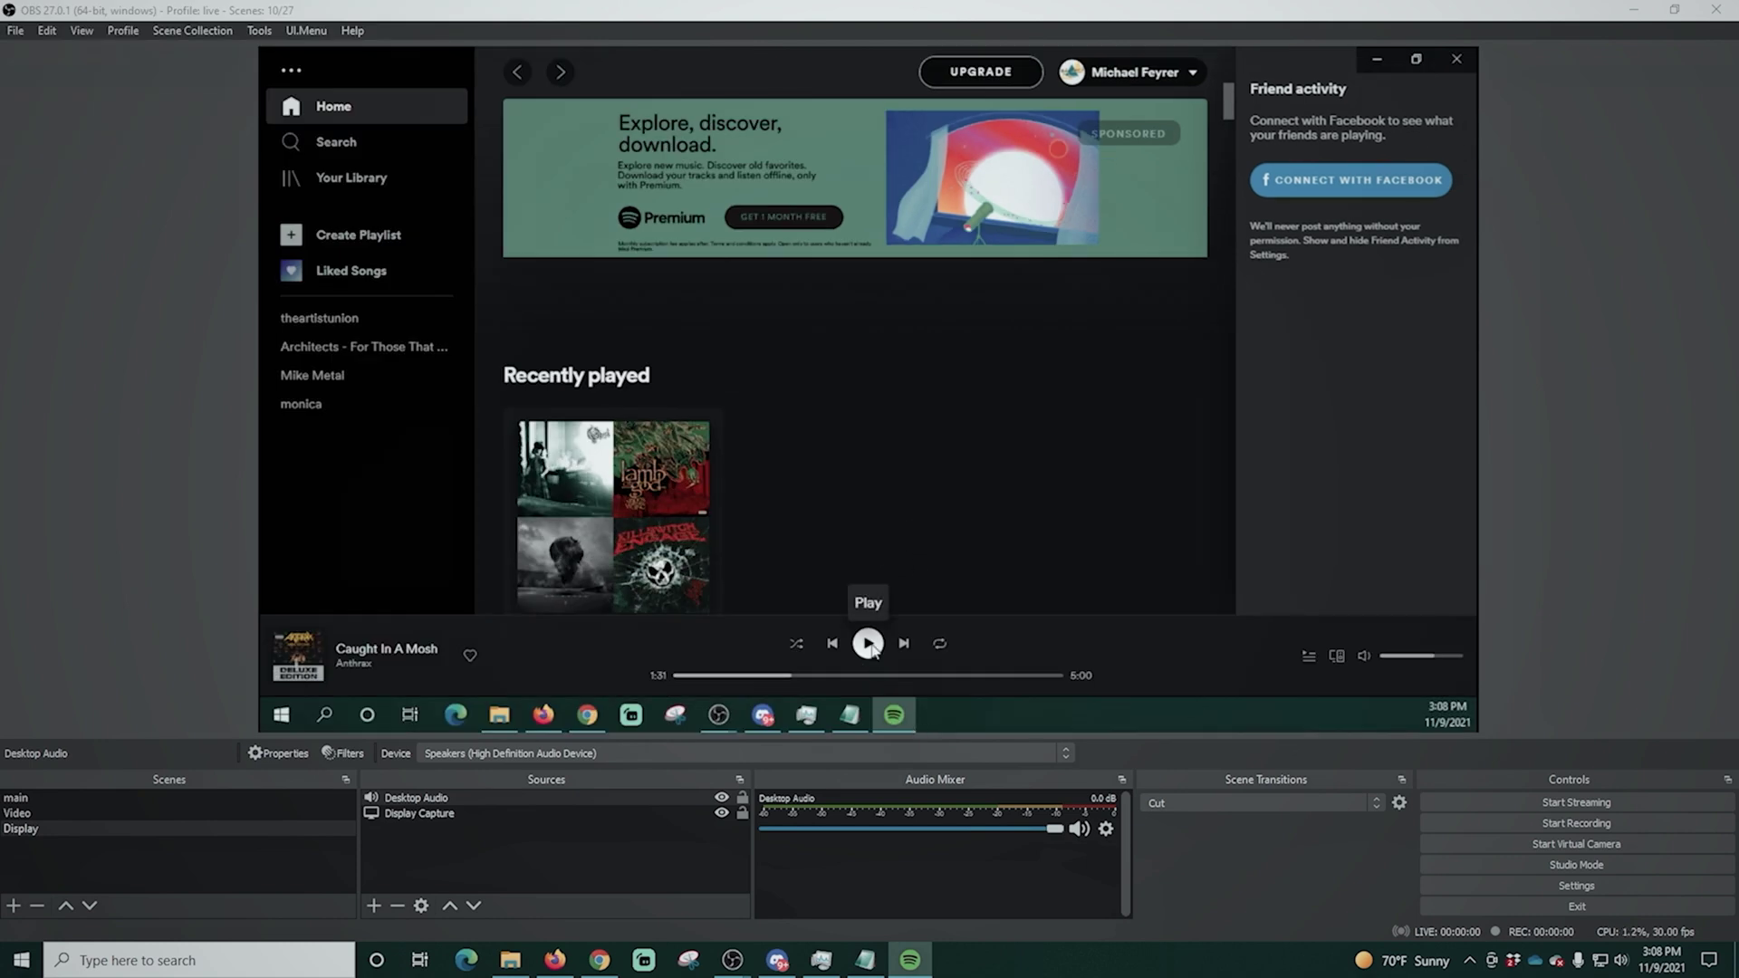
Step: Resume the song in Spotify and lower the Desktop Audio volume fader
left_click(866, 644)
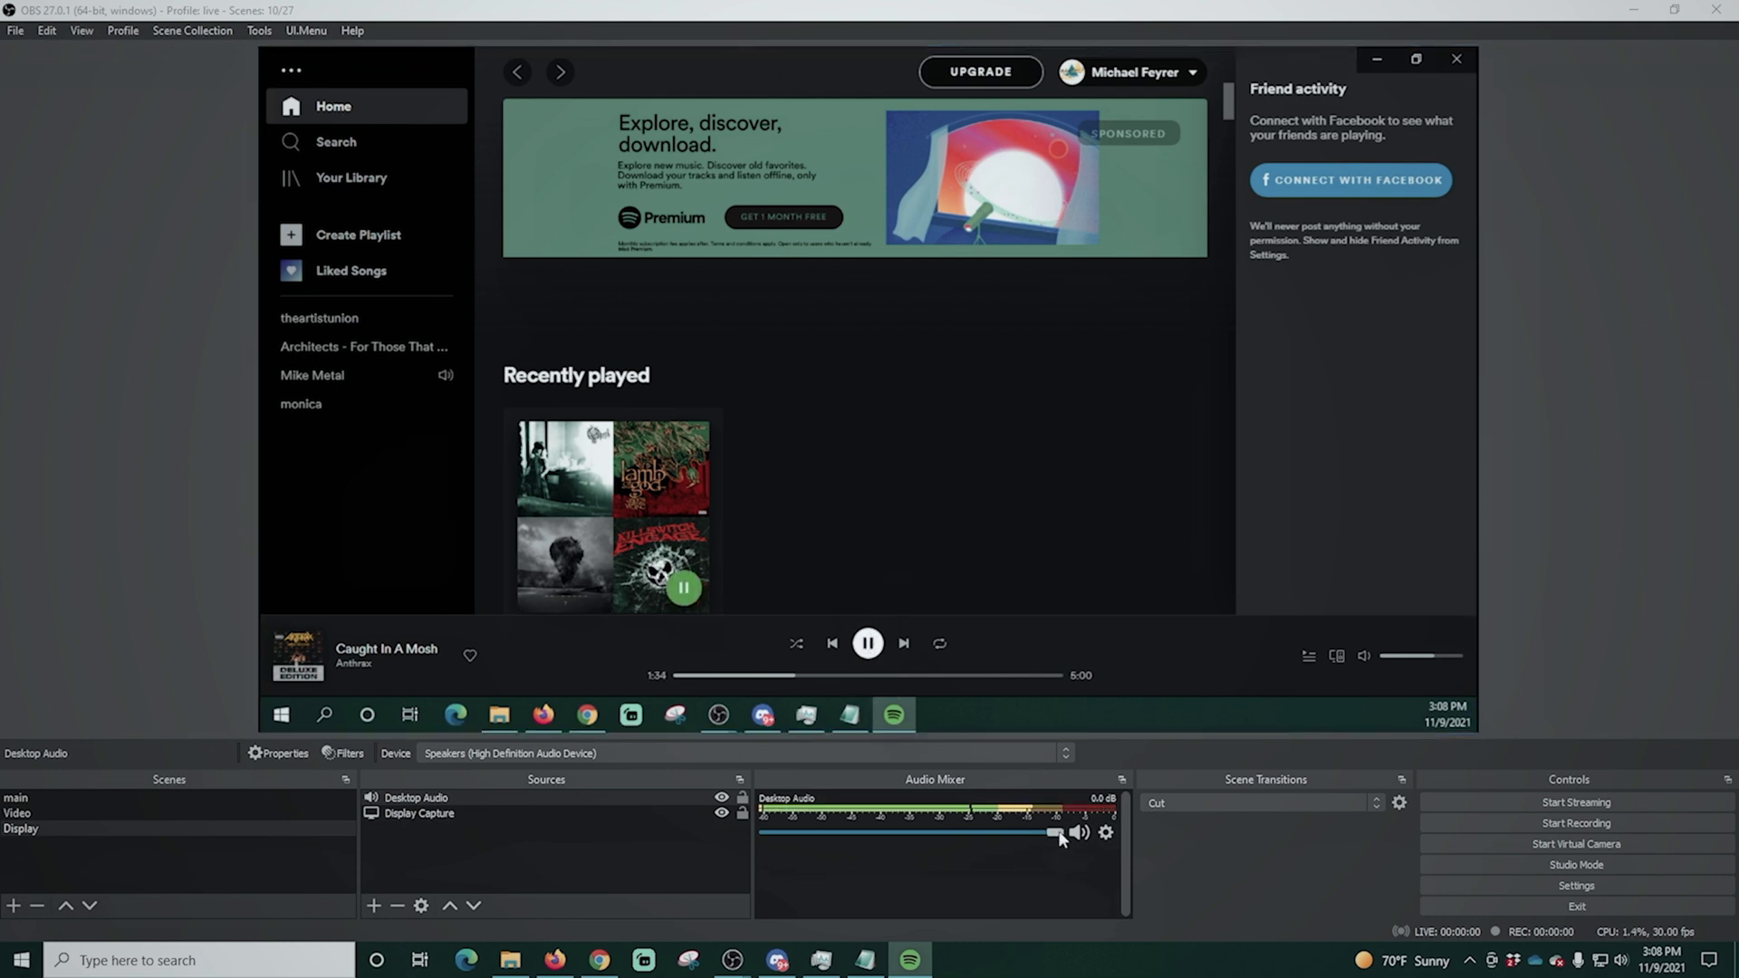
left_click_drag(1058, 831, 939, 846)
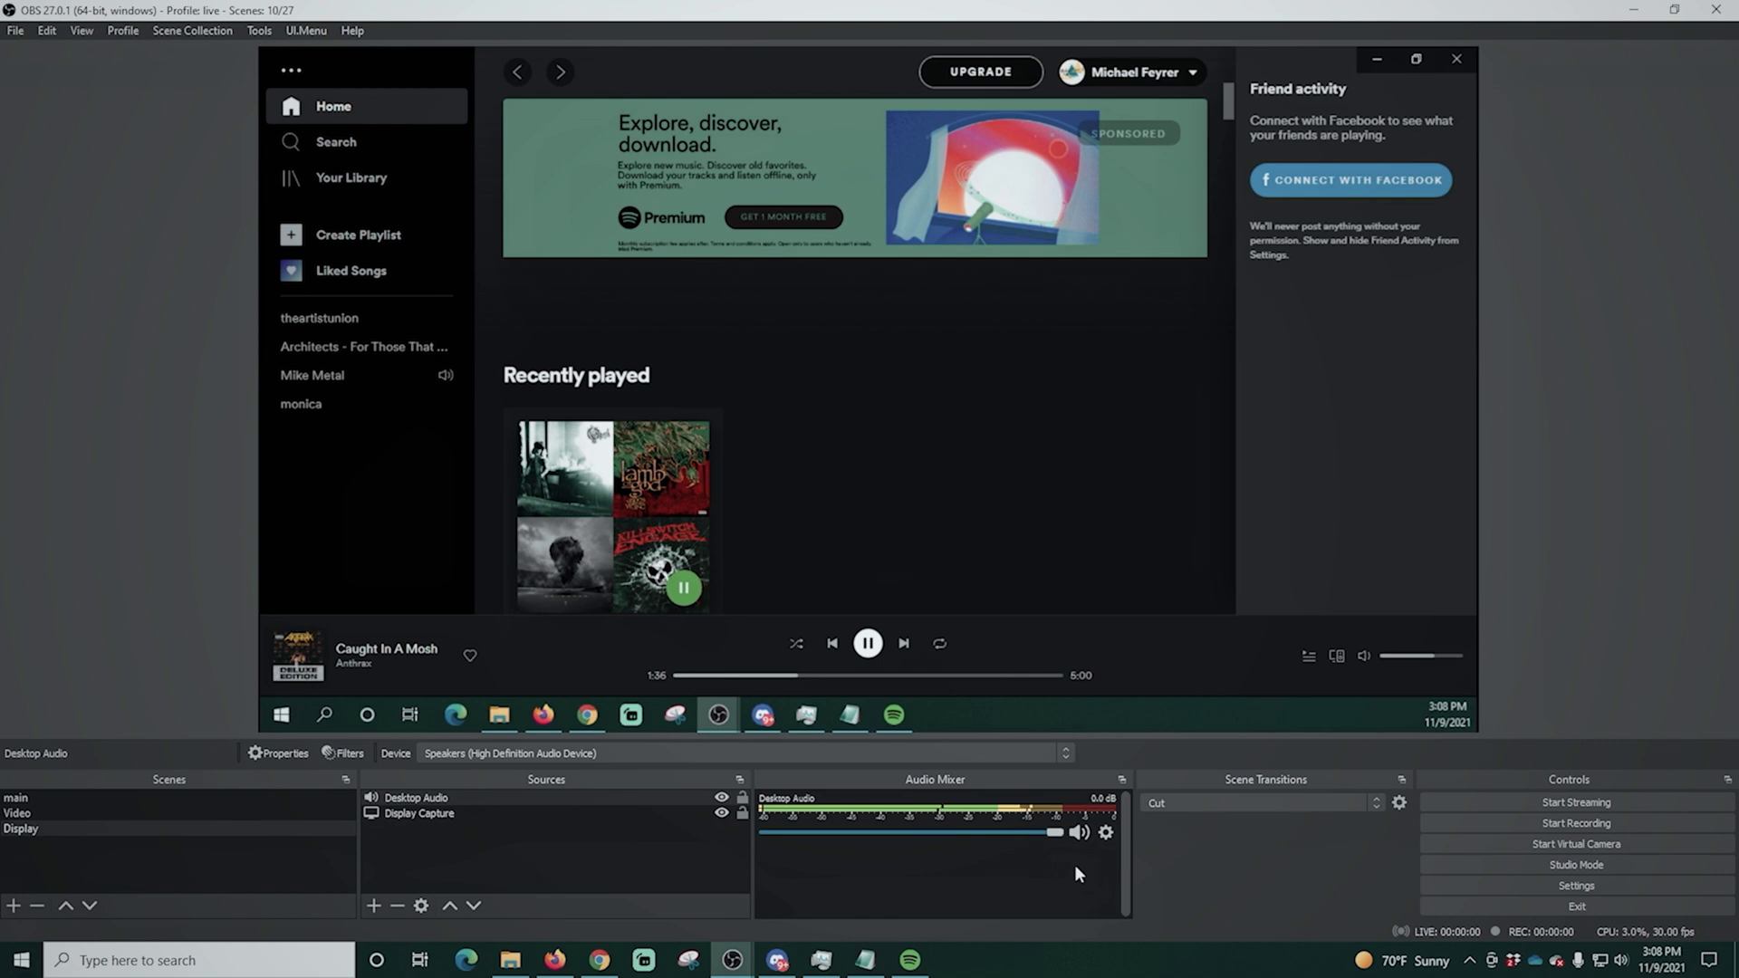
left_click_drag(1057, 833, 913, 841)
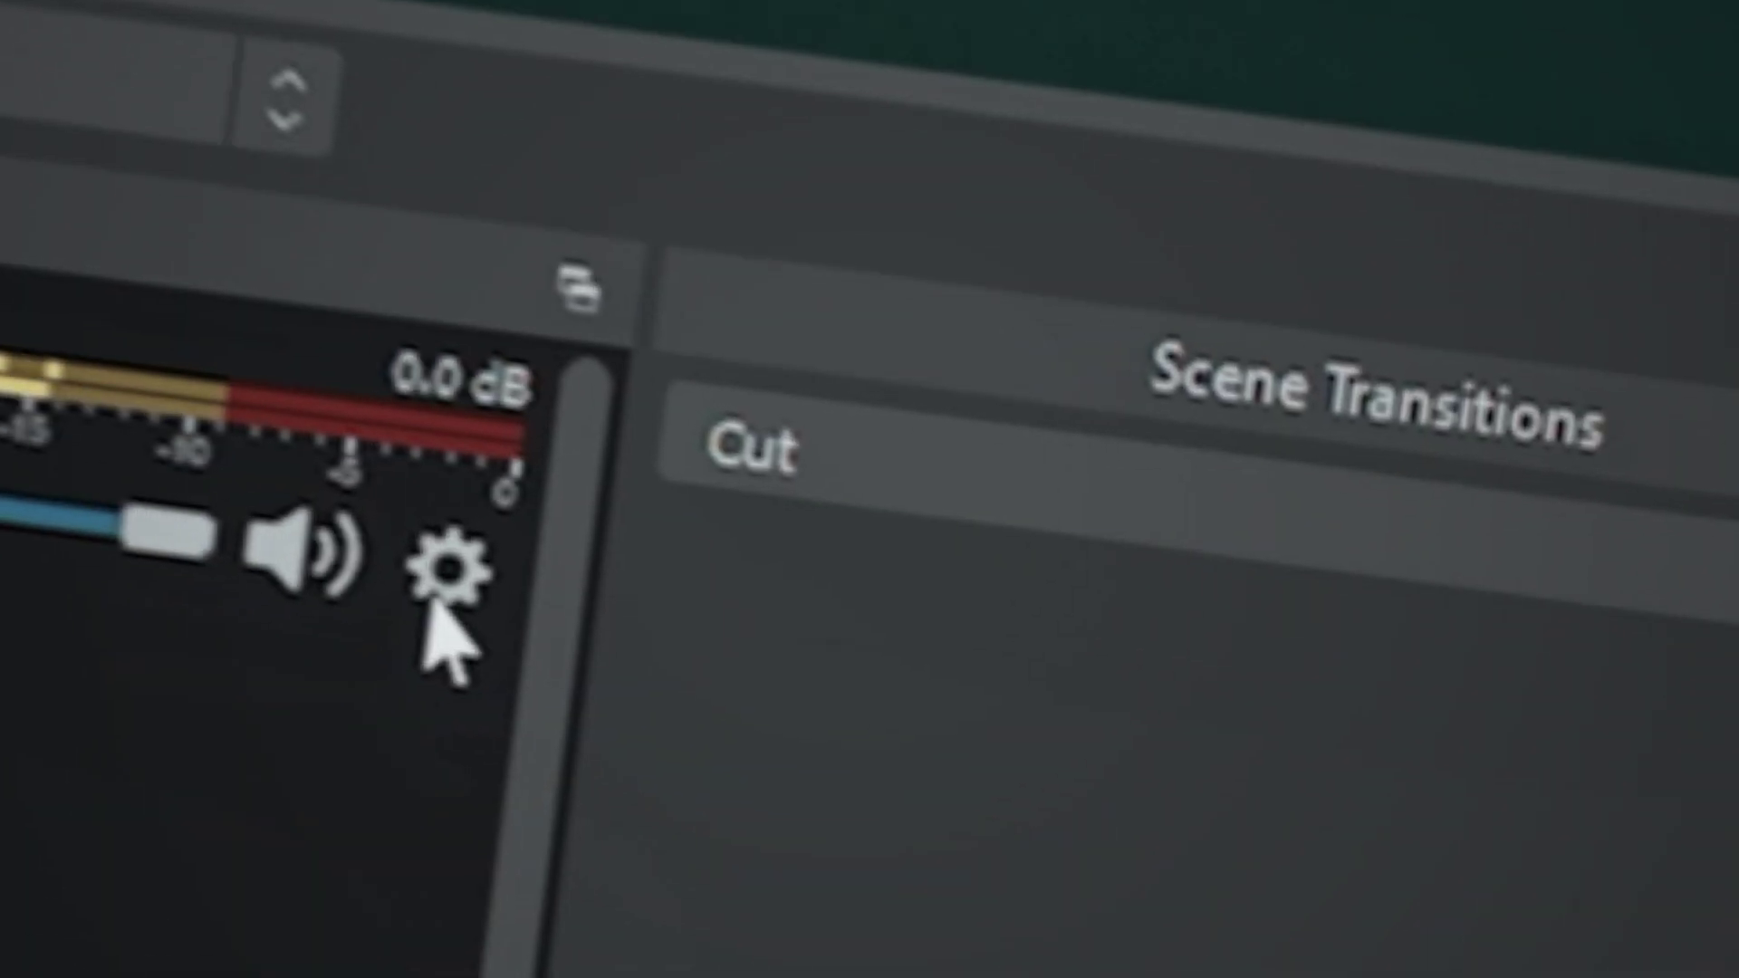
Step: Keep Desktop Audio monitoring at Monitor Off in Advanced Audio Properties, then reselect Display Capture
left_click(1105, 831)
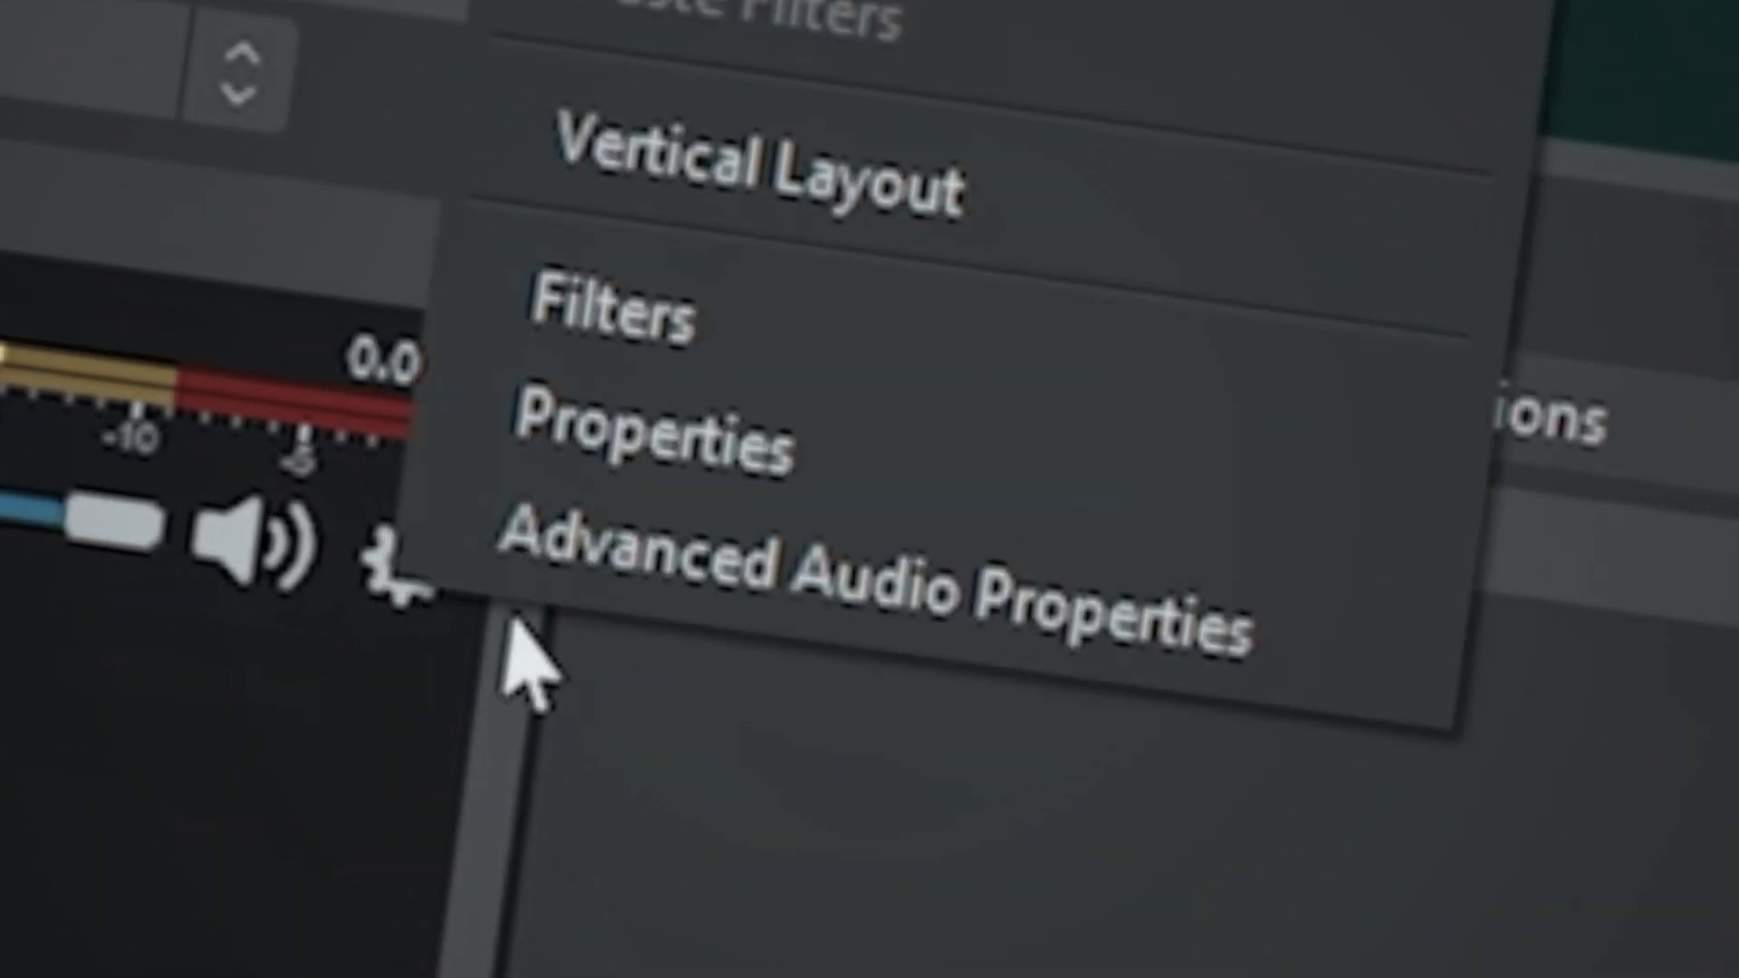
left_click(672, 548)
left_click(1166, 346)
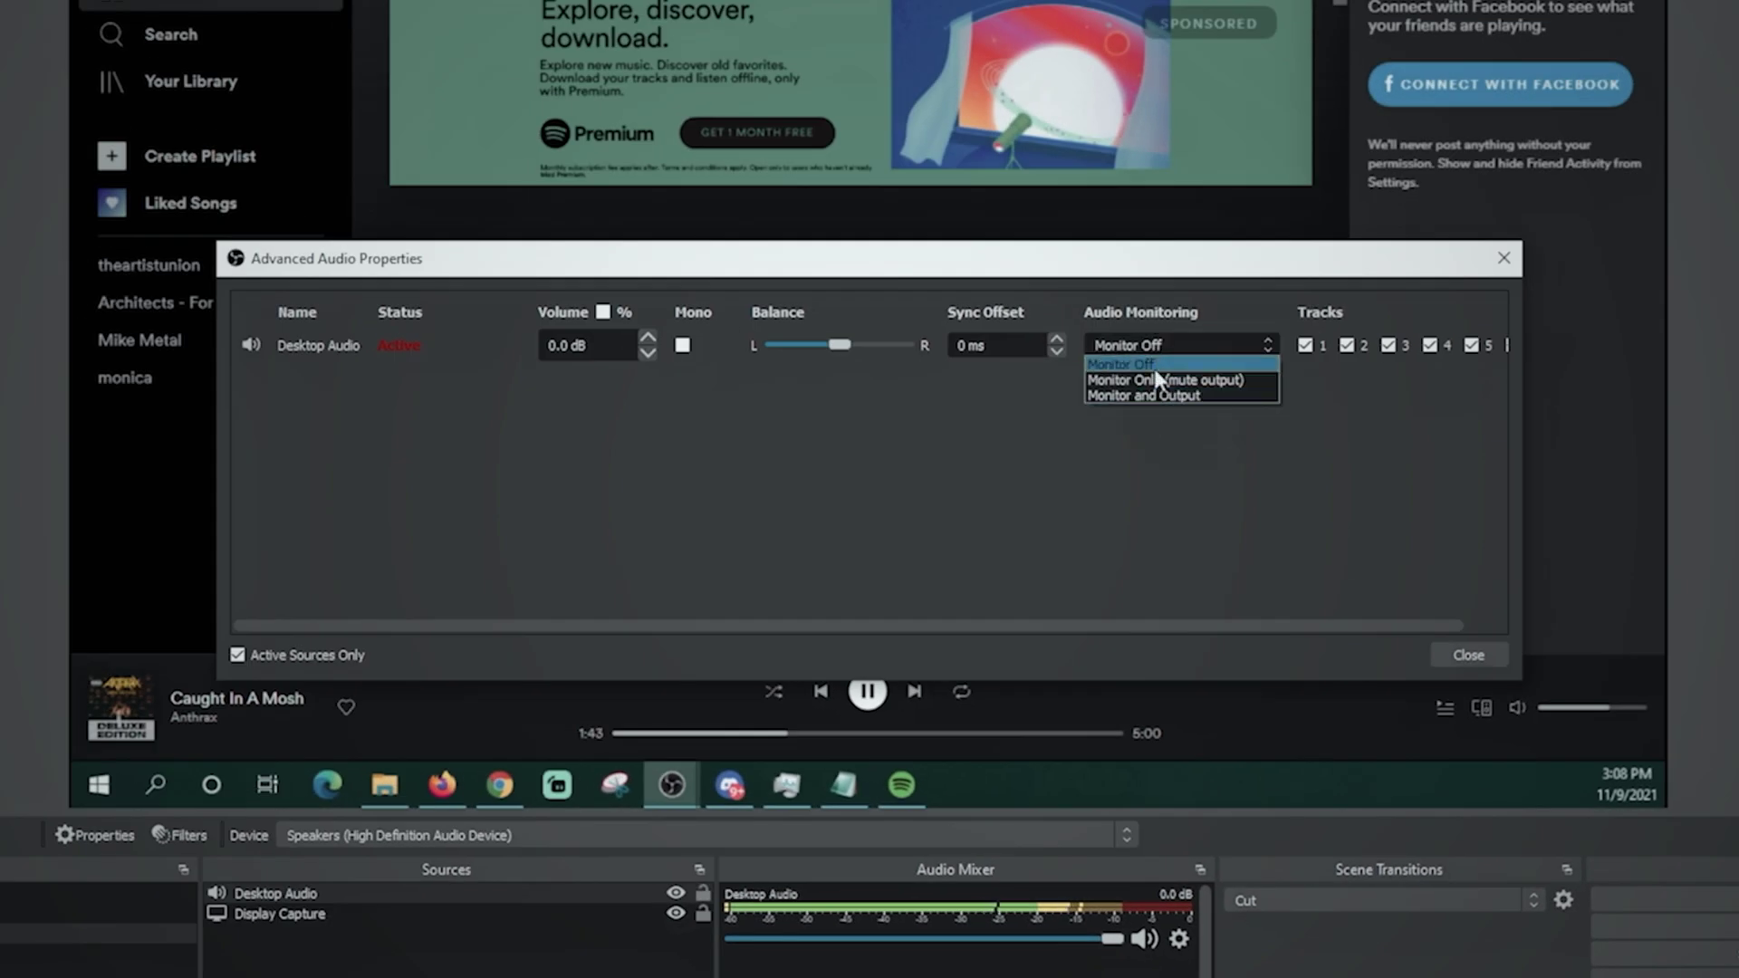
left_click(1124, 441)
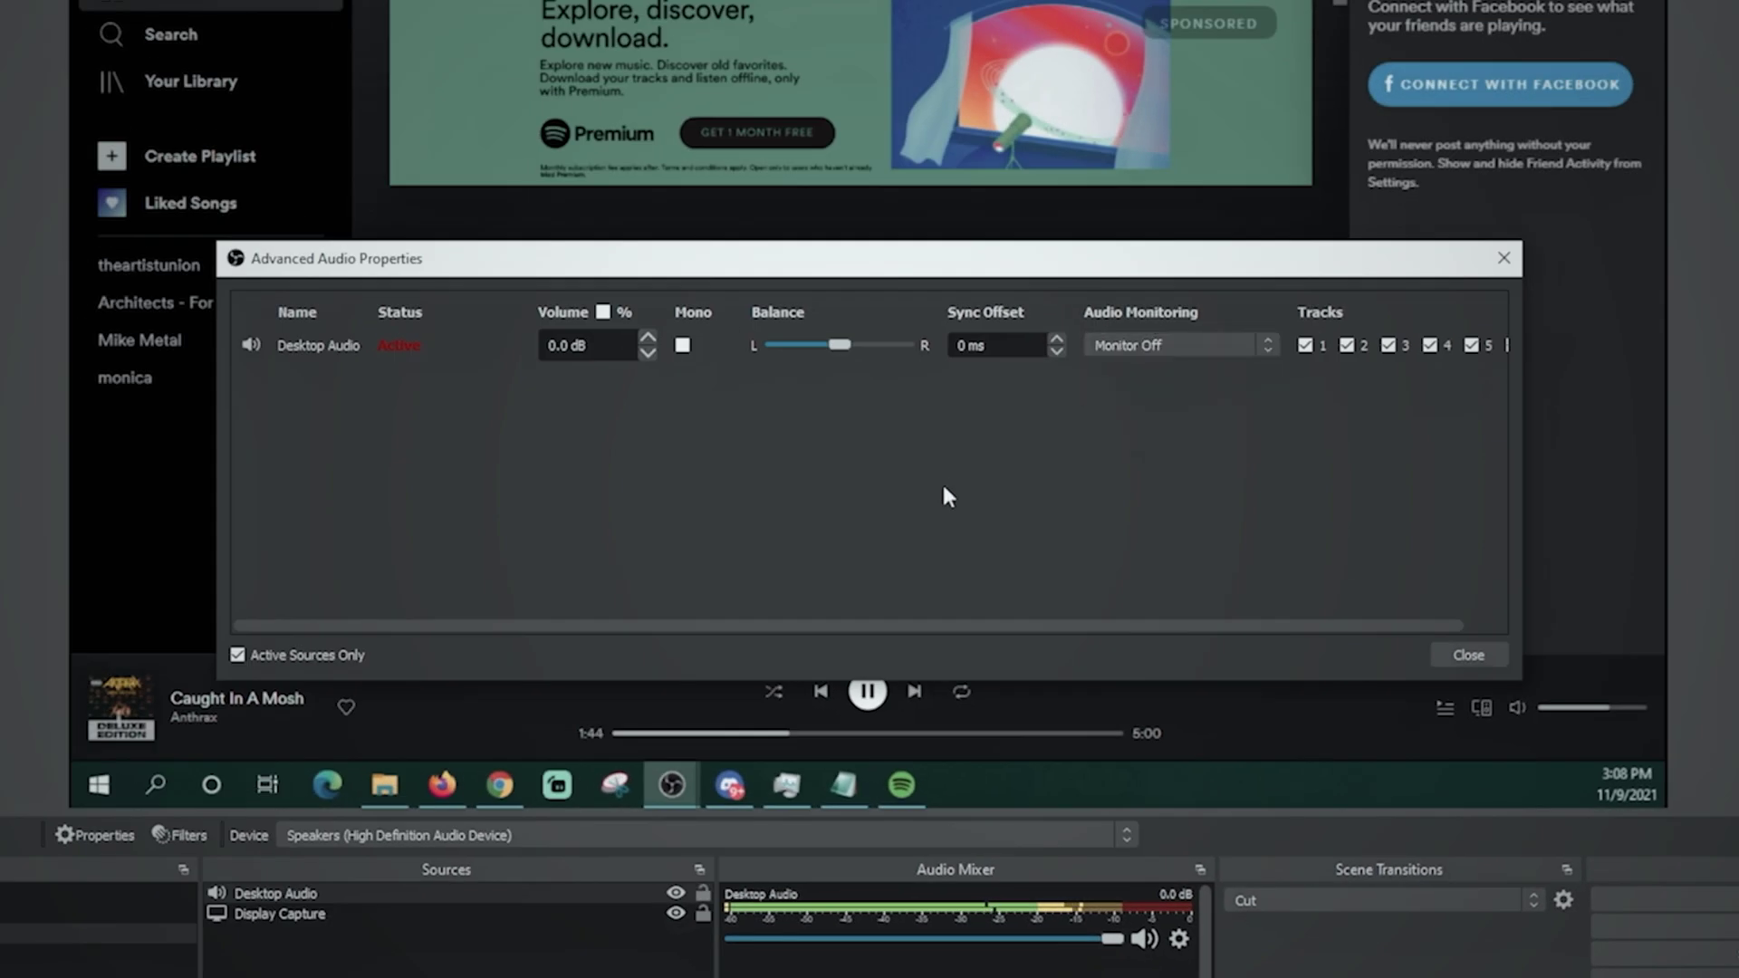
left_click(1468, 654)
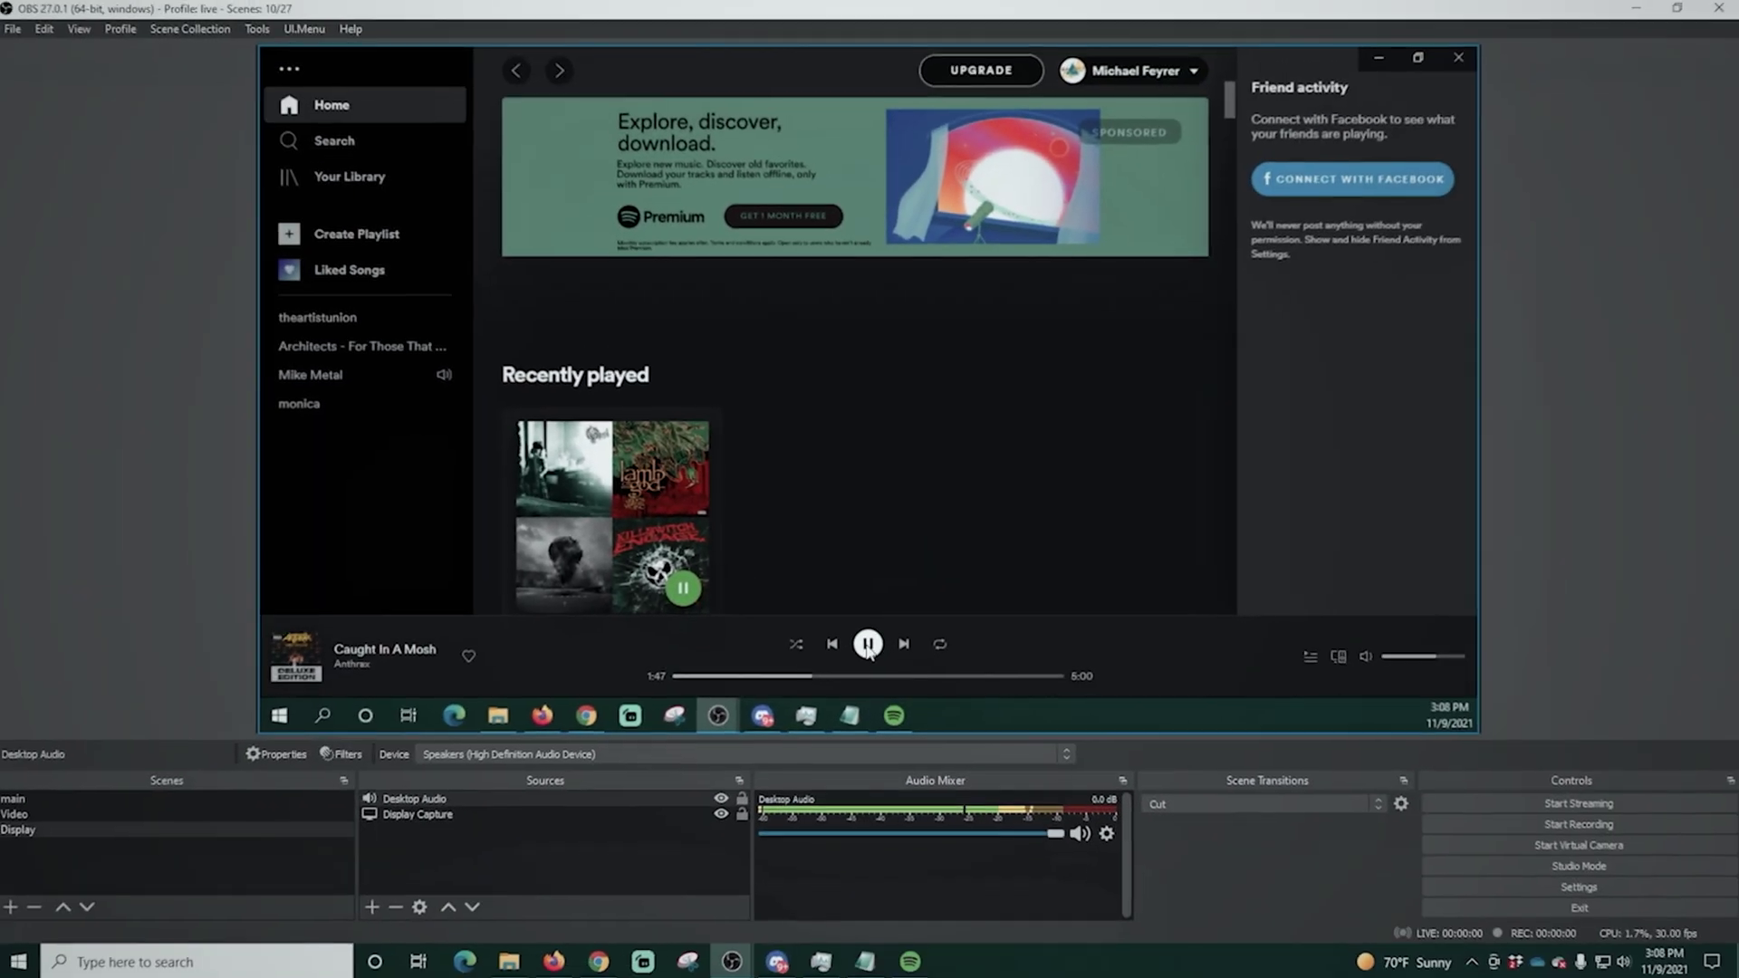
left_click(867, 691)
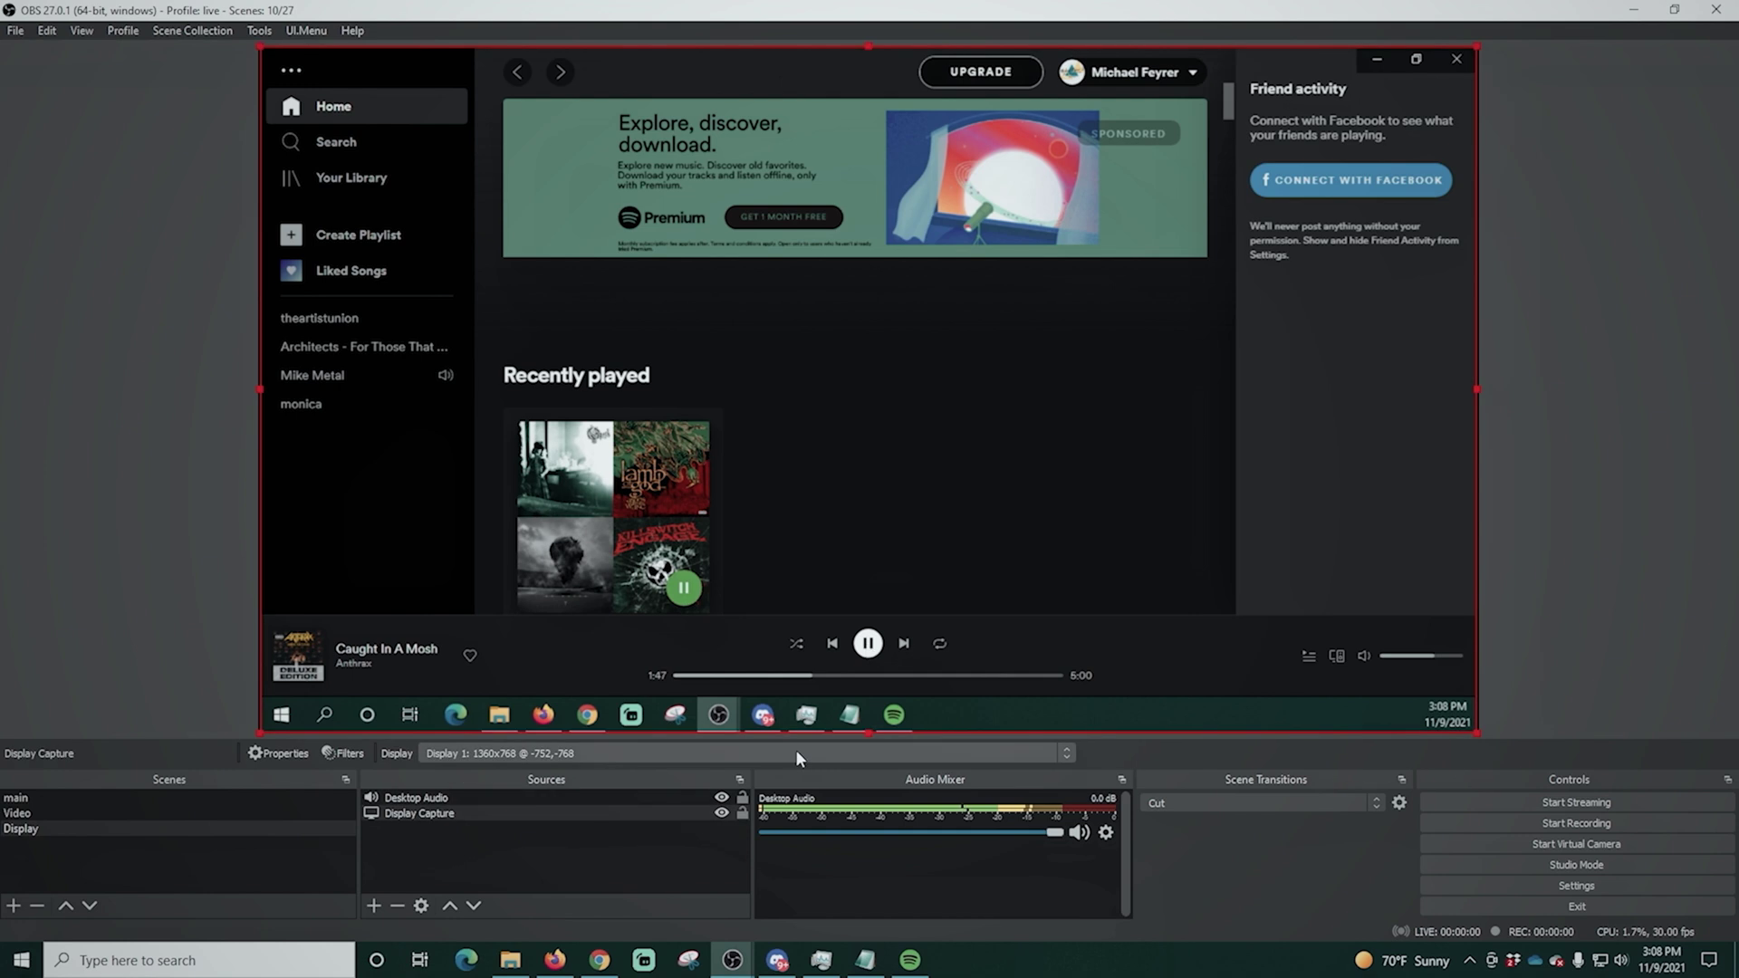
Step: Pause and resume the Spotify track, then minimize Spotify to reveal the desktop wallpaper
left_click(867, 645)
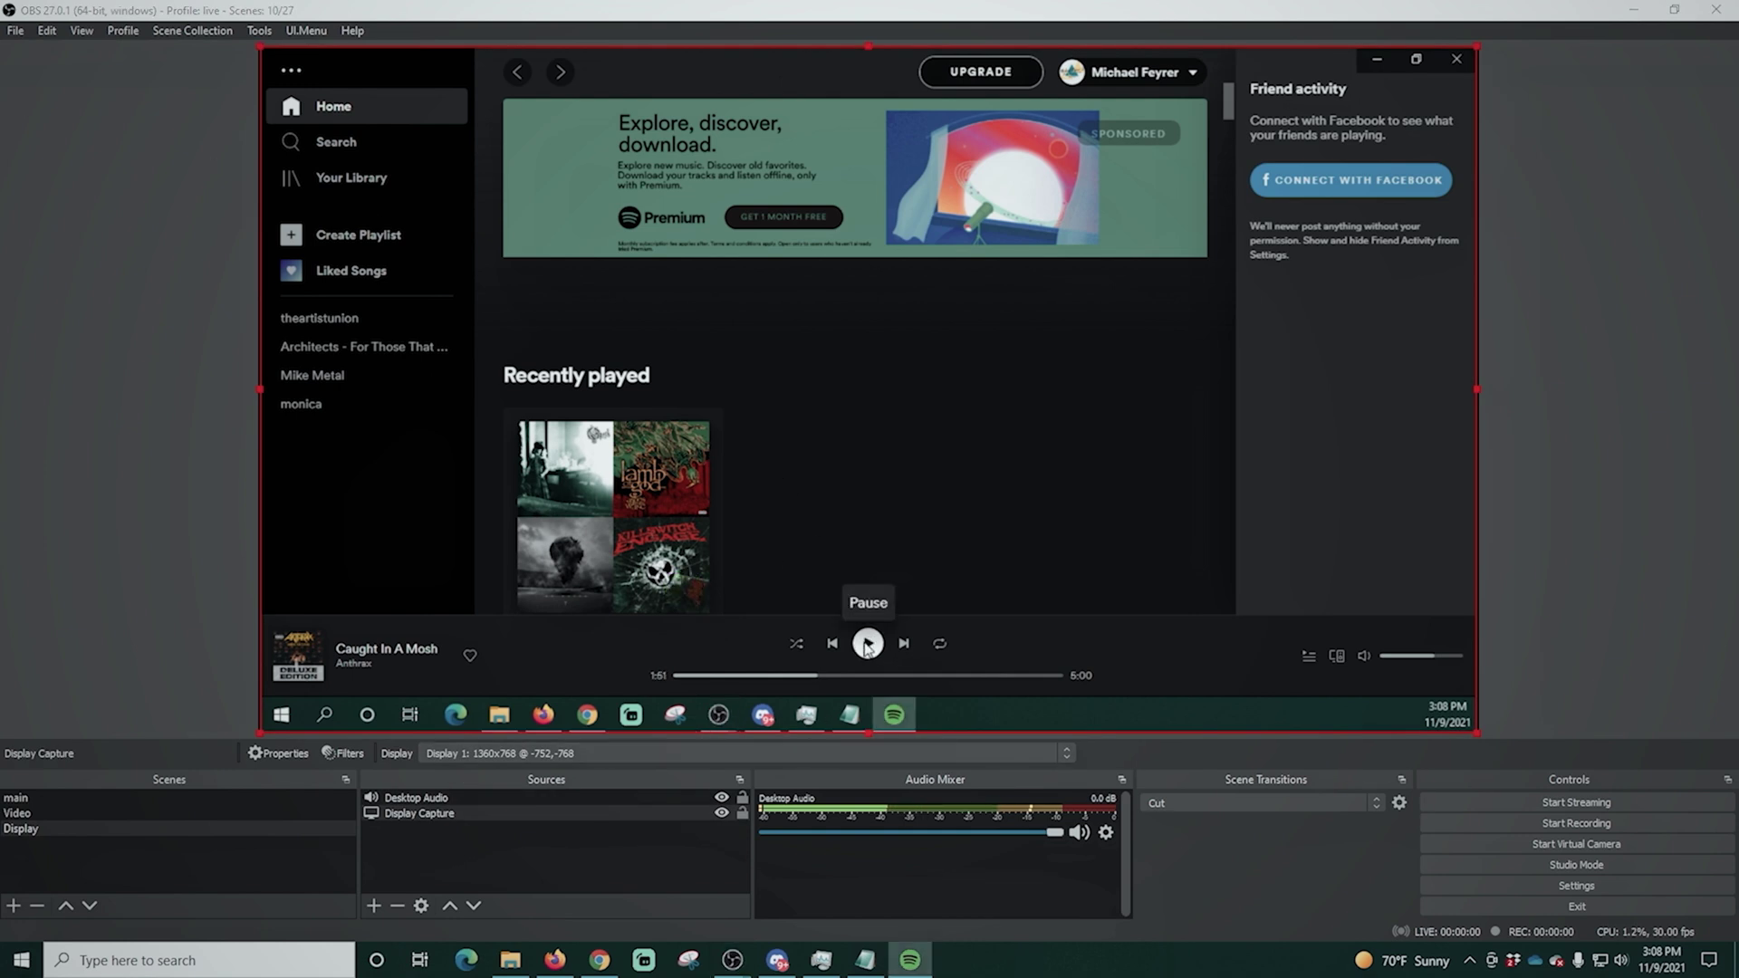
left_click(867, 645)
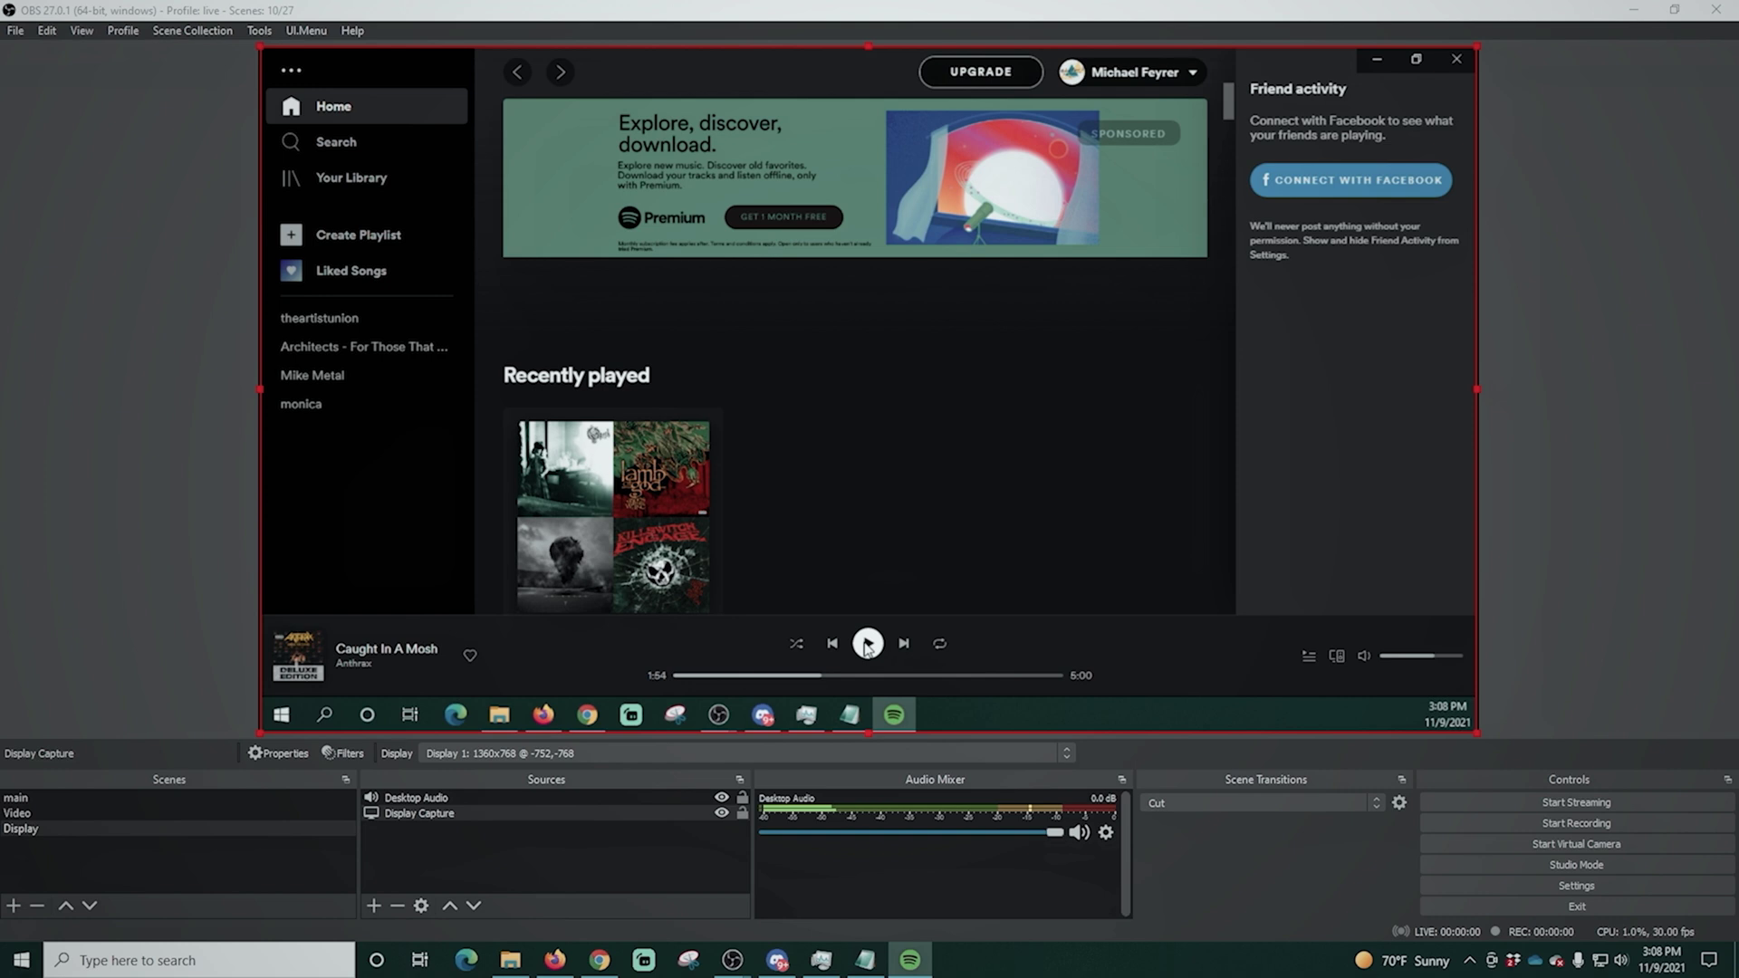
left_click(1380, 59)
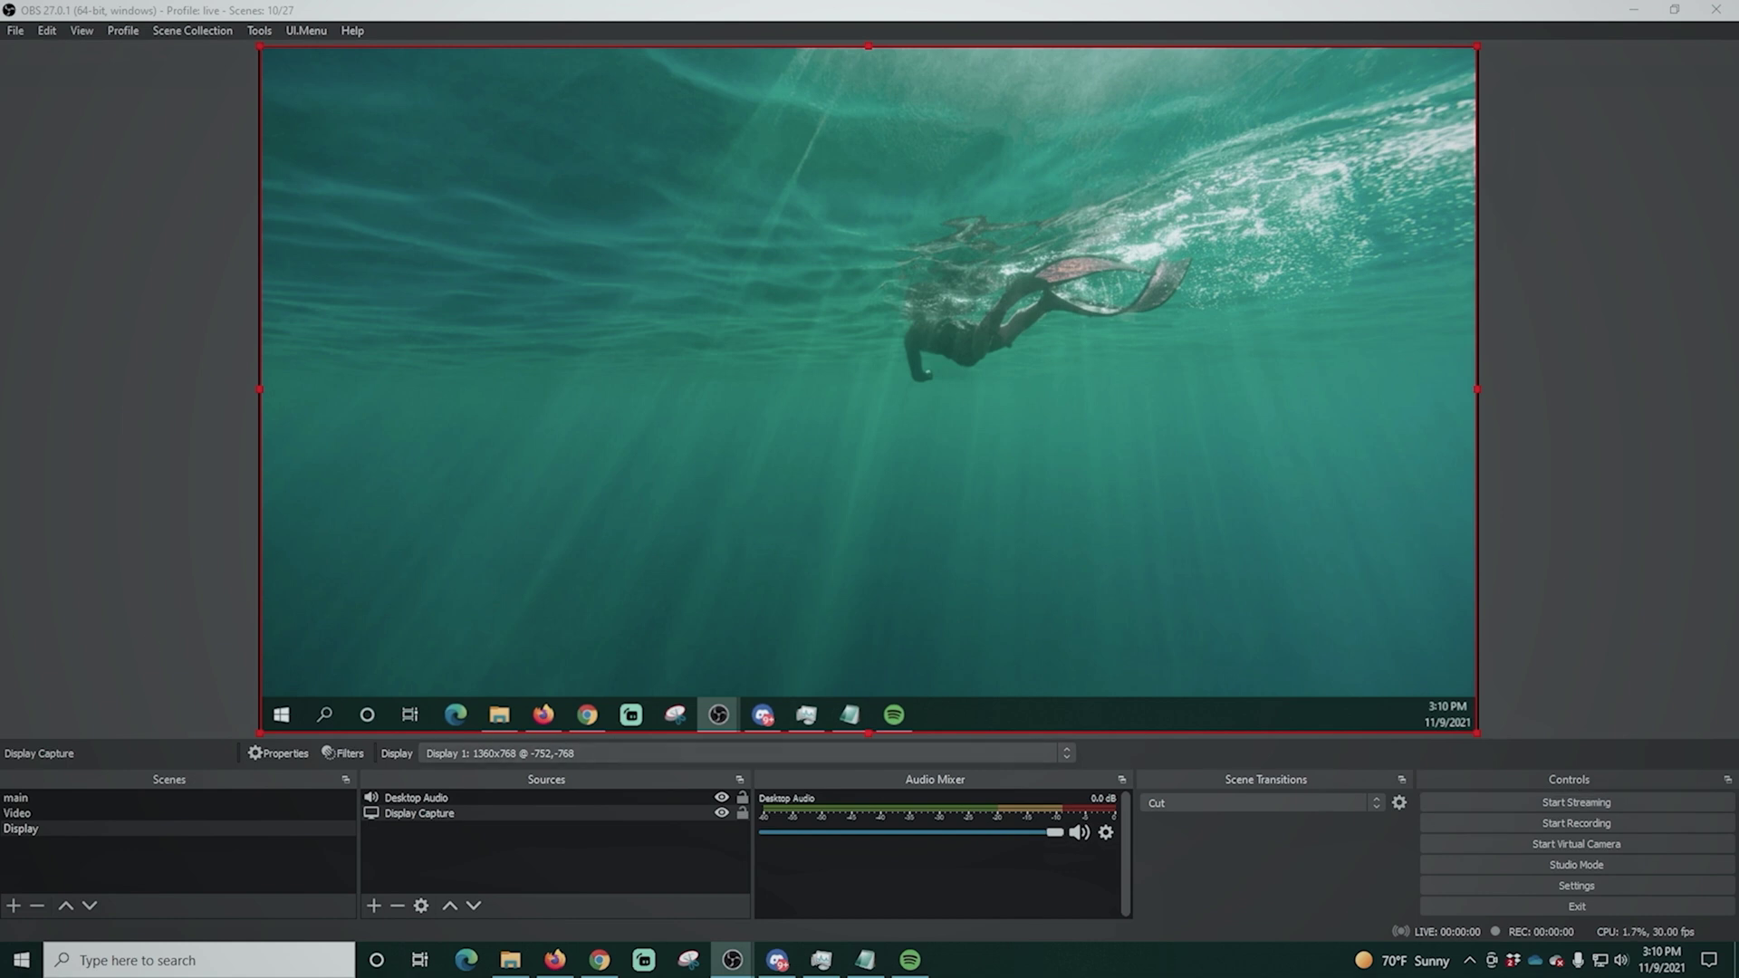
Step: Switch between the main, Video and Display scenes to preview each, then open Settings
left_click(208, 815)
left_click(202, 797)
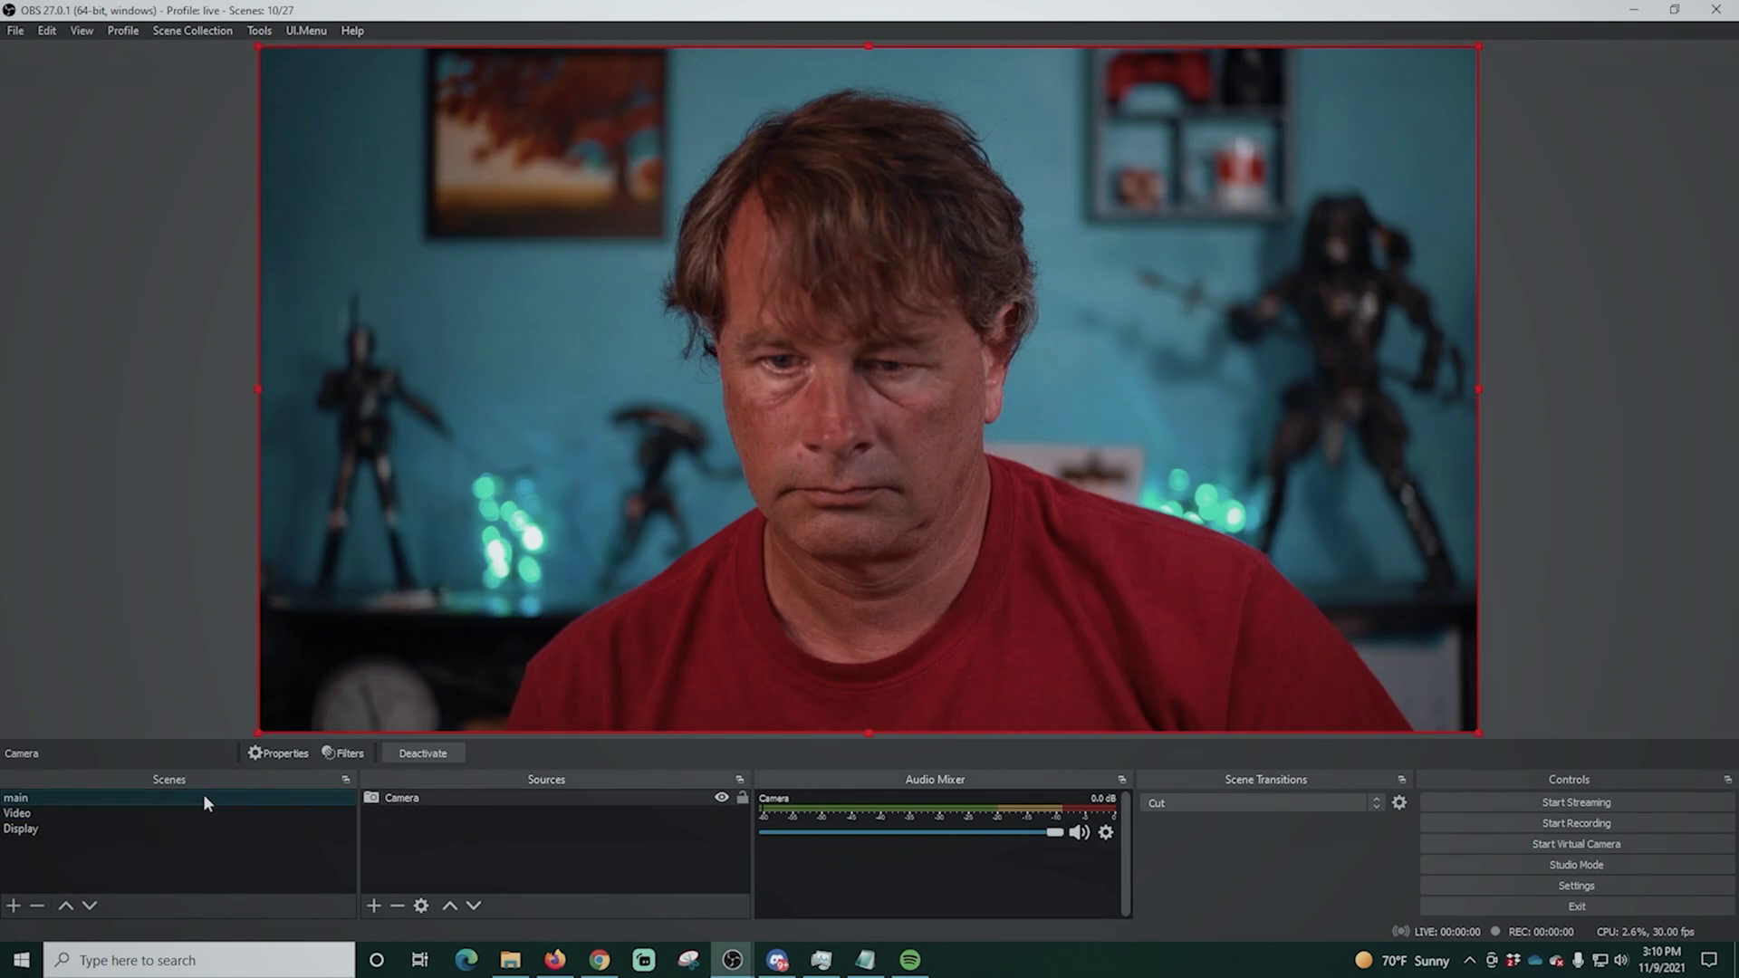
left_click(197, 810)
left_click(198, 828)
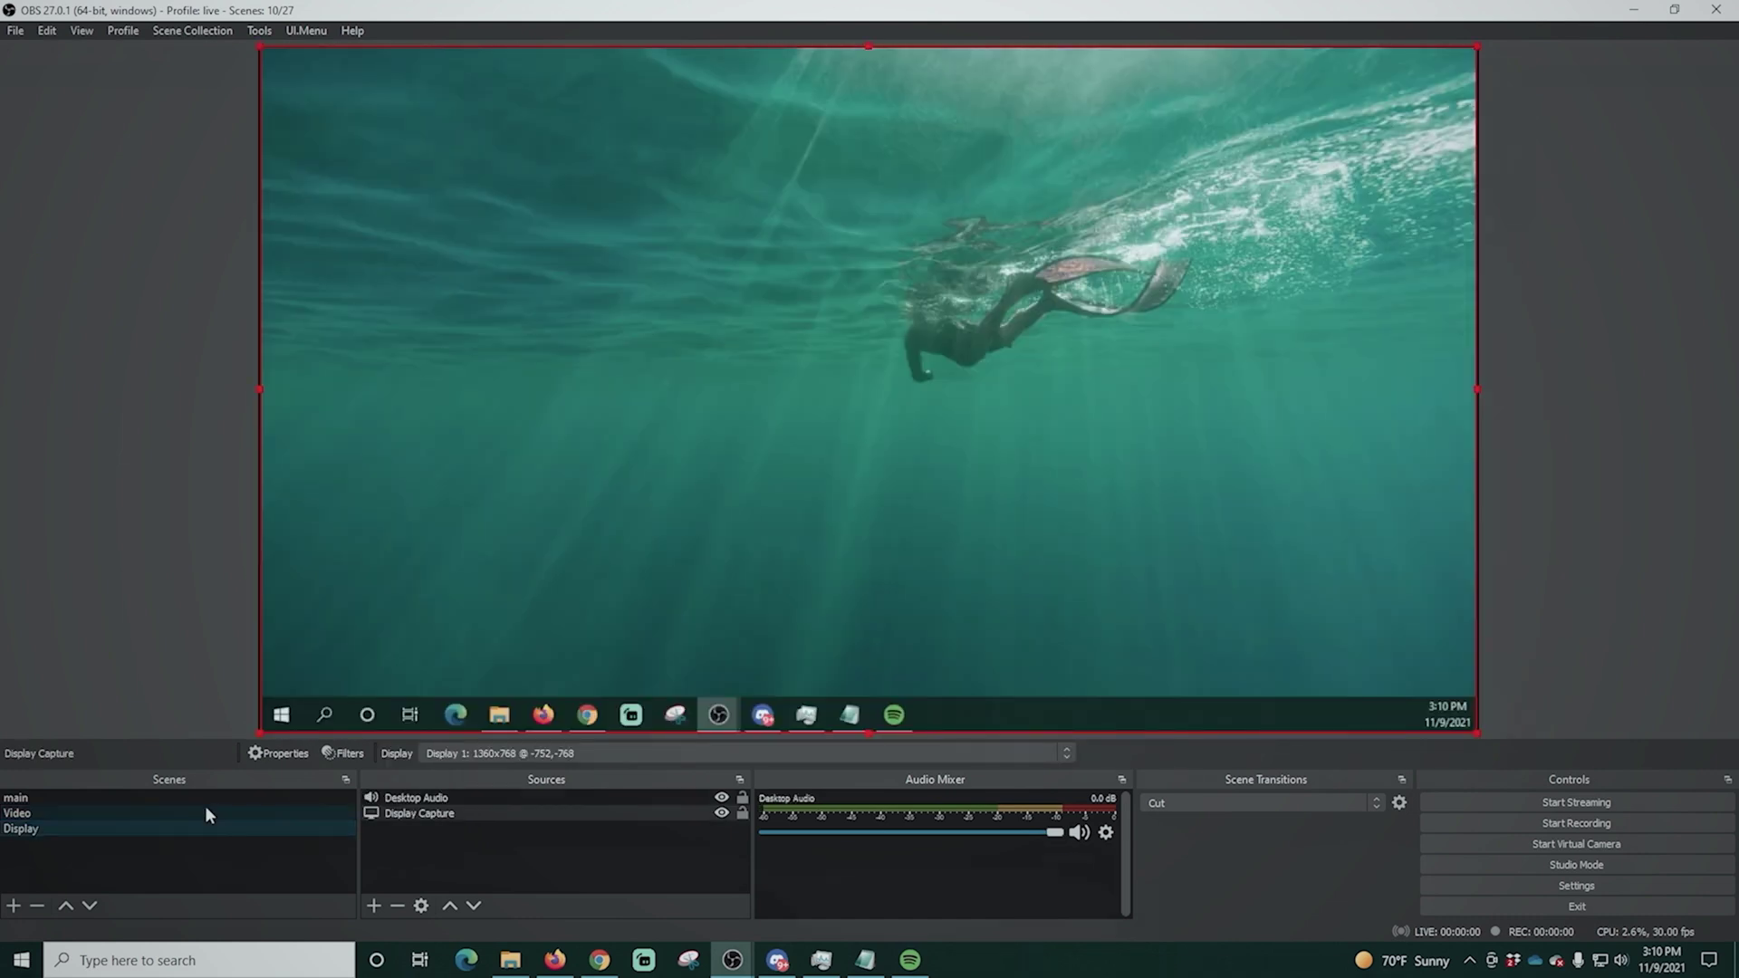
left_click(204, 806)
left_click(205, 793)
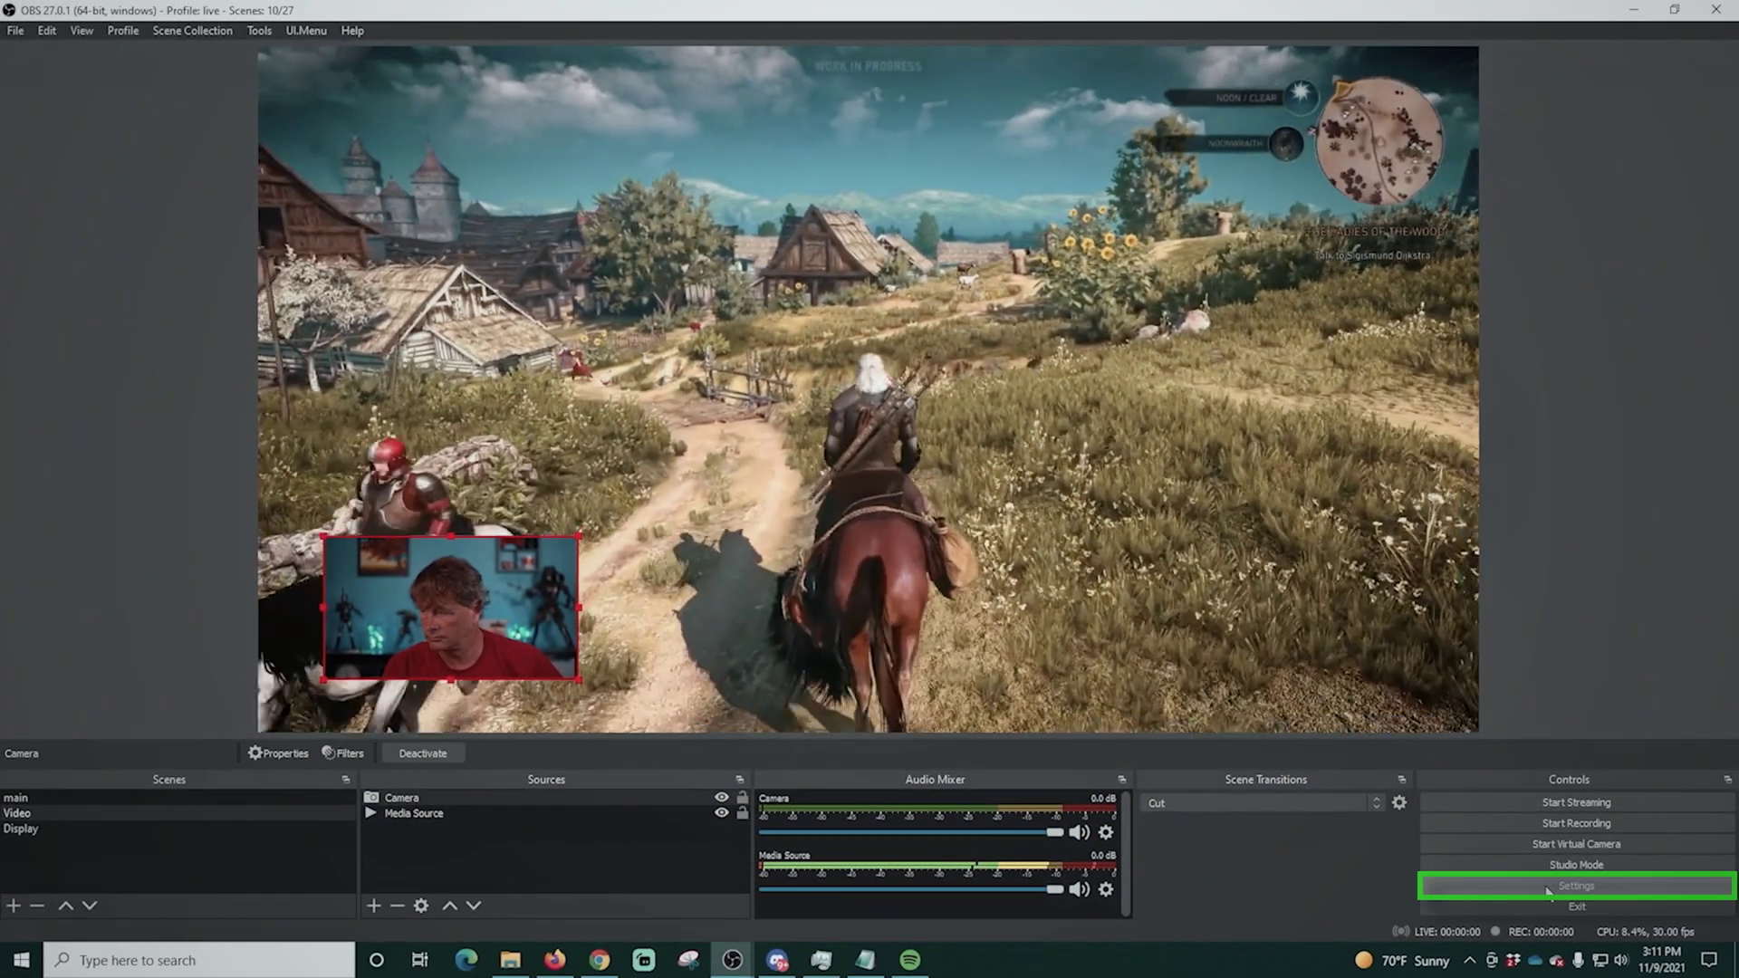
left_click(1547, 889)
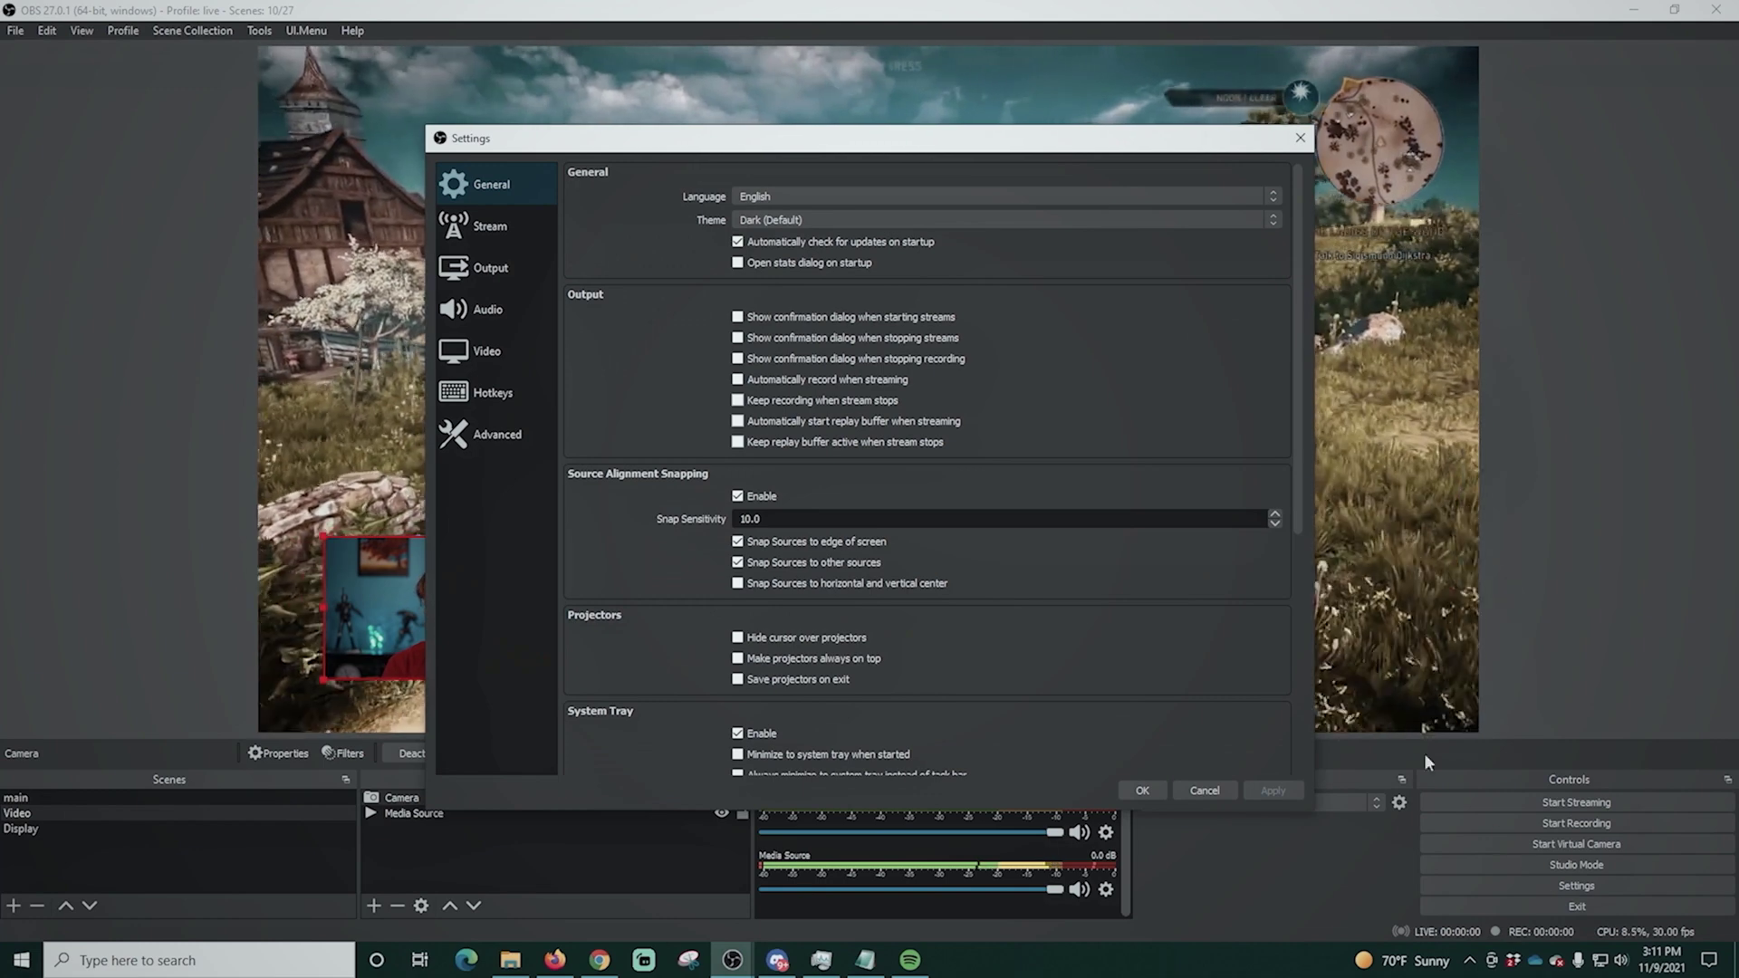
Step: Show the Output page's Recording tab and cancel the folder picker, keeping the Videos folder
left_click_drag(649, 137, 687, 63)
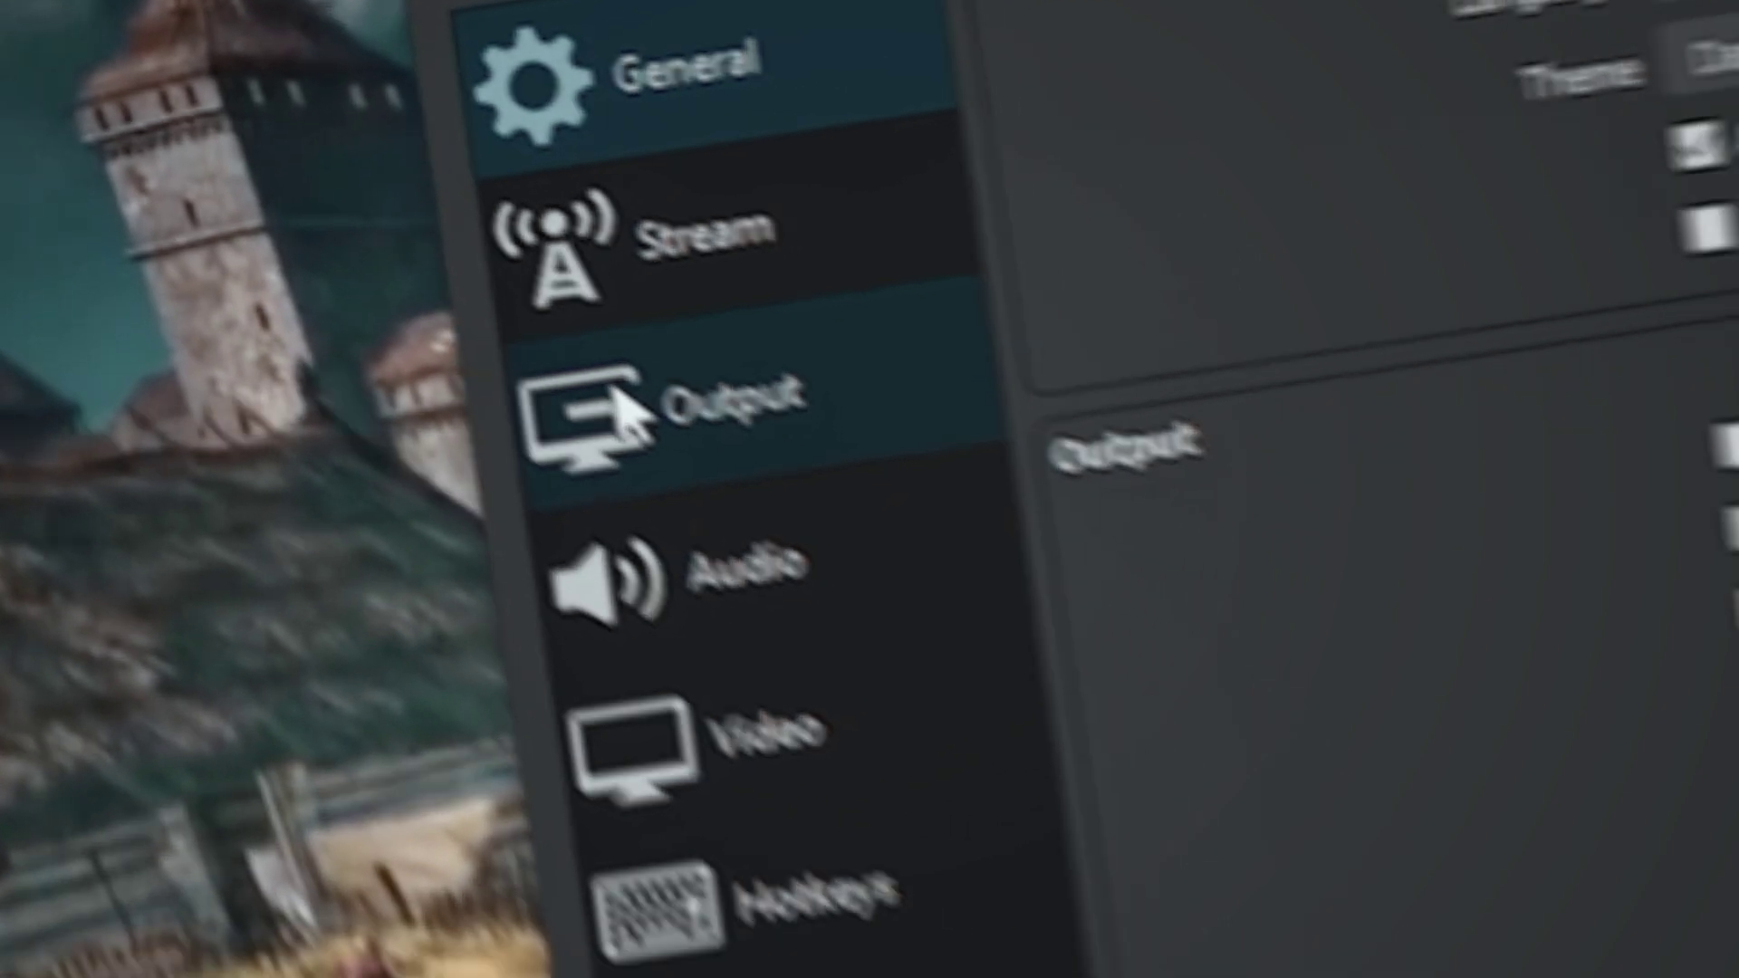
left_click(619, 399)
left_click(440, 172)
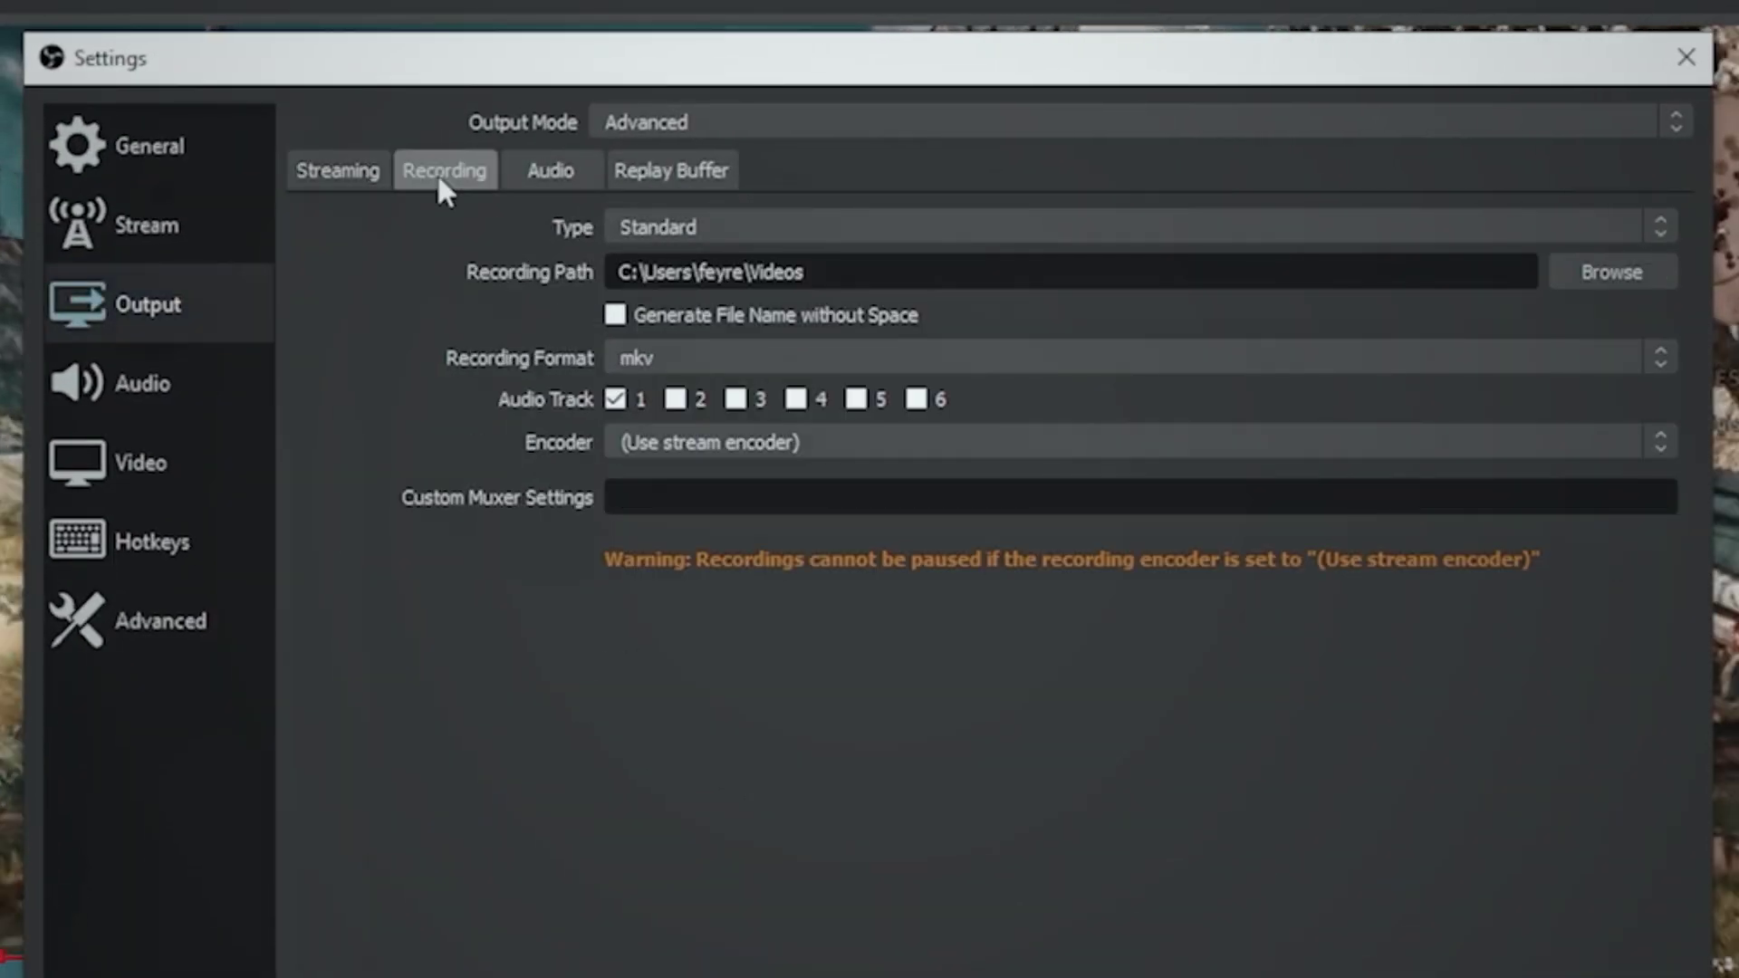
left_click(1621, 271)
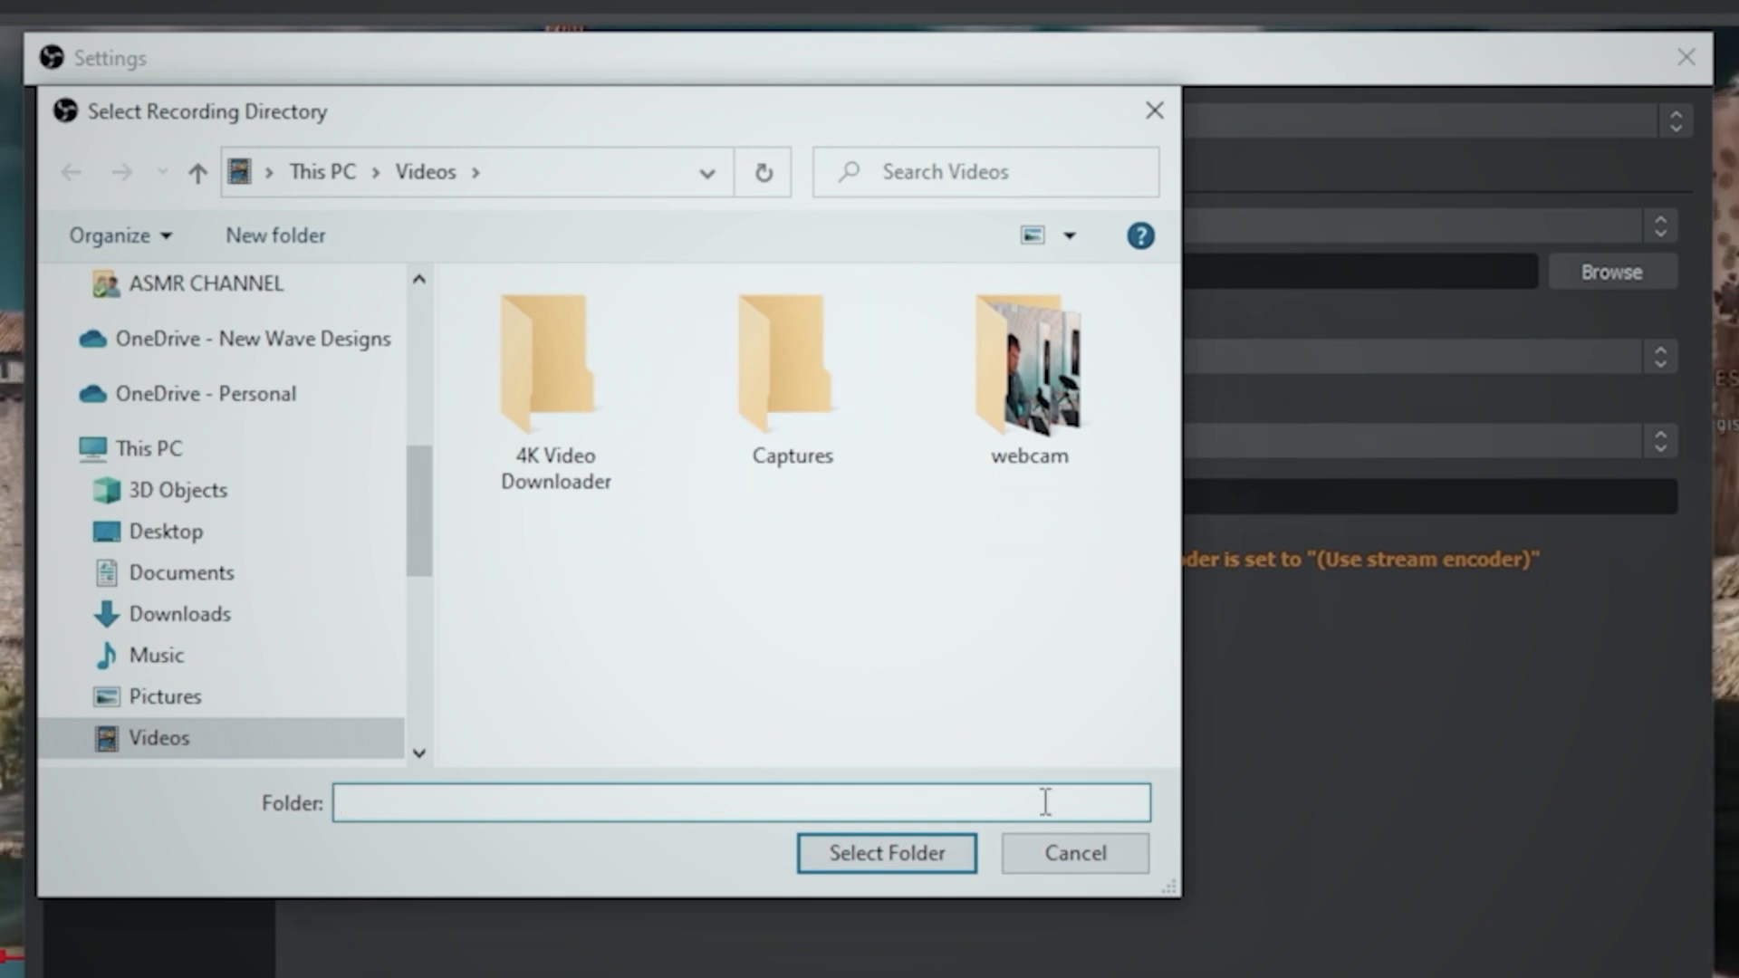
left_click(1073, 851)
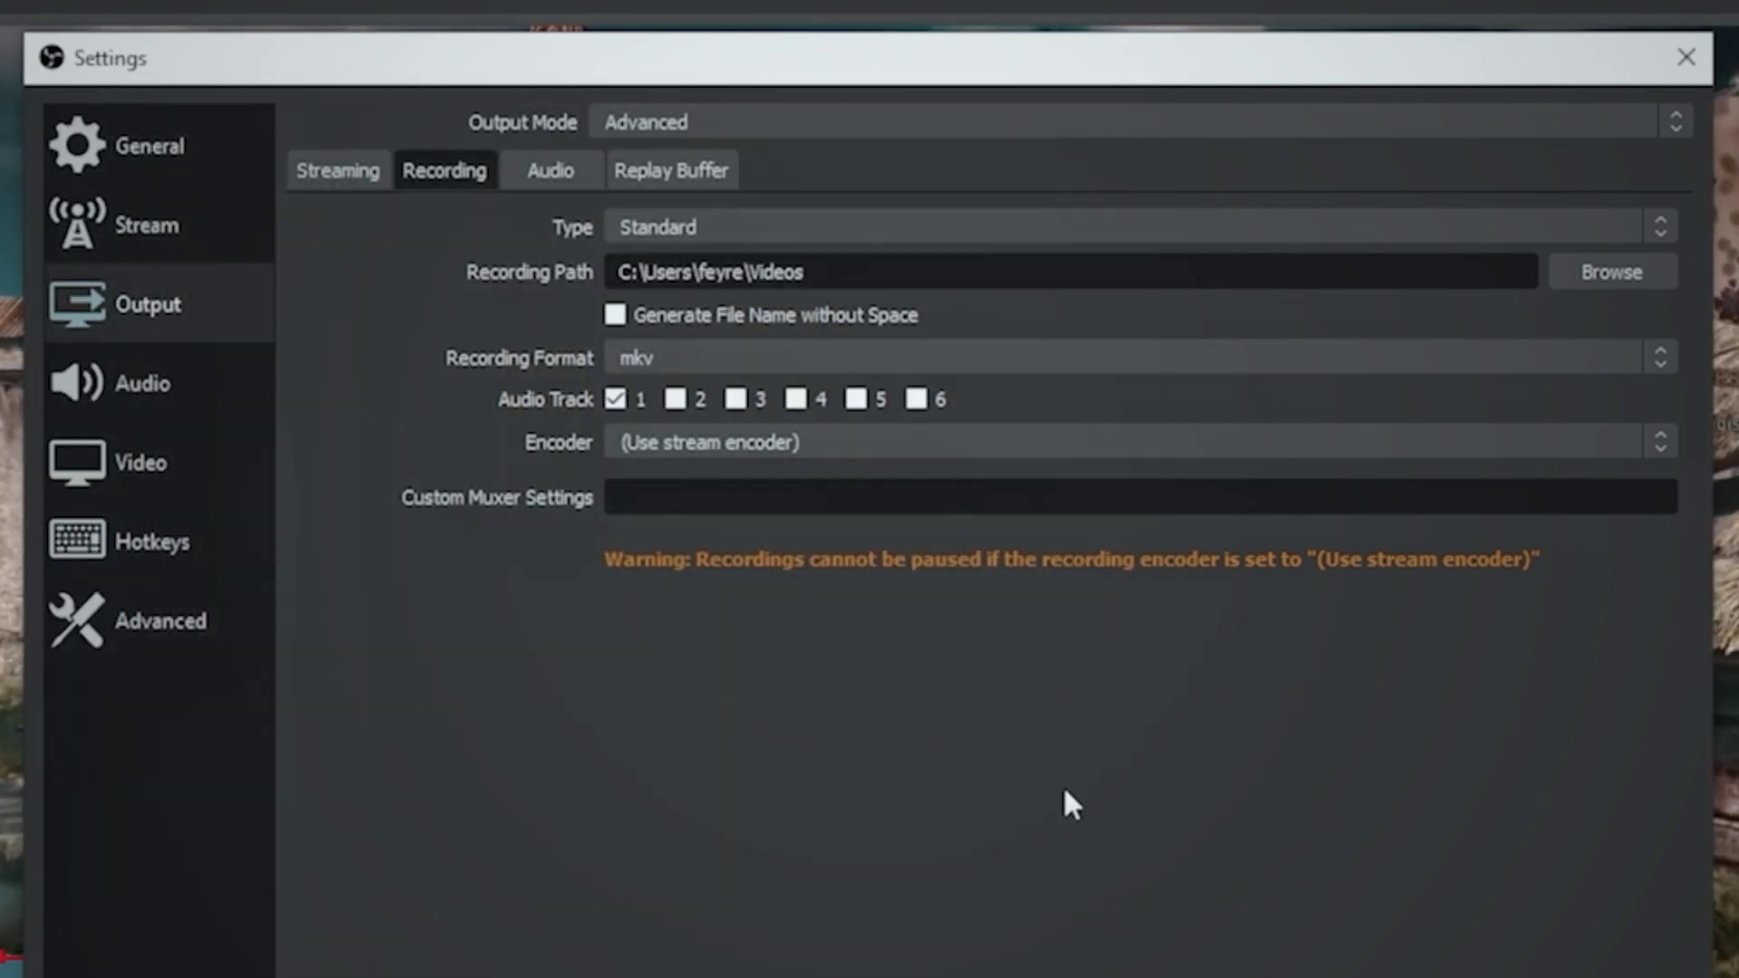
Step: Try mp4, then change the recording format from mkv to flv
left_click(1657, 357)
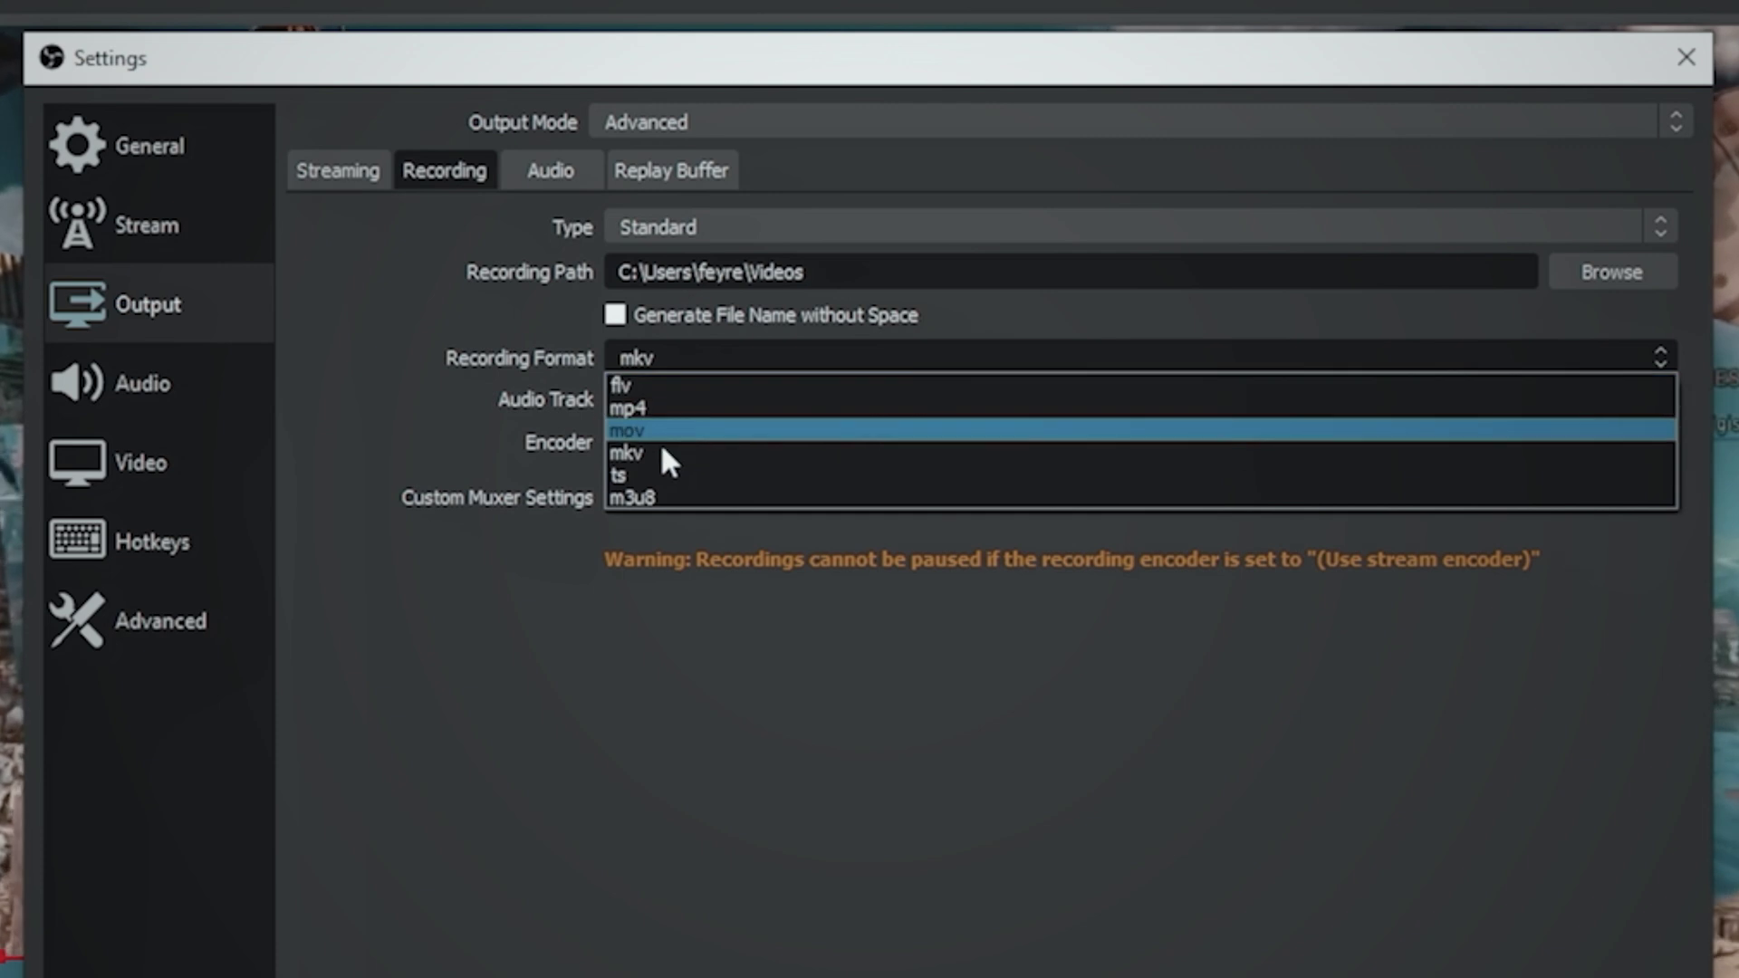
left_click(731, 408)
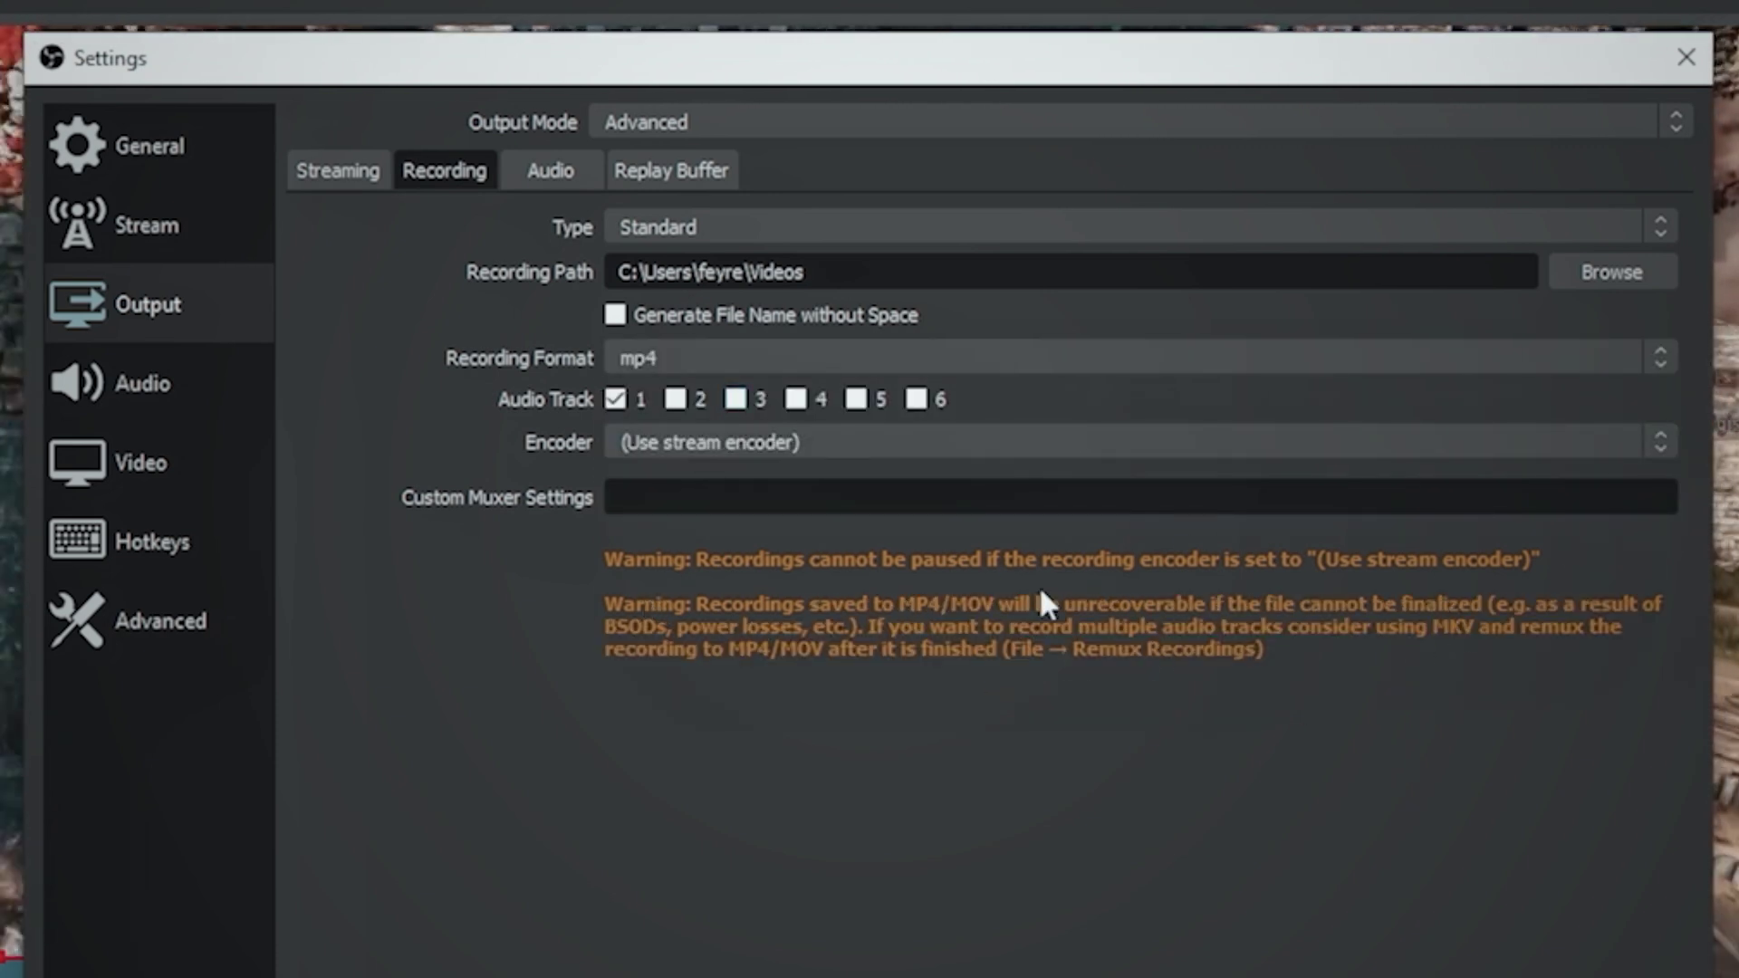
left_click(1659, 350)
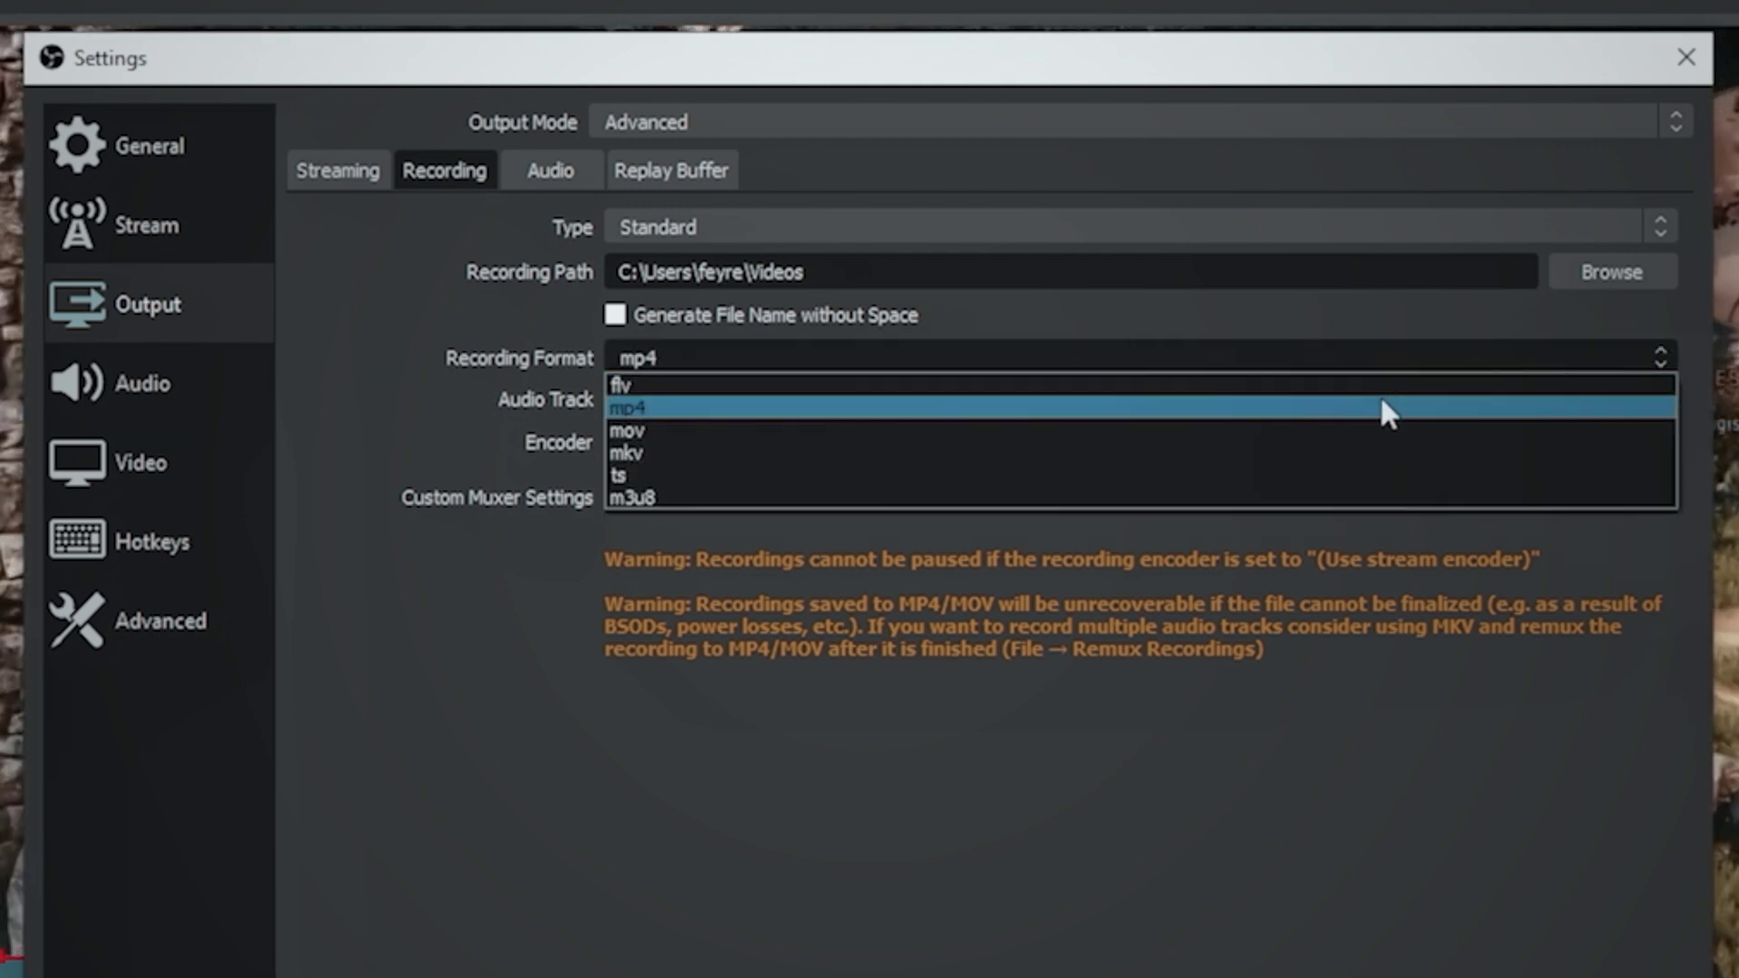
left_click(1373, 381)
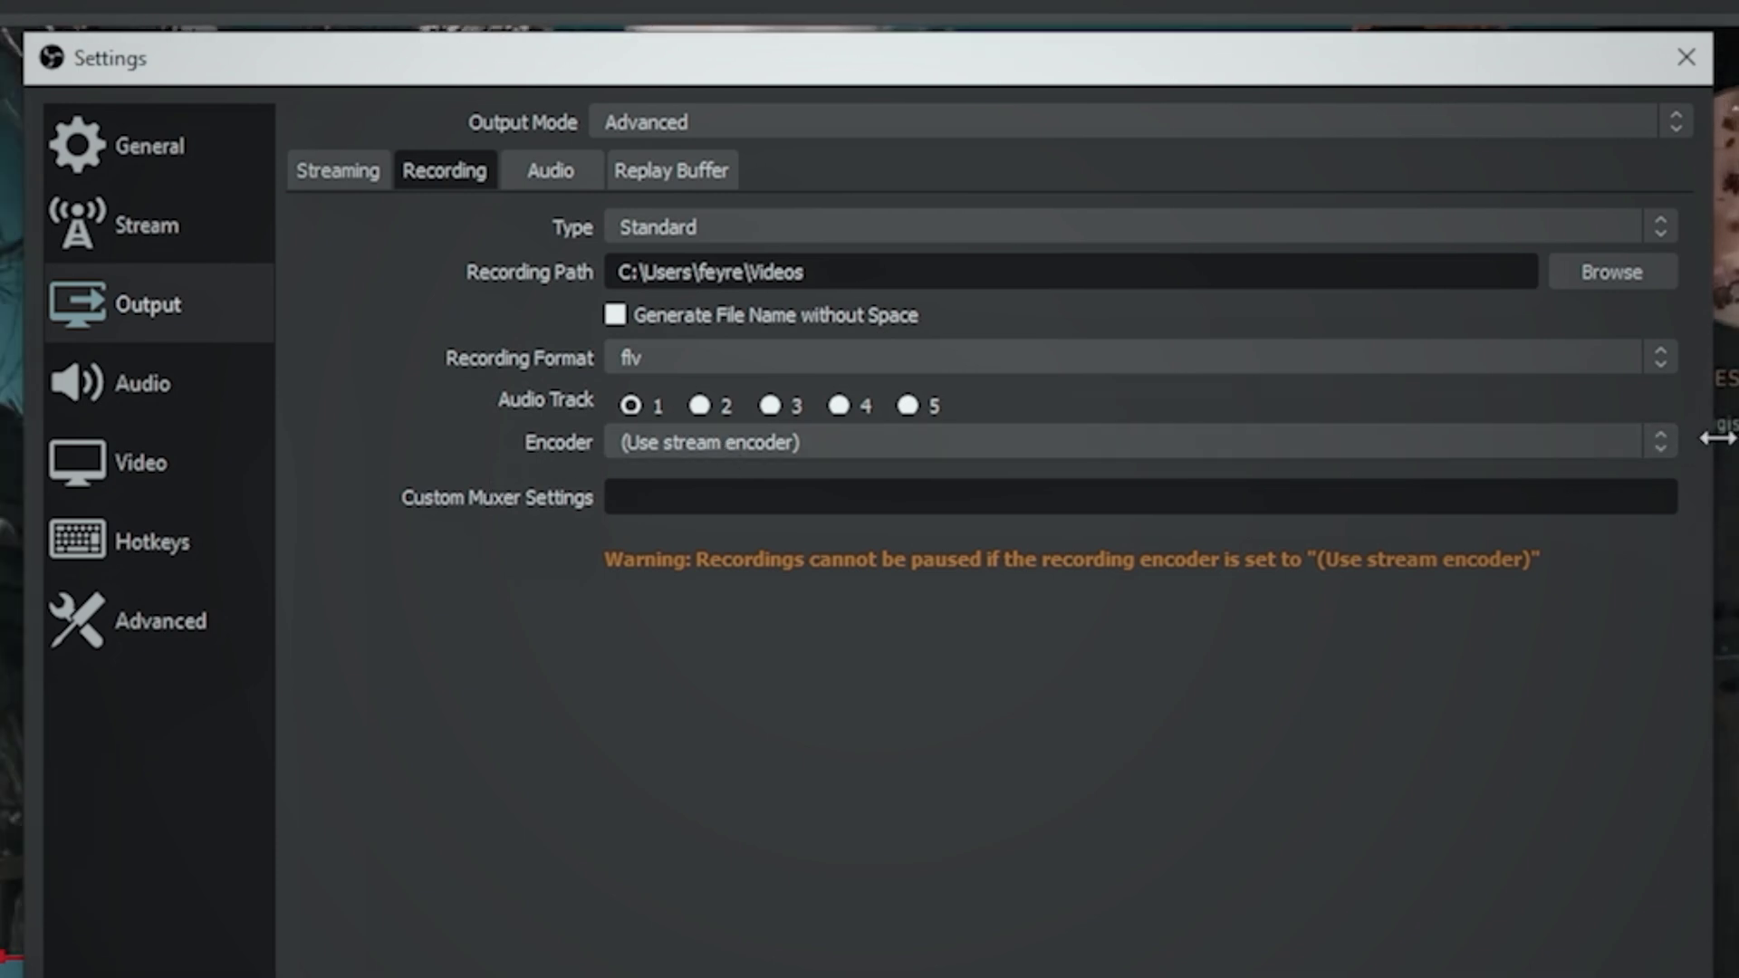
left_click(1665, 442)
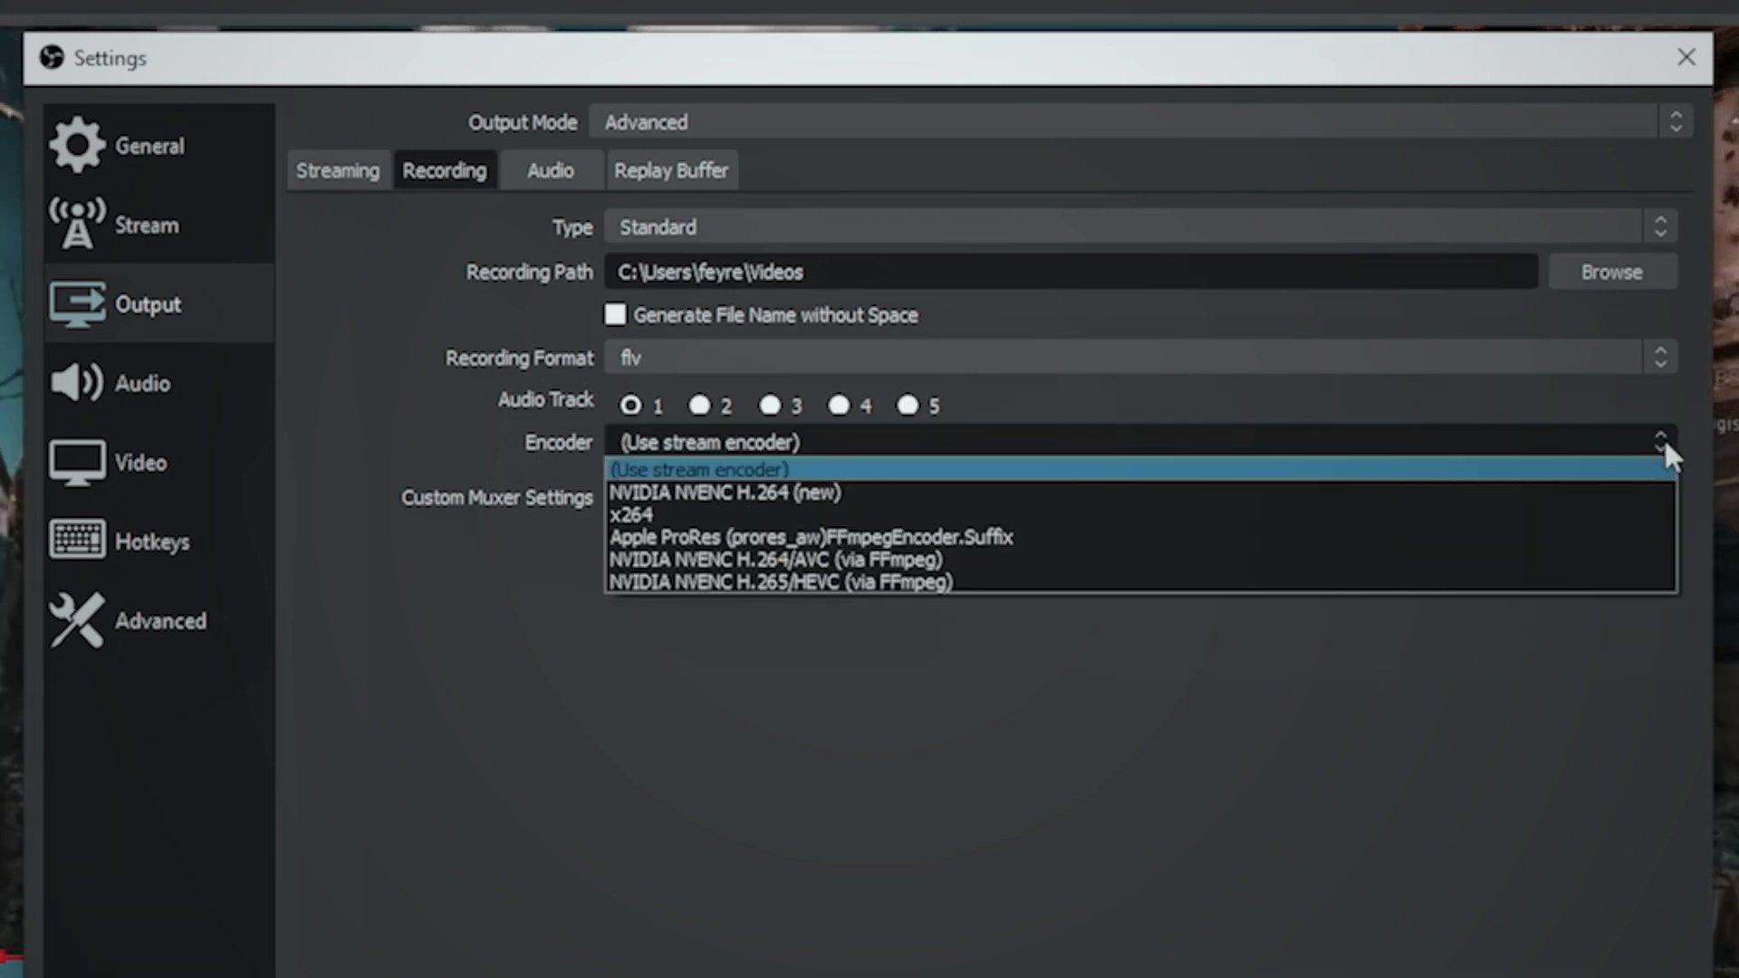
Step: Set the recording encoder to x264 with veryfast preset and a 50000 Kbps bitrate
left_click(882, 492)
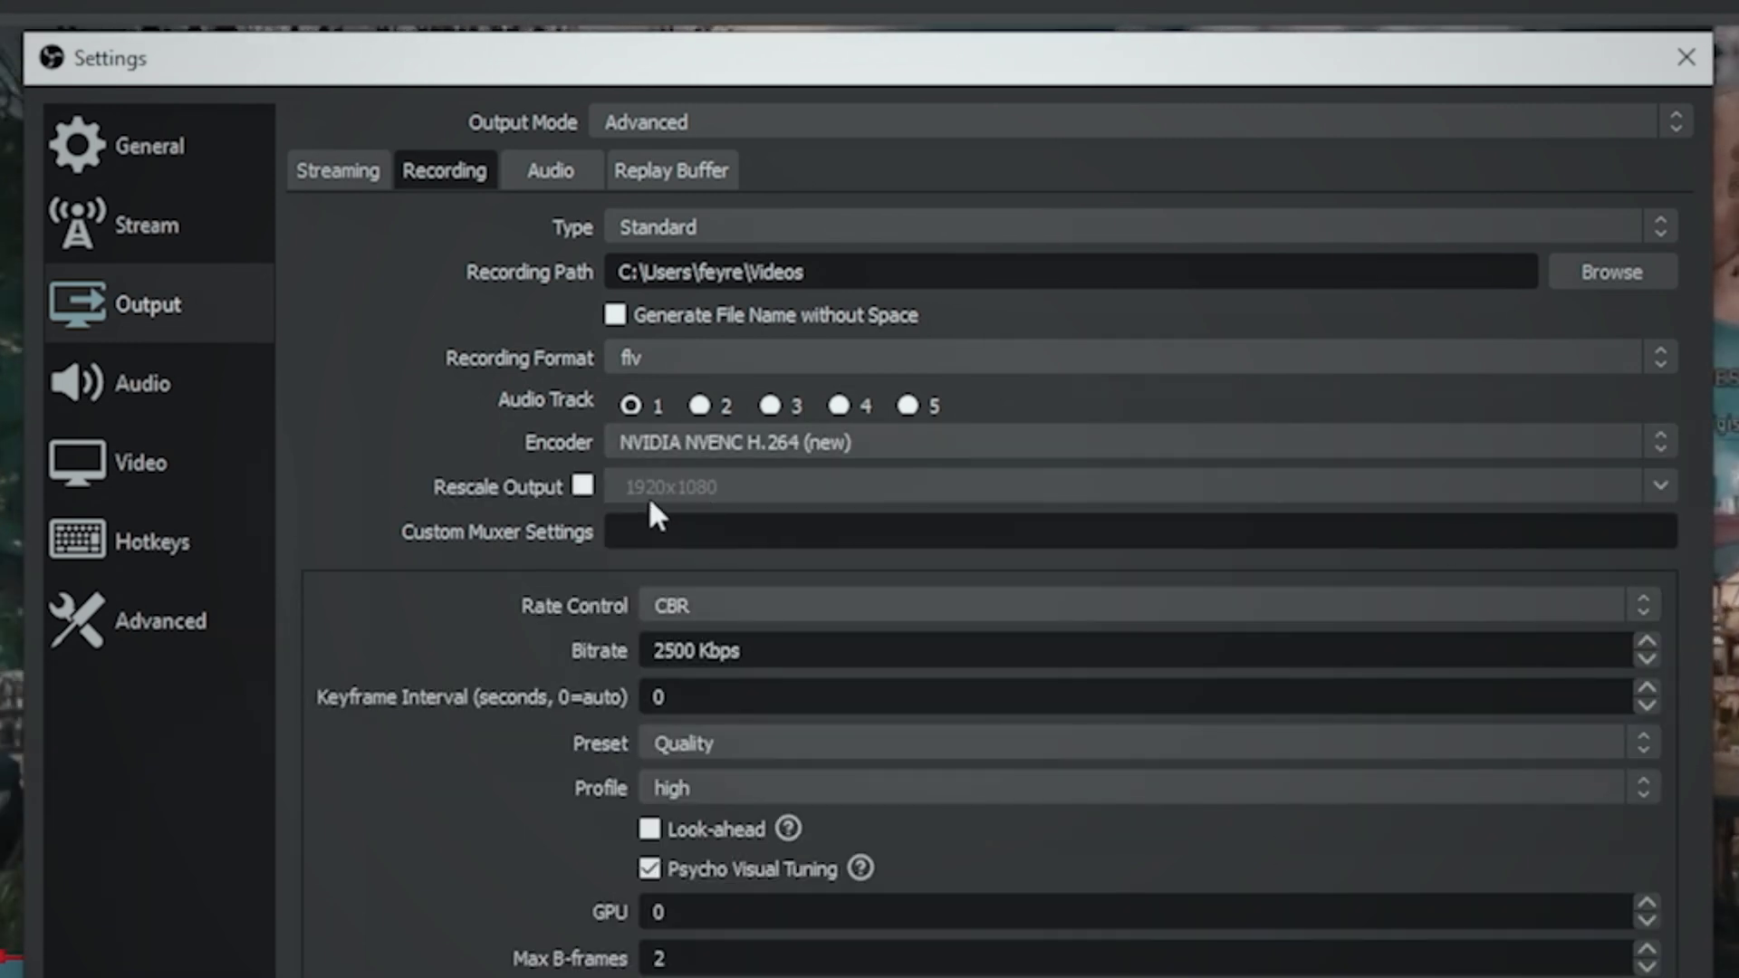
left_click(775, 442)
left_click(747, 507)
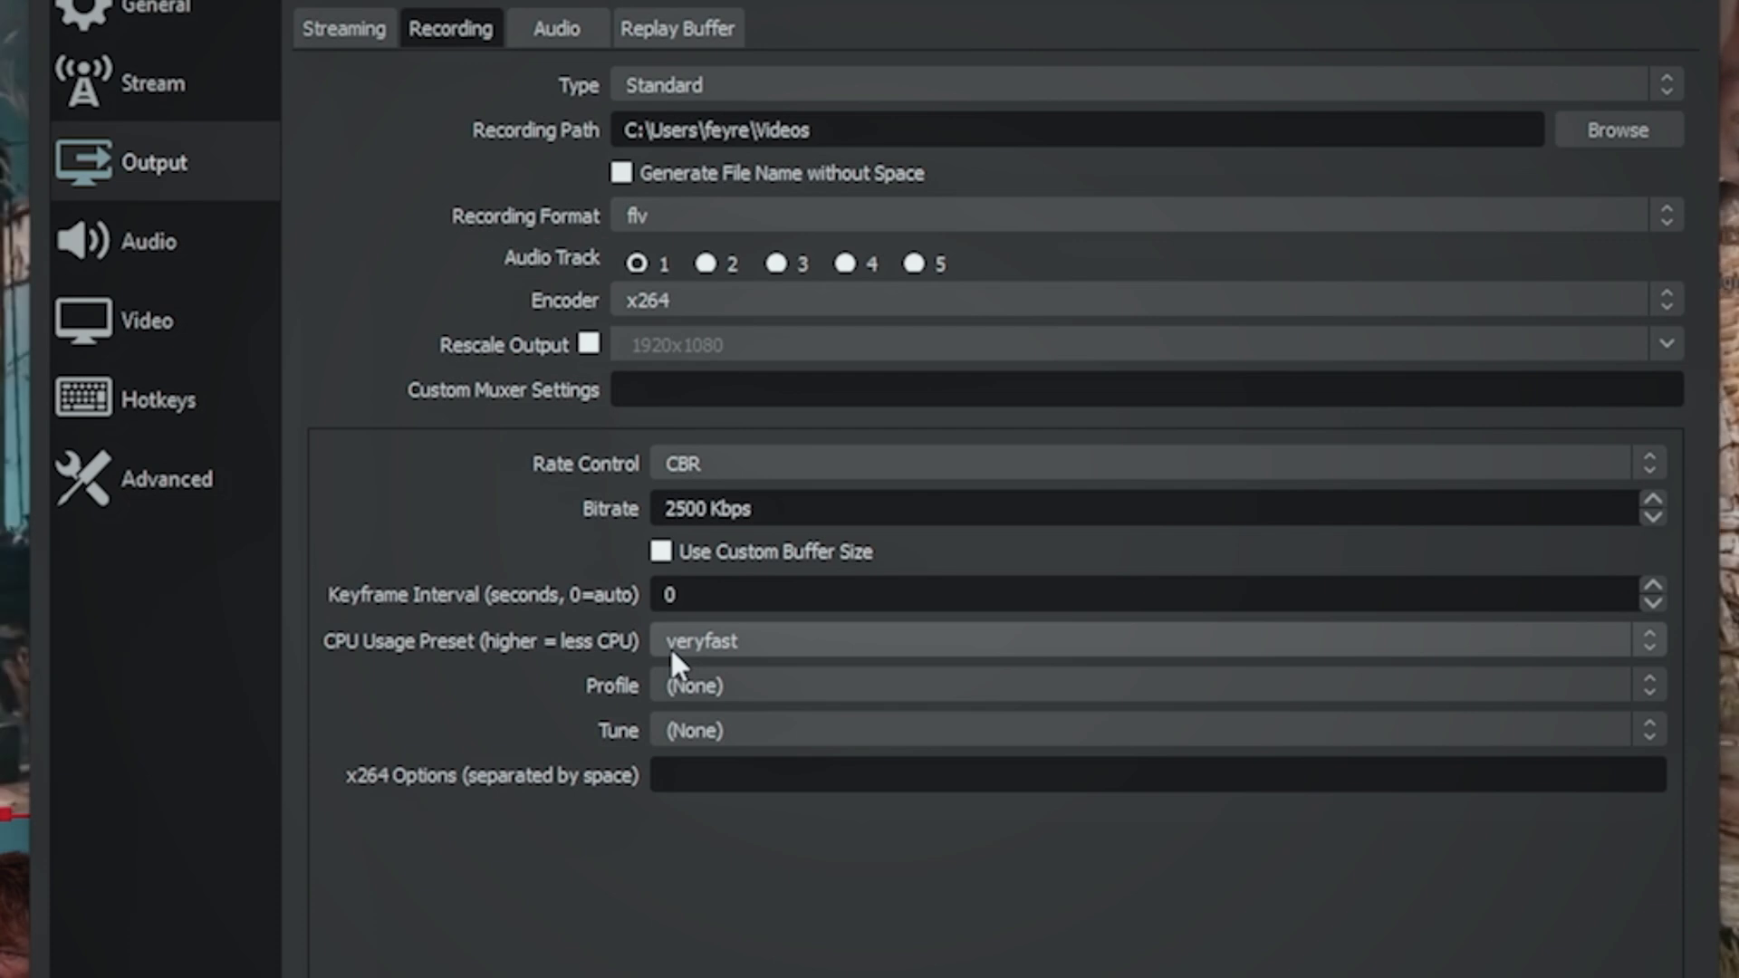
left_click(672, 647)
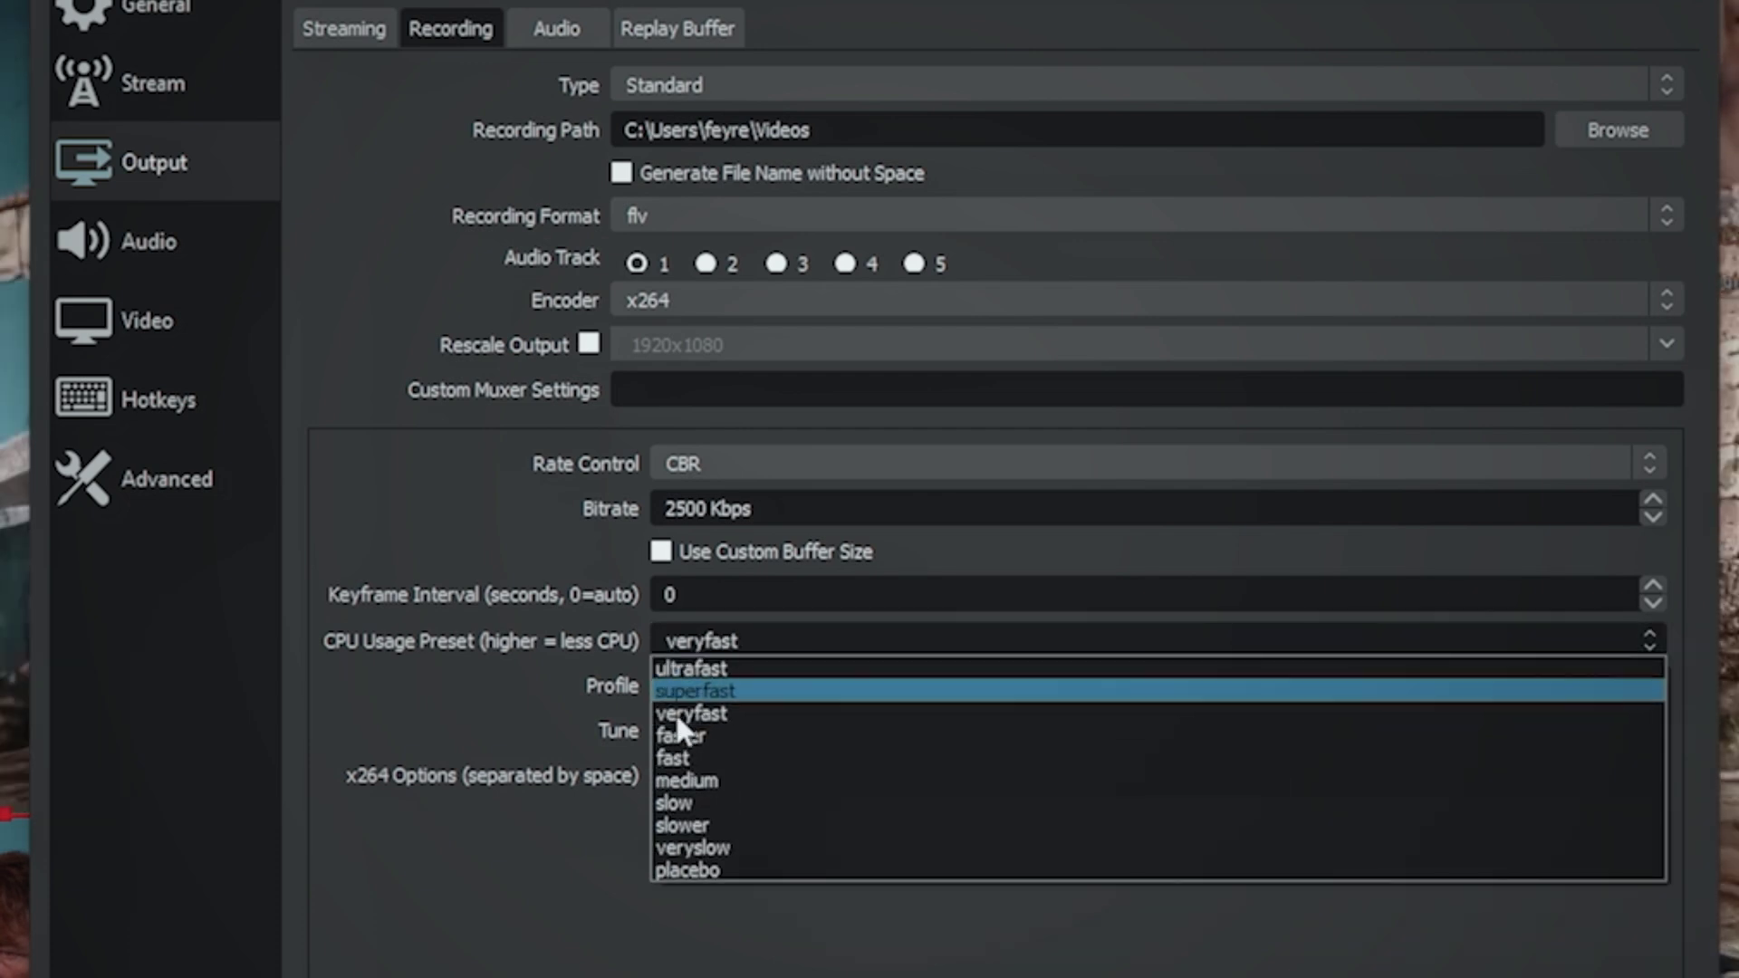
left_click(453, 500)
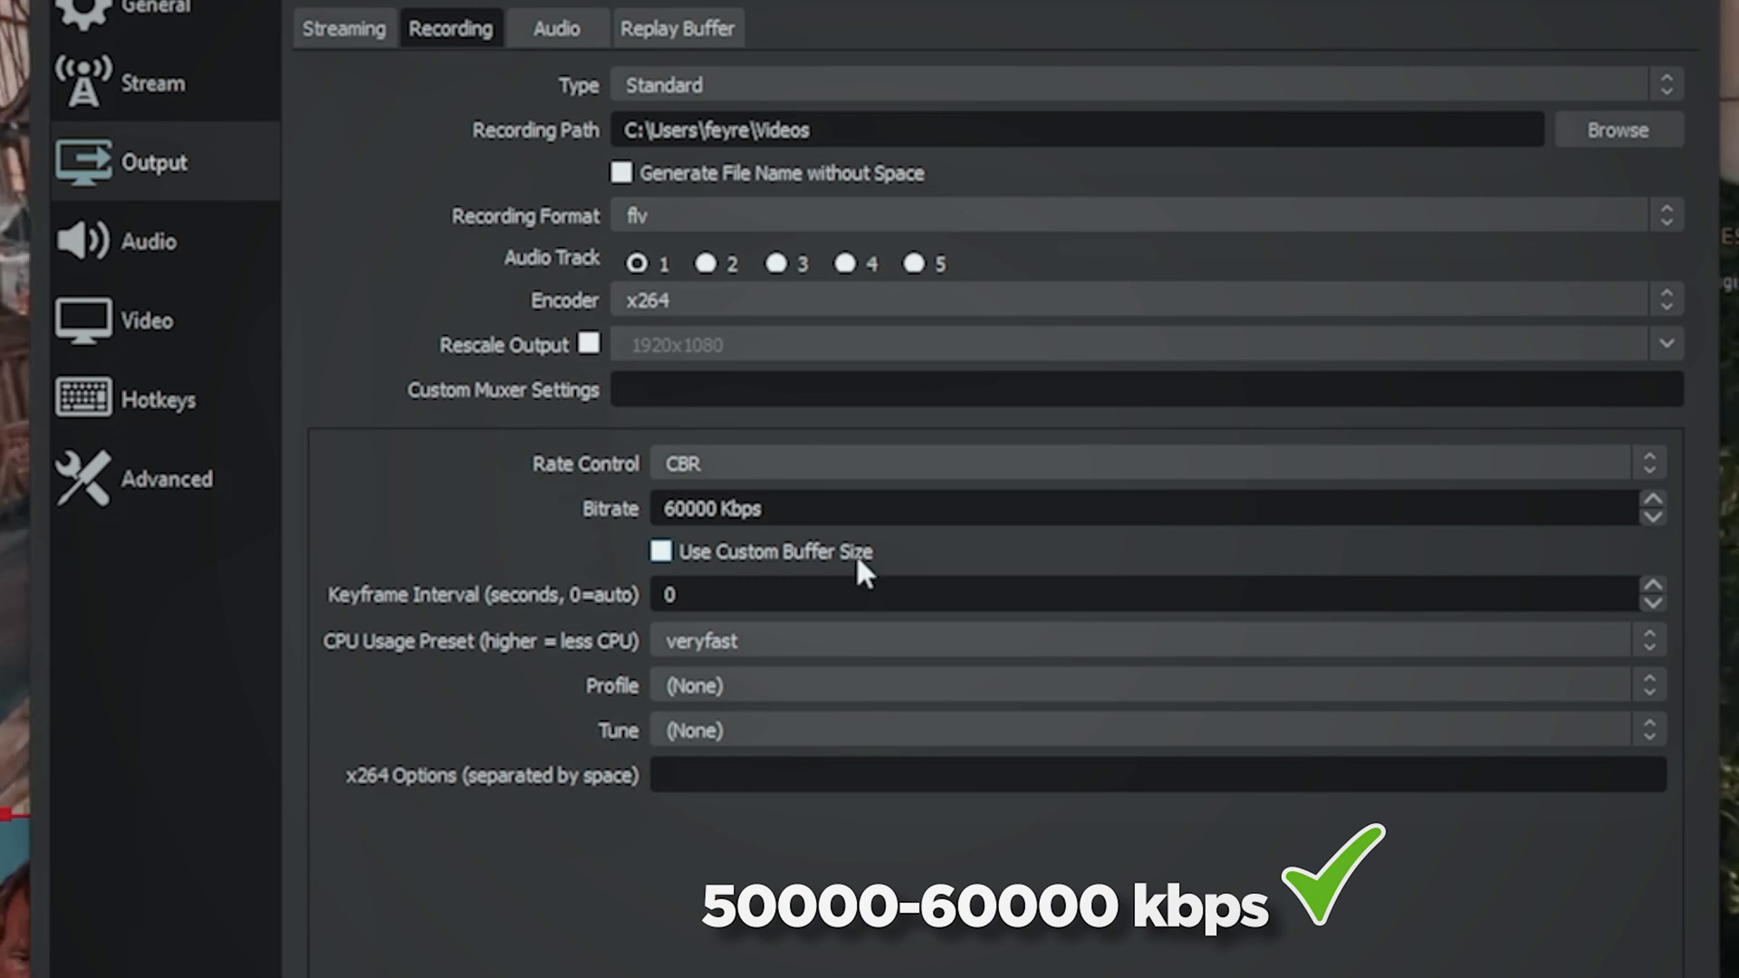
key("BackSpace")
type("5")
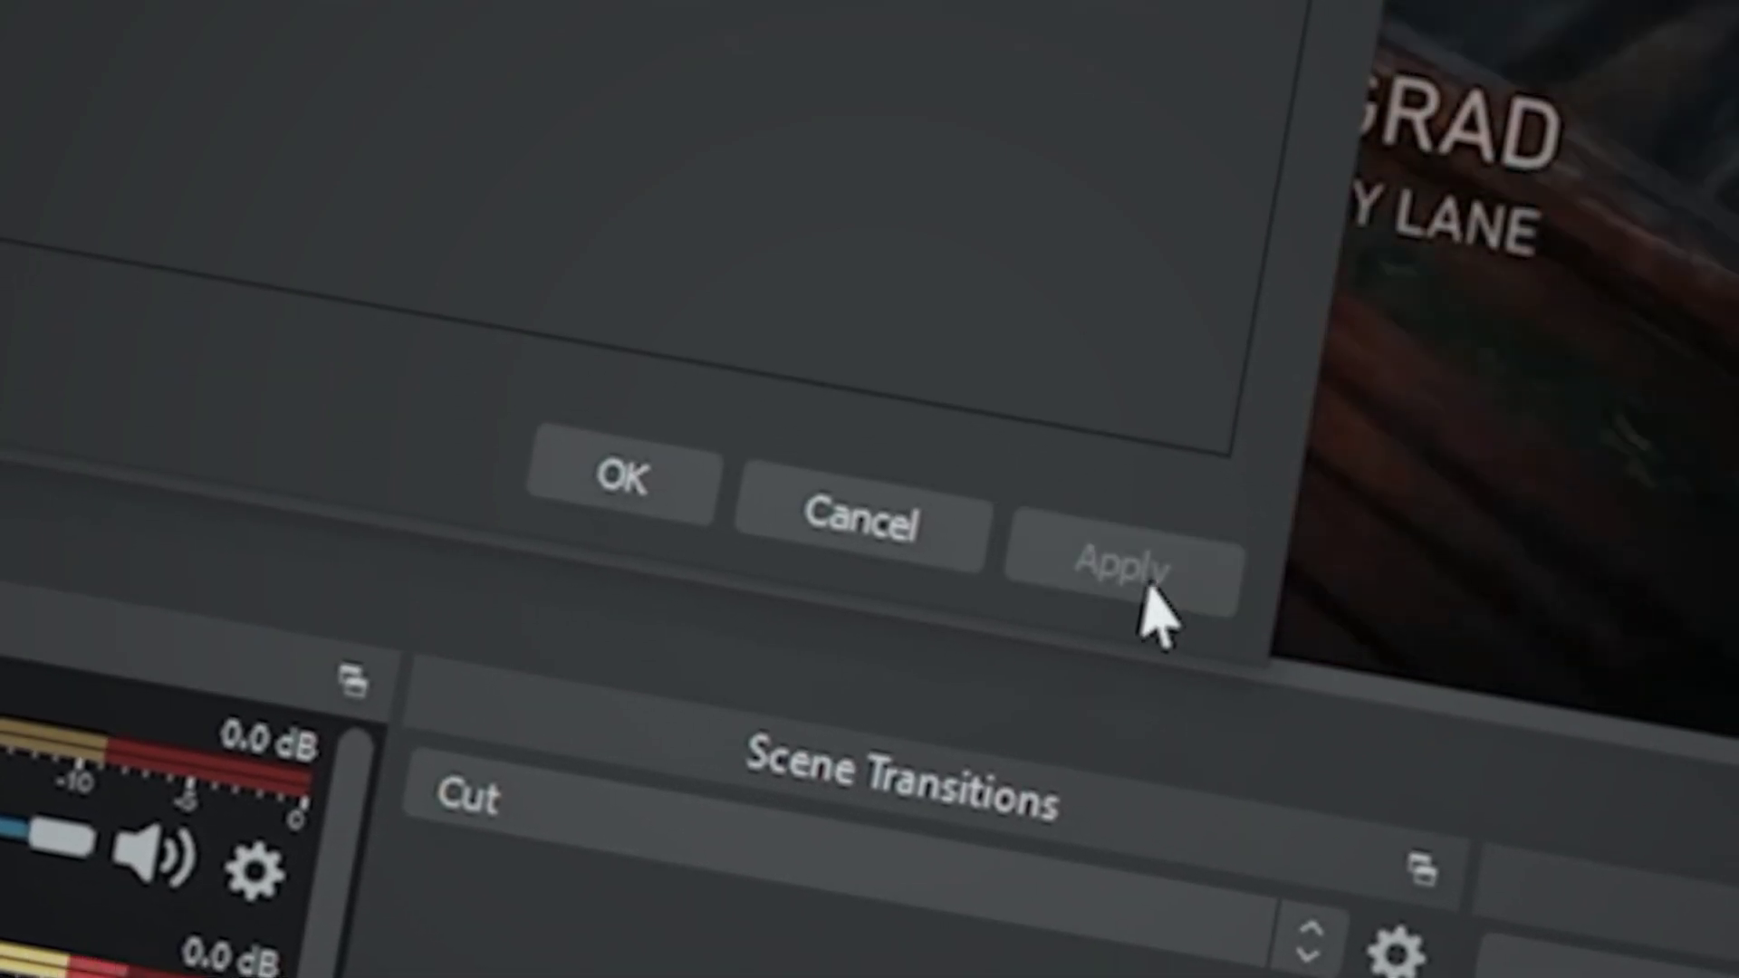
Step: Apply the x264 recording settings with OK and return to the main window
left_click(575, 489)
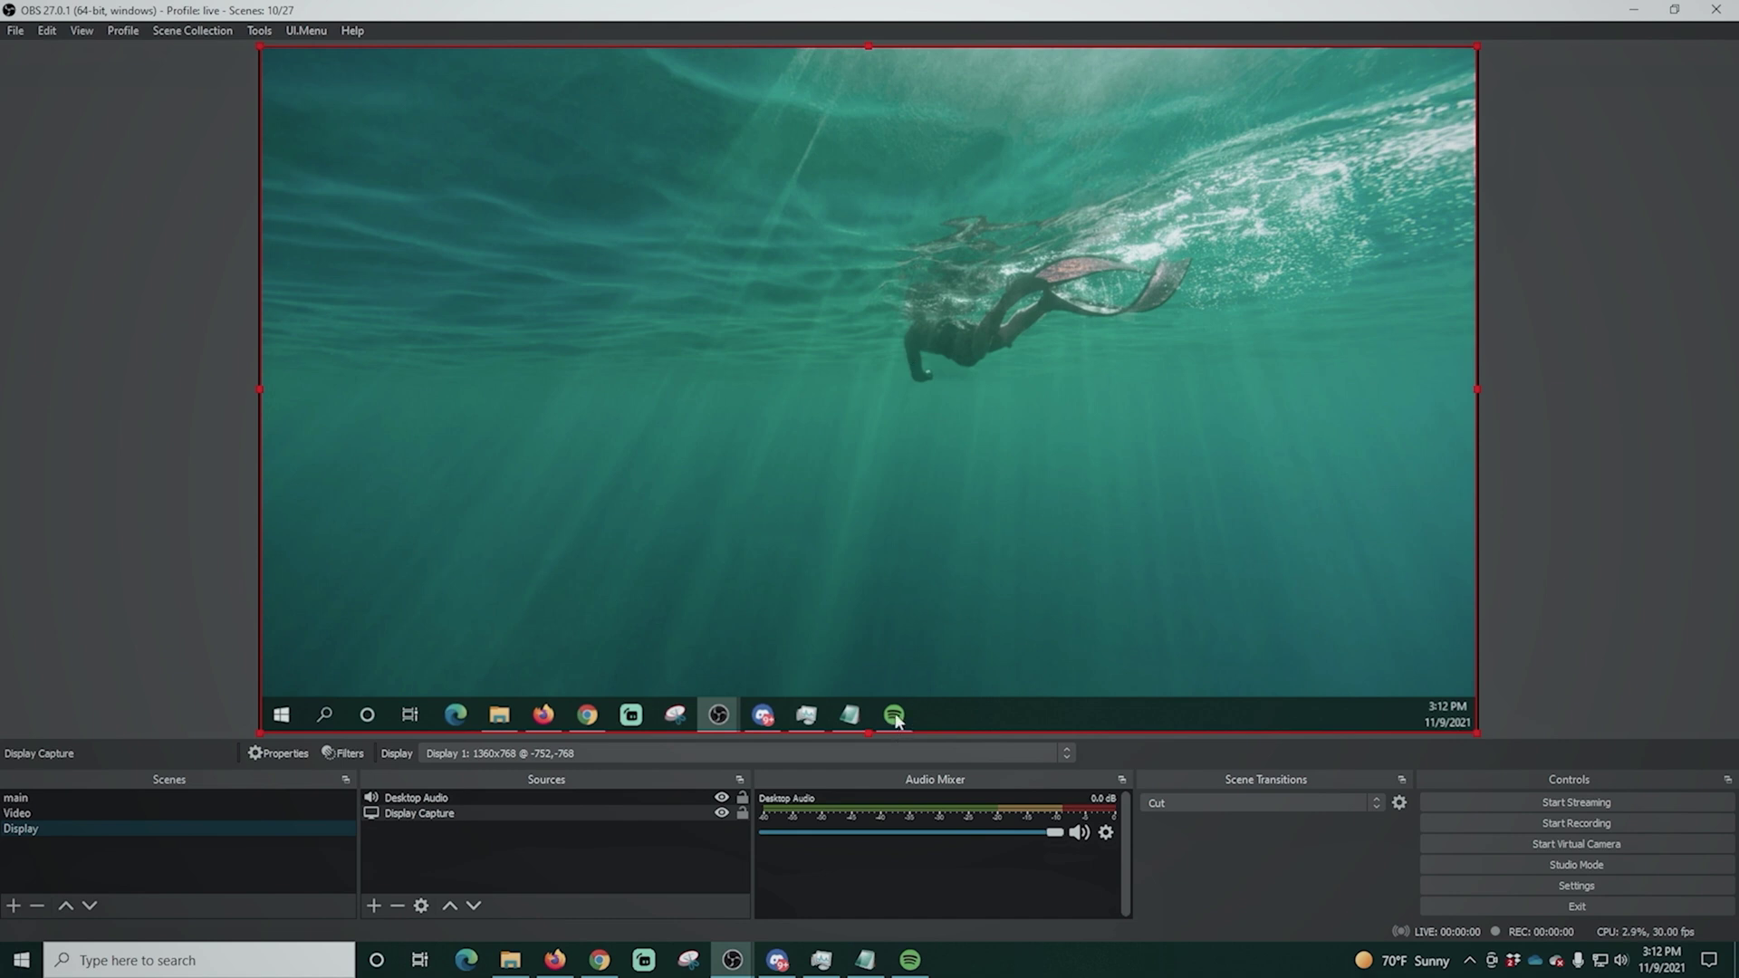
Step: Bring Spotify to the front, then switch to the Video scene and back to main
left_click(909, 962)
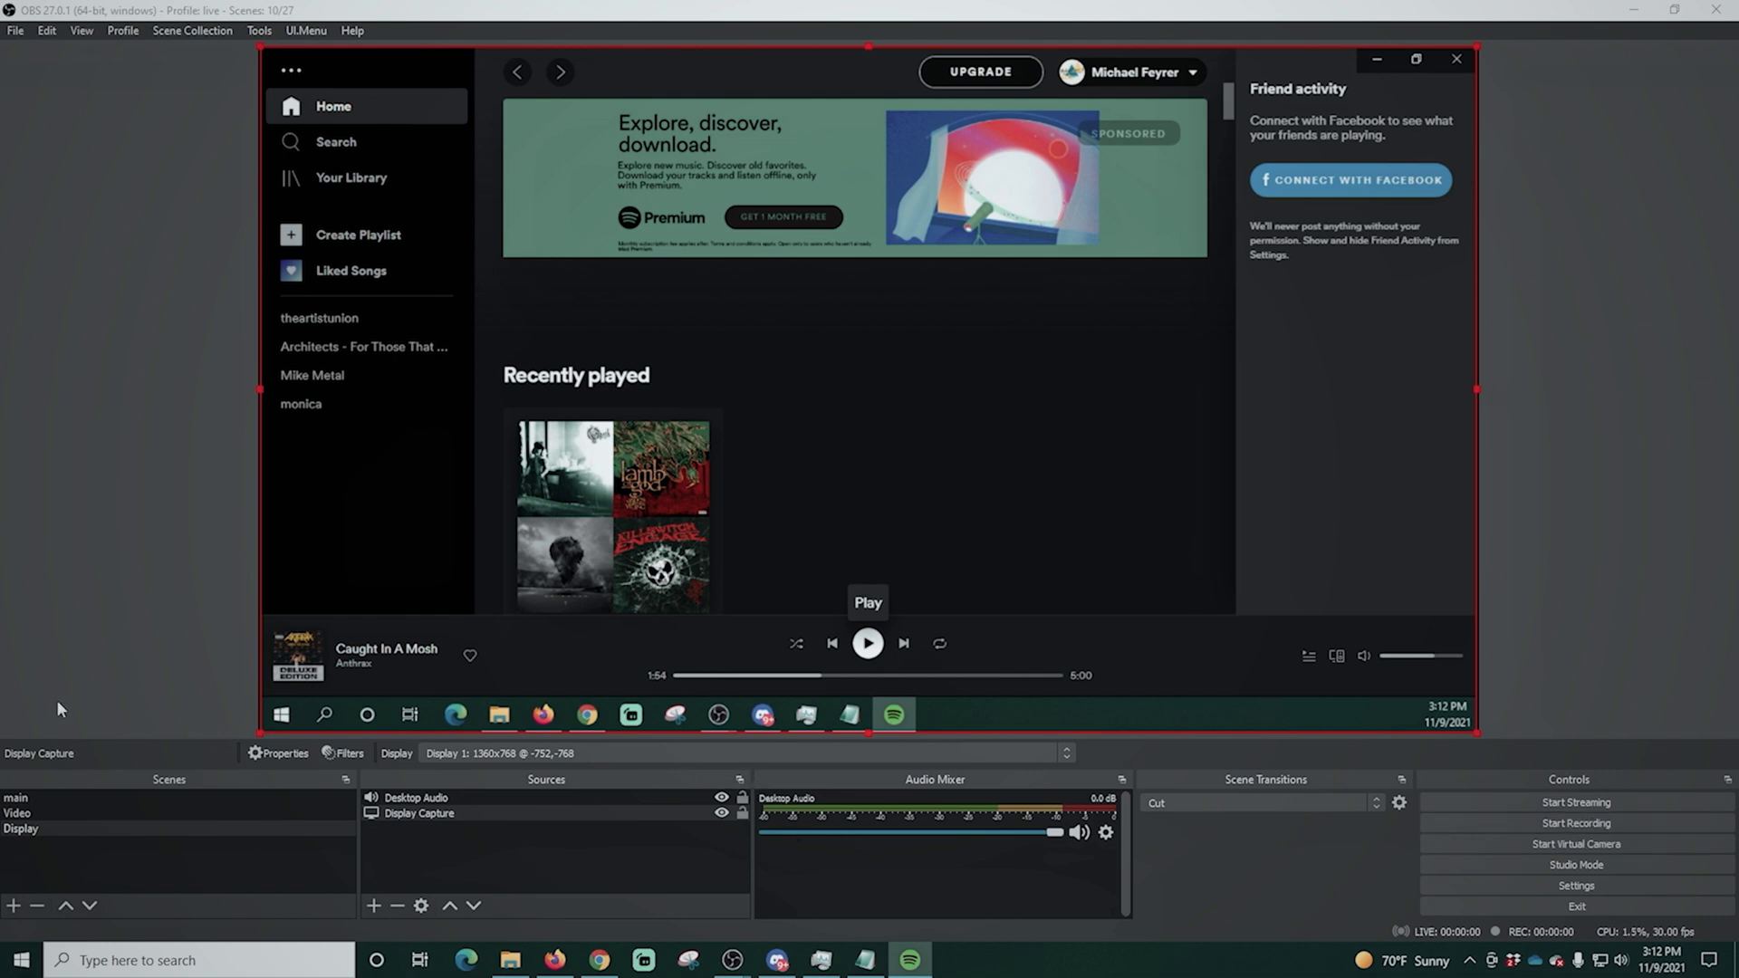
left_click(35, 811)
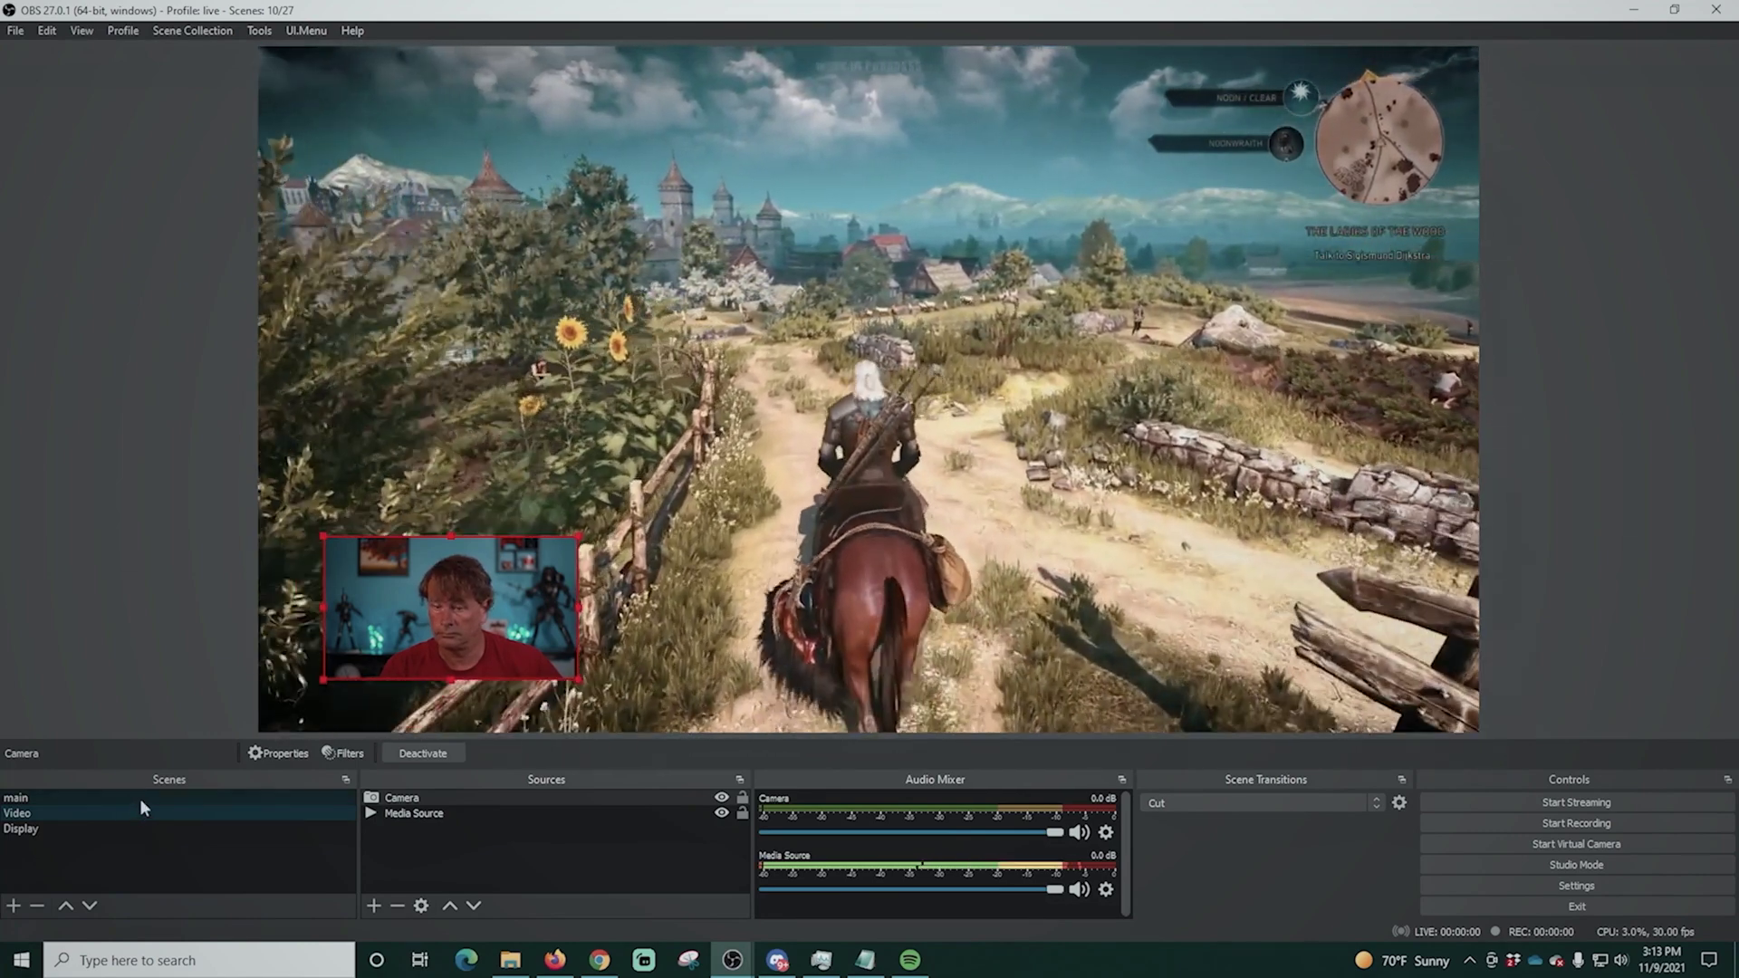
left_click(141, 798)
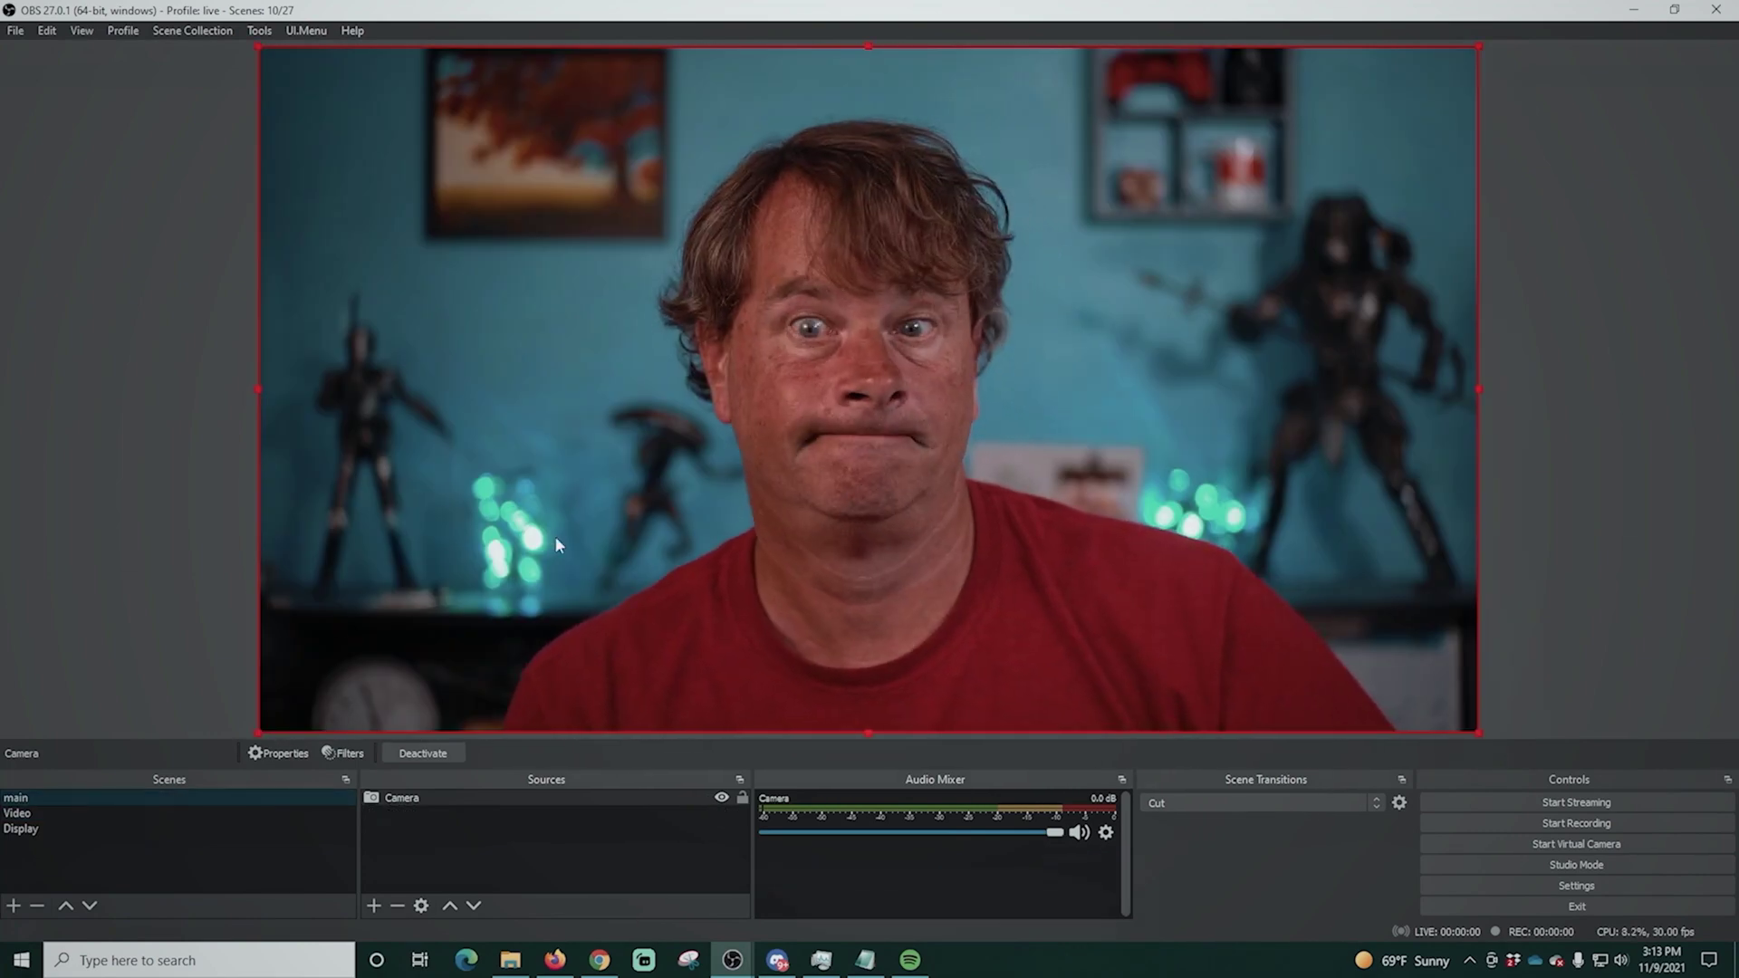